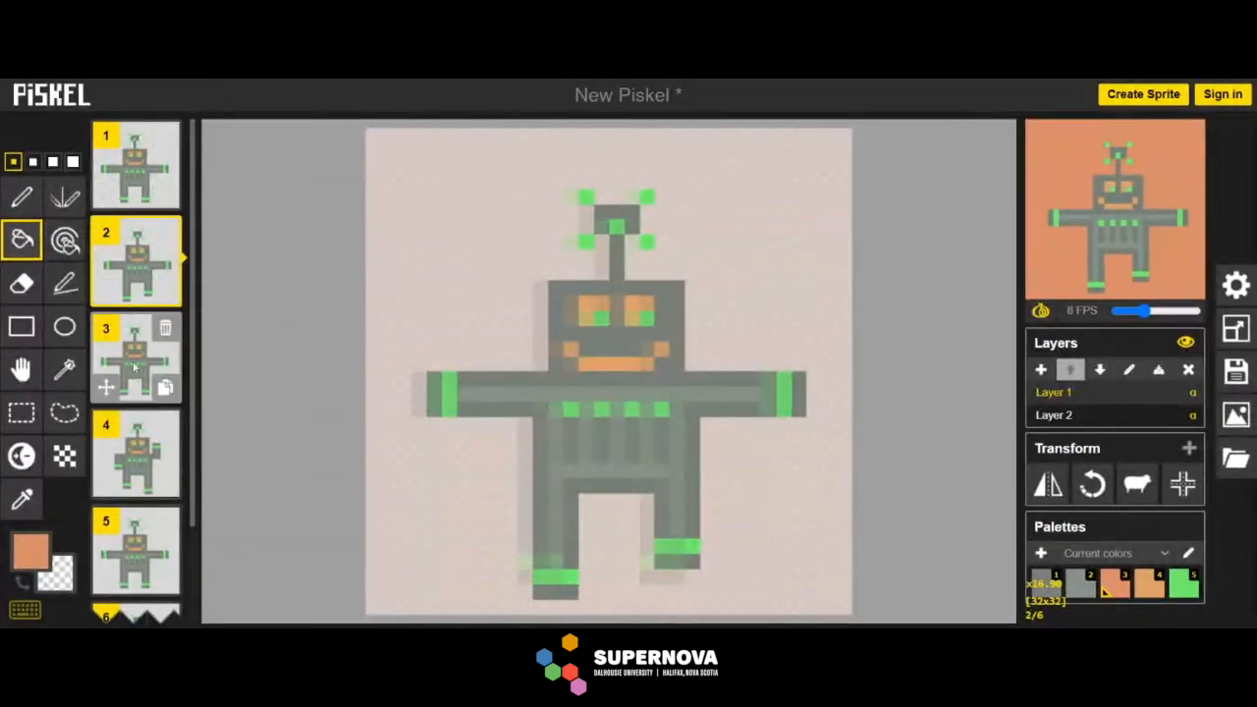
Look through frames 3, 4 and 5 of the robot animation
left_click(147, 356)
left_click(143, 447)
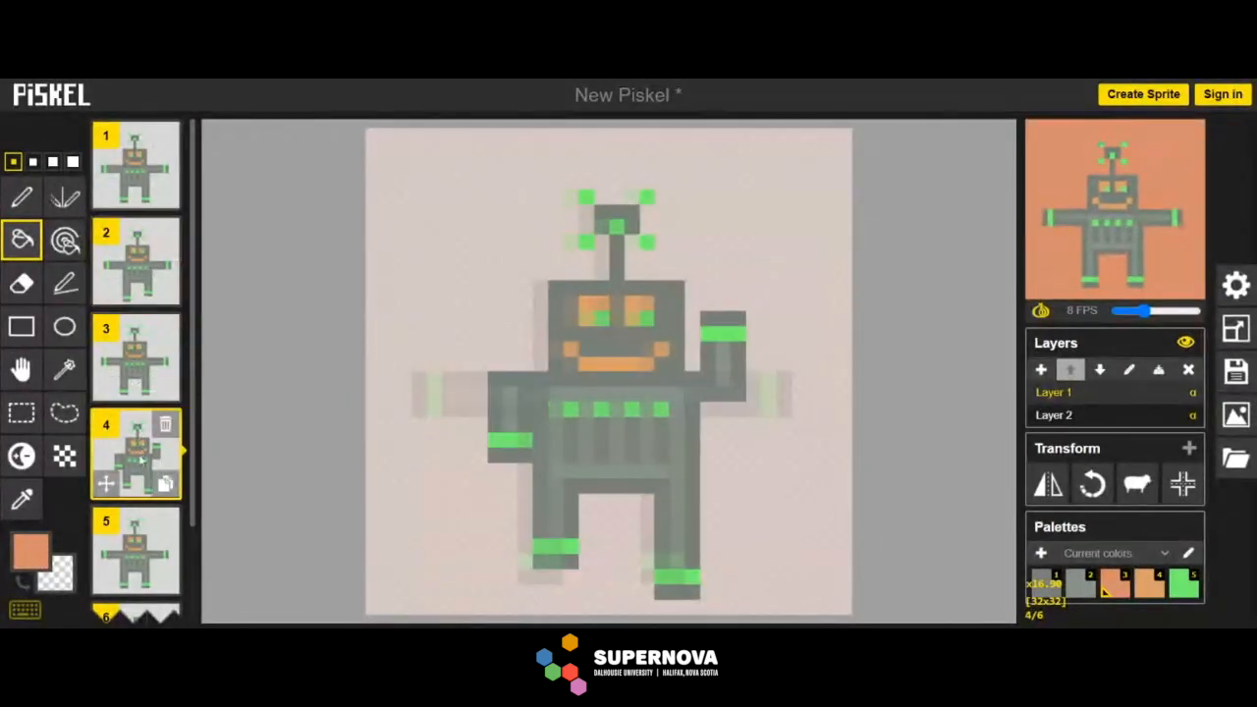
left_click(135, 543)
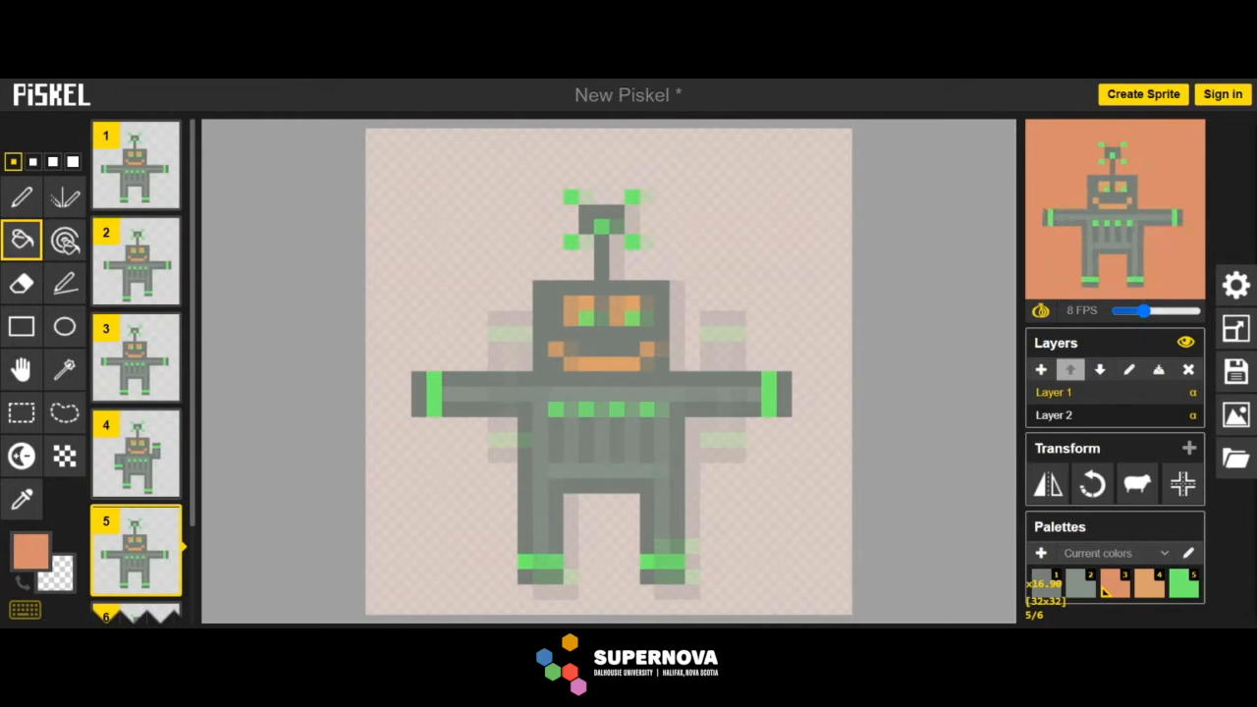
Try the robot animation preview at 1 FPS and at a faster rate, and set it to 0 FPS
mouse_move(1144, 311)
left_mouse_down()
mouse_move(1197, 313)
mouse_move(1119, 312)
left_mouse_up()
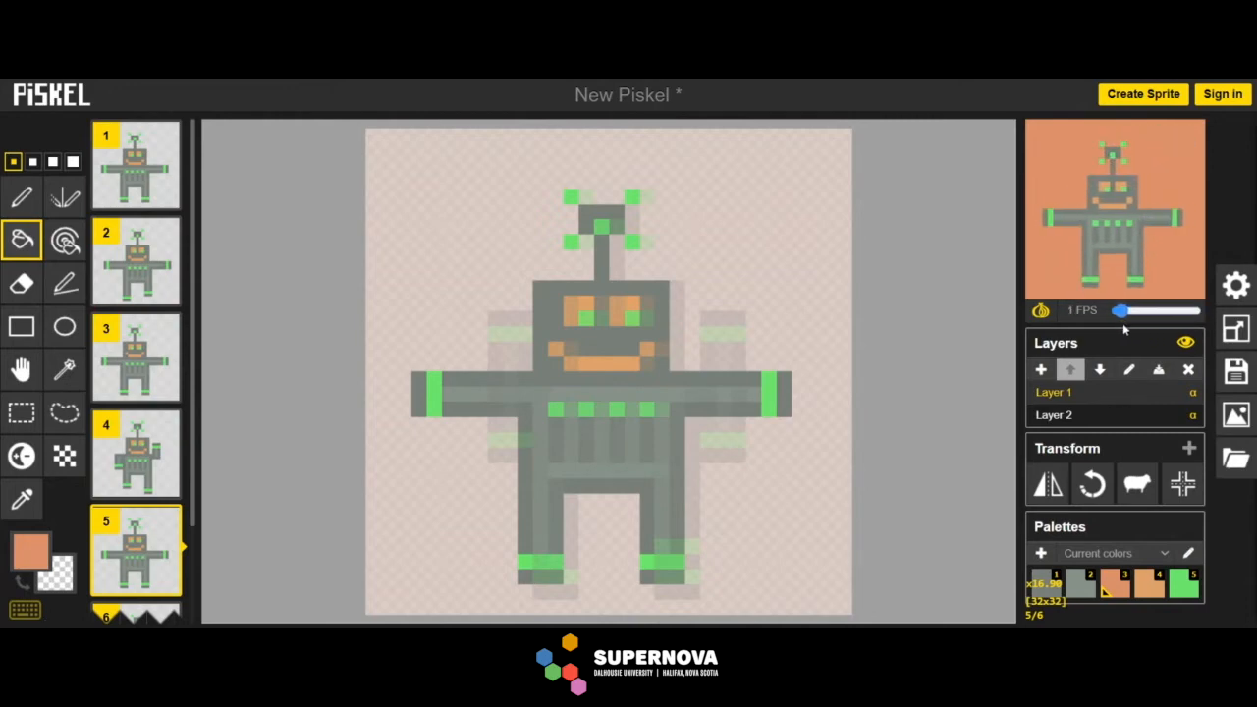
mouse_move(1189, 254)
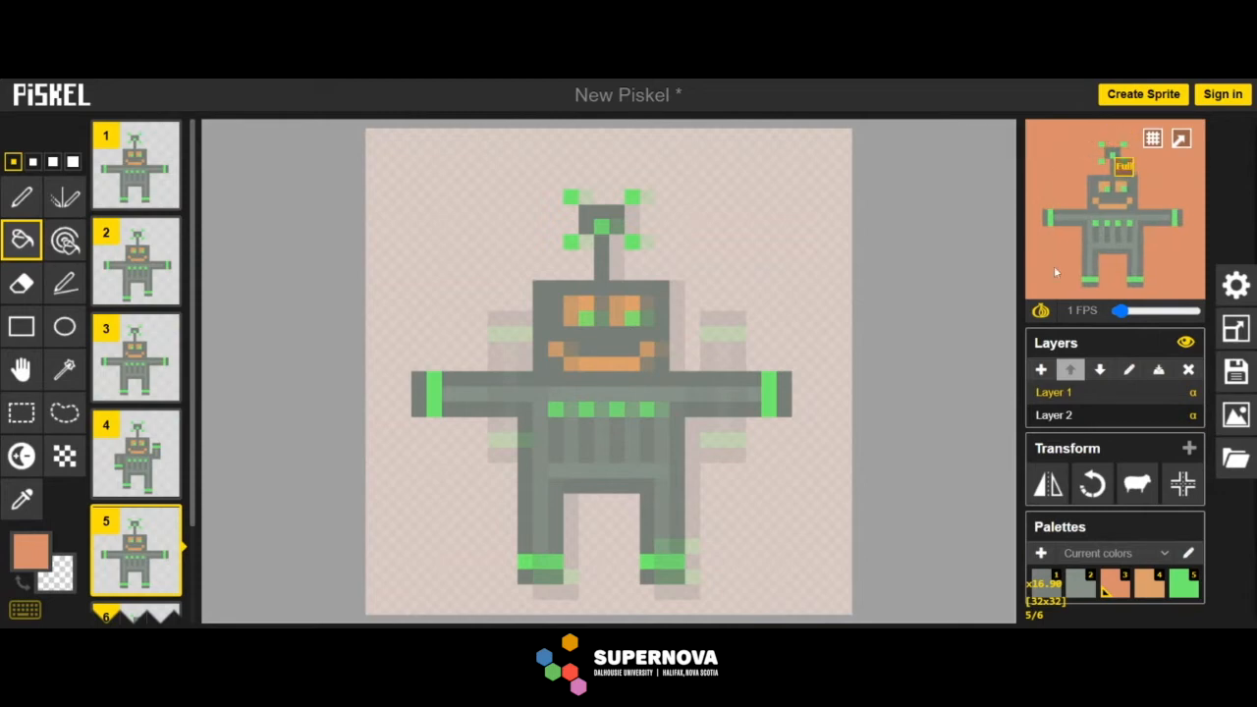
left_click(1159, 312)
left_click_drag(1159, 312, 1115, 312)
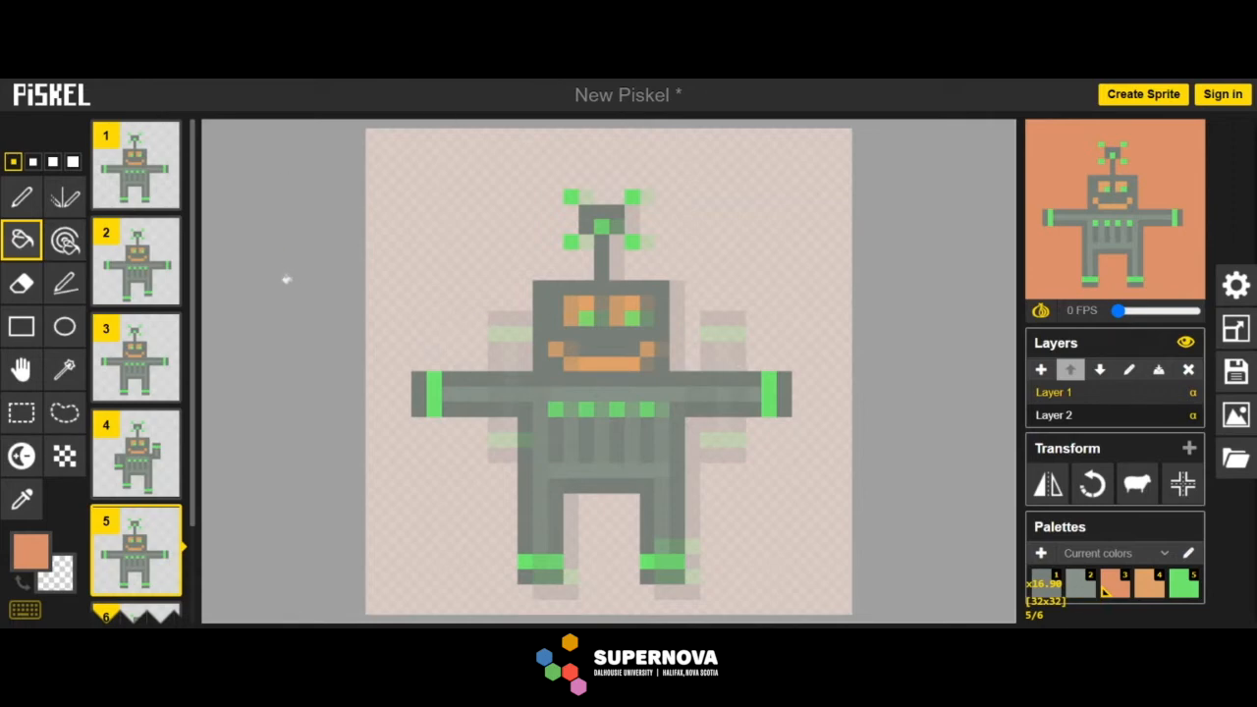
mouse_move(157, 518)
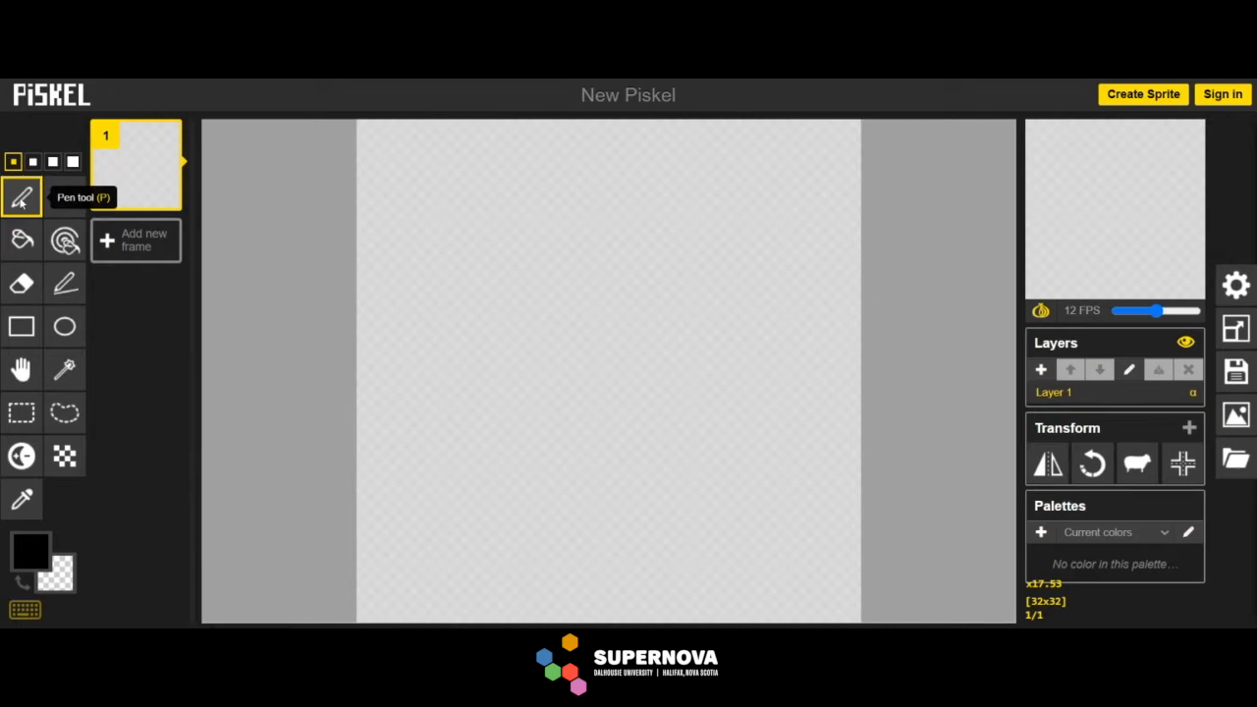
Handwrite a first name in black across the blank canvas with the smallest pen size
left_click(71, 163)
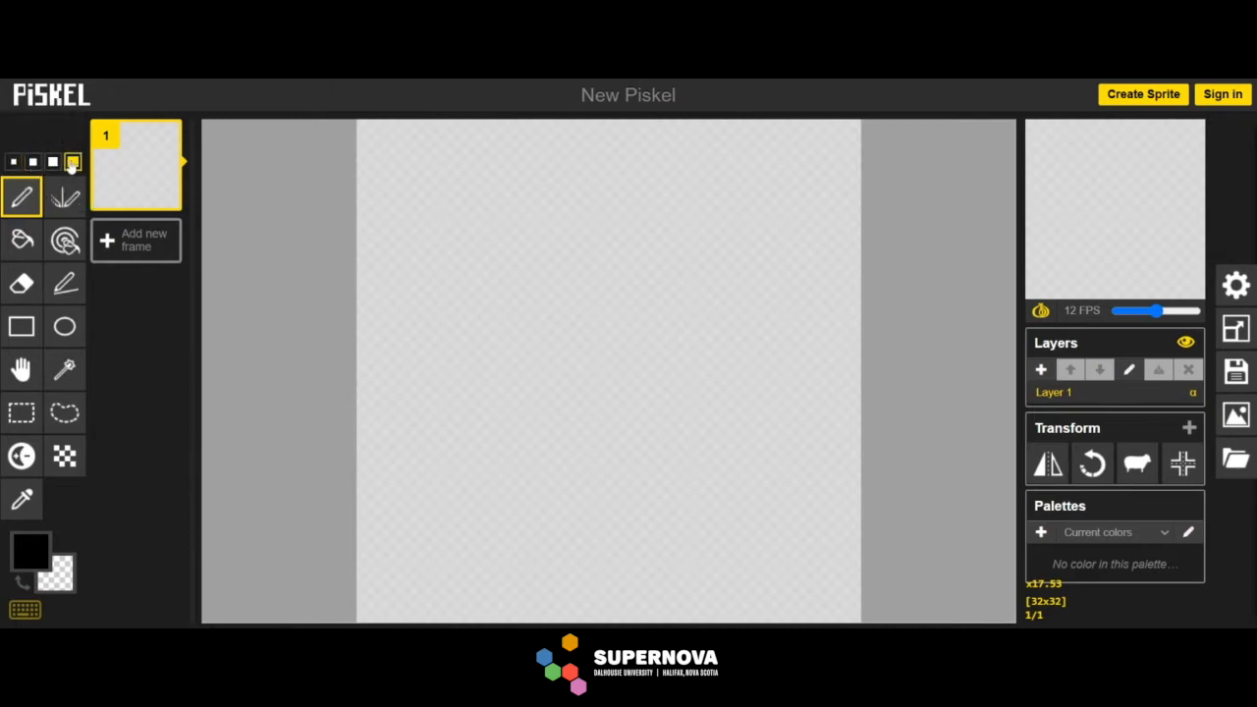
left_click(13, 162)
mouse_move(458, 292)
left_mouse_down()
mouse_move(435, 393)
mouse_move(391, 411)
left_mouse_up()
mouse_move(481, 251)
left_mouse_down()
mouse_move(533, 314)
mouse_move(555, 381)
left_mouse_up()
mouse_move(601, 312)
left_mouse_down()
mouse_move(621, 371)
mouse_move(656, 330)
mouse_move(679, 354)
mouse_move(656, 385)
left_mouse_up()
mouse_move(675, 322)
left_mouse_down()
mouse_move(668, 371)
mouse_move(701, 316)
mouse_move(717, 373)
mouse_move(732, 332)
mouse_move(795, 298)
mouse_move(758, 304)
mouse_move(811, 364)
left_mouse_up()
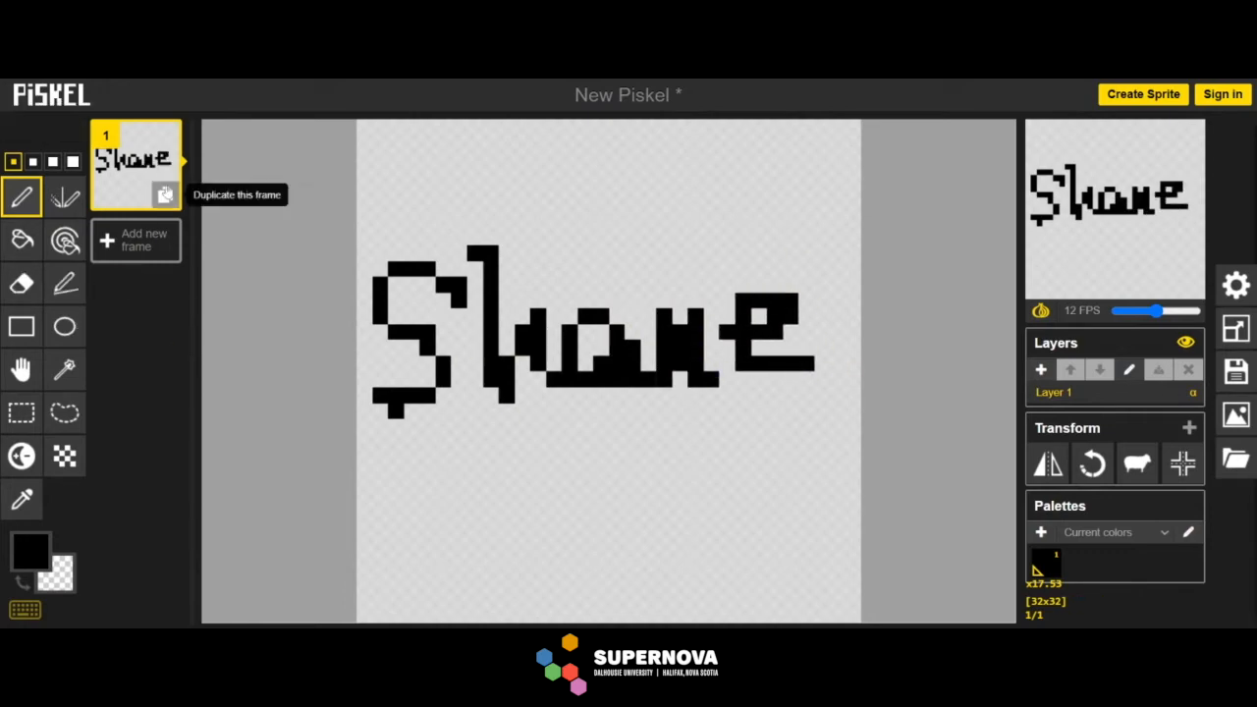
Add a blank frame and duplicate the handwritten-name frame twice
left_click(146, 241)
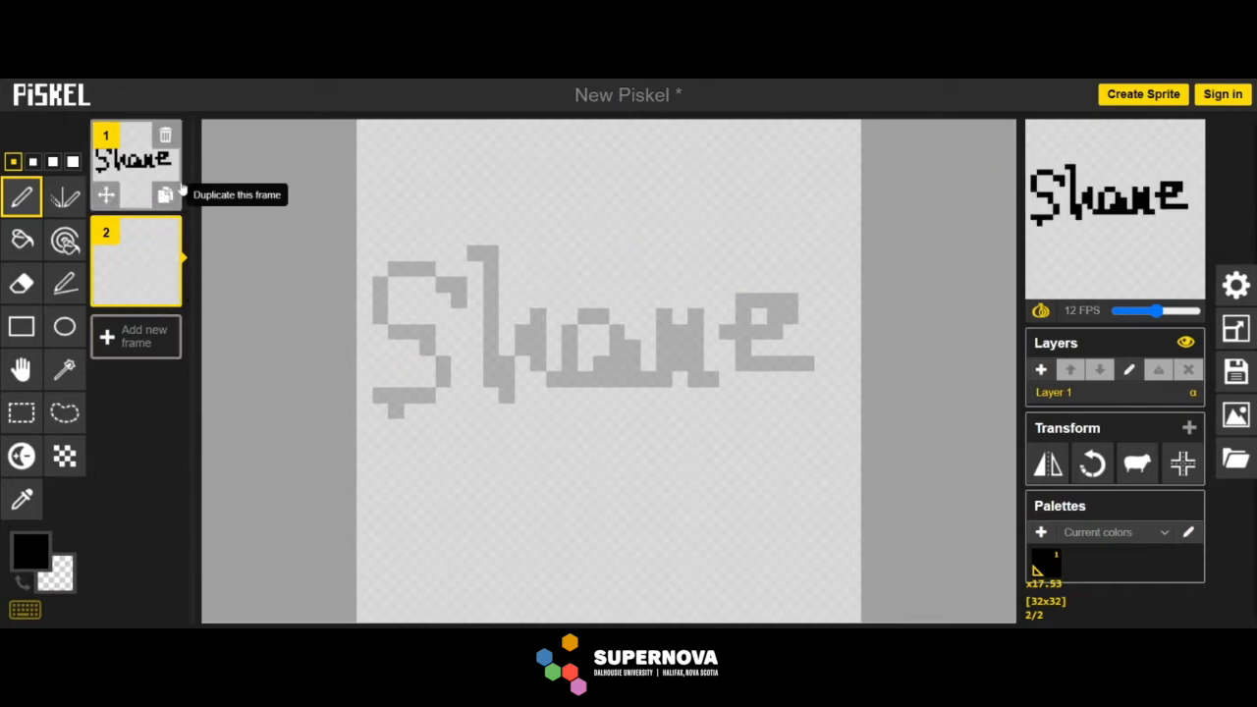
left_click(166, 195)
left_click(166, 291)
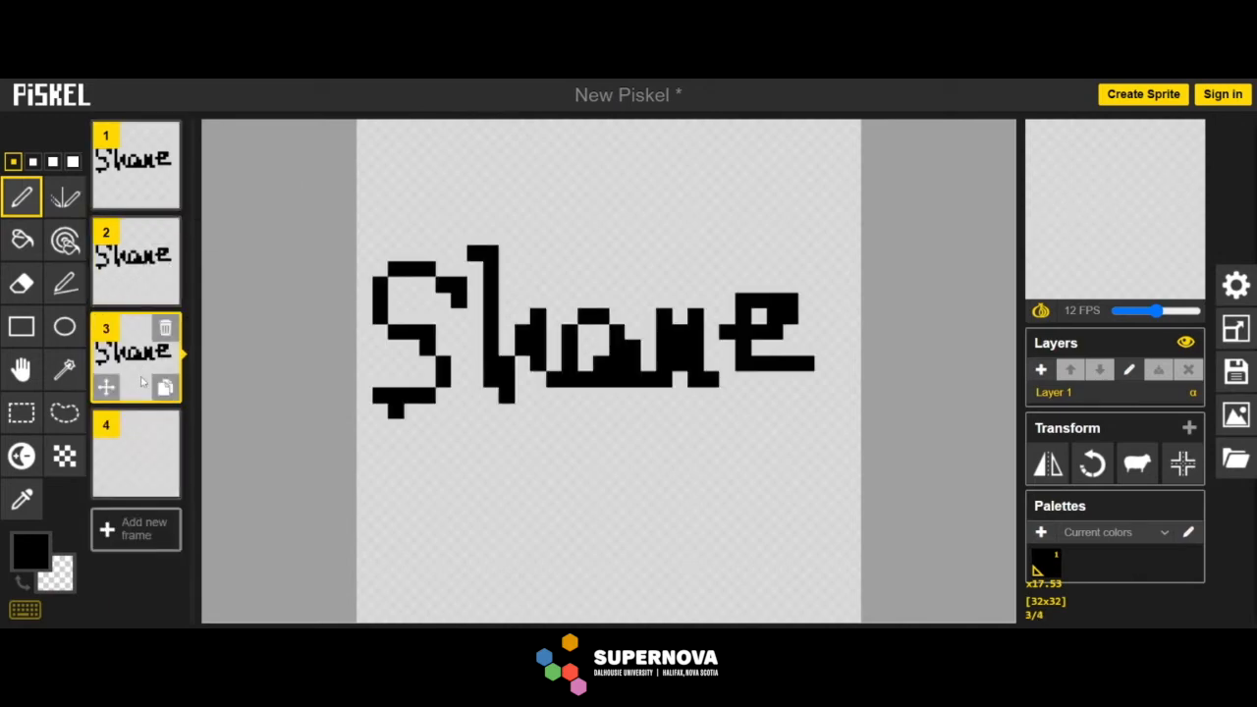
Delete all frames containing the handwritten name, keeping only the blank frame
left_click(166, 232)
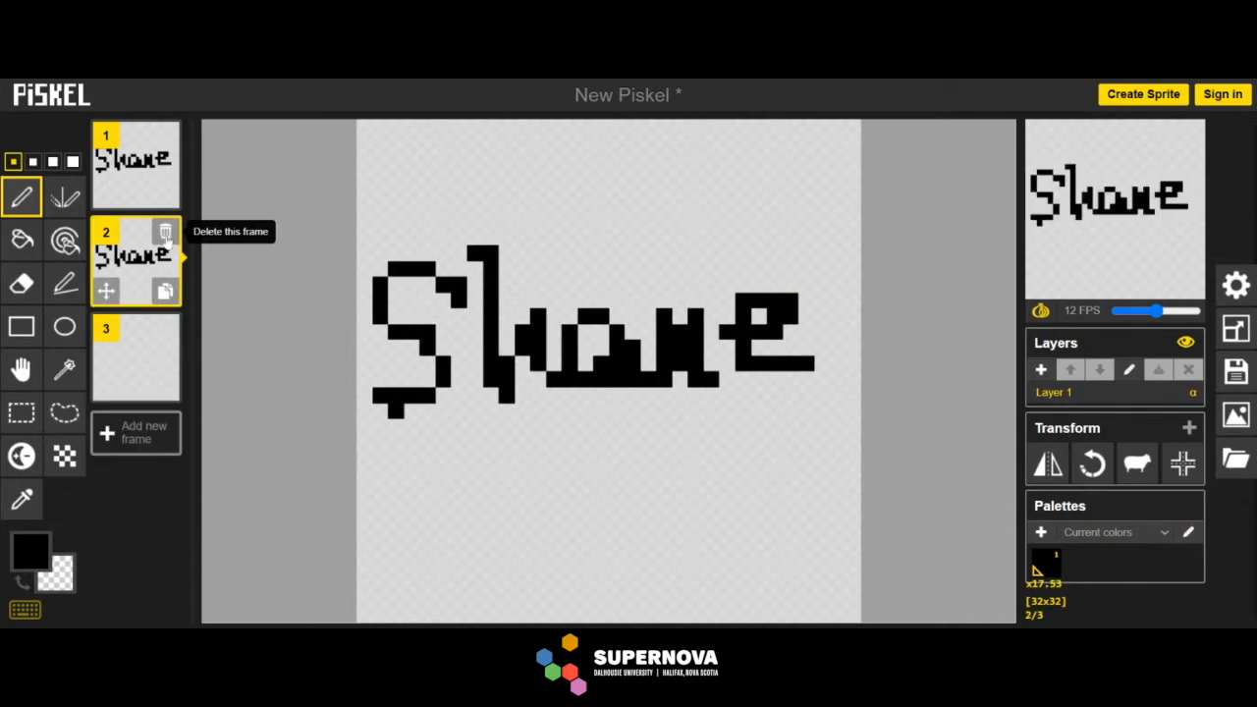
left_click(165, 231)
left_click(166, 135)
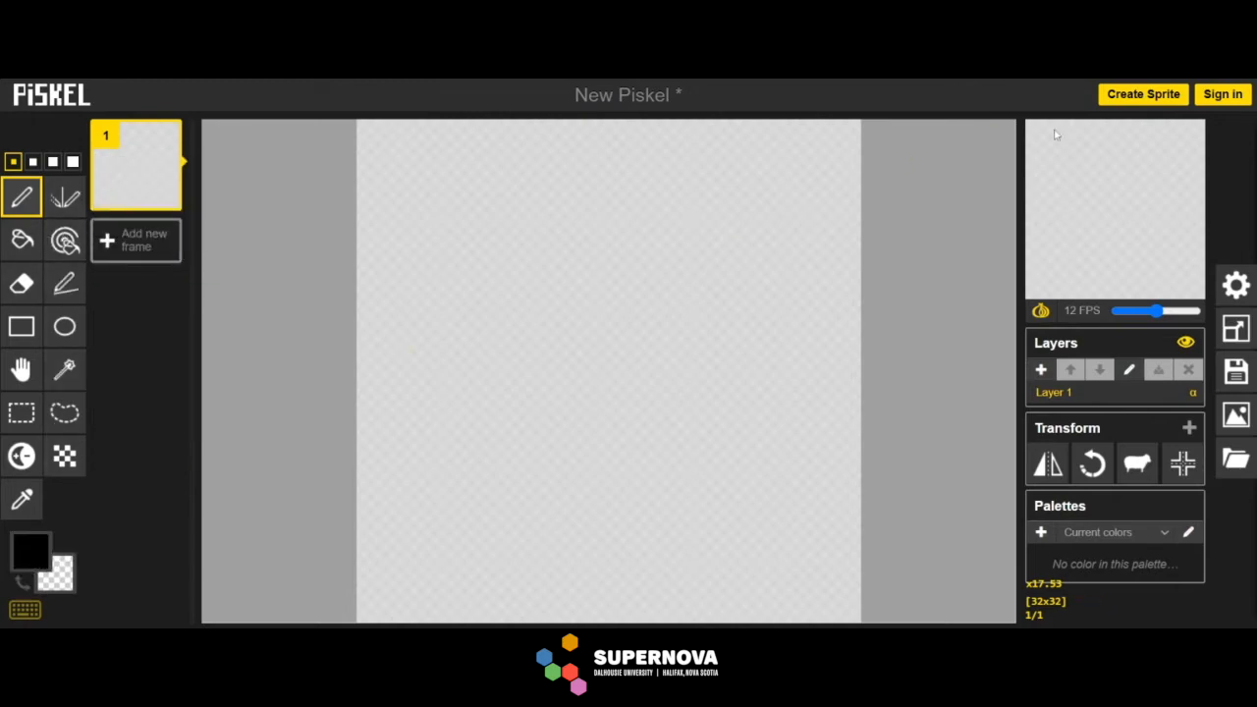
left_click(1135, 99)
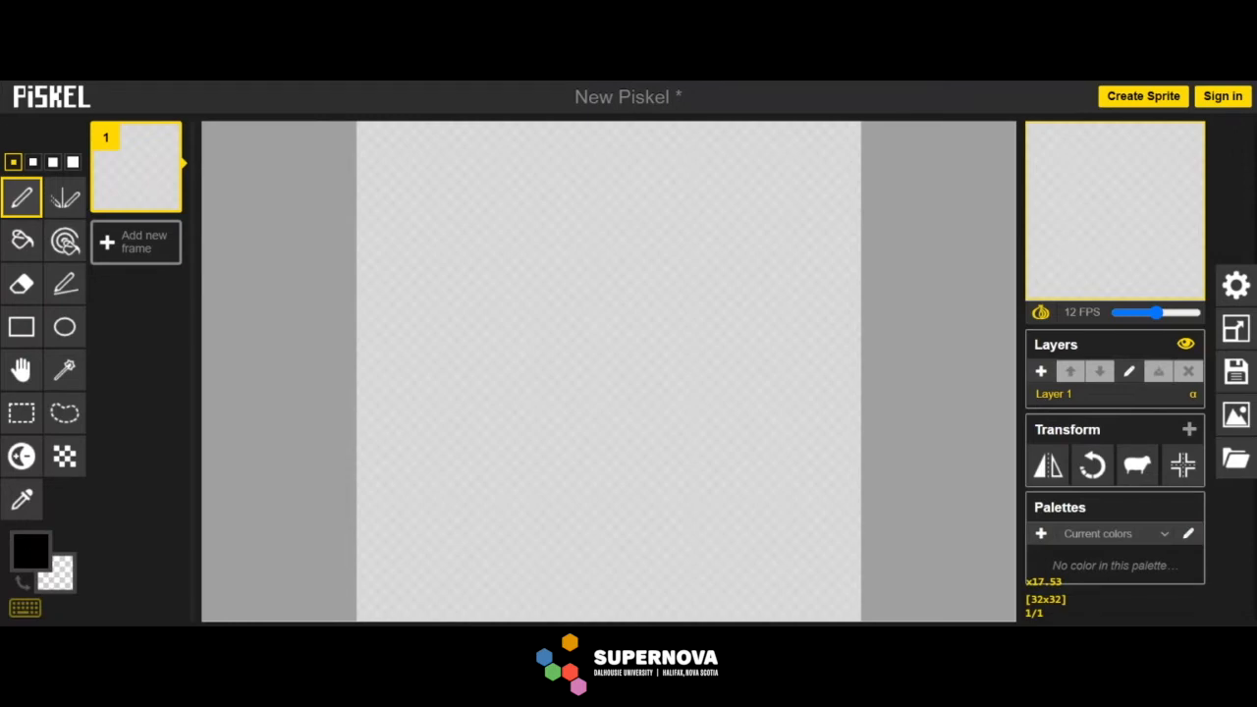
mouse_move(137, 168)
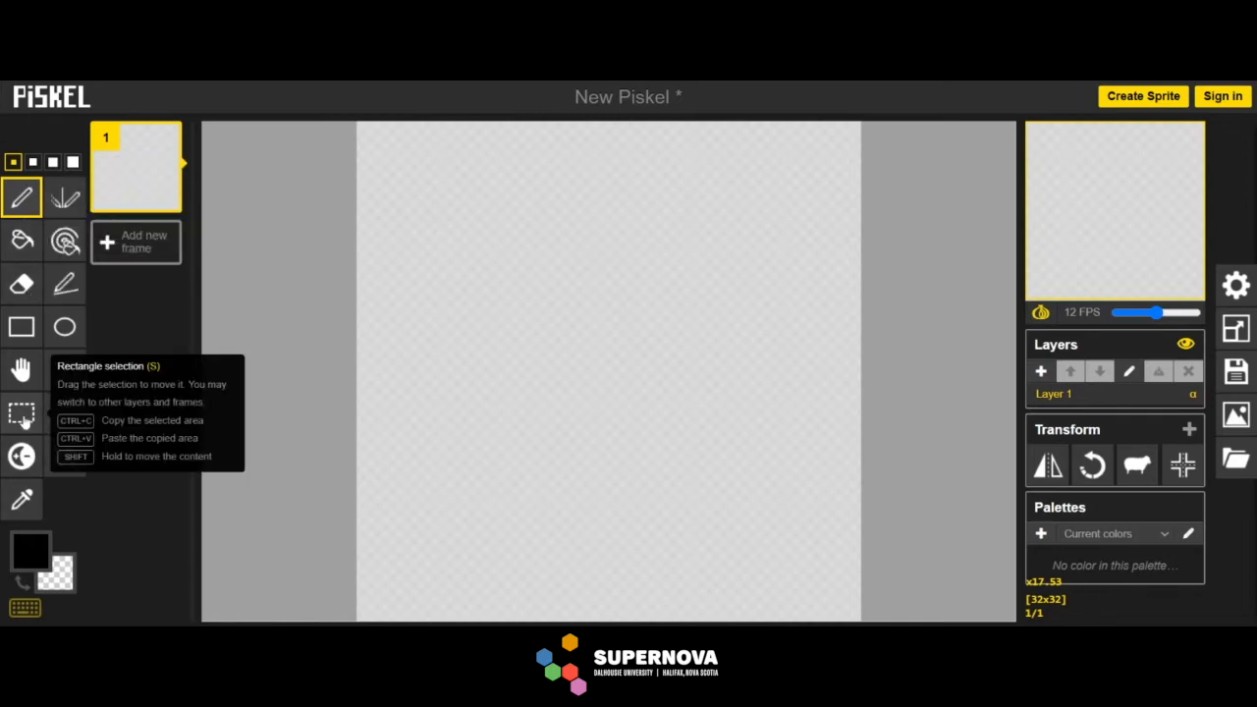
Draw a black rectangle outline mid-canvas and erase it with the Eraser at the largest size
left_click(29, 285)
left_click_drag(484, 232, 744, 442)
left_click(21, 283)
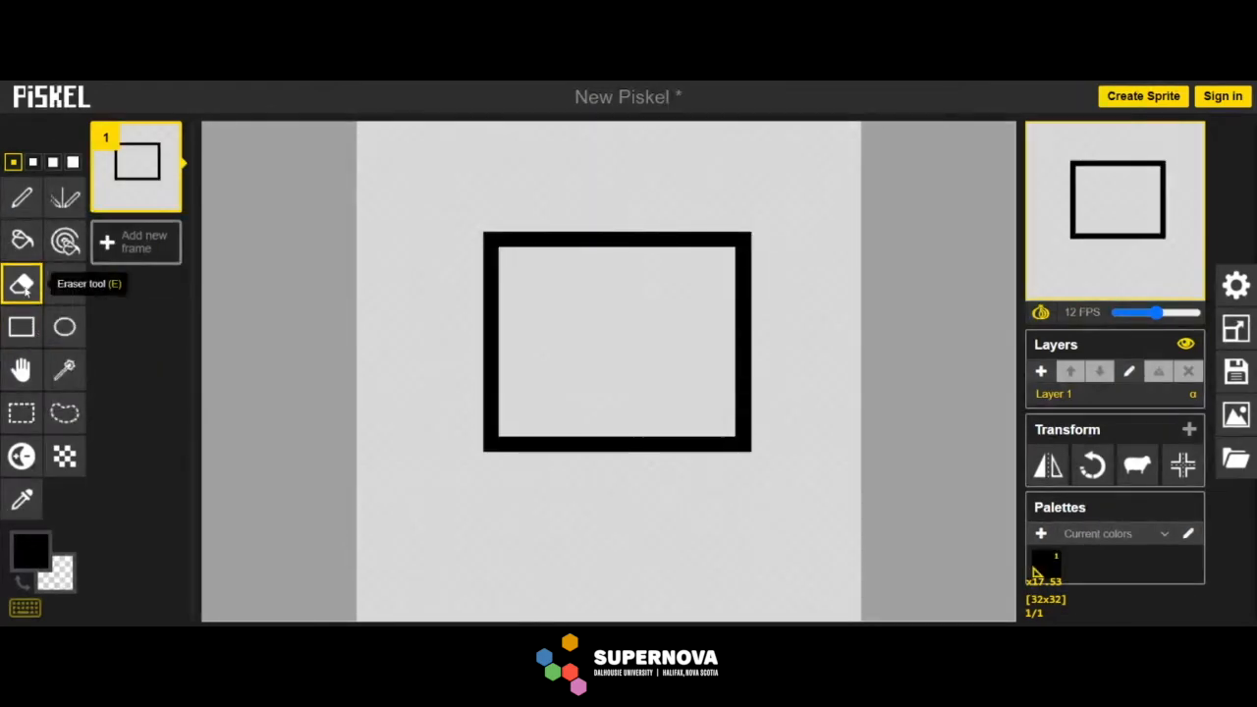
left_click(73, 162)
mouse_move(530, 247)
left_mouse_down()
mouse_move(717, 247)
mouse_move(762, 420)
mouse_move(675, 445)
mouse_move(546, 436)
mouse_move(496, 275)
left_mouse_up()
Draw a large black letter S with the Pen at the smallest size and duplicate its frame twice
left_click(21, 198)
left_click(13, 162)
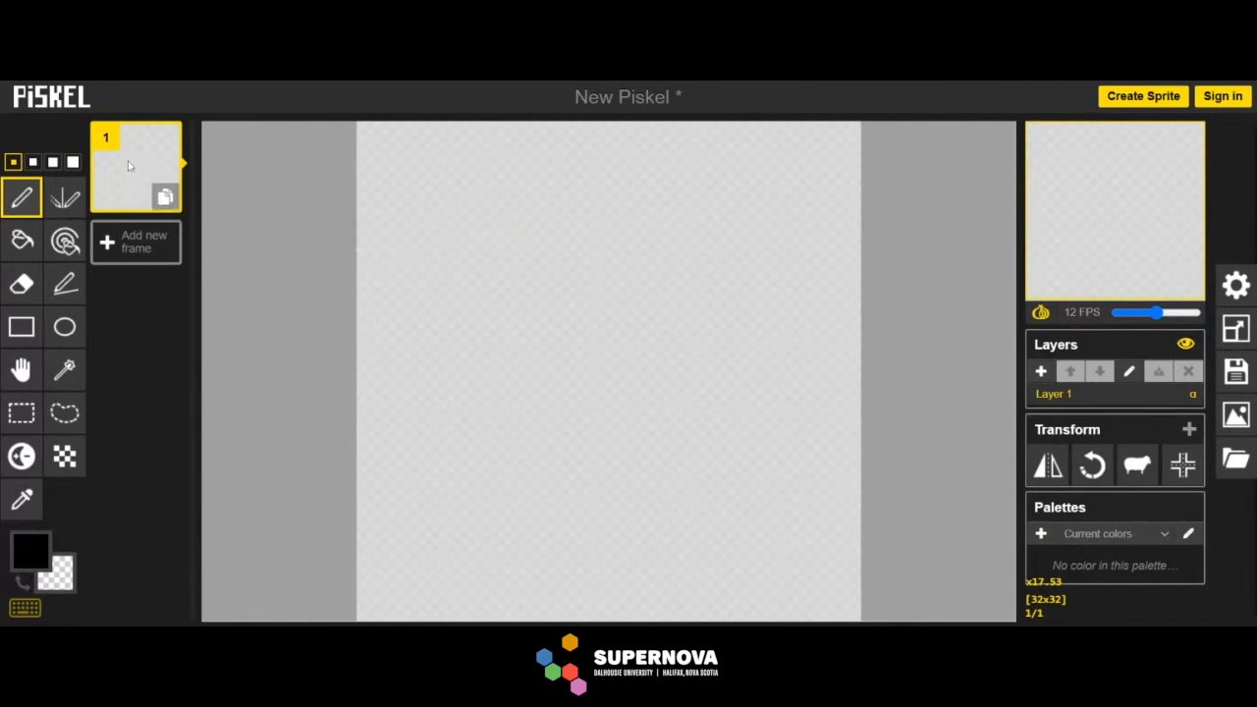
mouse_move(655, 278)
left_mouse_down()
mouse_move(563, 238)
mouse_move(555, 323)
mouse_move(605, 442)
mouse_move(457, 412)
left_mouse_up()
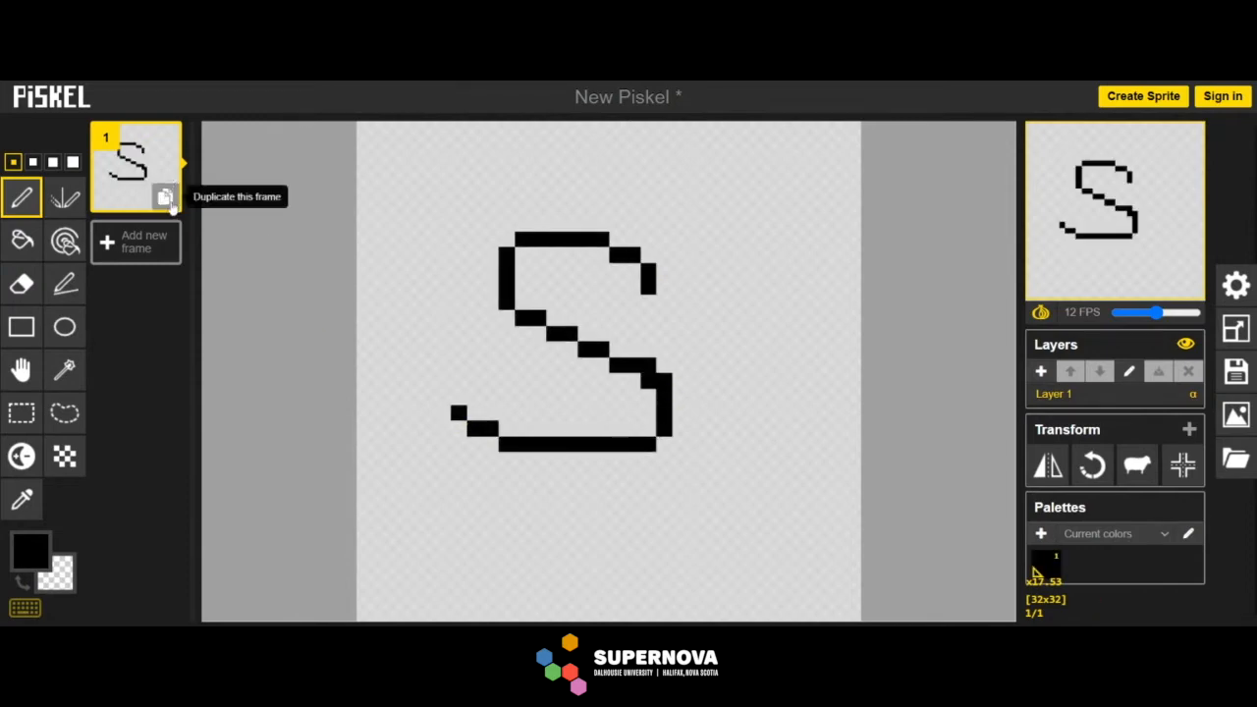
left_click(166, 199)
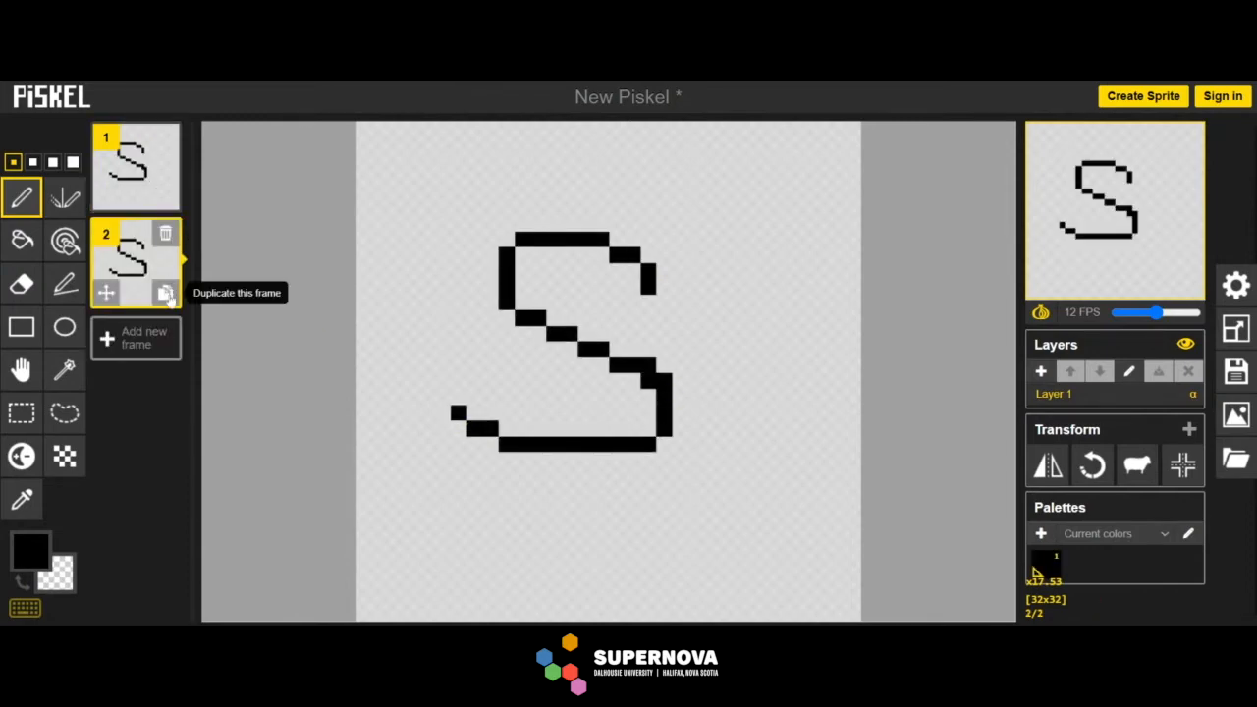
left_click(166, 294)
Draw a short vertical stroke through the top of the S in frame 2 and a longer one in frame 3
left_click(137, 169)
left_click(147, 306)
left_click(137, 358)
key("Up")
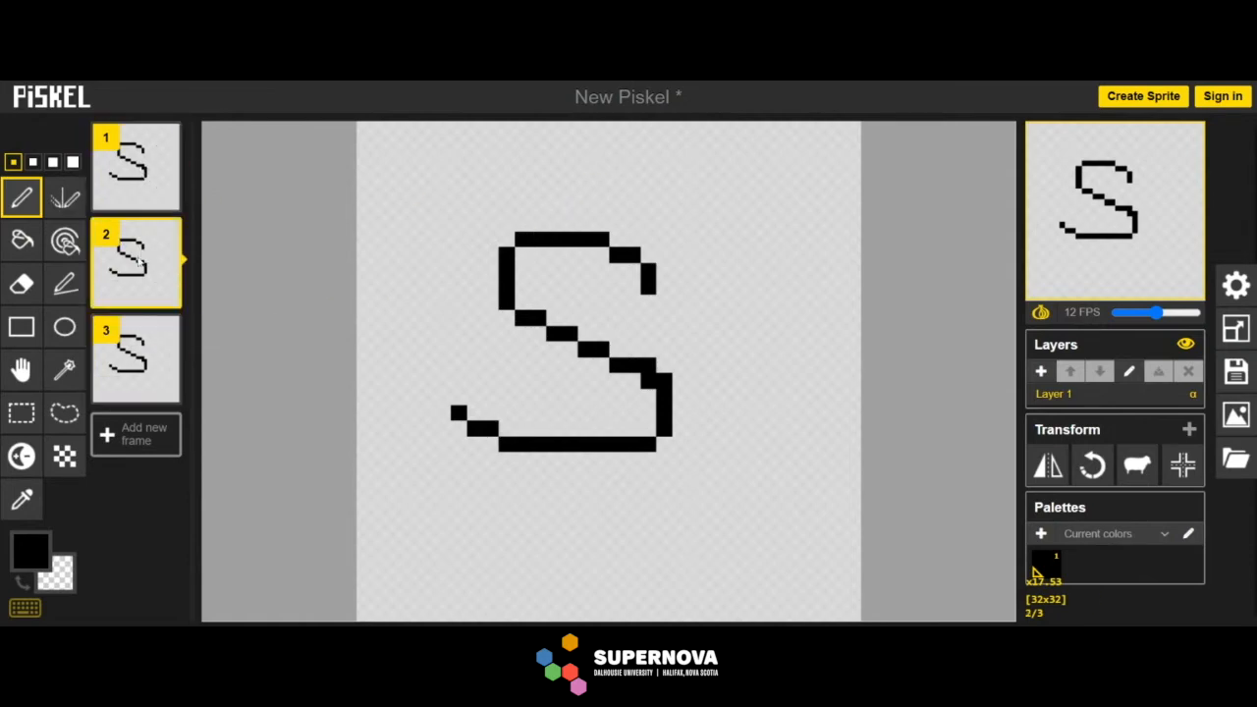
left_click_drag(553, 208, 569, 271)
key("Down")
mouse_move(565, 206)
left_mouse_down()
mouse_move(578, 280)
mouse_move(538, 397)
left_mouse_up()
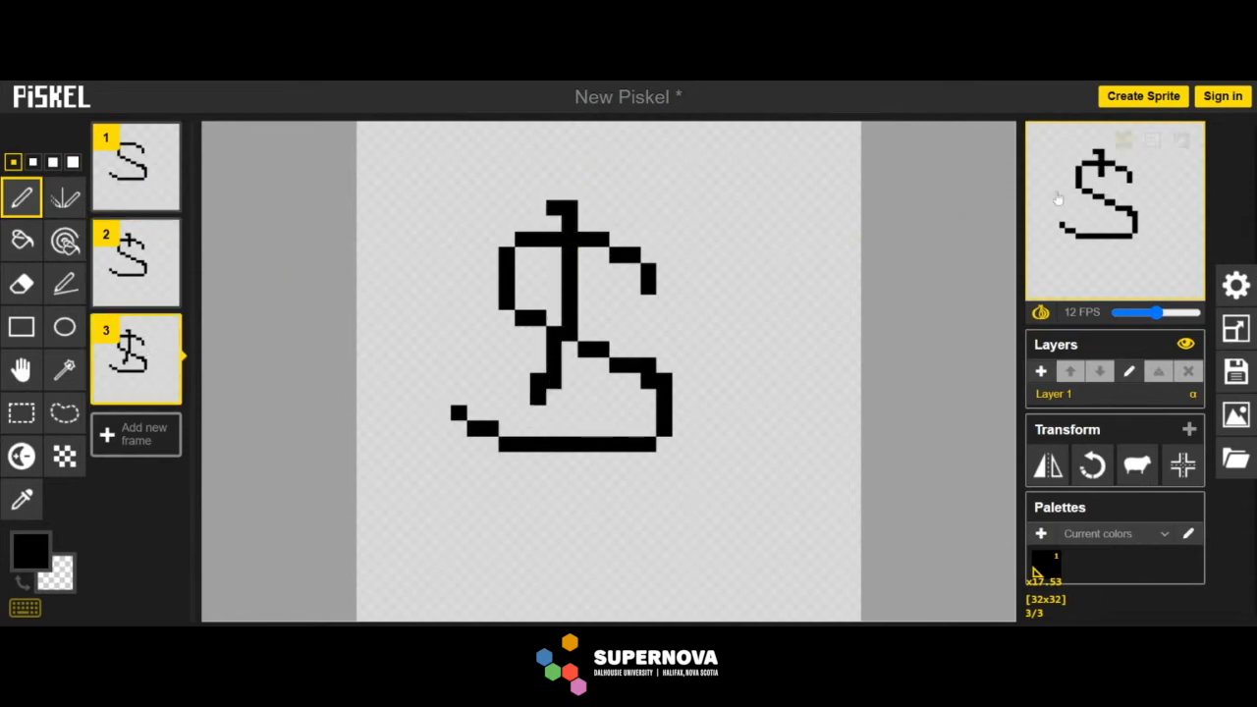
Try the animation preview at 24 FPS and 1 FPS, and set it to 0 FPS
left_click_drag(1161, 315, 1195, 314)
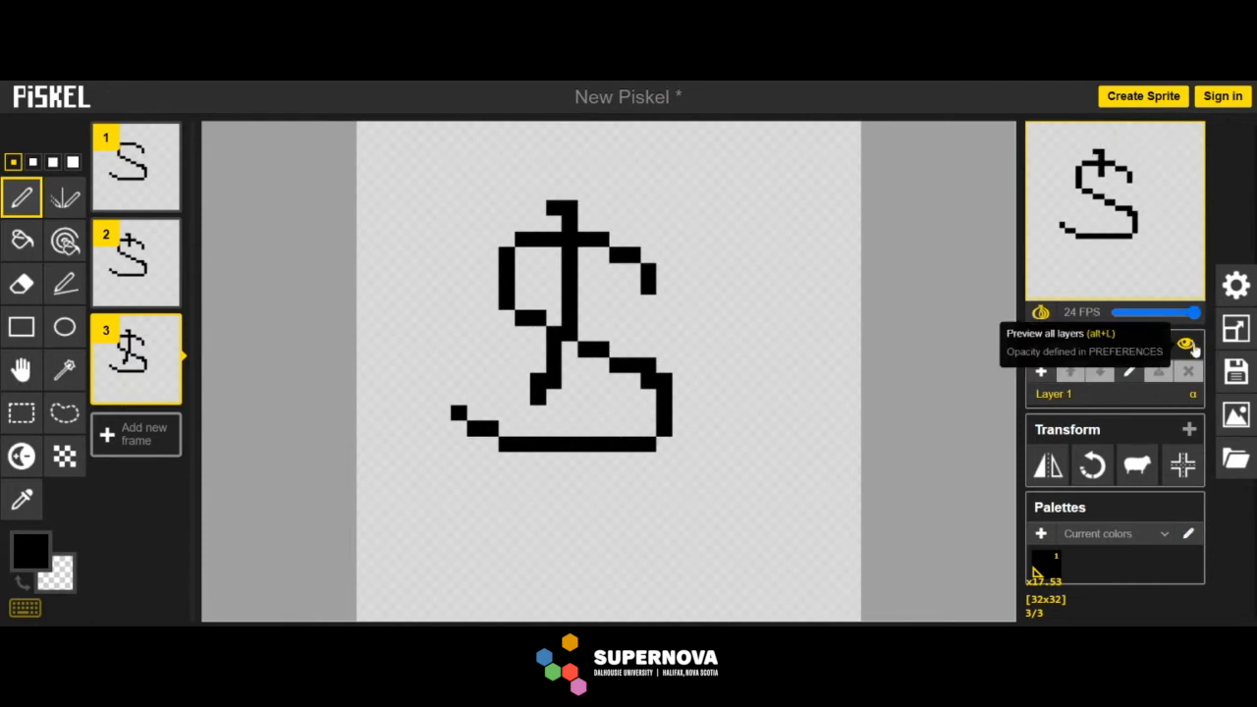
left_click_drag(1194, 312, 1124, 354)
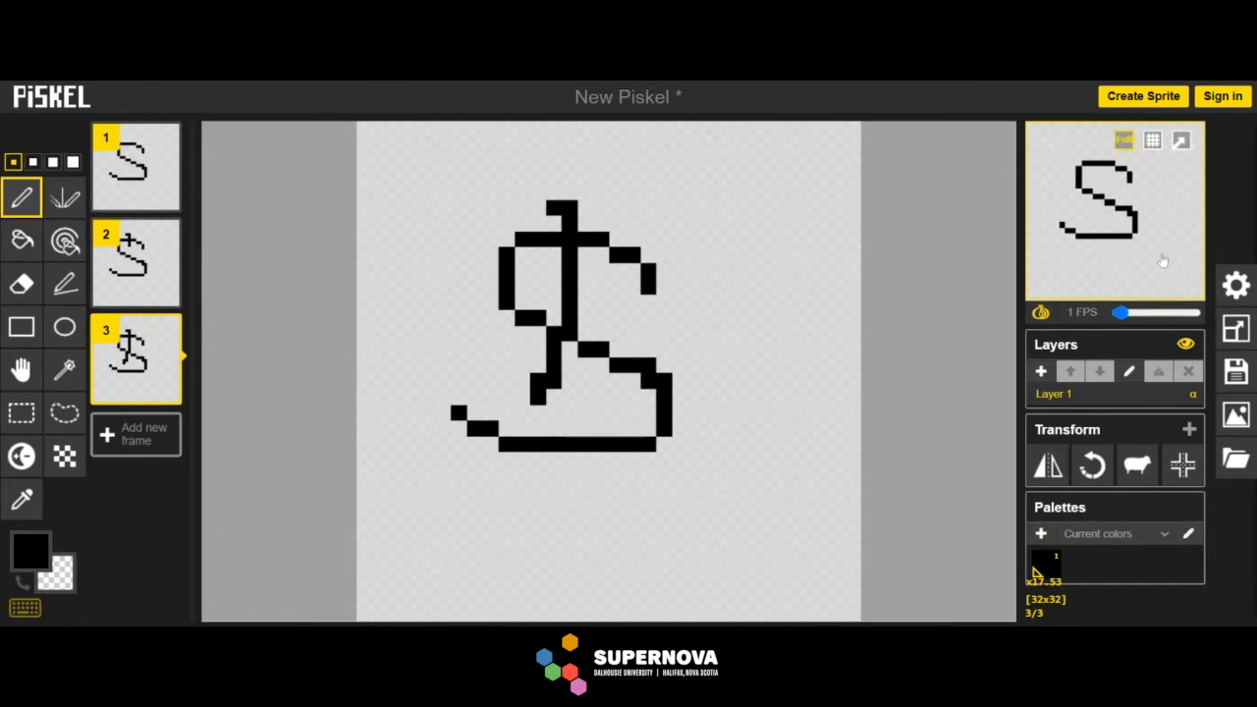
left_click_drag(1122, 313, 1114, 313)
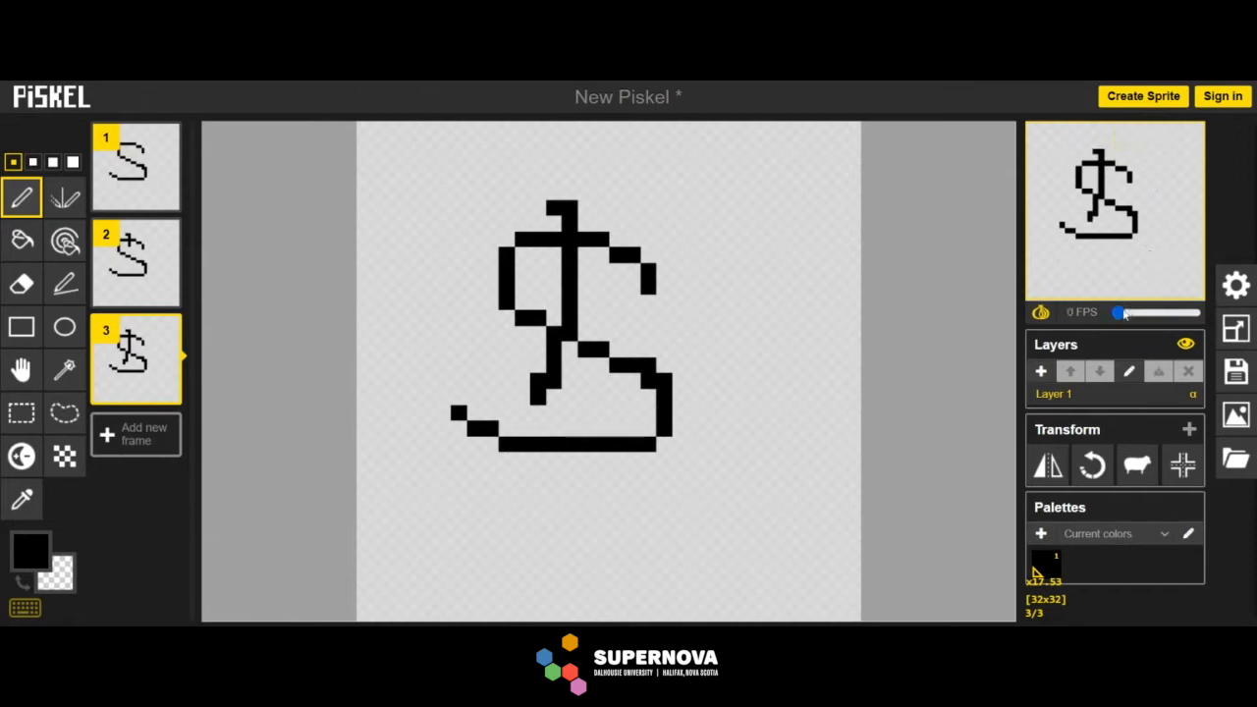
Delete frames 2 and 3, keeping only the plain S frame
left_click(157, 240)
left_click(157, 240)
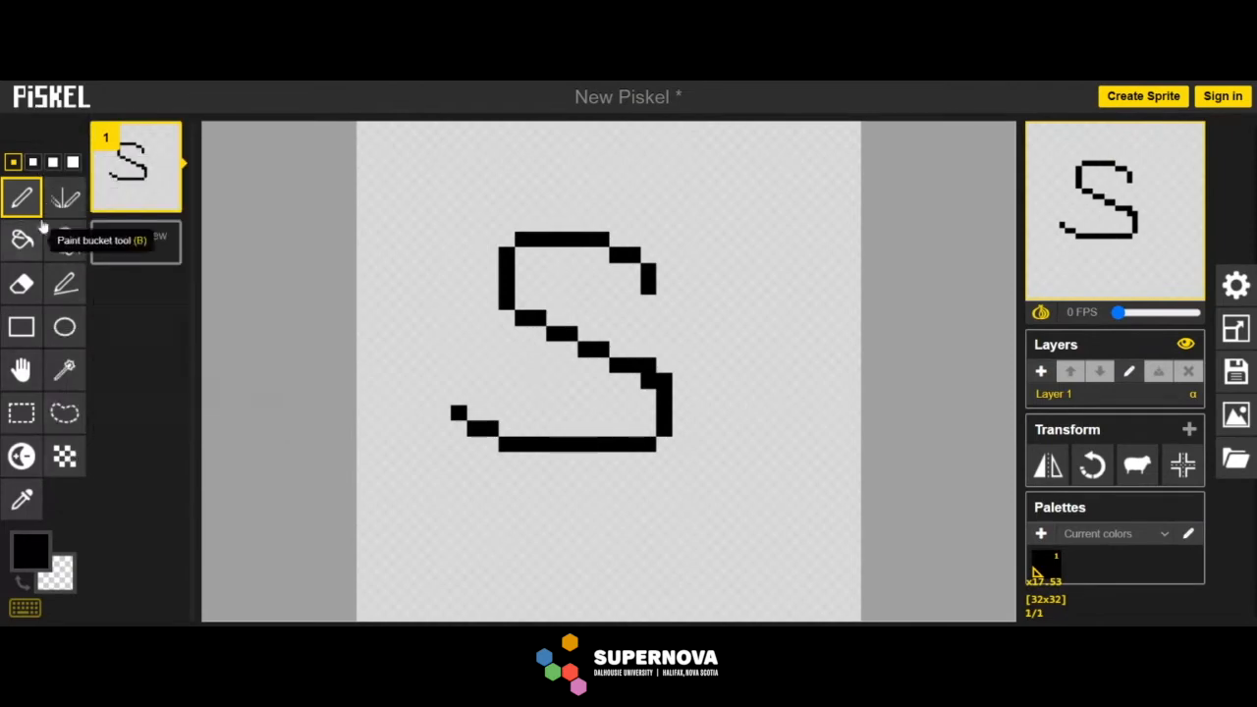
Stamp three black squares in a column beside the S with the Pen at the largest size
left_click(73, 163)
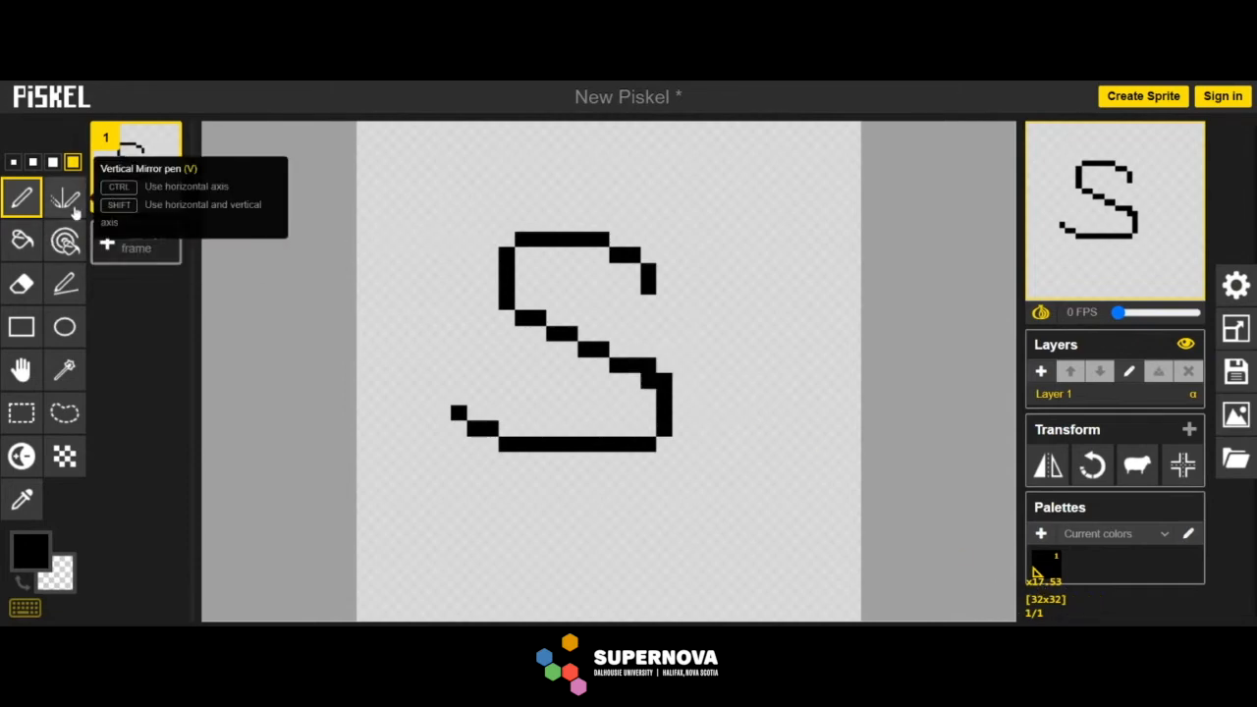
left_click(775, 185)
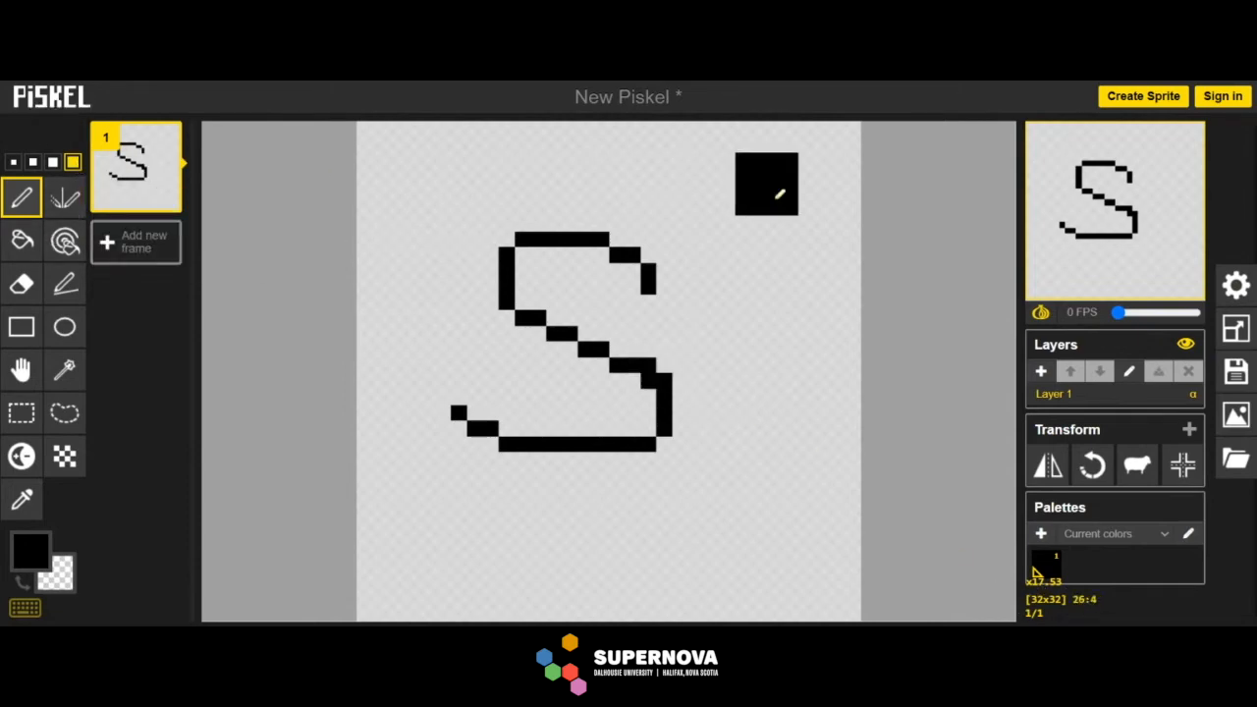
left_click(780, 336)
left_click(785, 448)
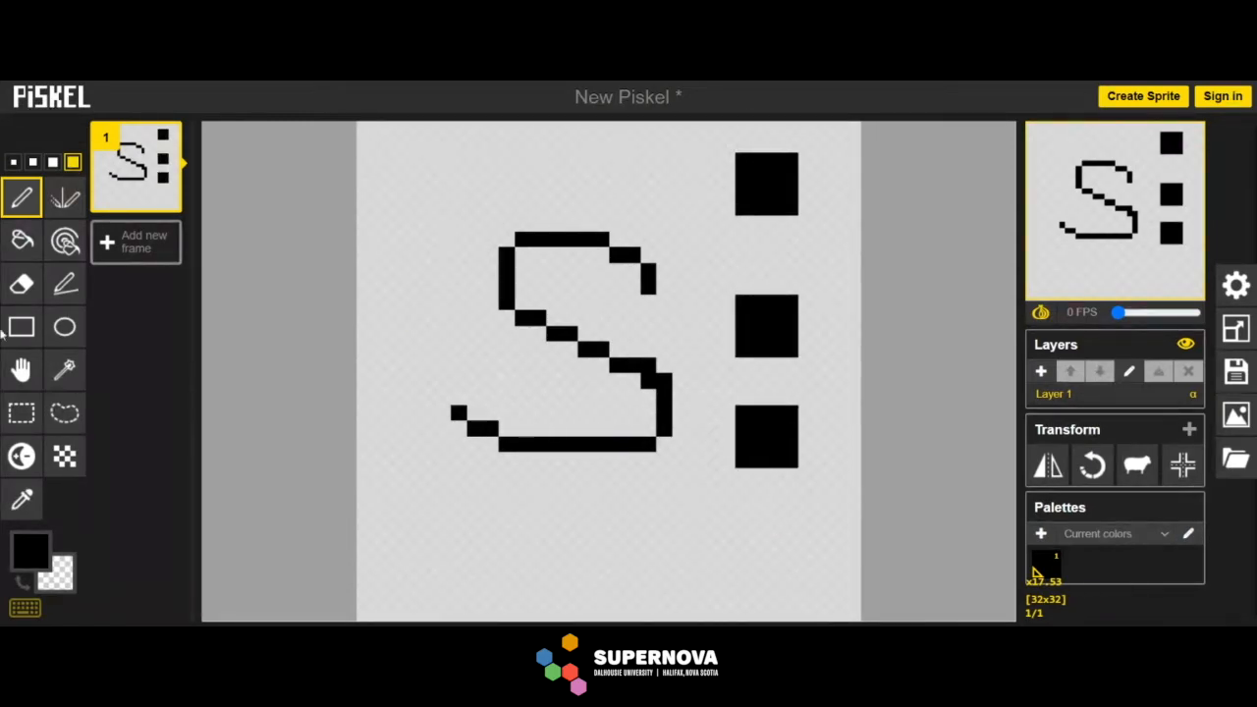
Erase the three squares and the letter S with the Eraser at the largest size
left_click(22, 284)
left_click(749, 187)
mouse_move(751, 180)
left_mouse_down()
mouse_move(780, 232)
mouse_move(769, 456)
mouse_move(791, 398)
mouse_move(801, 435)
mouse_move(766, 482)
mouse_move(590, 448)
mouse_move(530, 463)
mouse_move(657, 384)
mouse_move(545, 272)
mouse_move(616, 232)
mouse_move(654, 291)
left_mouse_up()
Draw a symmetrical black freehand pattern across the canvas with the Vertical Mirror pen at the smallest size
left_click(65, 200)
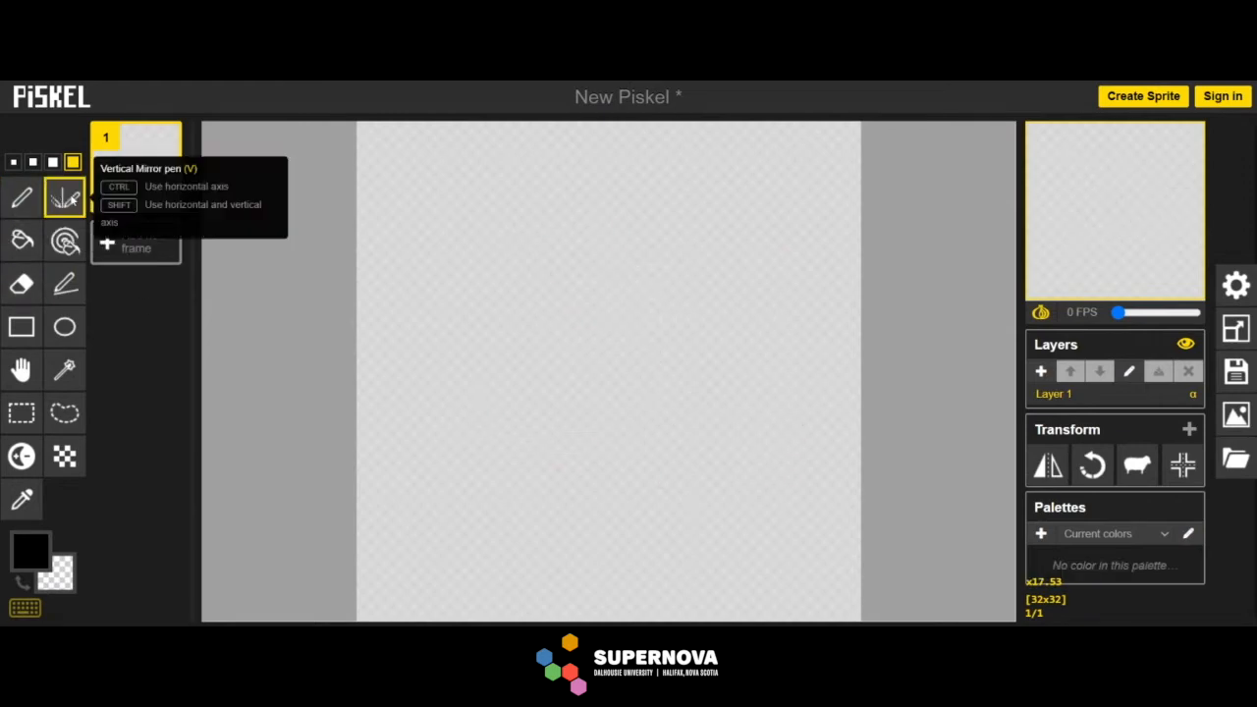
left_click(14, 163)
mouse_move(543, 239)
left_mouse_down()
mouse_move(496, 238)
mouse_move(493, 326)
mouse_move(533, 397)
mouse_move(484, 446)
mouse_move(509, 507)
mouse_move(536, 533)
left_mouse_up()
mouse_move(693, 175)
left_mouse_down()
mouse_move(815, 305)
mouse_move(785, 452)
mouse_move(609, 552)
mouse_move(600, 254)
mouse_move(412, 538)
mouse_move(822, 192)
mouse_move(427, 428)
mouse_move(601, 570)
left_mouse_up()
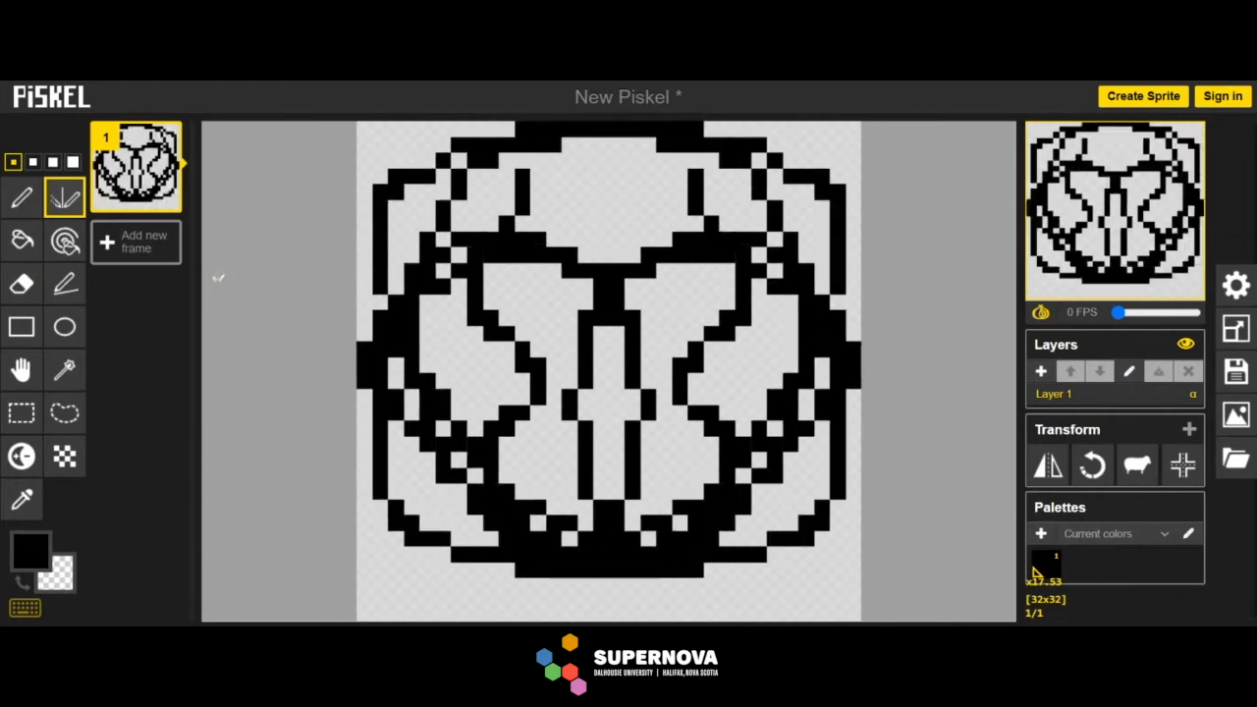
Add a blank frame and delete the frame with the mirrored pattern
left_click(149, 236)
left_click(173, 133)
Choose the Paint bucket tool and set the primary colour to a medium green
left_click(21, 241)
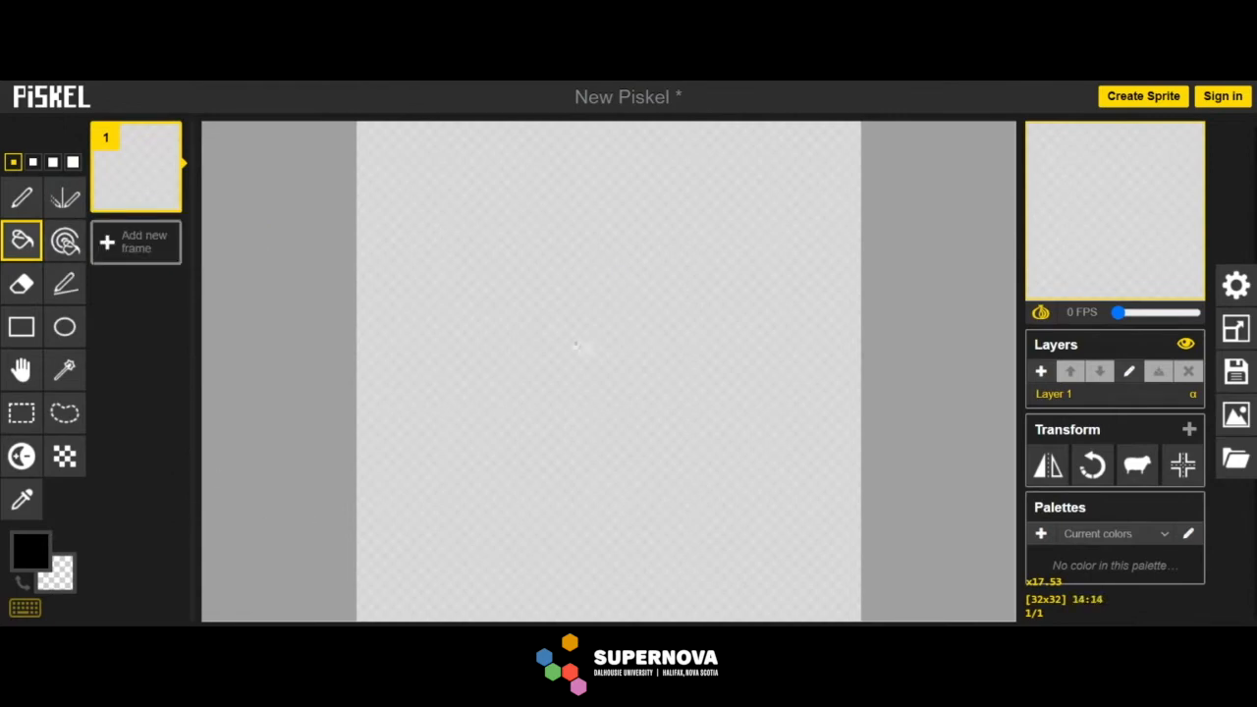
left_click(31, 552)
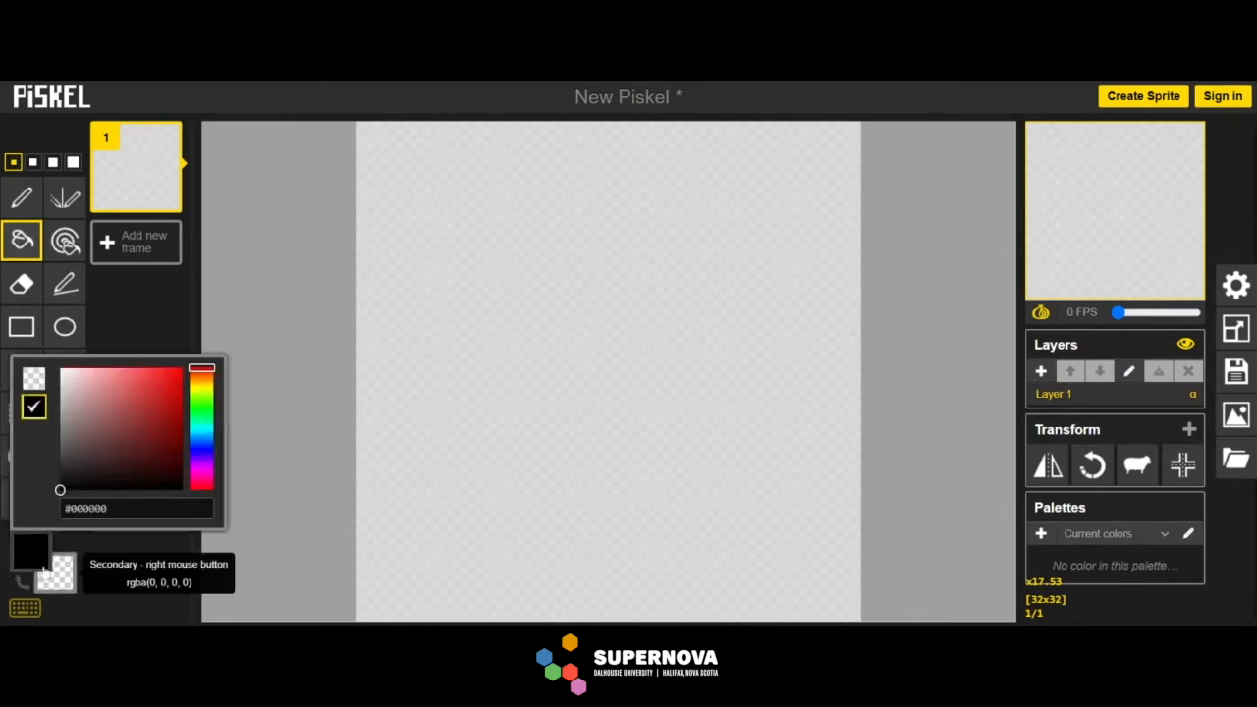
left_click_drag(162, 393, 141, 420)
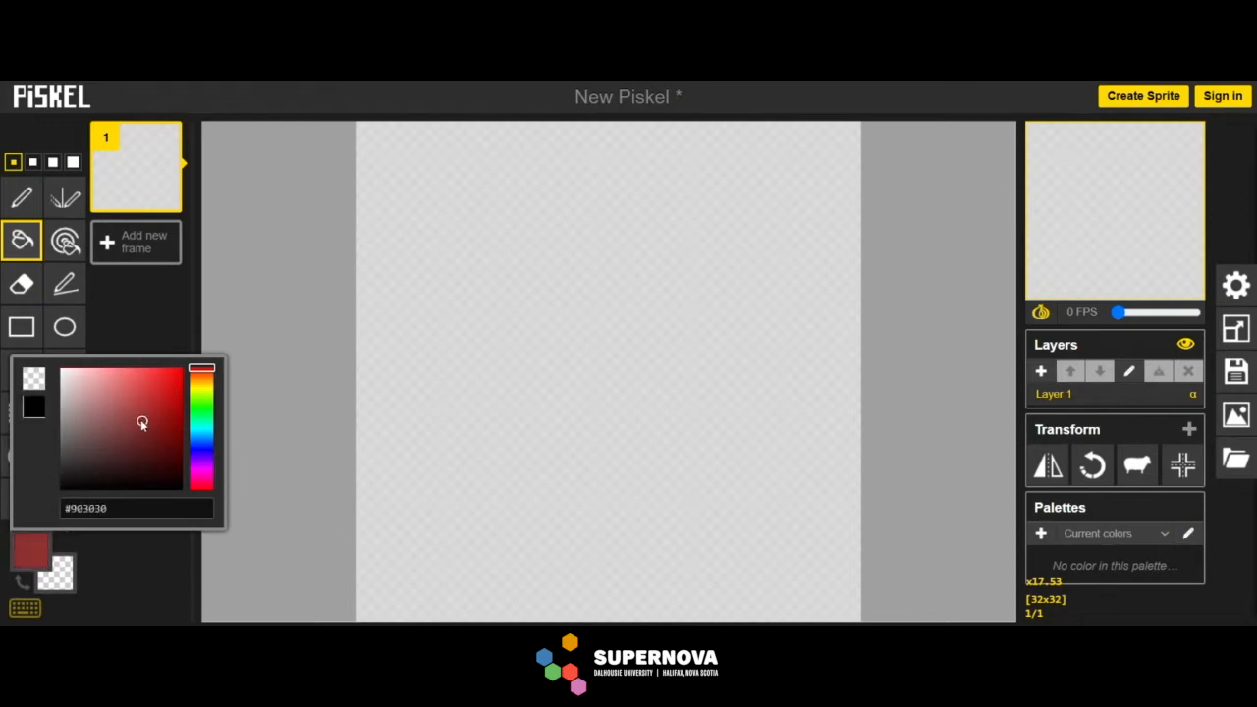
left_click_drag(206, 381, 204, 420)
left_click(145, 568)
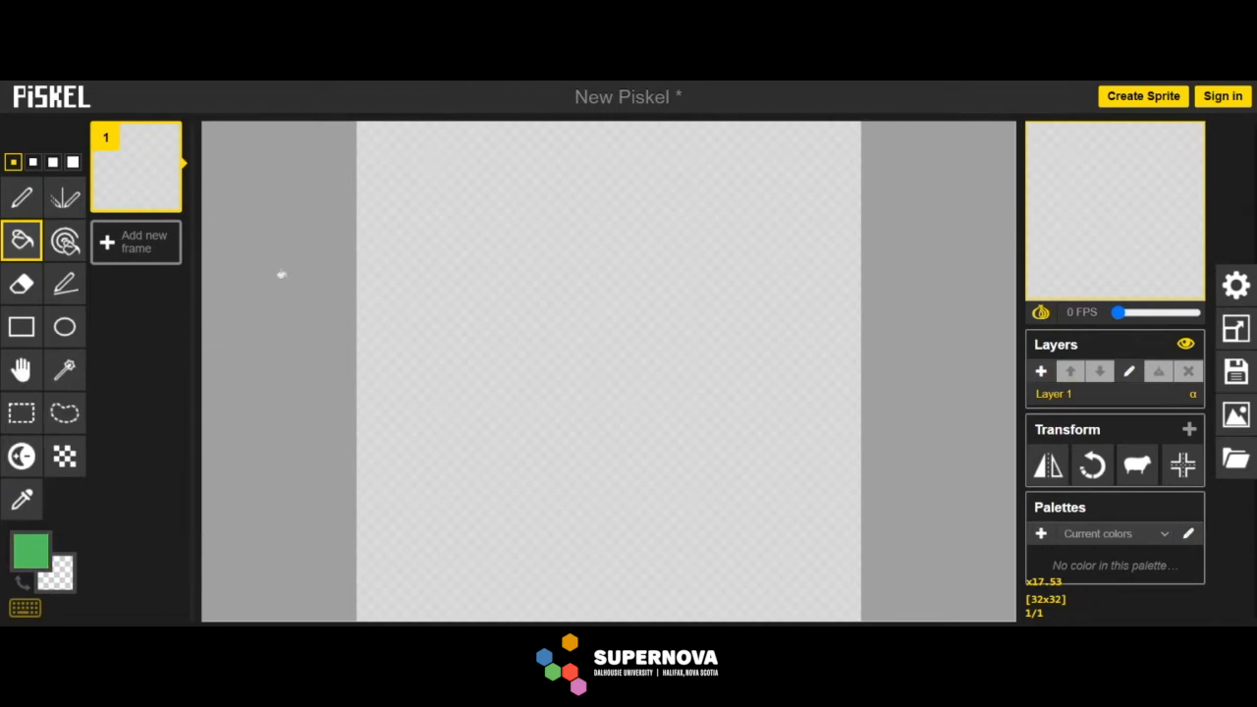
Set the secondary colour to a dusty pink
left_click(56, 573)
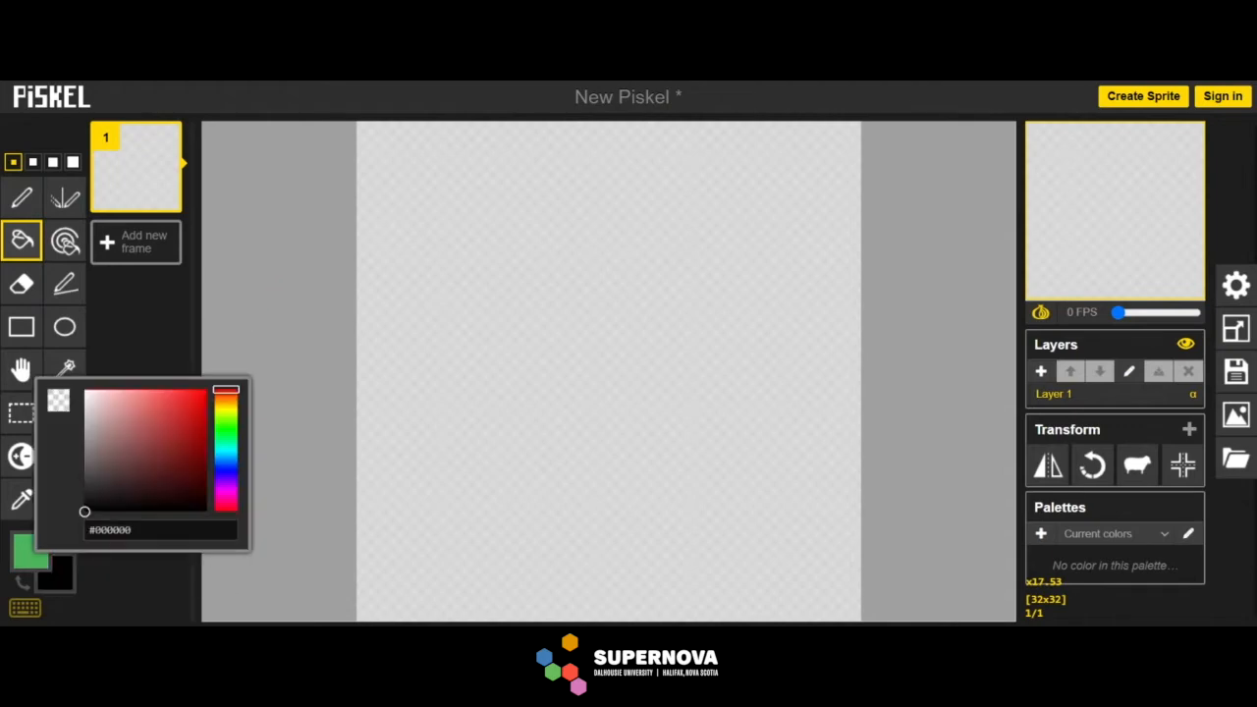
left_click_drag(188, 436, 114, 424)
left_click(187, 330)
Draw a vertical green line in the left half of the canvas with the Pen tool
left_click(22, 198)
left_click_drag(505, 236, 506, 419)
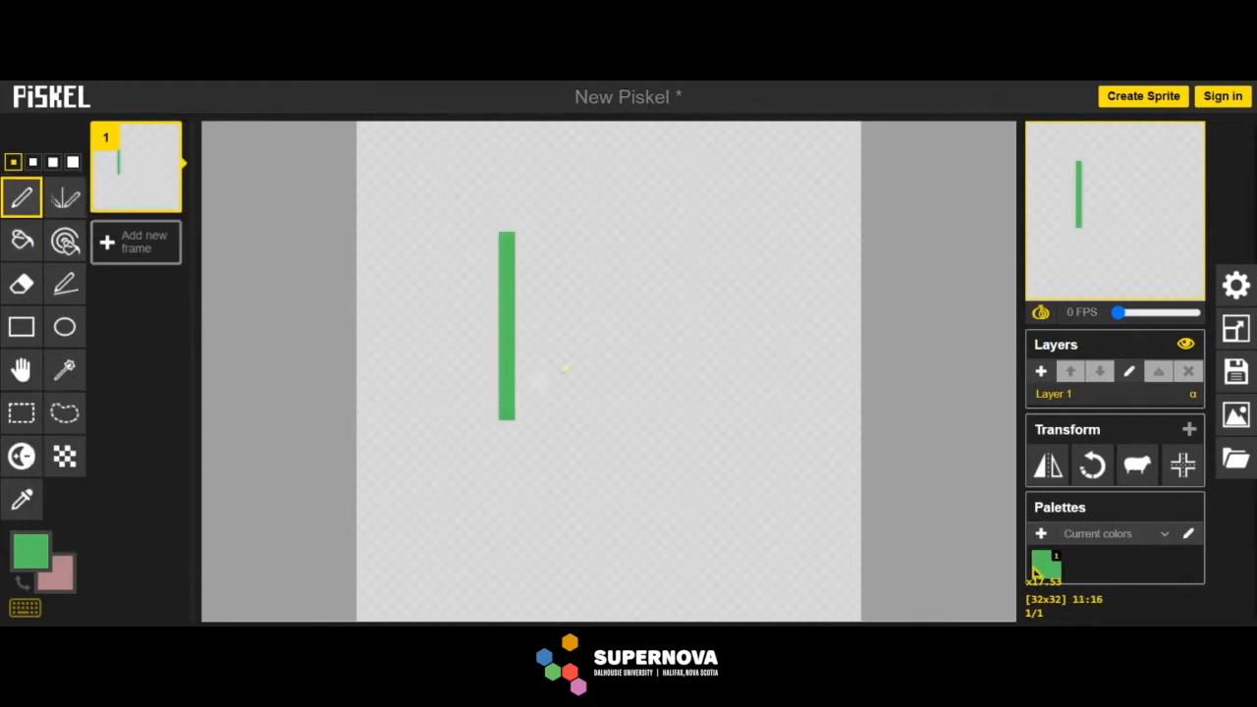
Draw a pink vertical line in the canvas's right half with the secondary colour, and erase both lines with the 4-pixel Eraser
left_click_drag(712, 236, 709, 401)
left_click(22, 284)
left_click(73, 162)
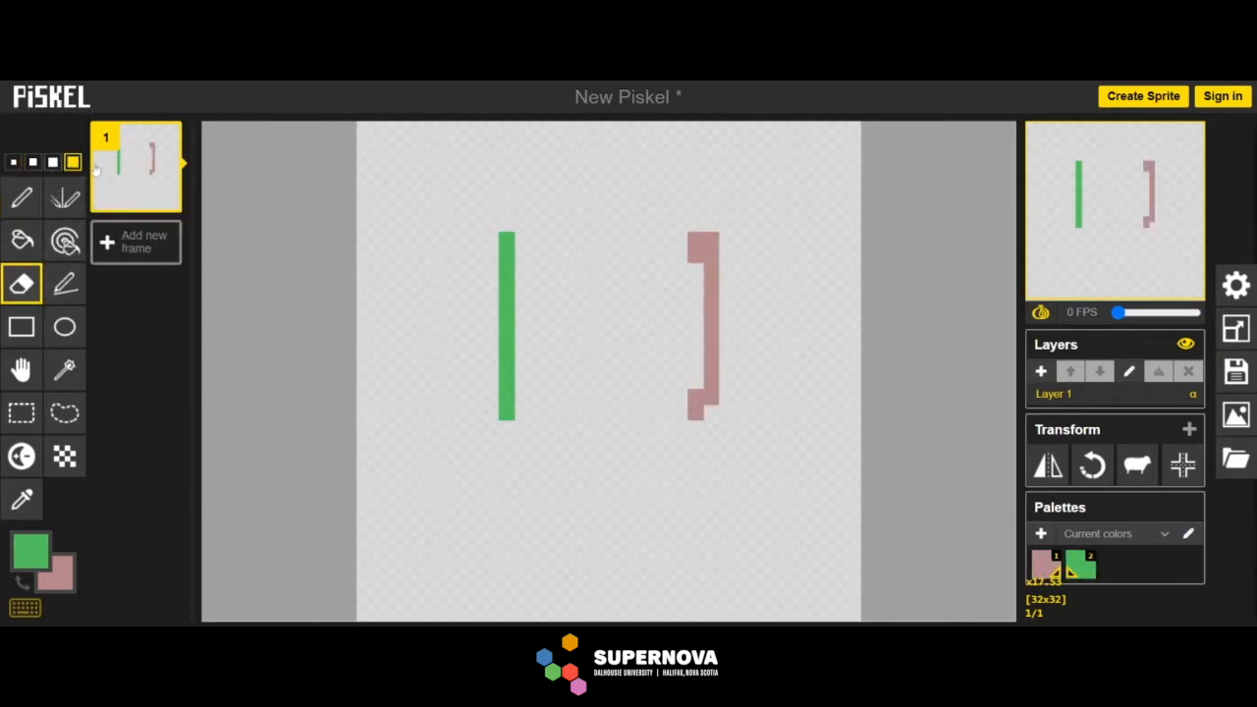
left_click_drag(505, 211, 580, 334)
mouse_move(703, 235)
left_mouse_down()
mouse_move(713, 373)
mouse_move(697, 421)
left_mouse_up()
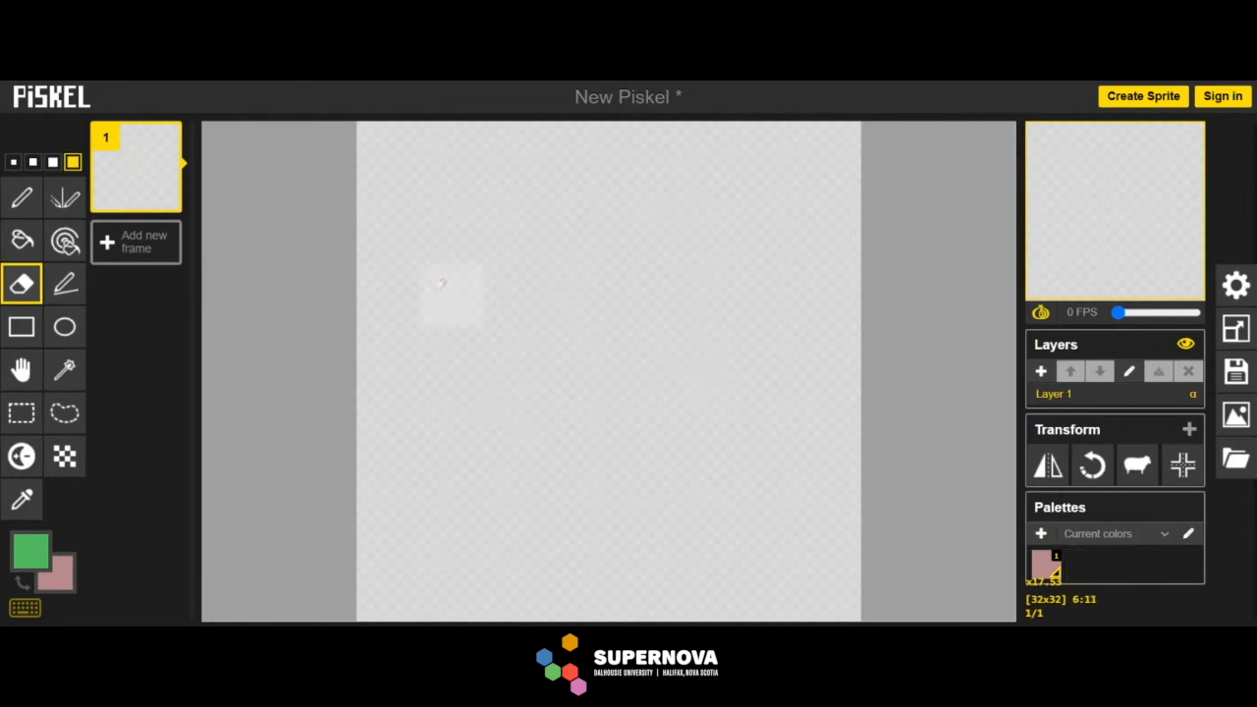
Fill the canvas with the pink secondary colour, and clear it by filling with a transparent primary colour
left_click(37, 248)
left_click(563, 297)
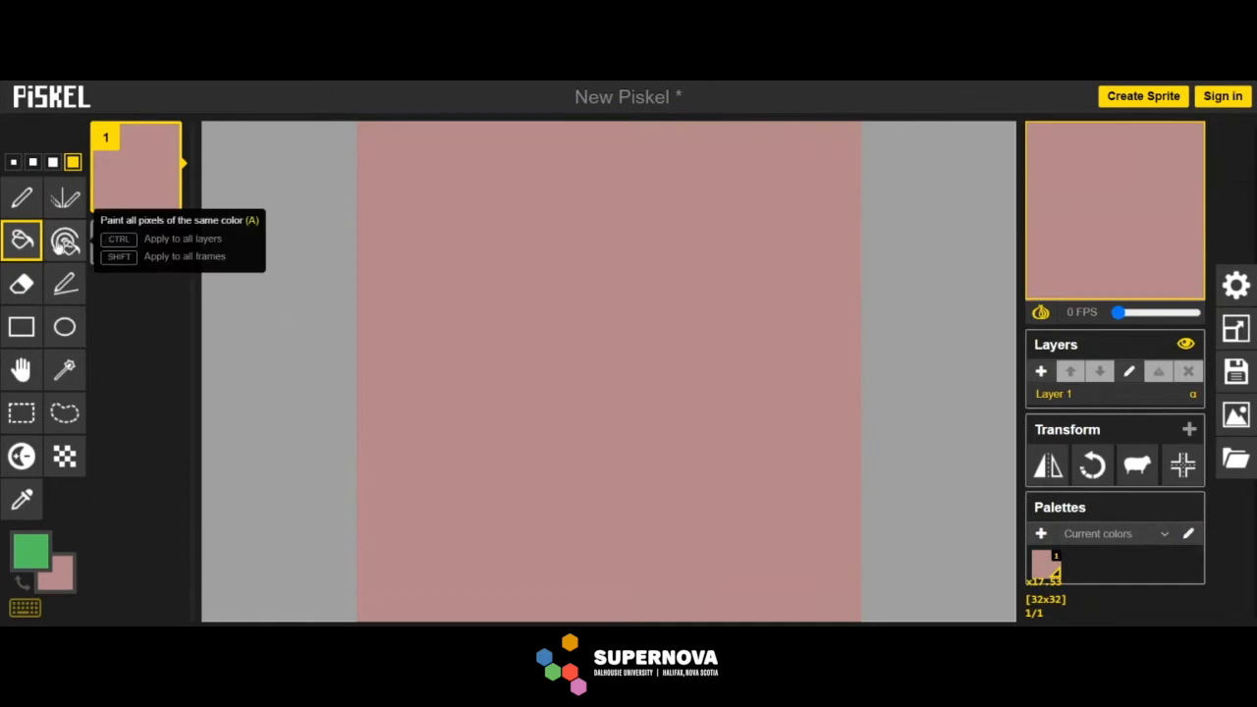
left_click(47, 553)
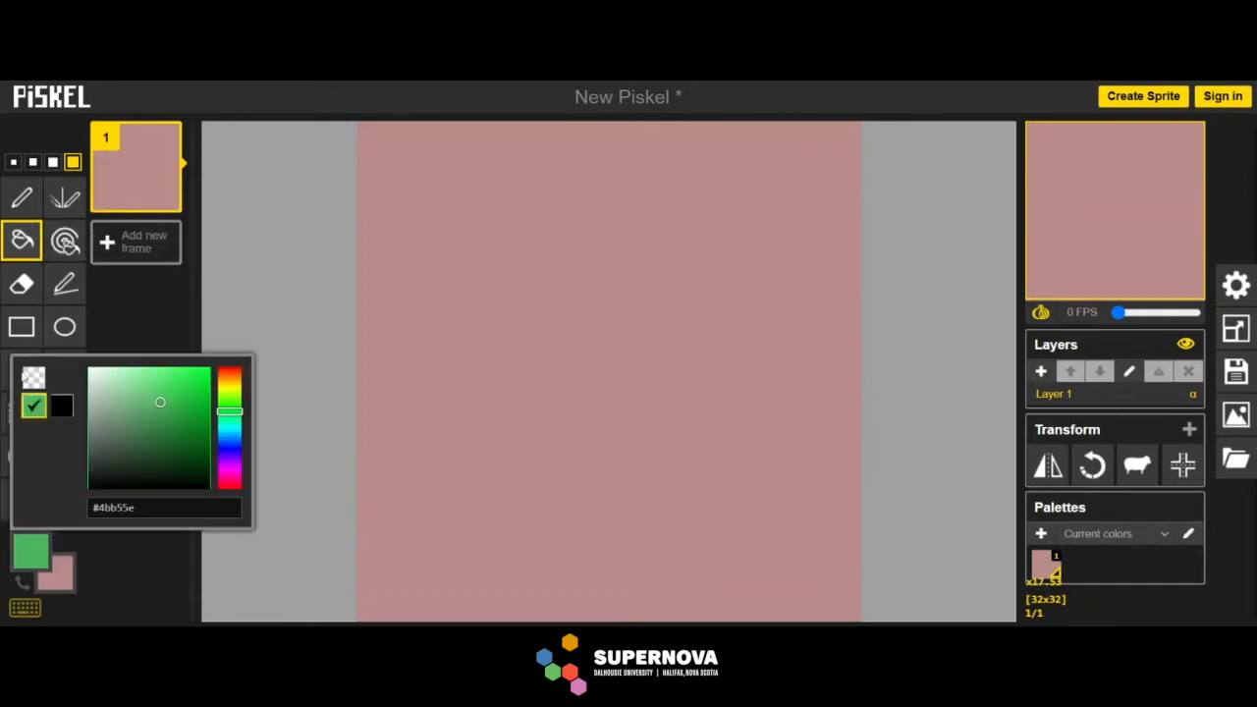
left_click(33, 379)
left_click(558, 240)
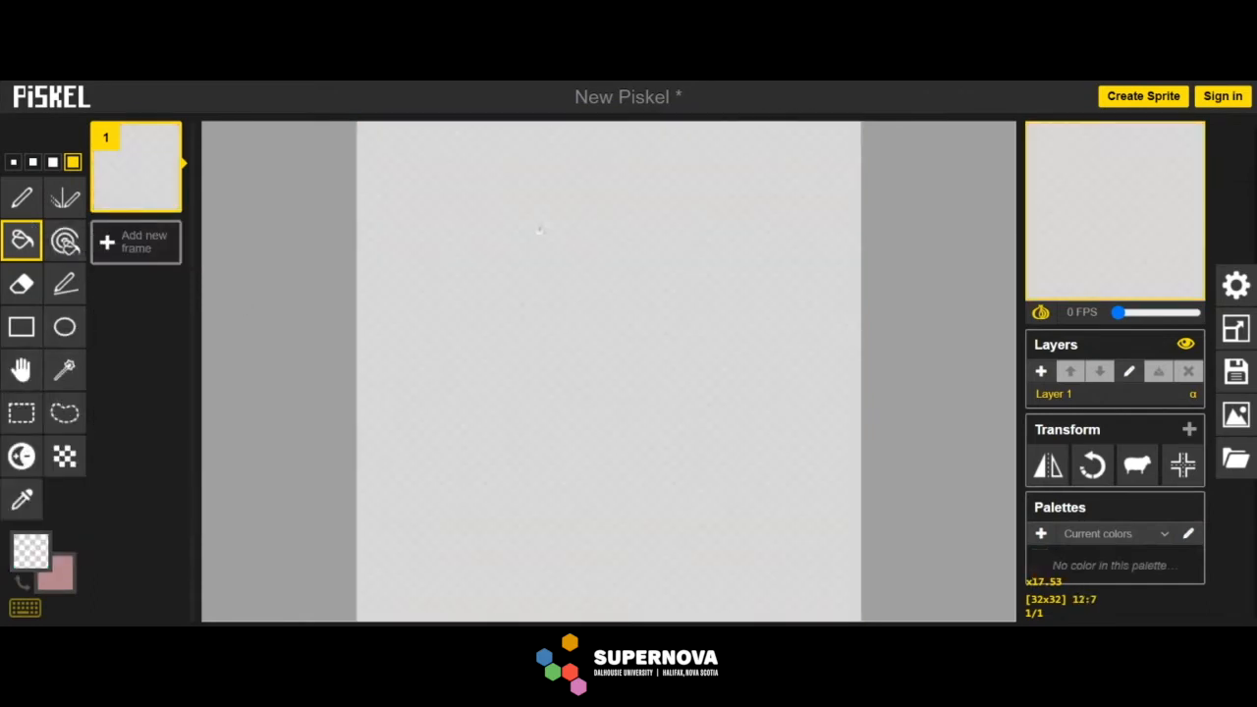
left_click(62, 245)
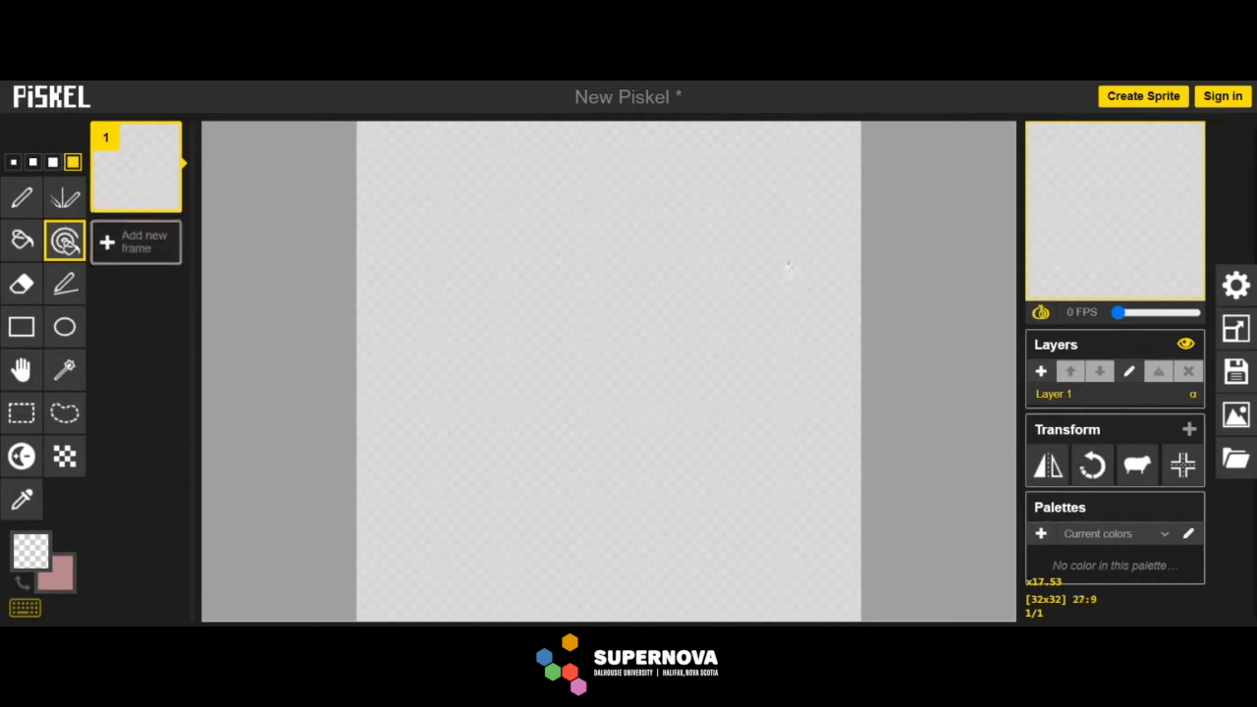
left_click(23, 284)
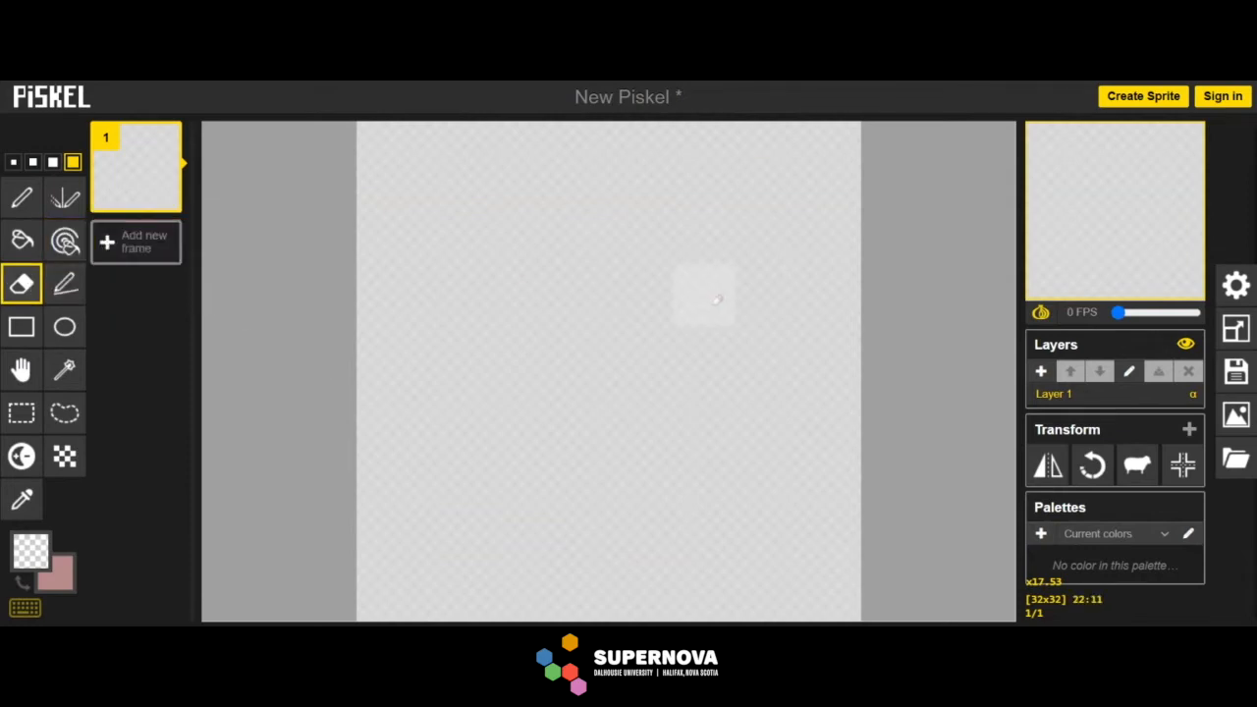
left_click(65, 284)
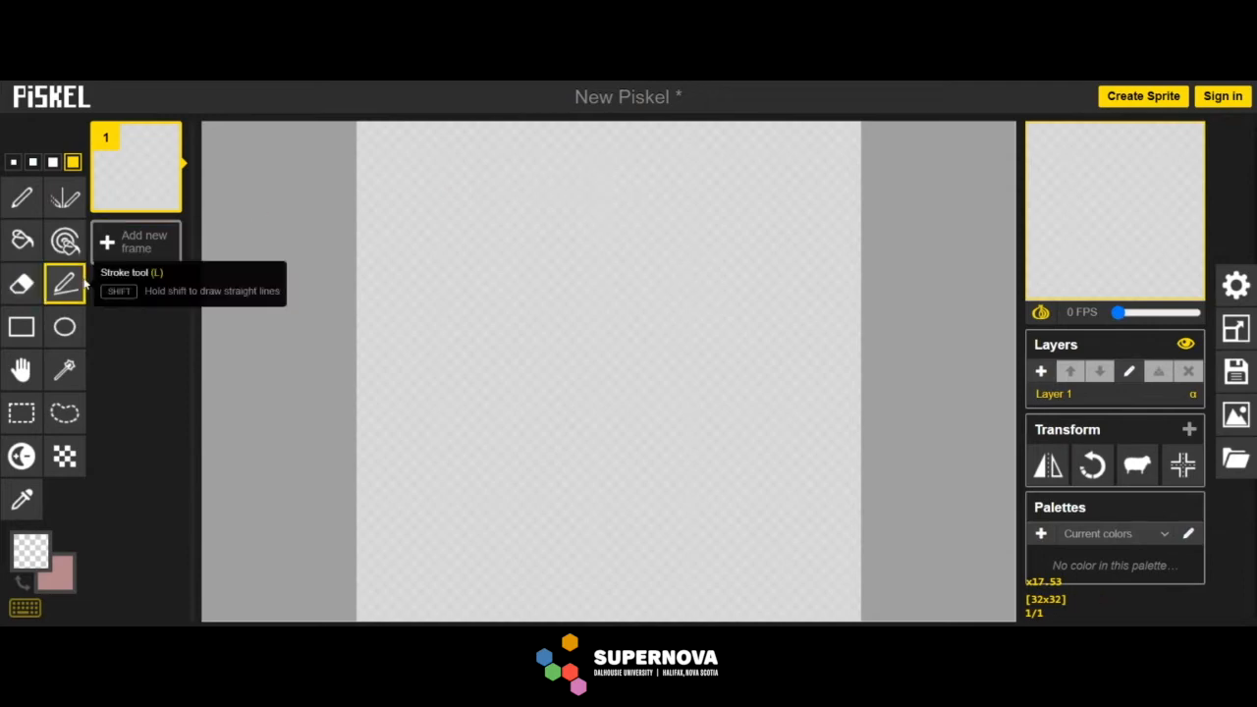
Choose the Pen tool with a 1-pixel size and set the primary colour to black (#000000)
left_click(22, 197)
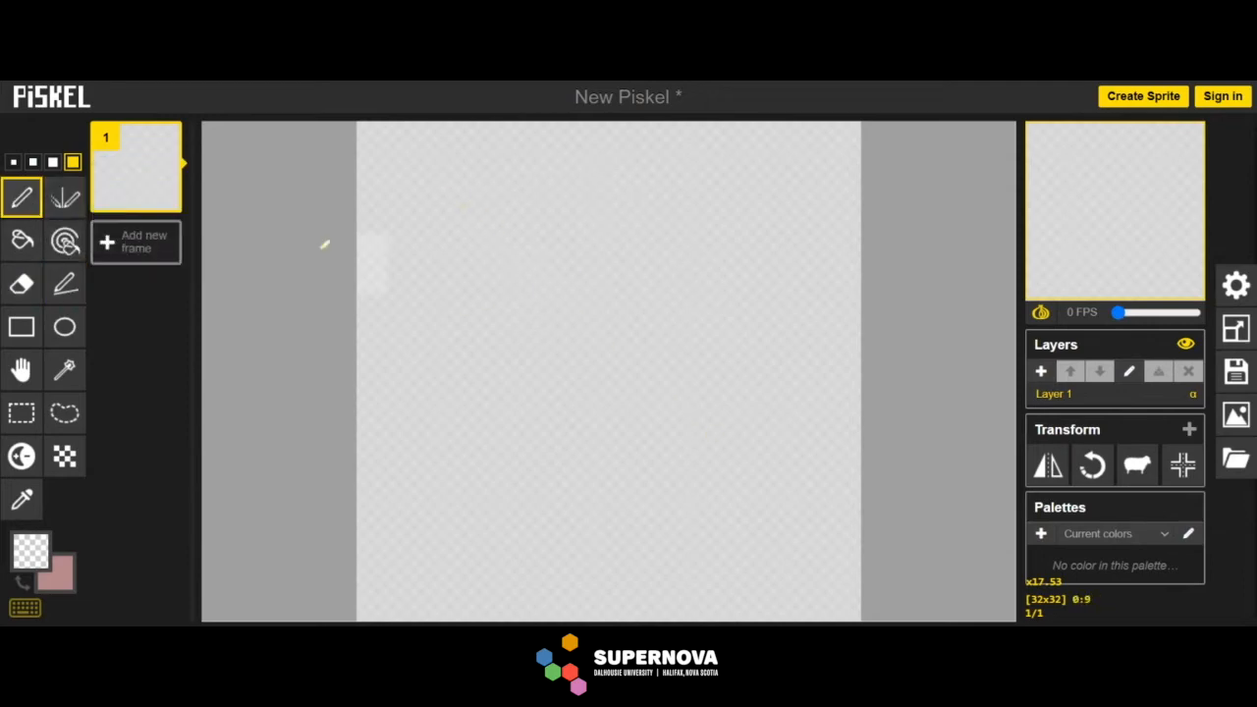
left_click(13, 161)
left_click(30, 550)
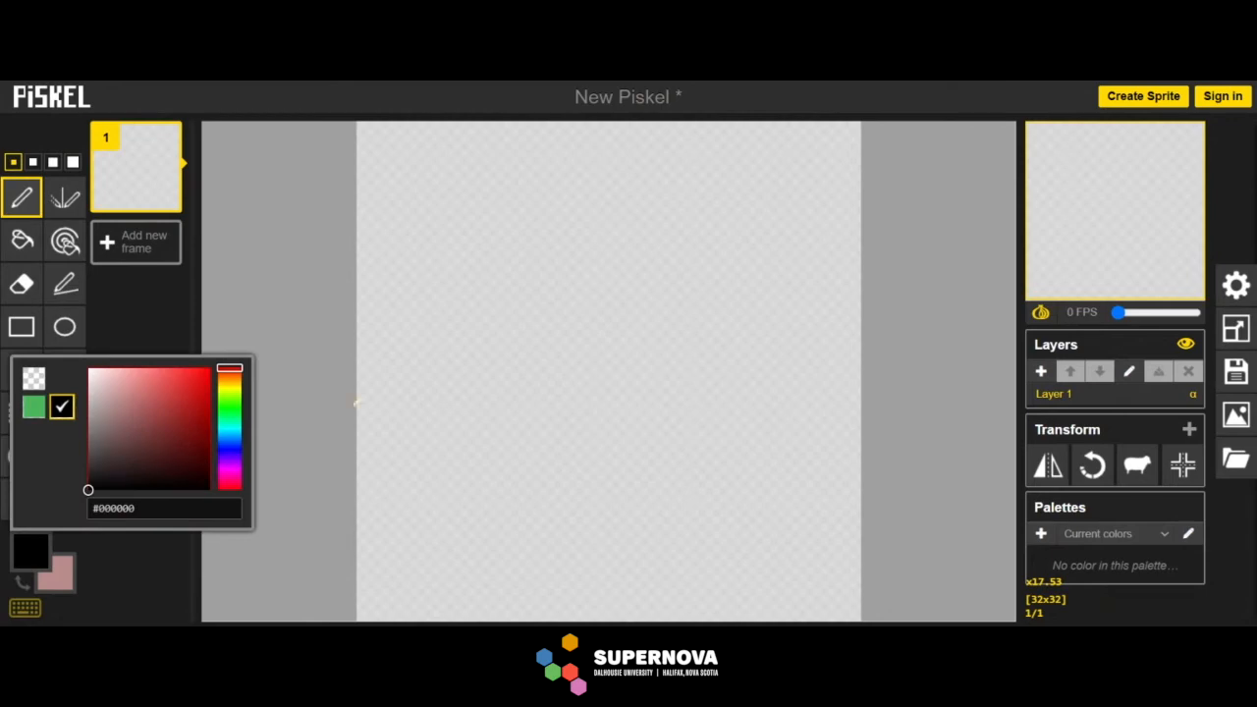
left_click(306, 339)
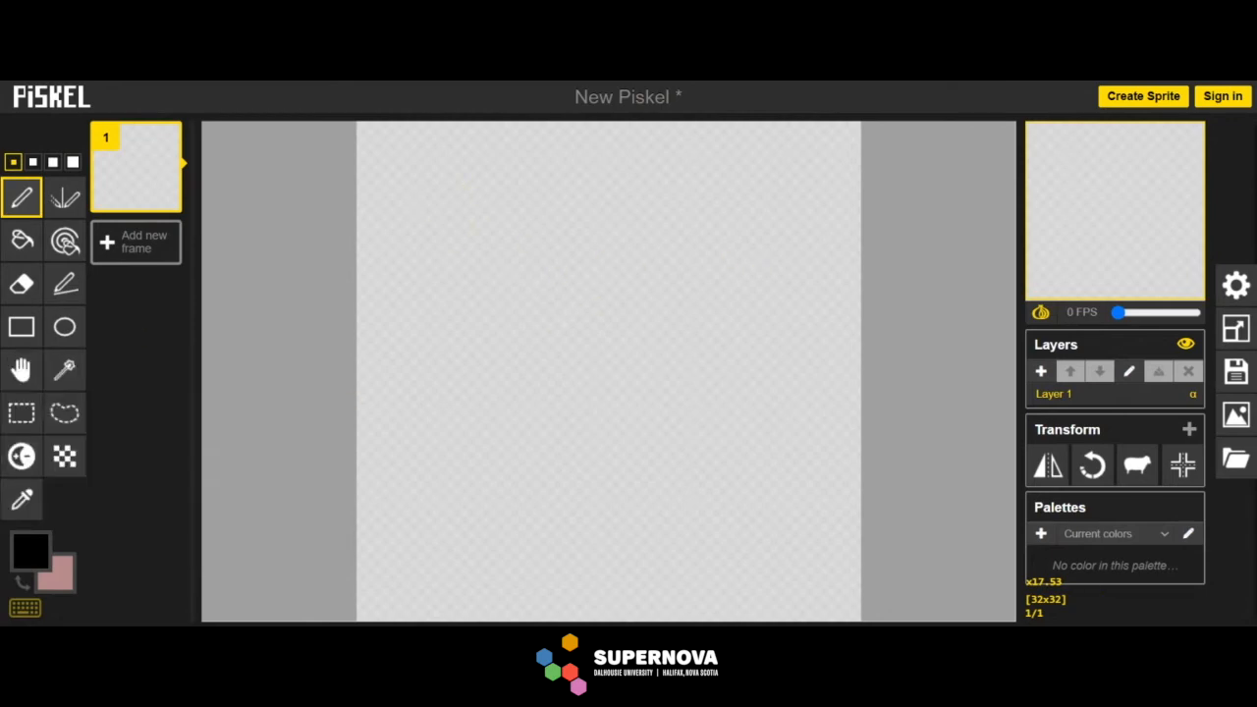
Try to draw a diagonal black line with the Stroke tool, and replace the frame with a new blank one
left_click(28, 540)
left_click(65, 285)
left_click_drag(444, 270, 622, 350)
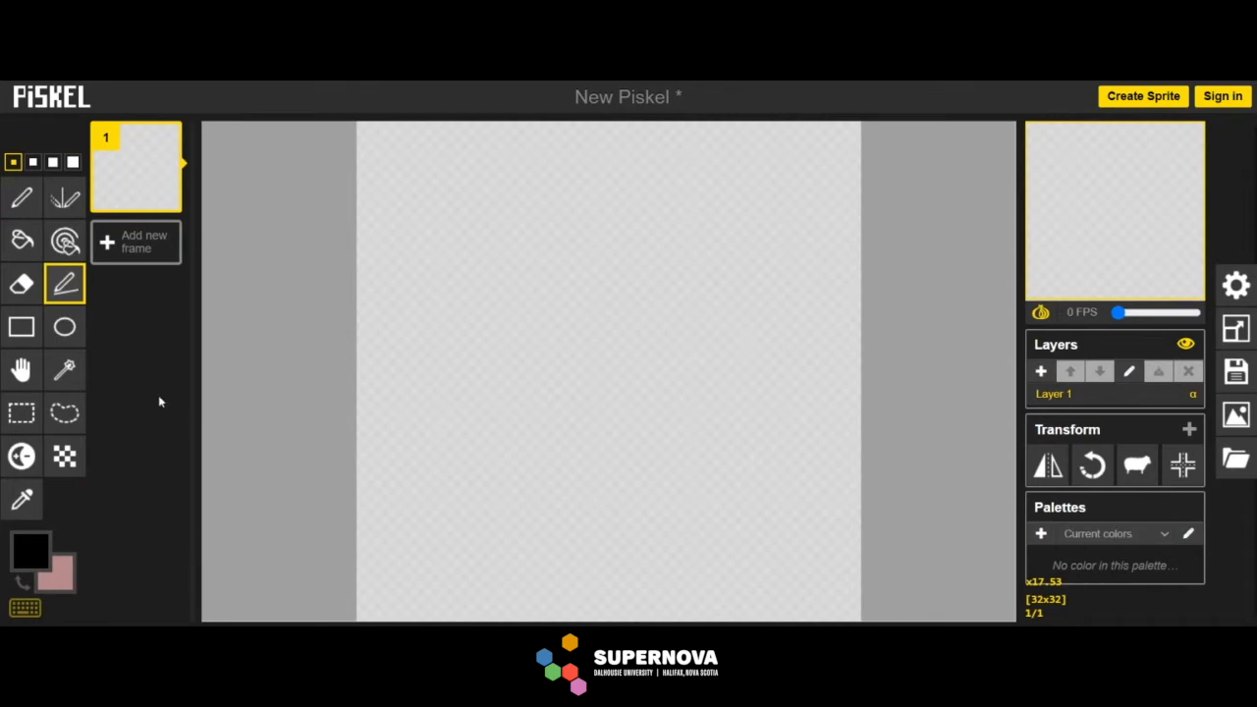
mouse_move(165, 196)
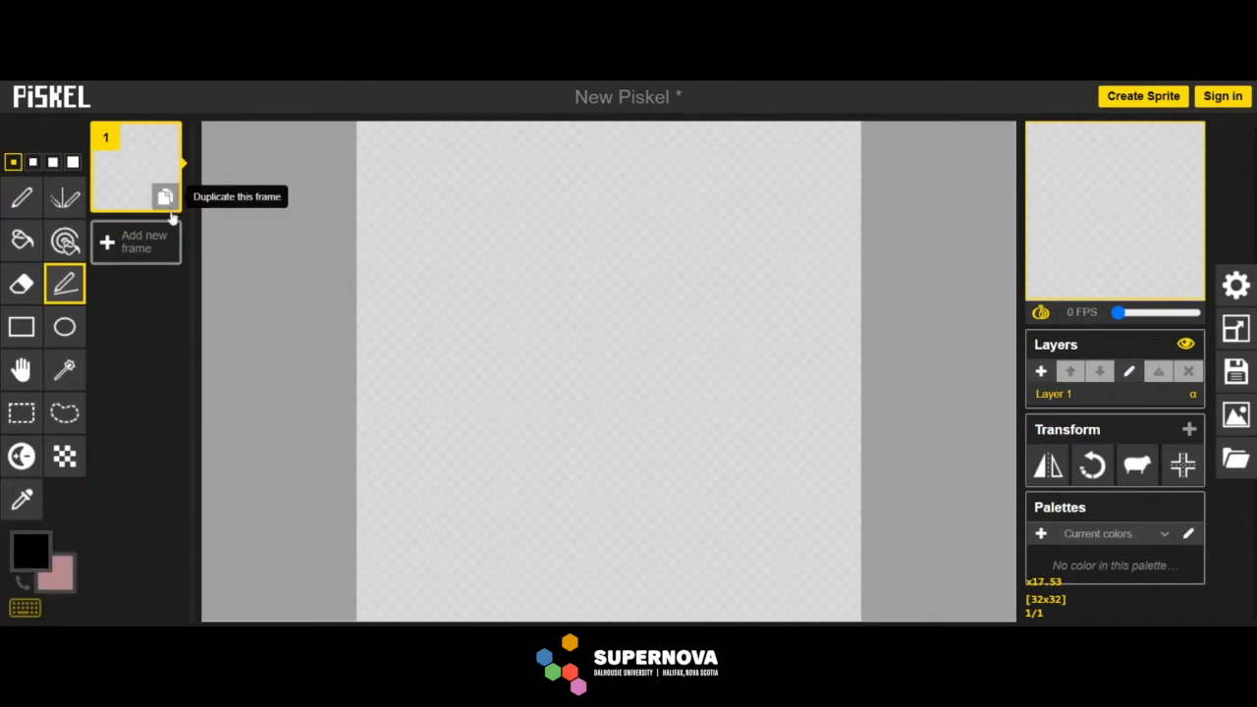
left_click(163, 242)
left_click(167, 134)
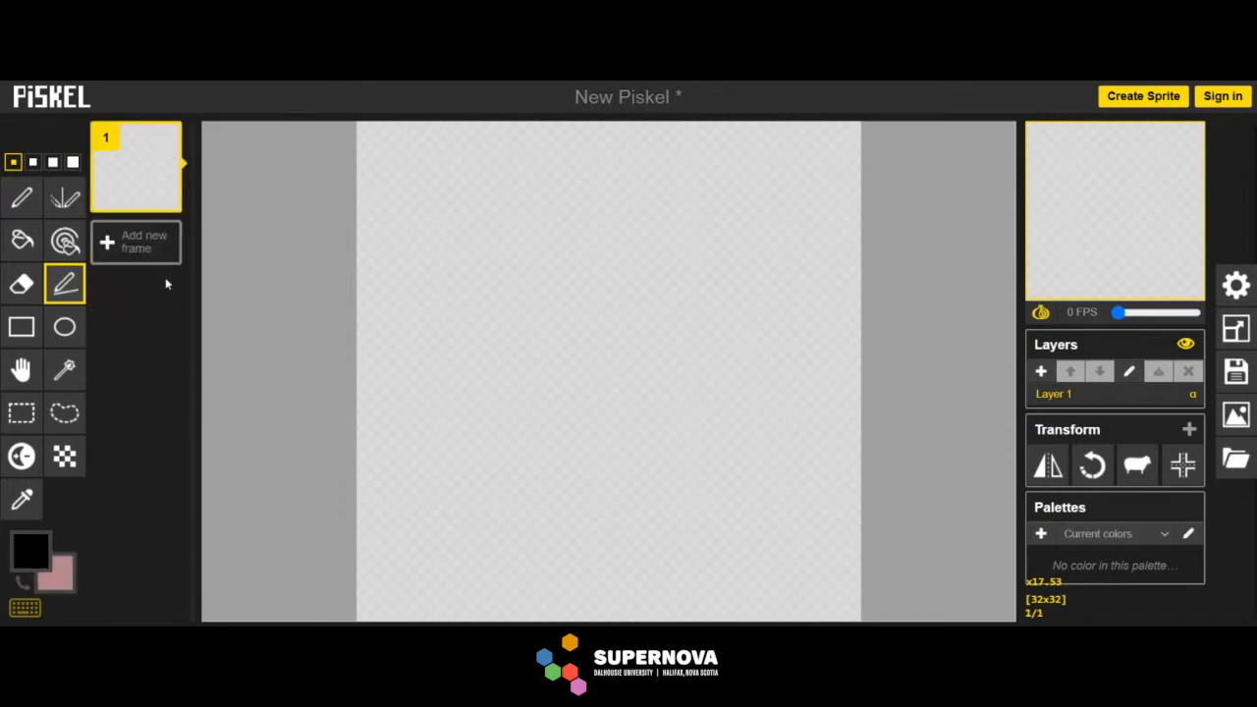
left_click(22, 198)
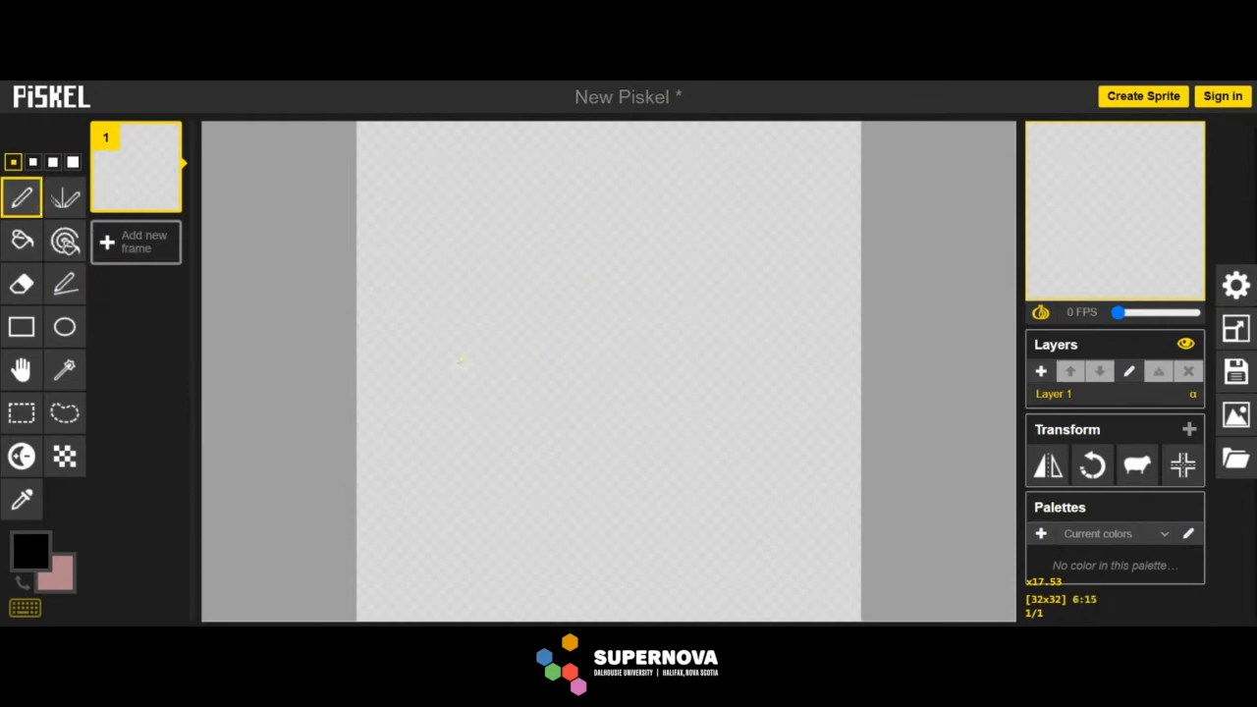
left_click(547, 132)
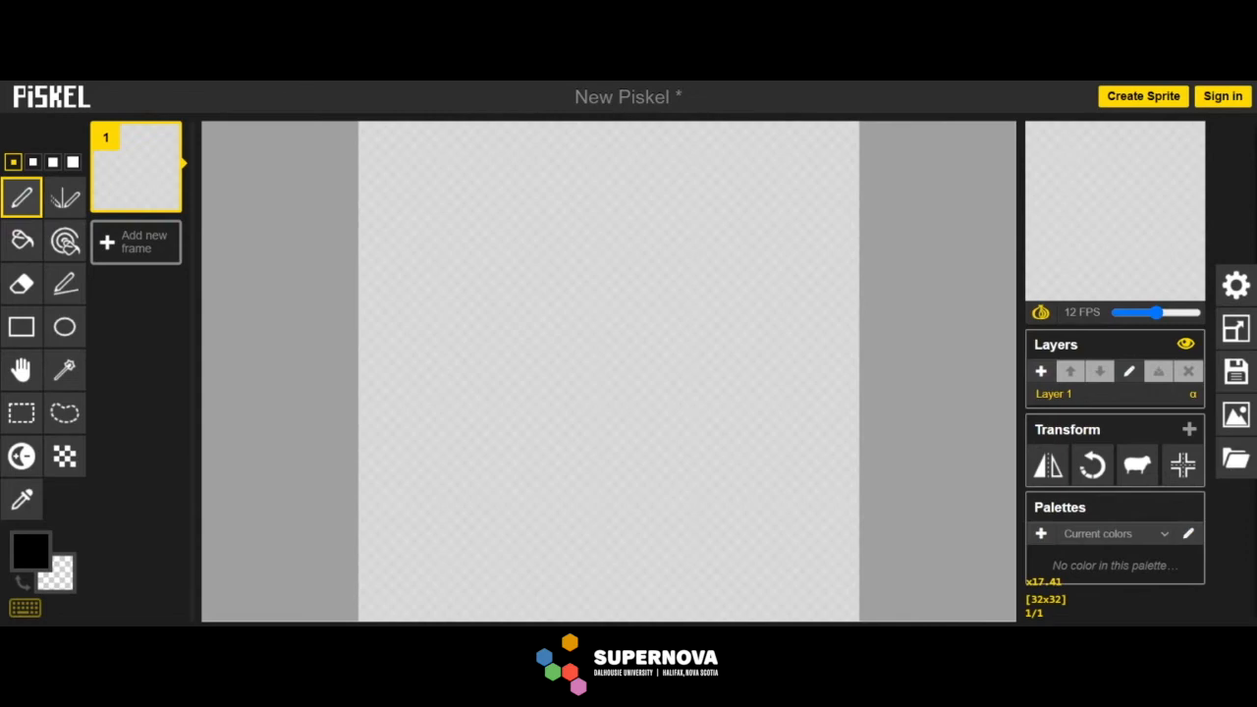
Draw a black rectangle outline in the upper part of the canvas and two black ellipse outlines side by side beneath it
left_click(21, 327)
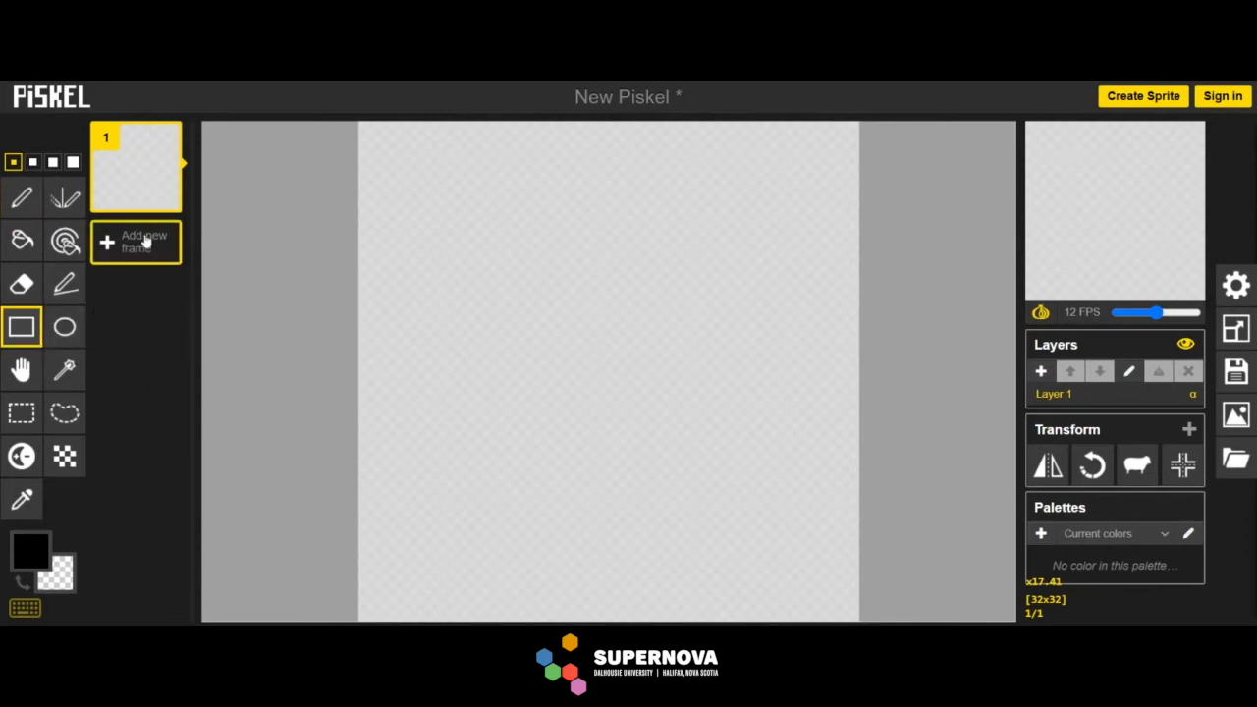
left_click(62, 334)
left_click(22, 329)
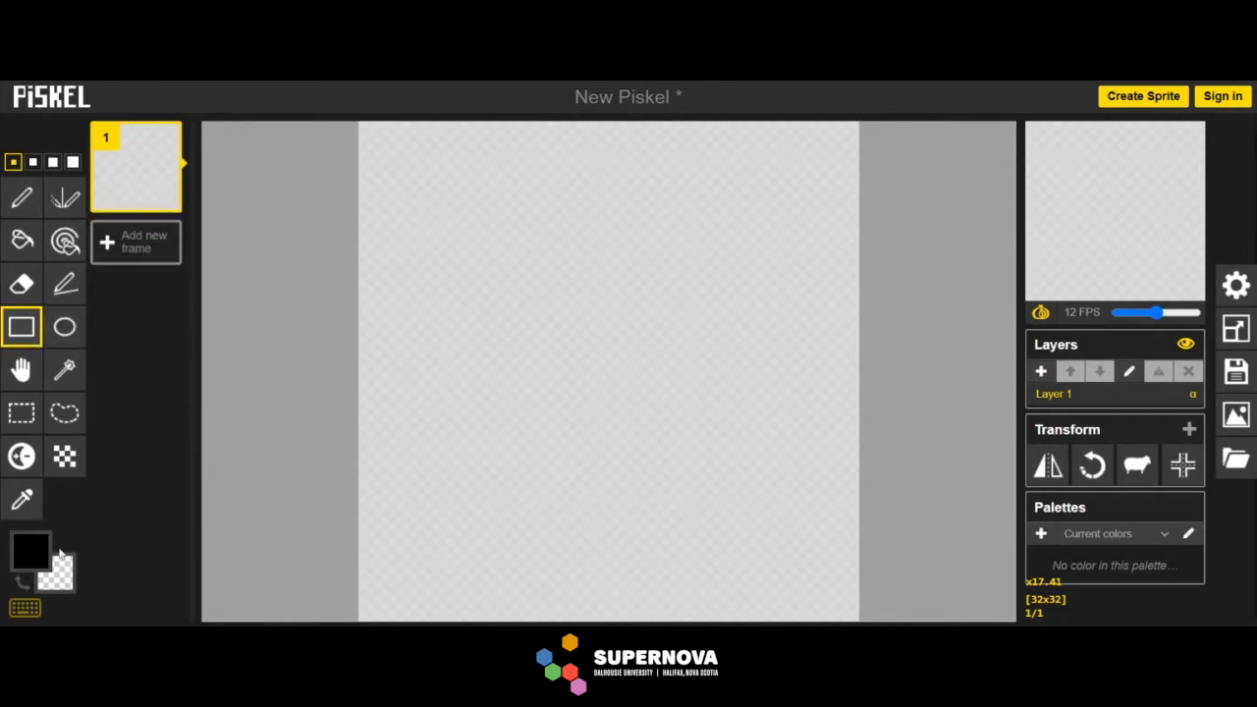
left_click_drag(477, 234, 639, 354)
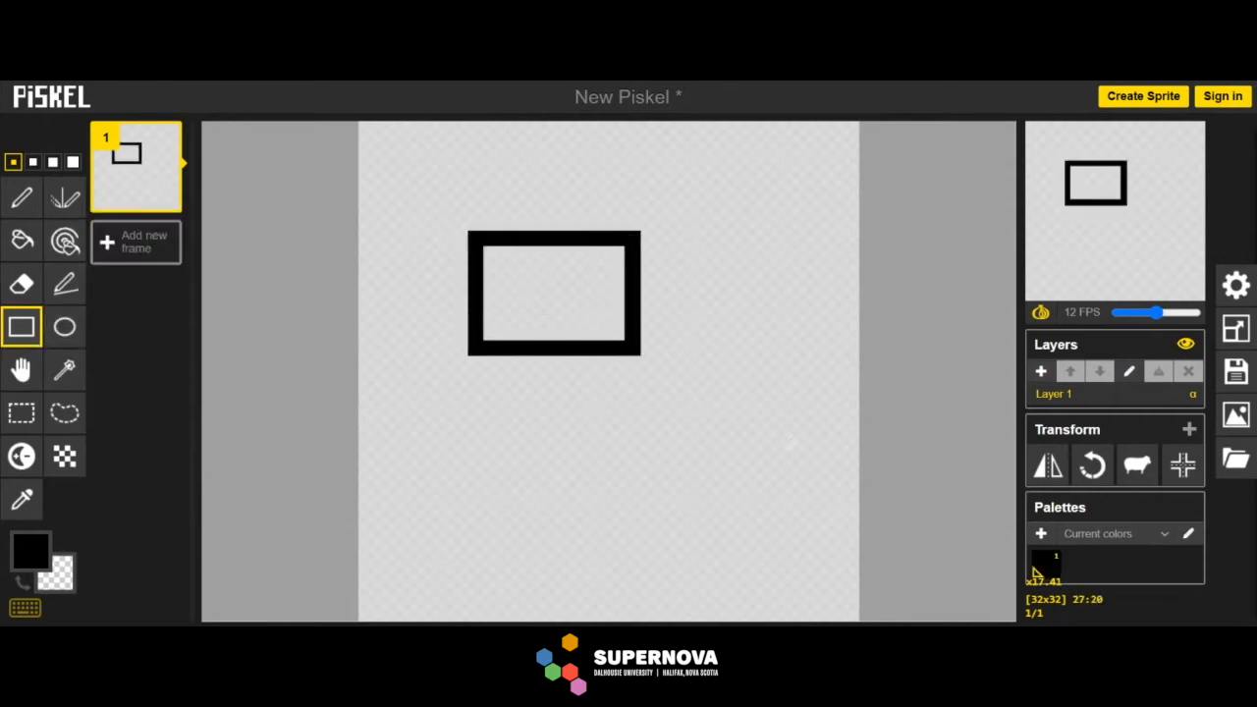
left_click(65, 327)
left_click_drag(586, 395, 788, 537)
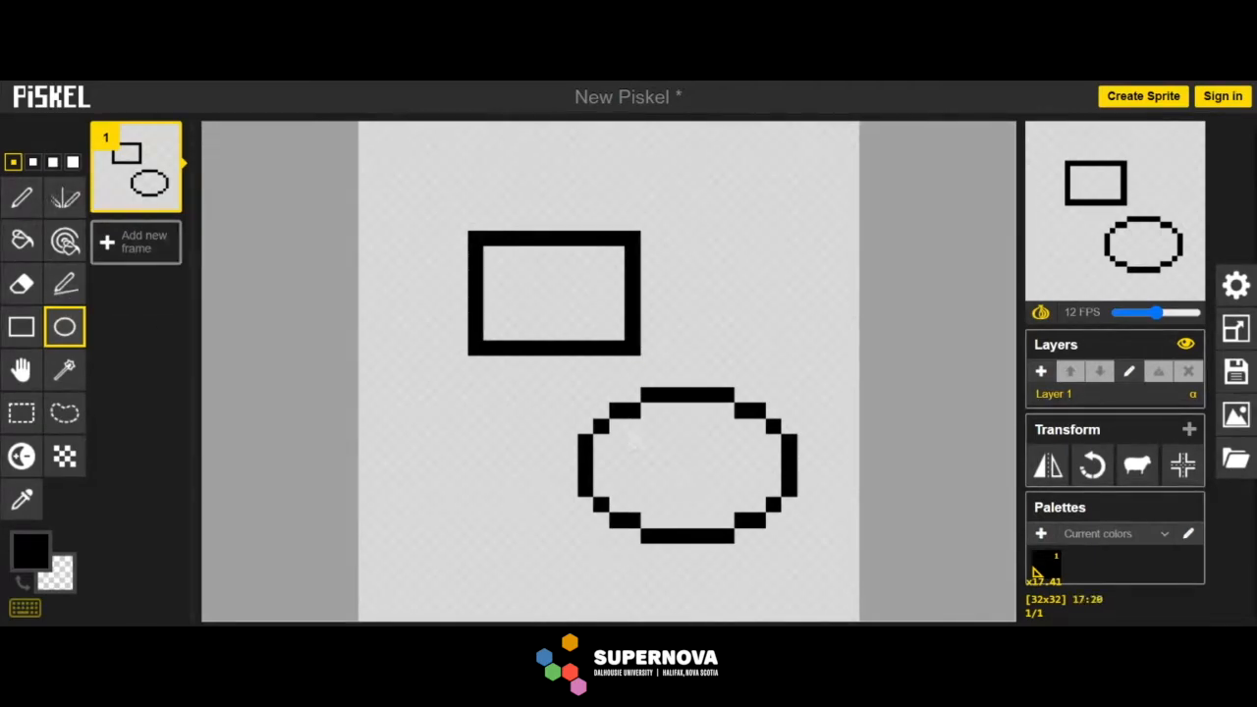
left_click_drag(366, 397, 545, 508)
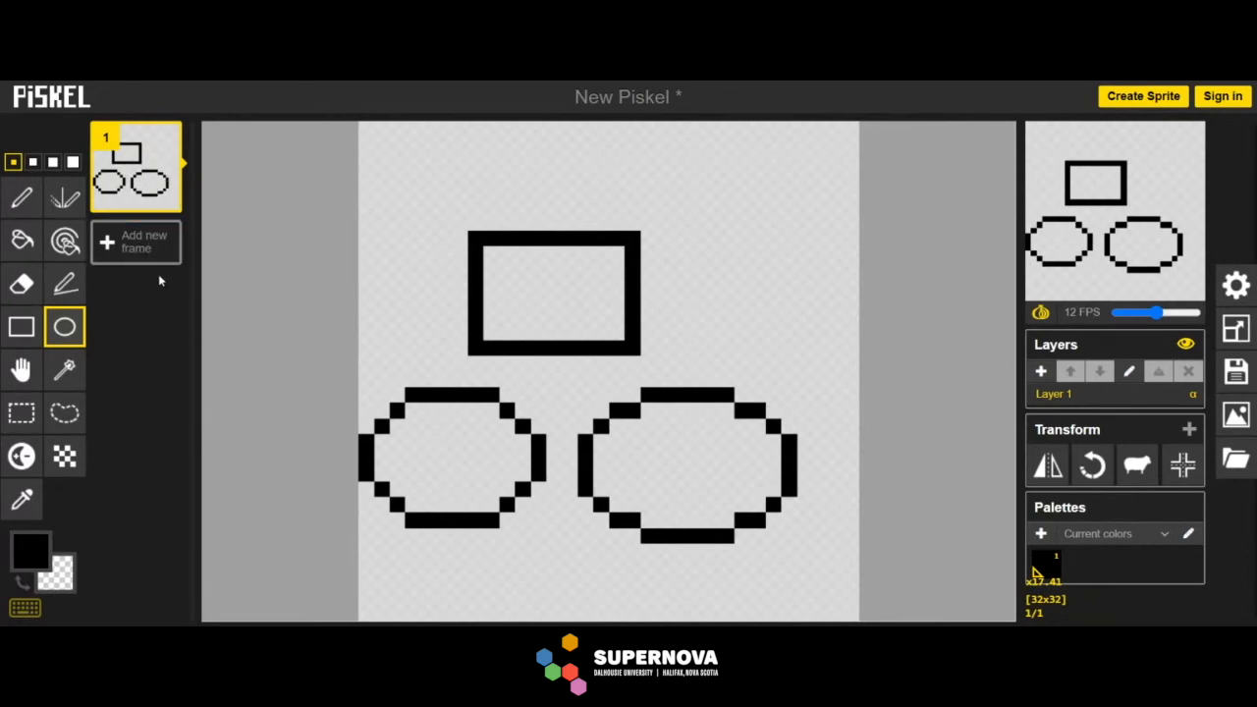
Add a blank frame and delete the frame with the rectangle and ellipses
left_click(145, 246)
left_click(169, 135)
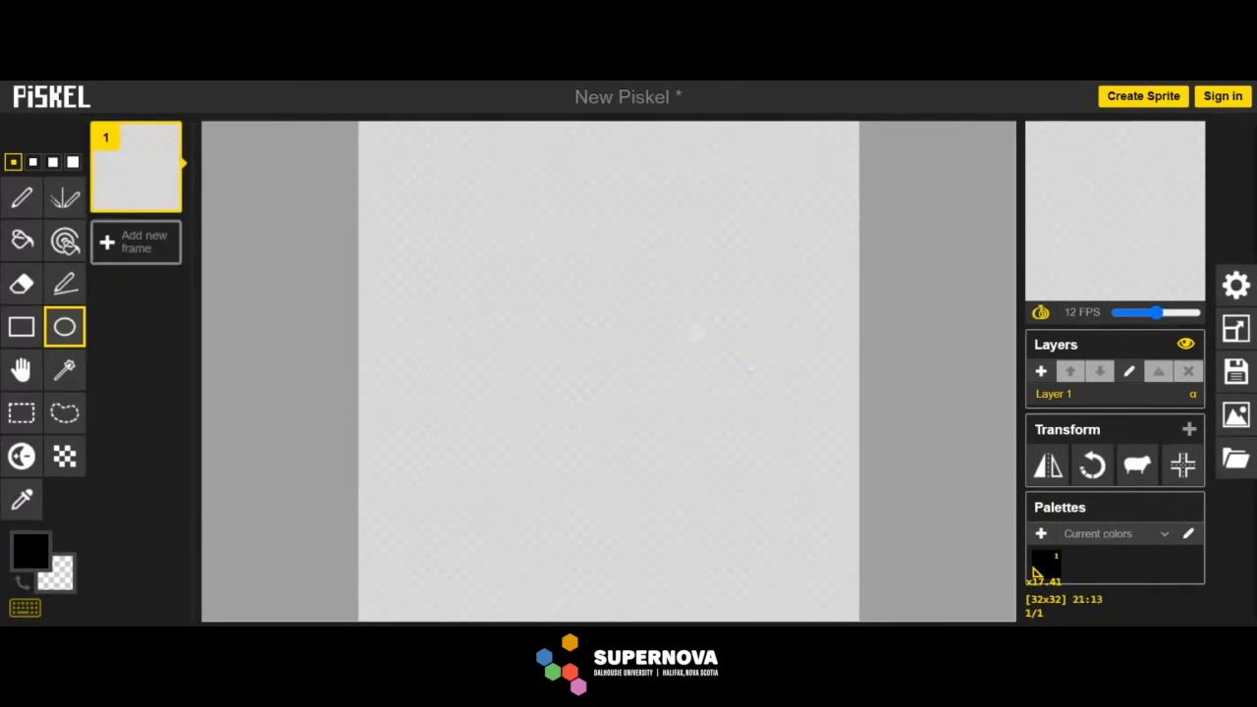
Draw a black rectangle outline near the centre of the canvas with the Rectangle tool at 1-pixel size
left_click(23, 371)
left_click(26, 331)
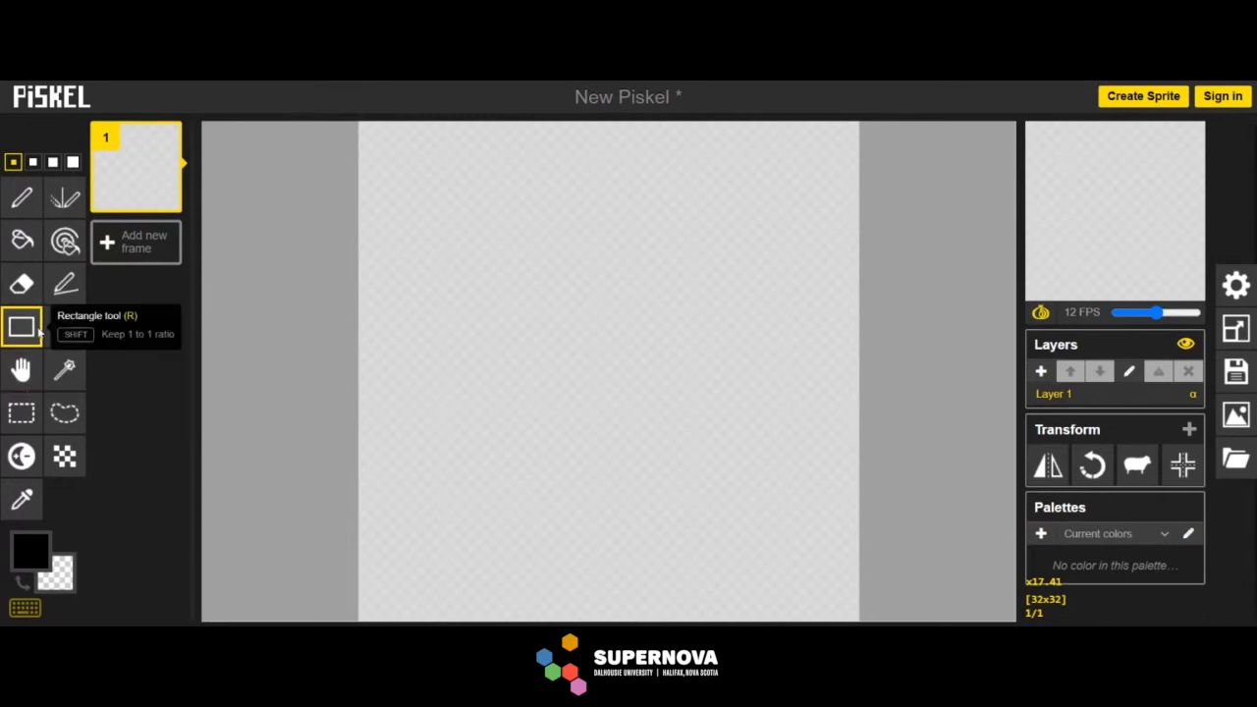
left_click(24, 206)
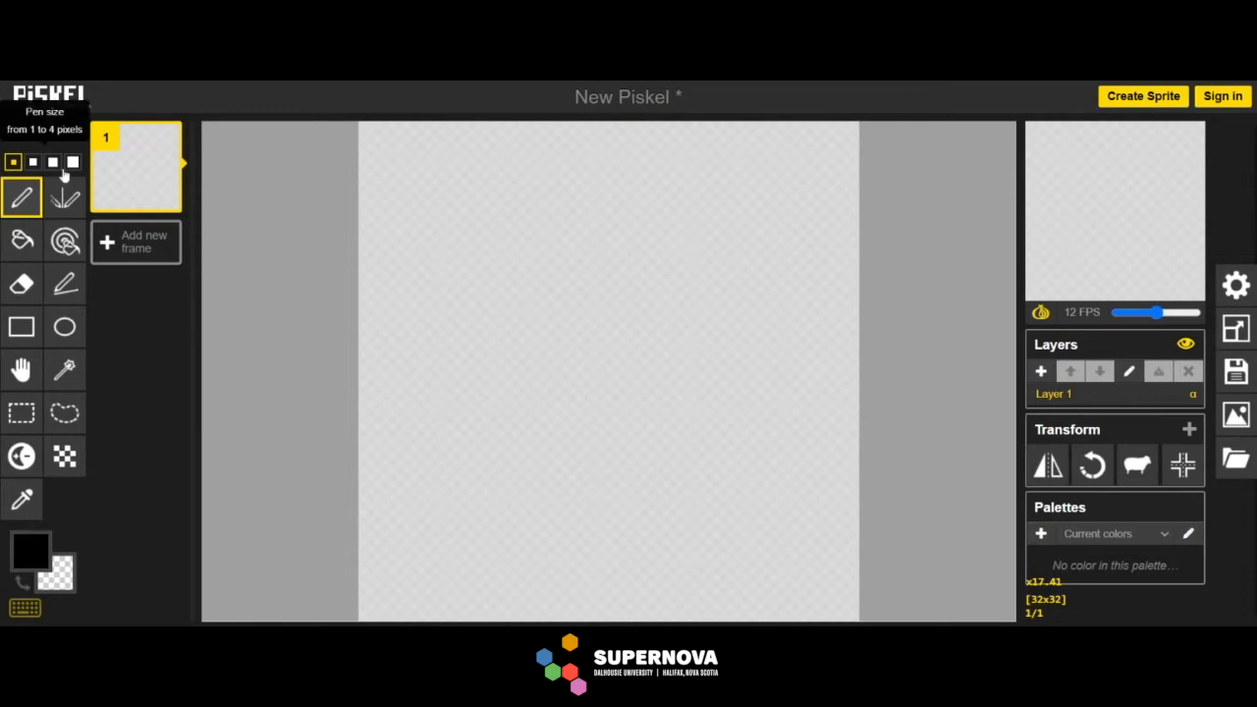
left_click(40, 336)
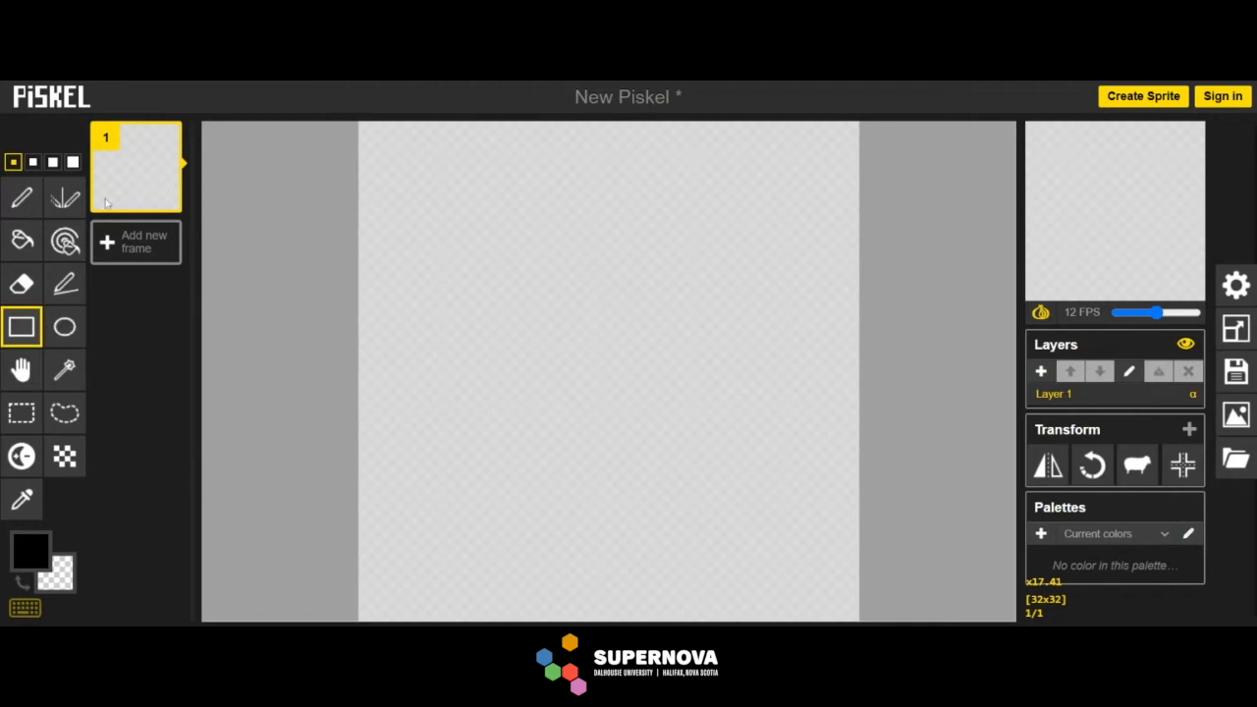
mouse_move(495, 264)
left_mouse_down()
mouse_move(671, 367)
mouse_move(715, 411)
left_mouse_up()
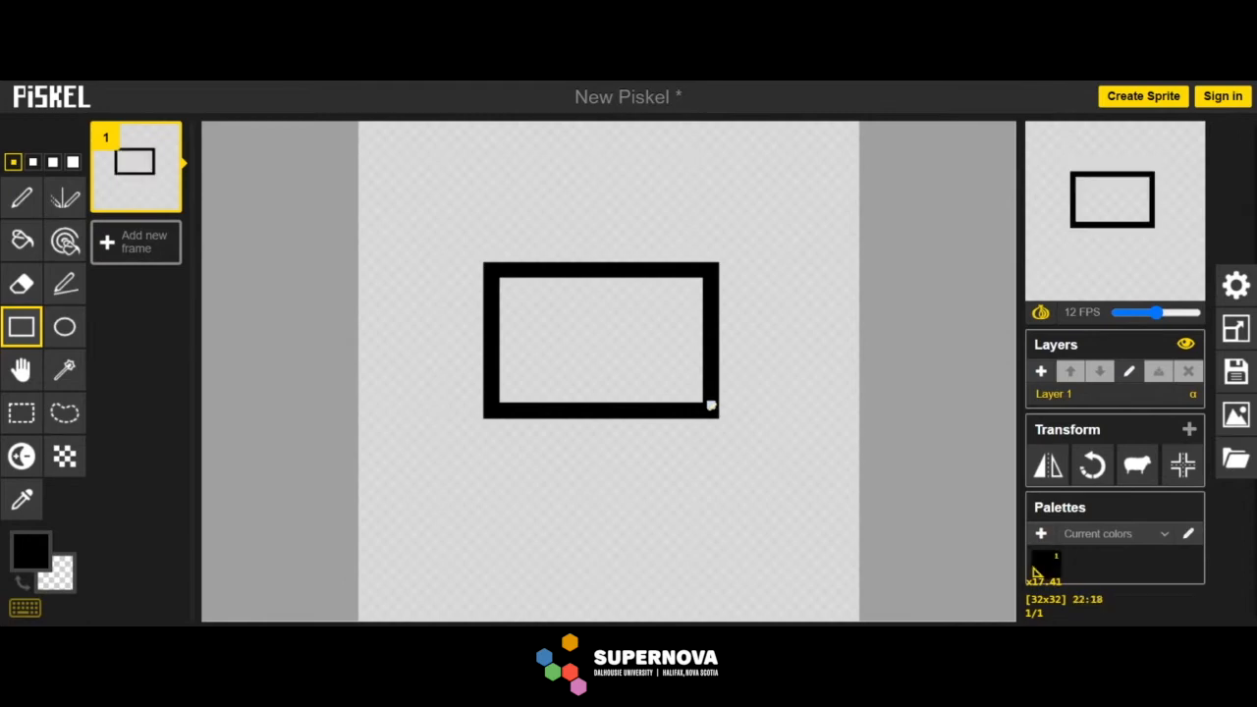
Set the secondary colour to red and fill the whole rectangle, including its outline, with it using the Paint bucket
left_click(79, 569)
left_click(167, 446)
left_click(179, 419)
left_click(22, 239)
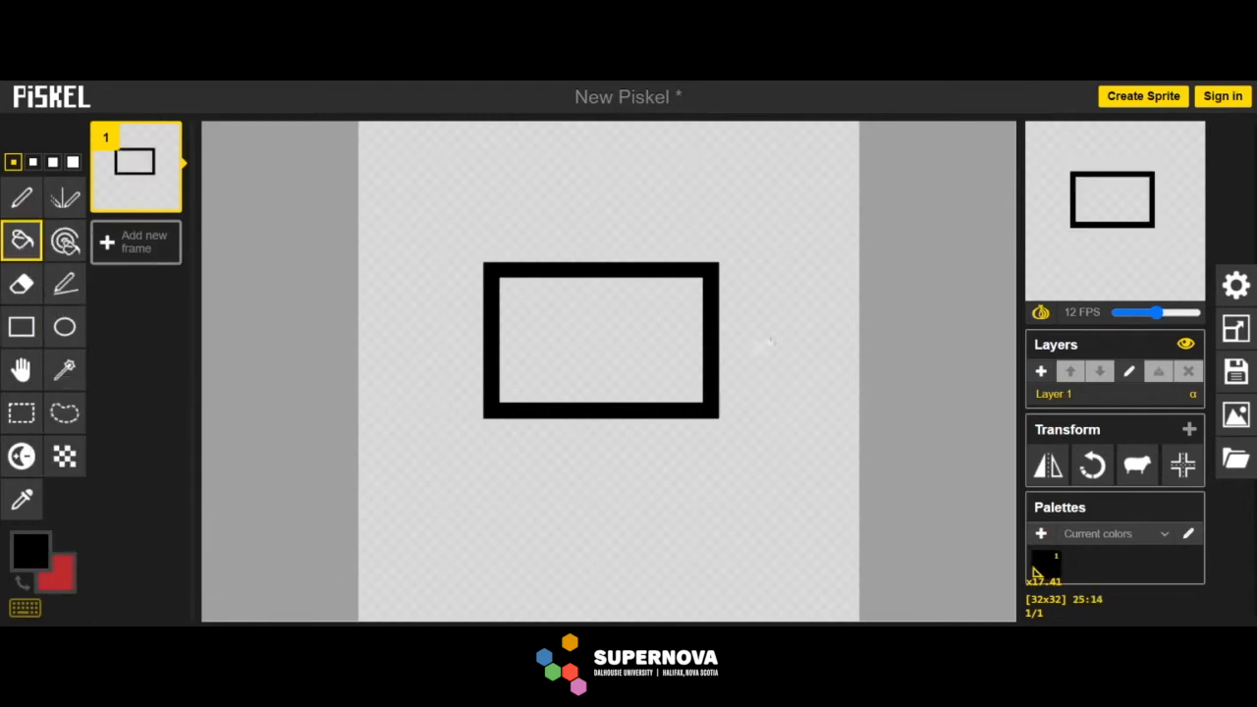
left_click(583, 345)
right_click(529, 368)
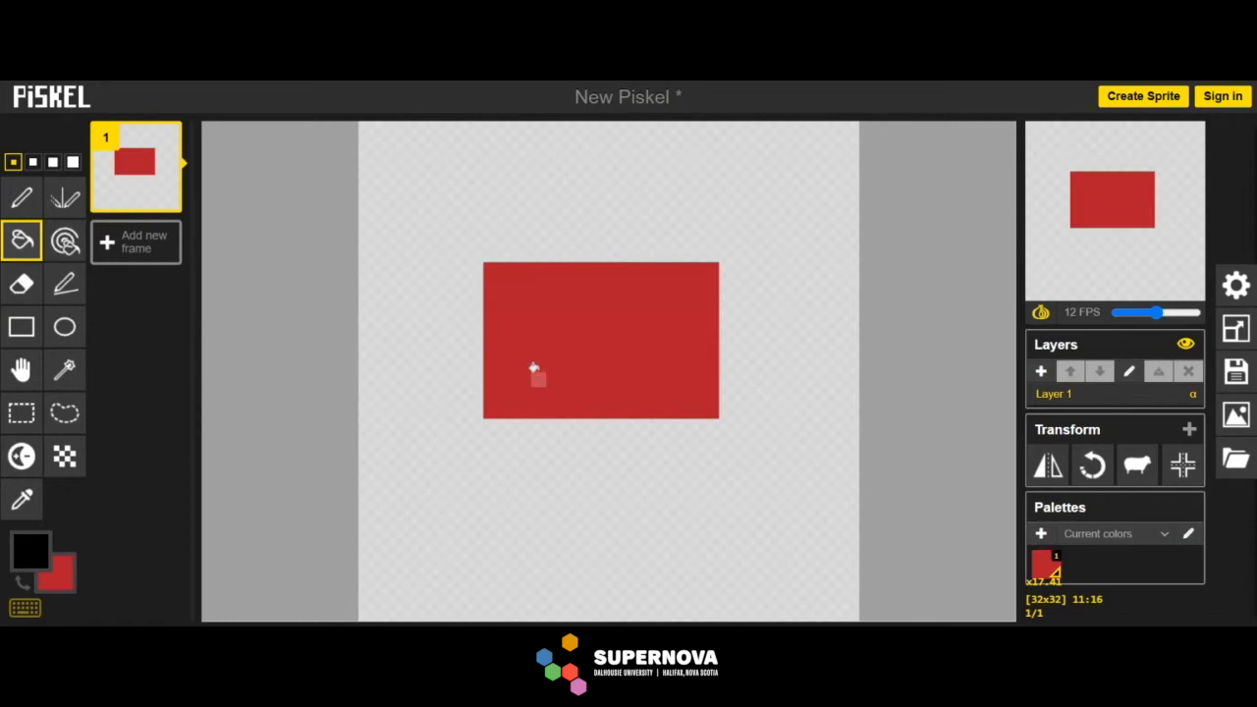
Select the red rectangle with the Rectangle selection tool and move it to the lower right part of the canvas
left_click(37, 422)
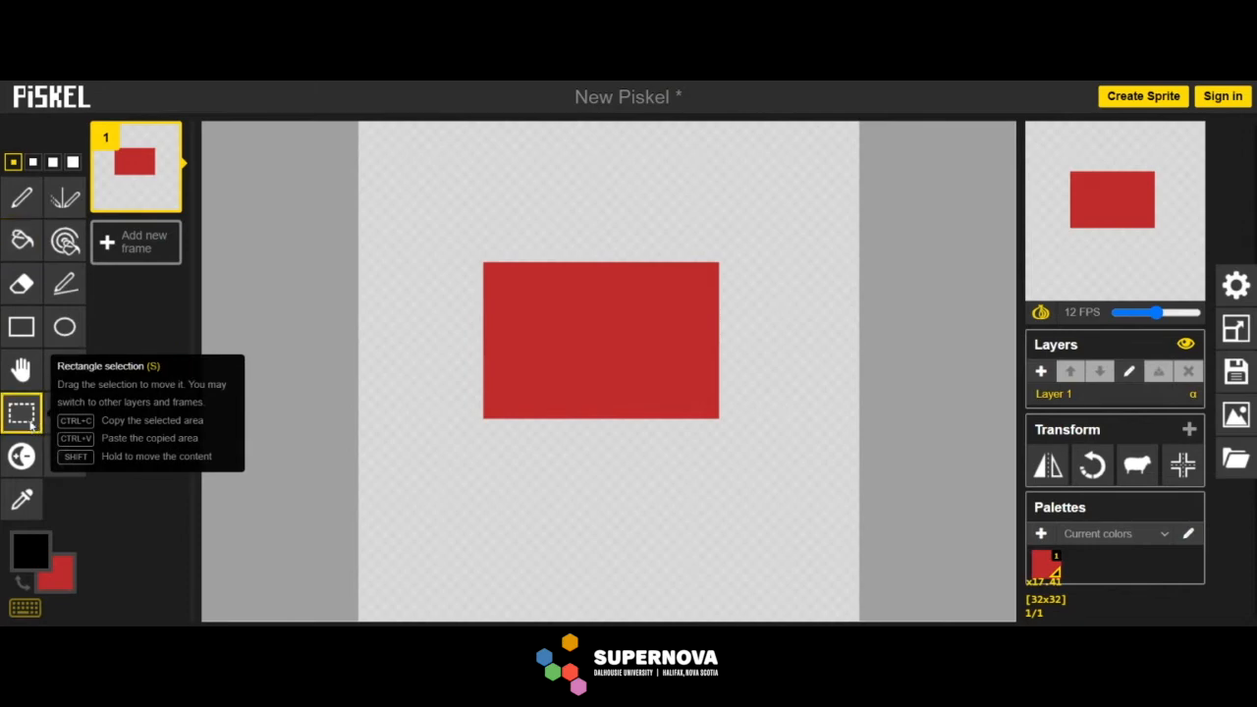
left_click_drag(460, 253, 743, 428)
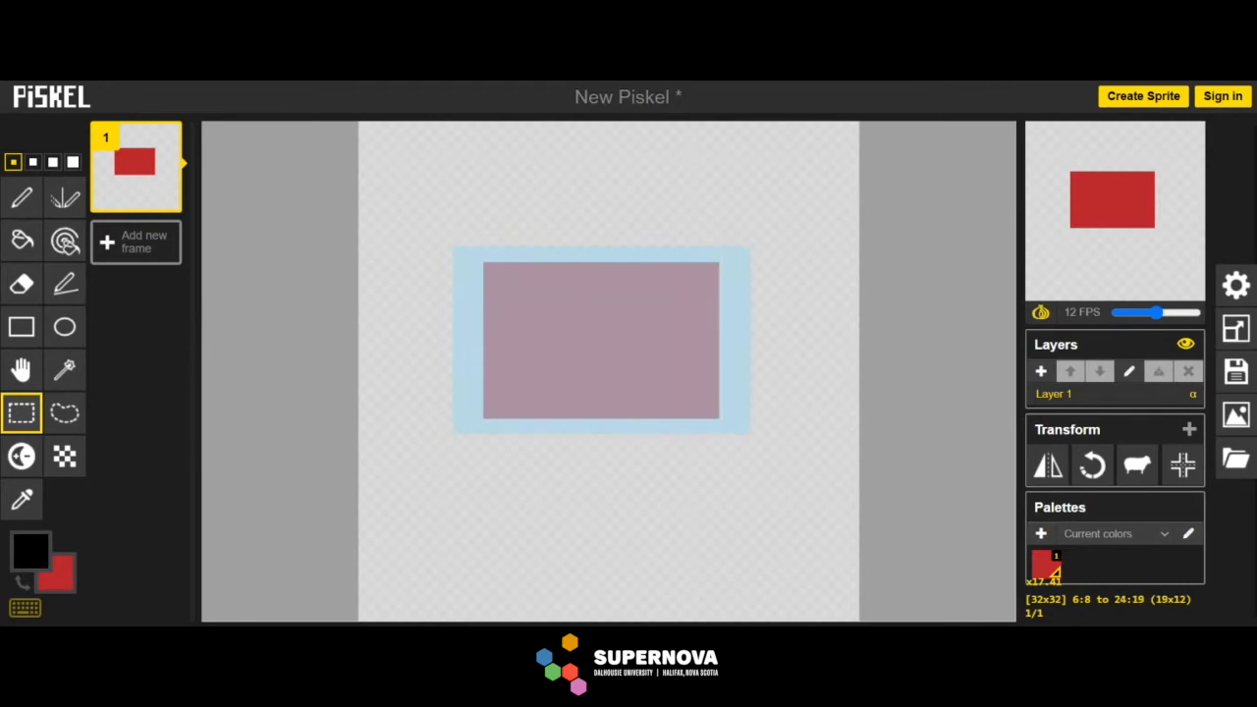
left_click_drag(750, 430, 749, 430)
left_click_drag(602, 337, 662, 438)
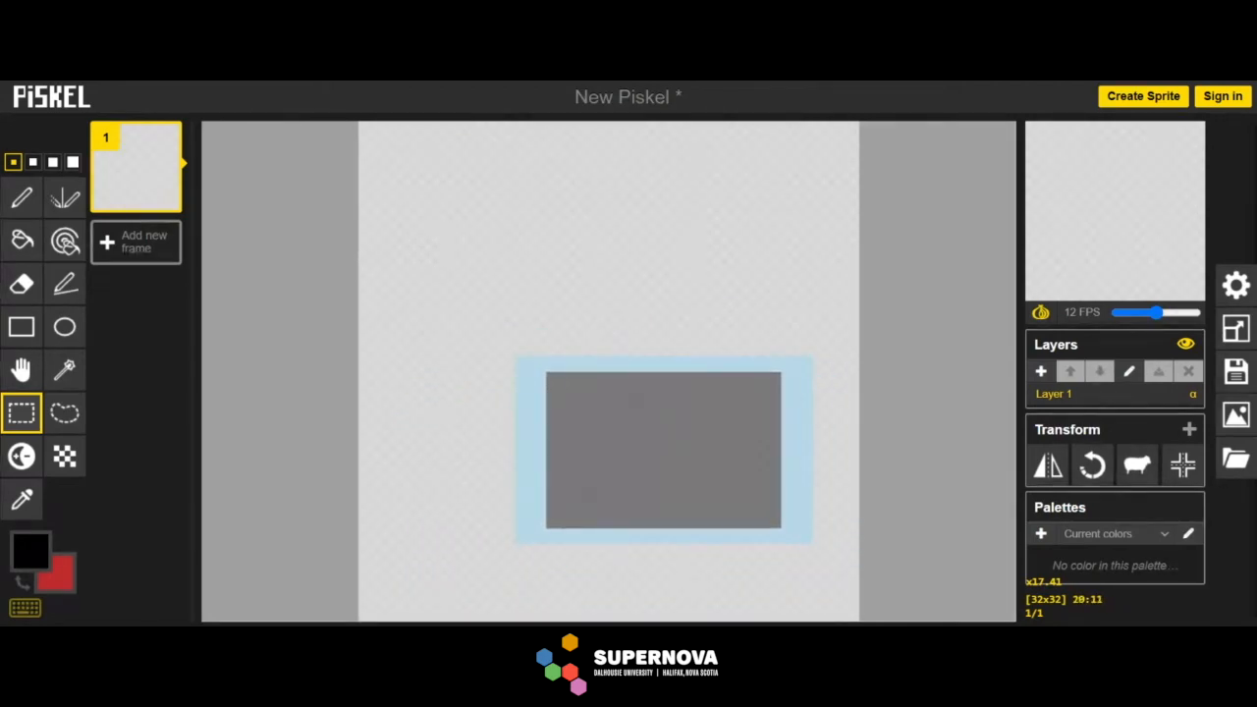
left_click(679, 301)
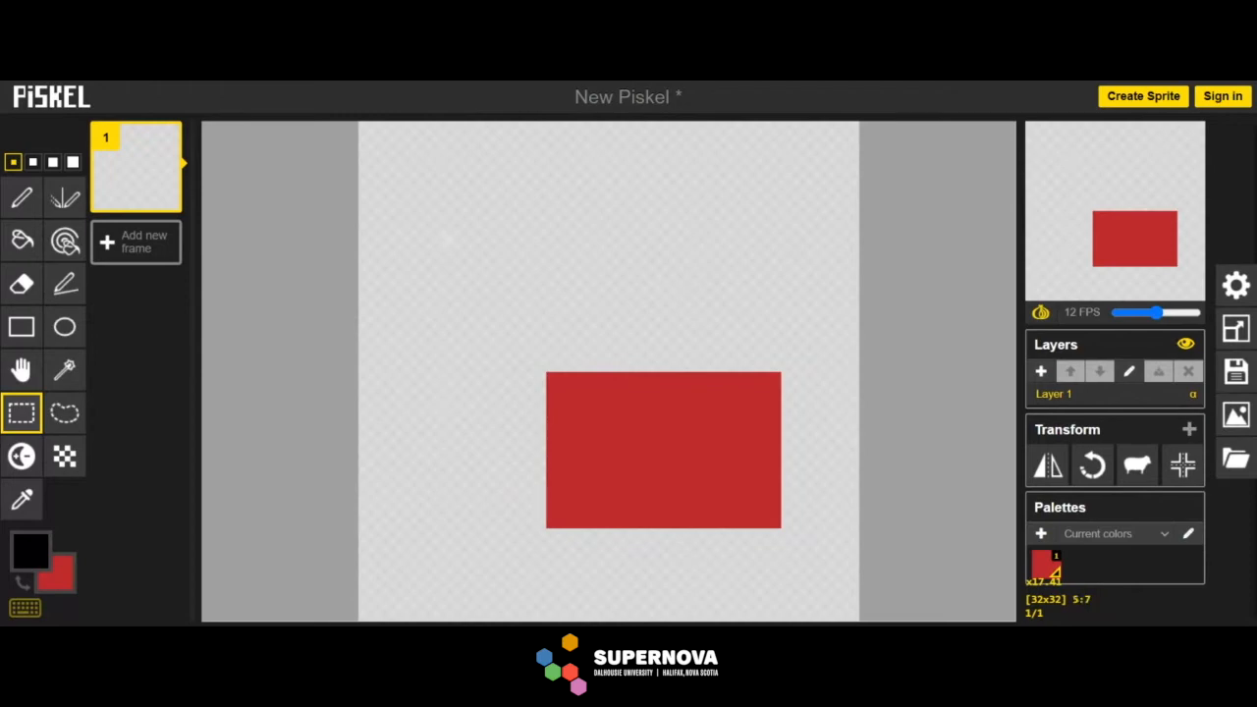
Duplicate frame 1 and move the red rectangle one pixel up and left in frame 2 with the Rectangle selection tool
left_click(165, 196)
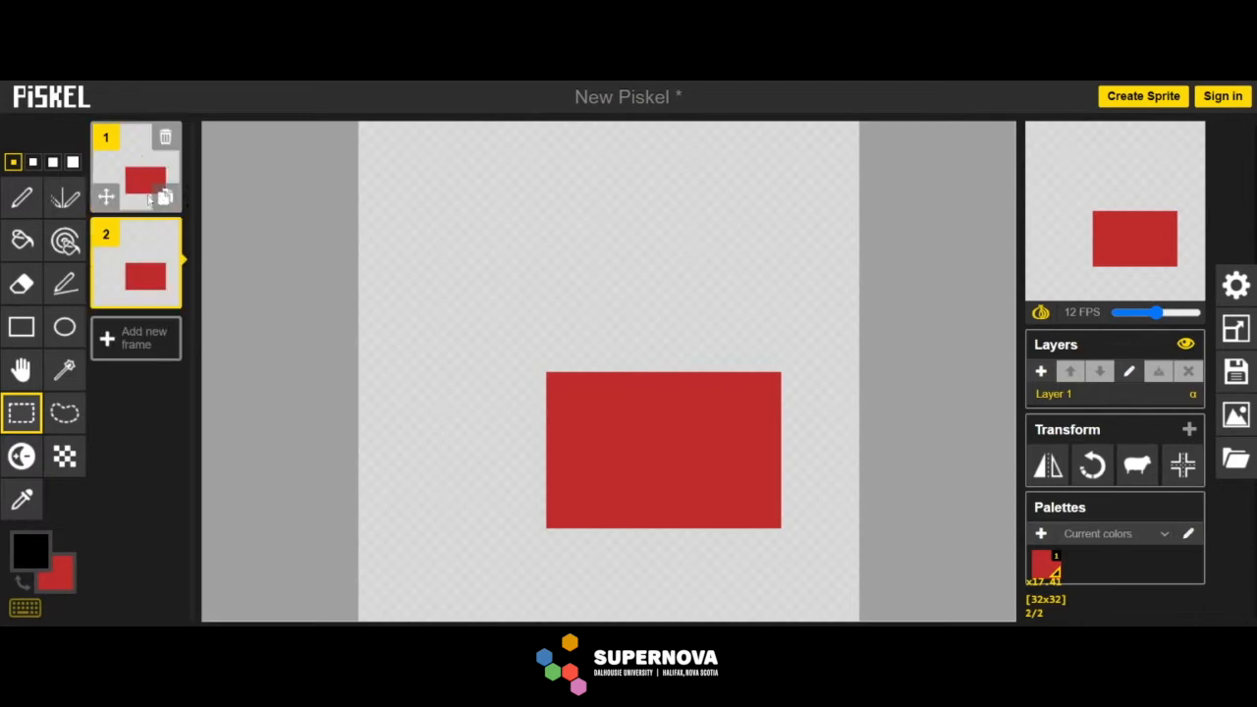
left_click_drag(519, 358, 812, 554)
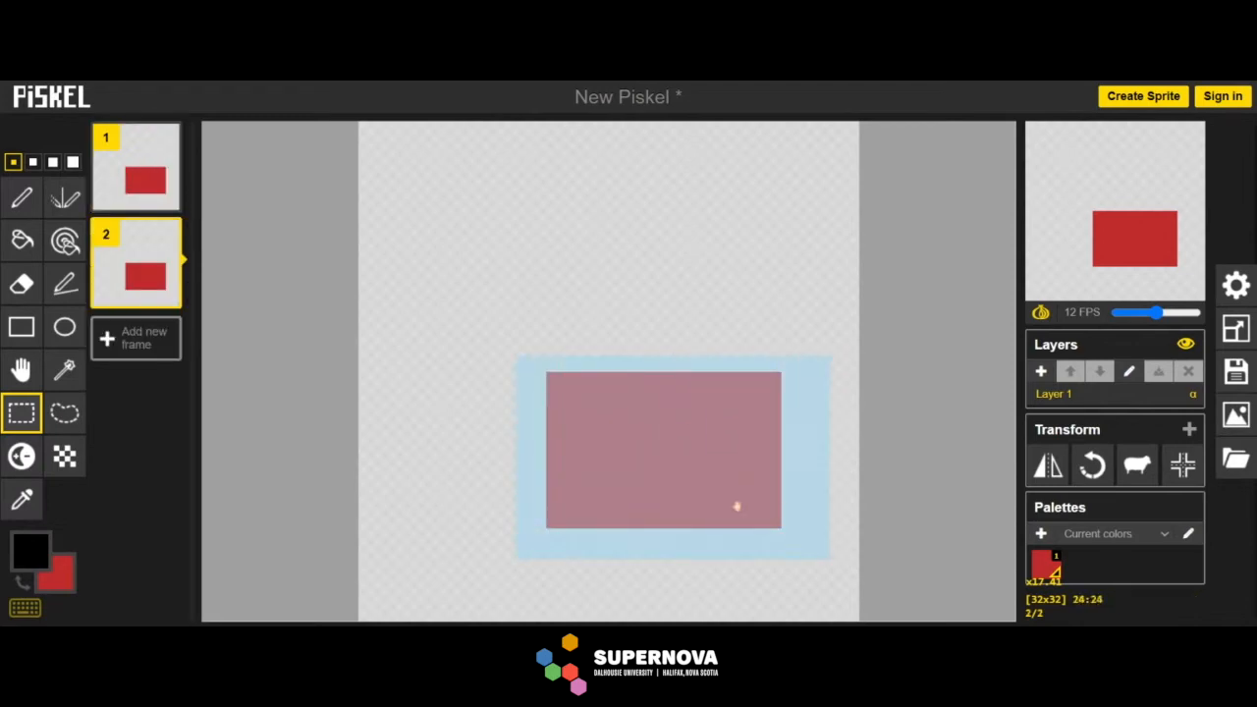
left_click_drag(714, 477, 693, 461)
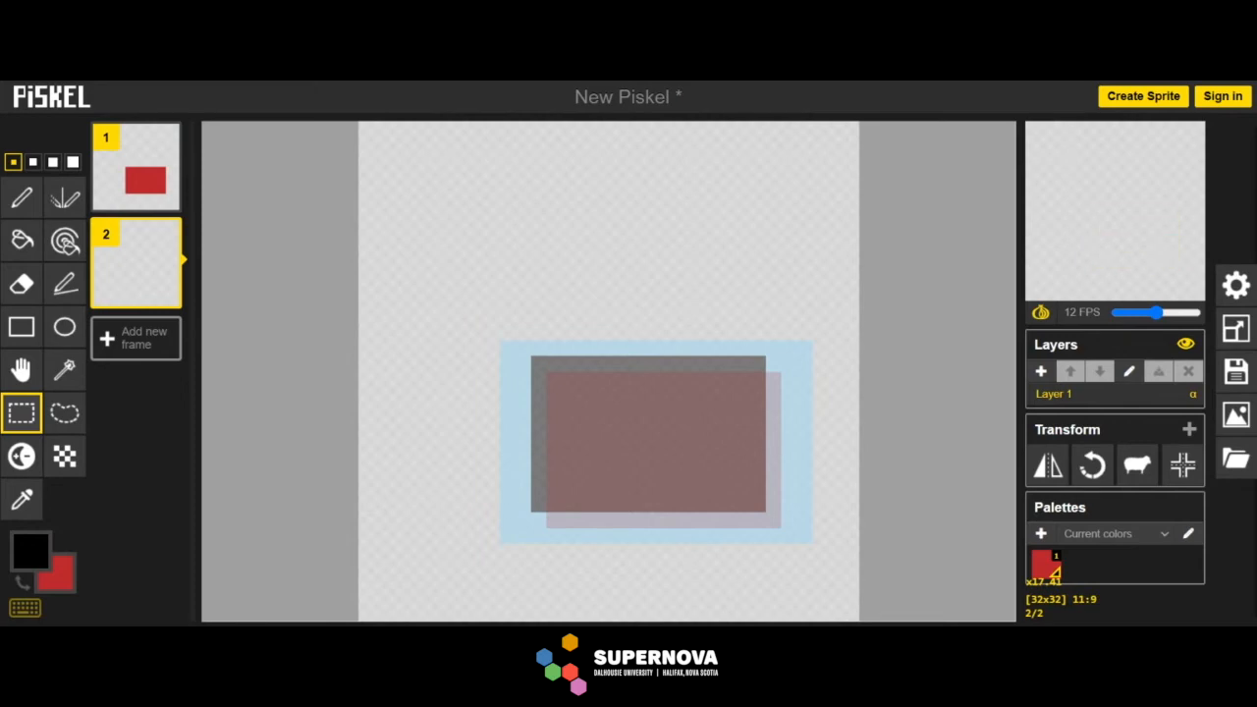
left_click(538, 270)
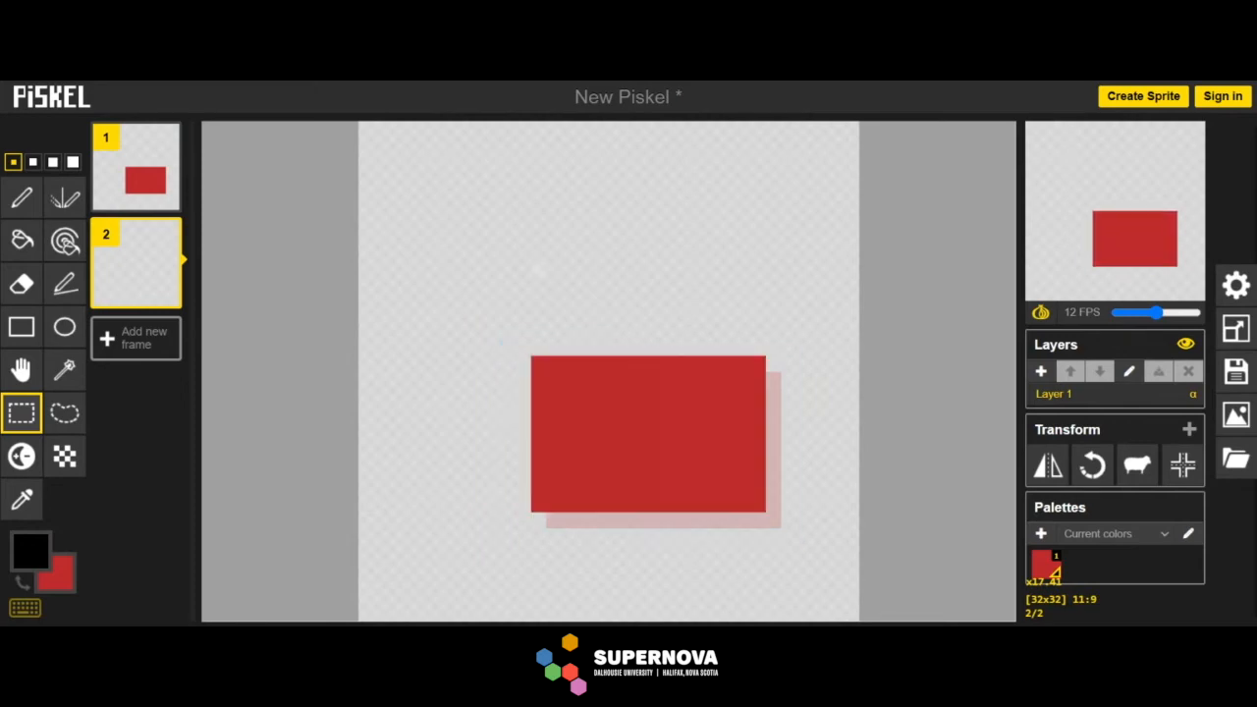
Slow the animation preview to 7 FPS
mouse_move(1137, 242)
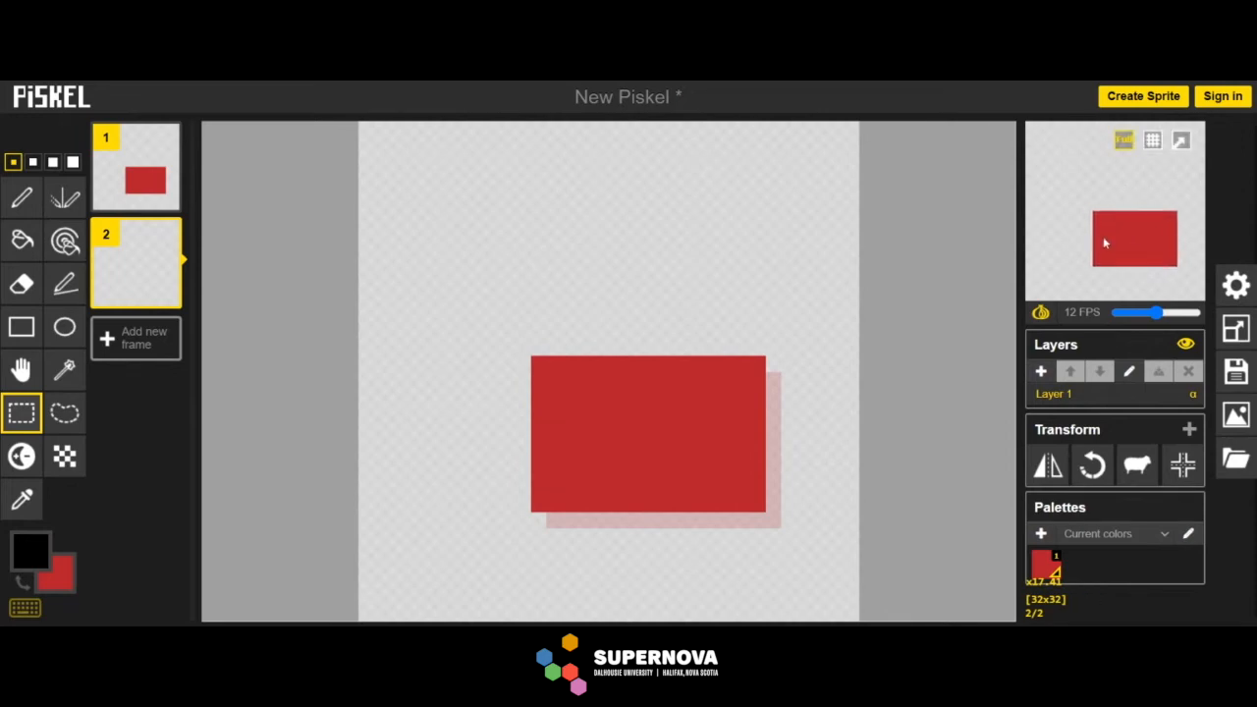
left_click_drag(1157, 317, 1139, 314)
mouse_move(1114, 270)
Duplicate frame 2 and move the red rectangle another pixel up and left in frame 3
left_click(172, 294)
mouse_move(520, 346)
left_mouse_down()
mouse_move(766, 471)
mouse_move(791, 538)
left_mouse_up()
left_click_drag(746, 481, 729, 465)
key("Return")
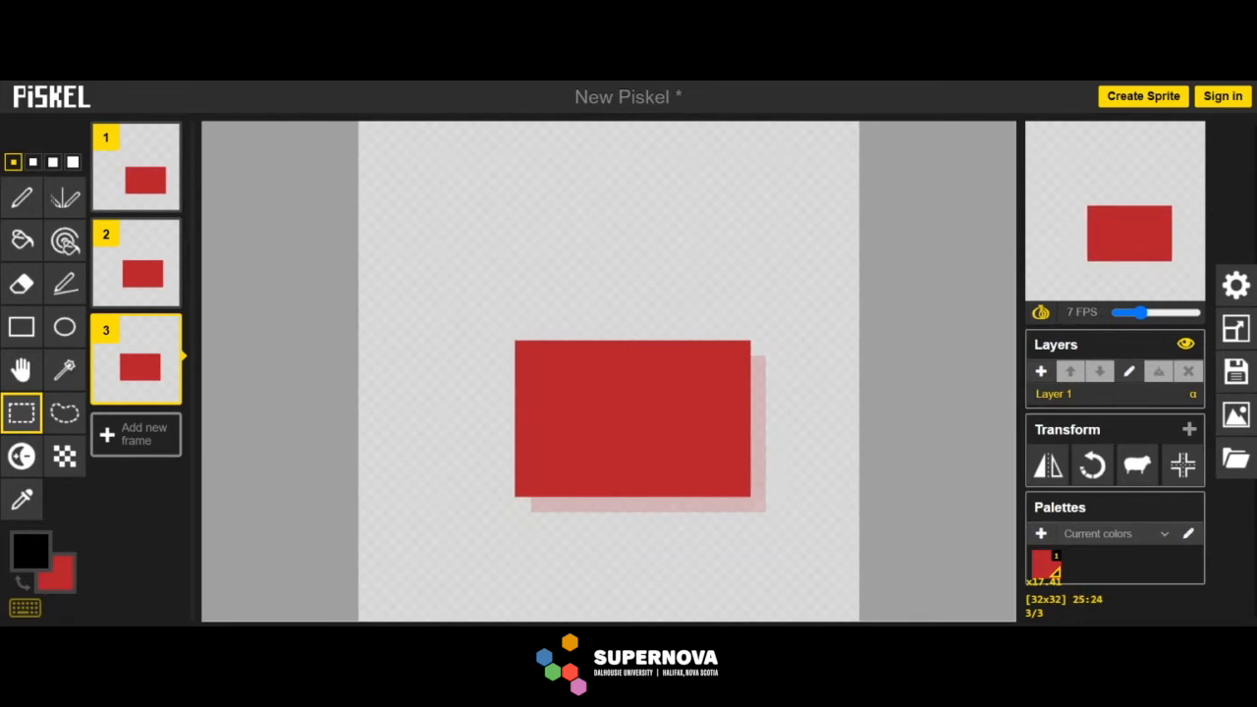
Compare frame 3 with the onion skin of the previous frame hidden and shown
left_click(1040, 312)
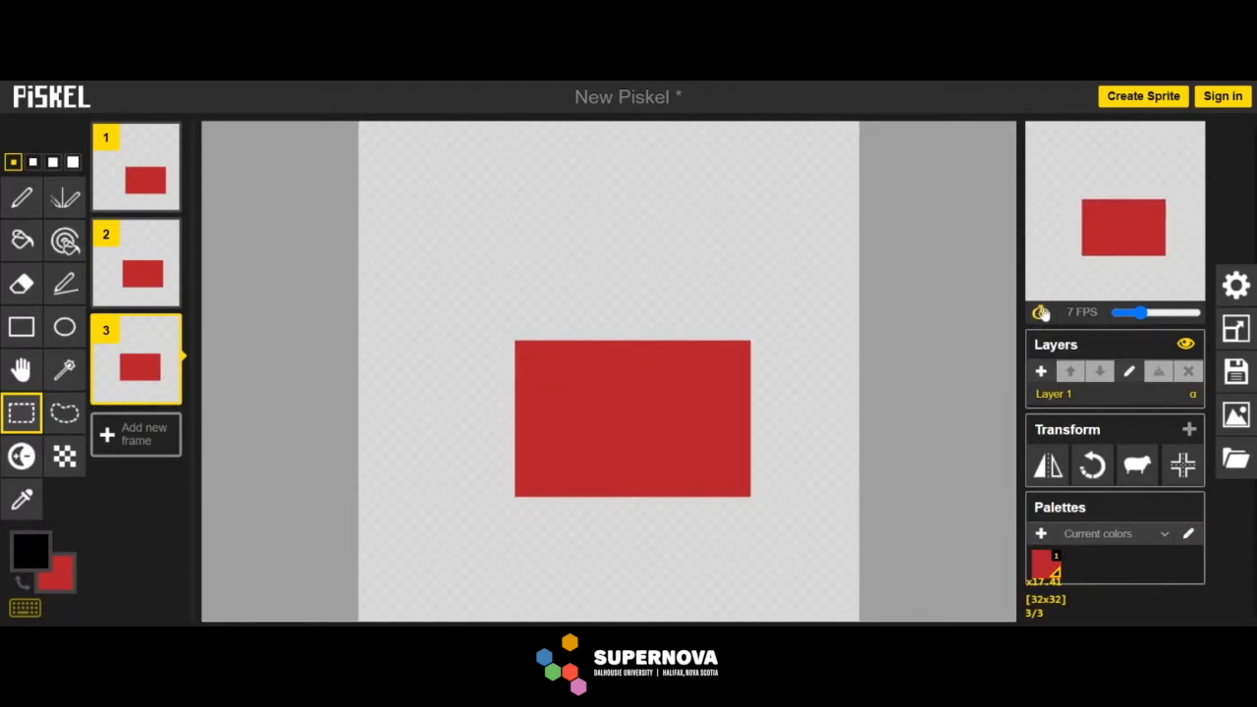
left_click(1040, 312)
left_click(1041, 313)
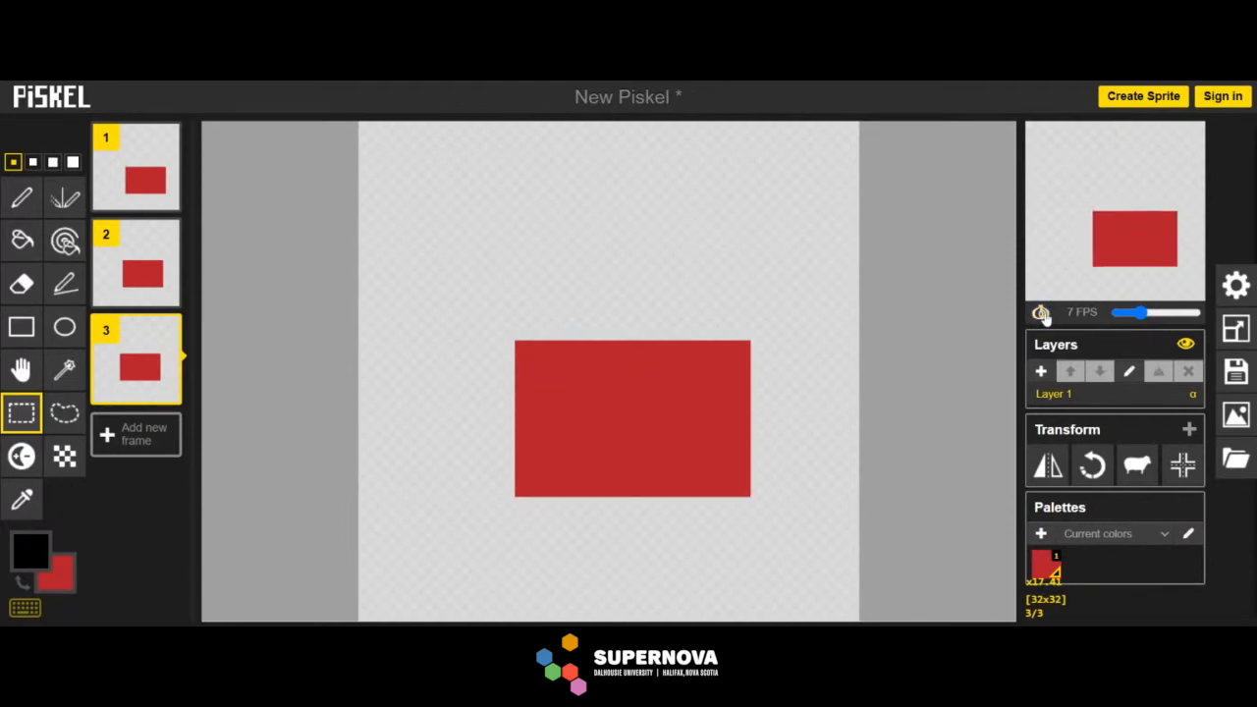
left_click(1040, 312)
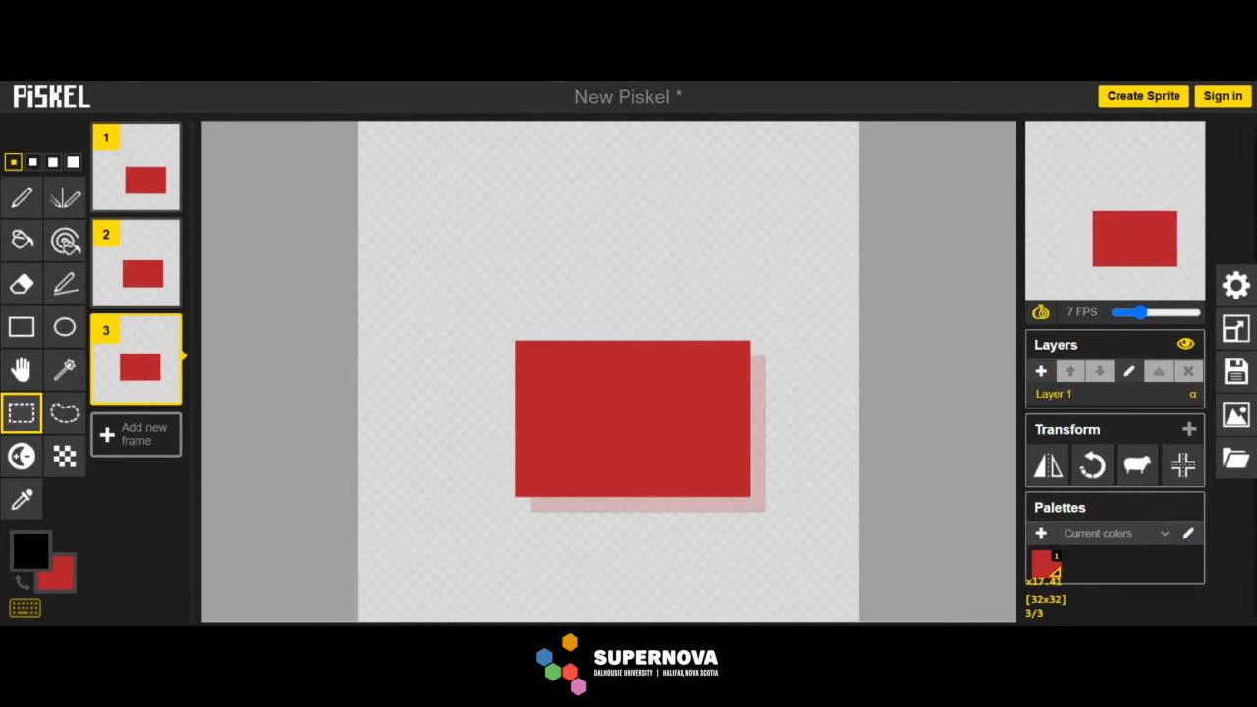
mouse_move(157, 354)
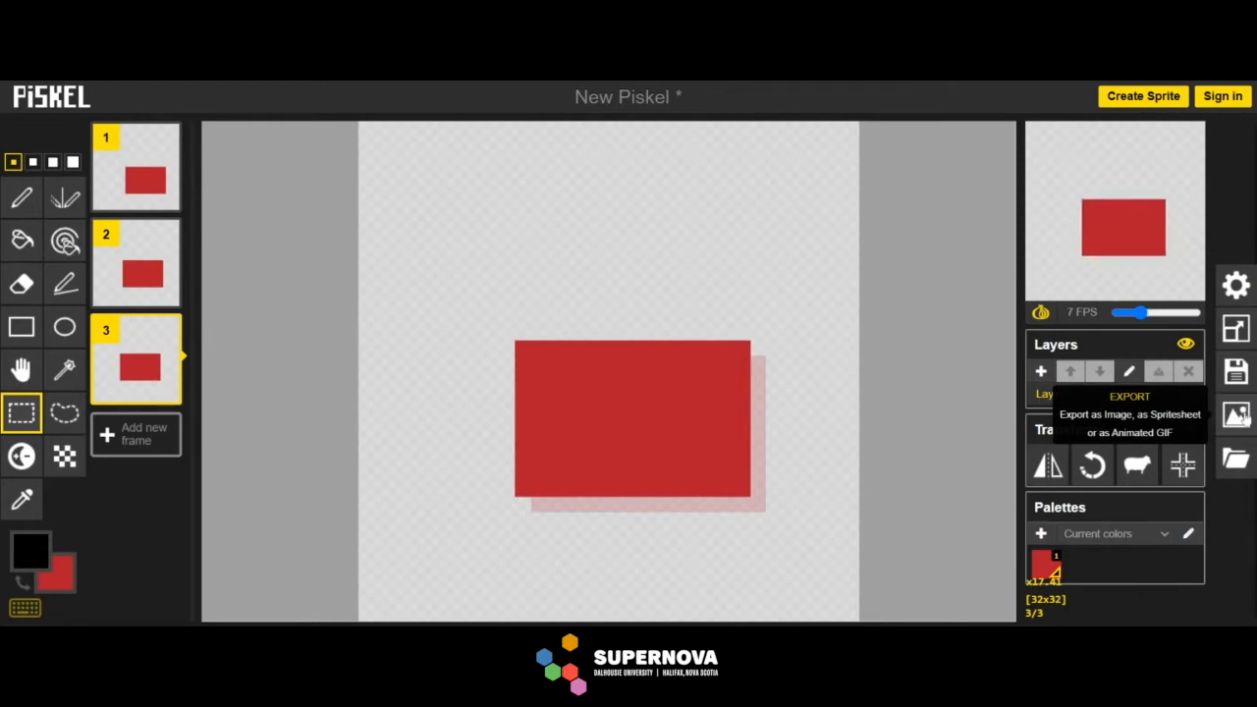
Save the sprite offline as a .piskel file with the title New Piskel
left_click(1241, 413)
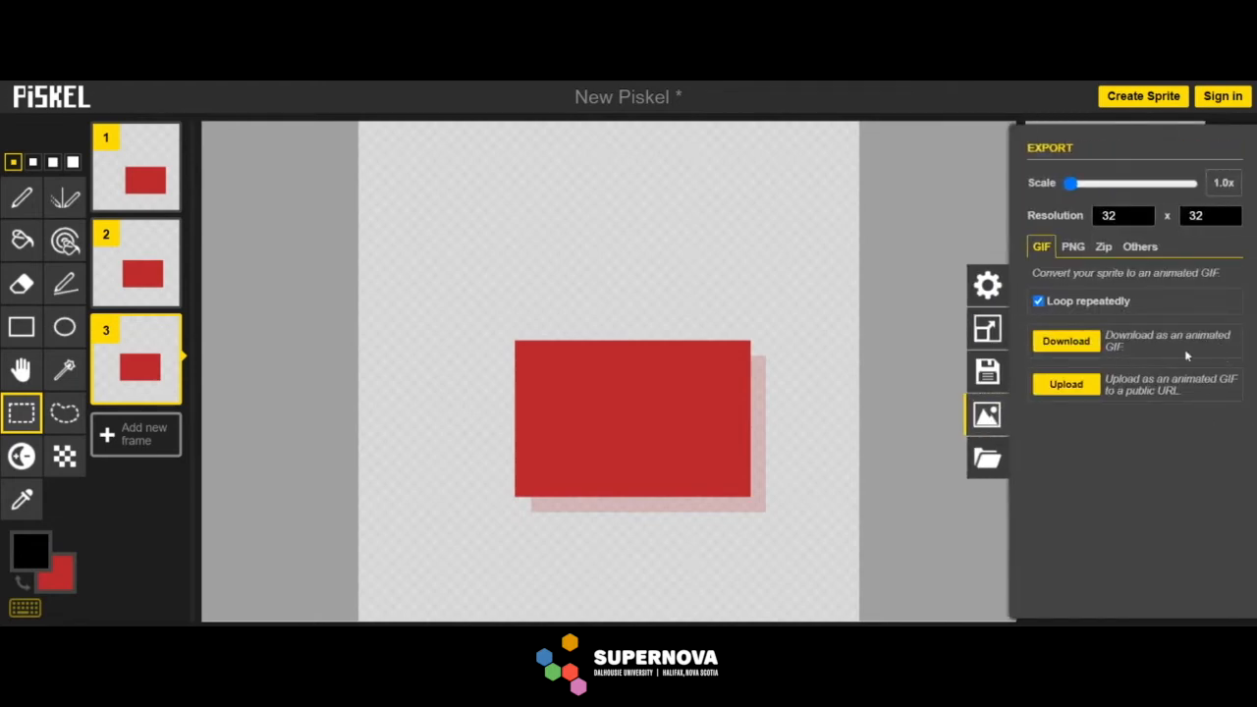
left_click(985, 377)
left_click(984, 375)
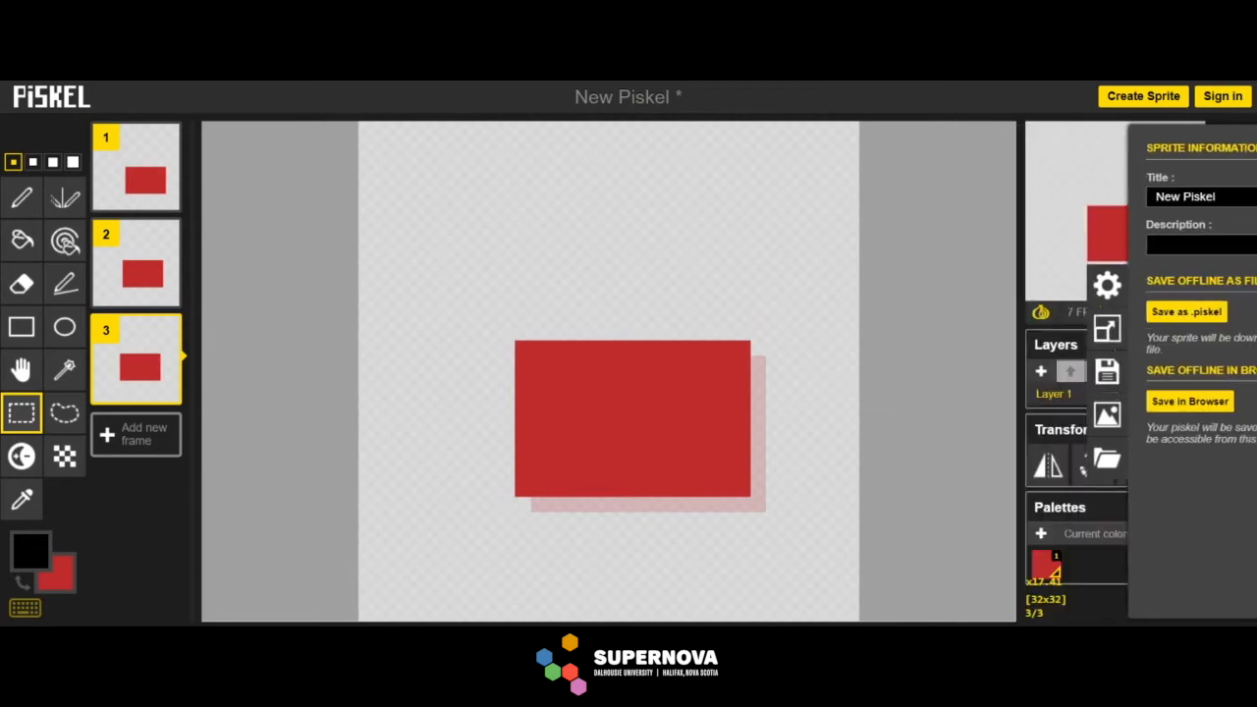
left_click(984, 377)
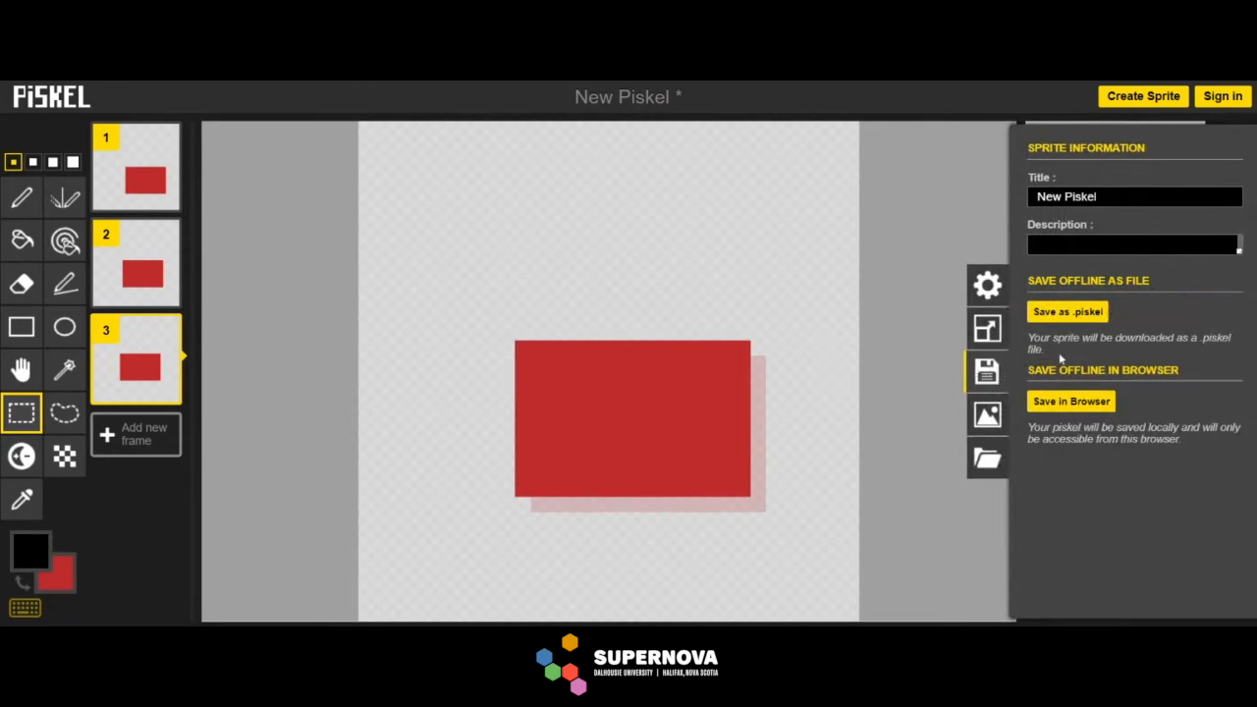
left_click(1092, 314)
left_click(1081, 314)
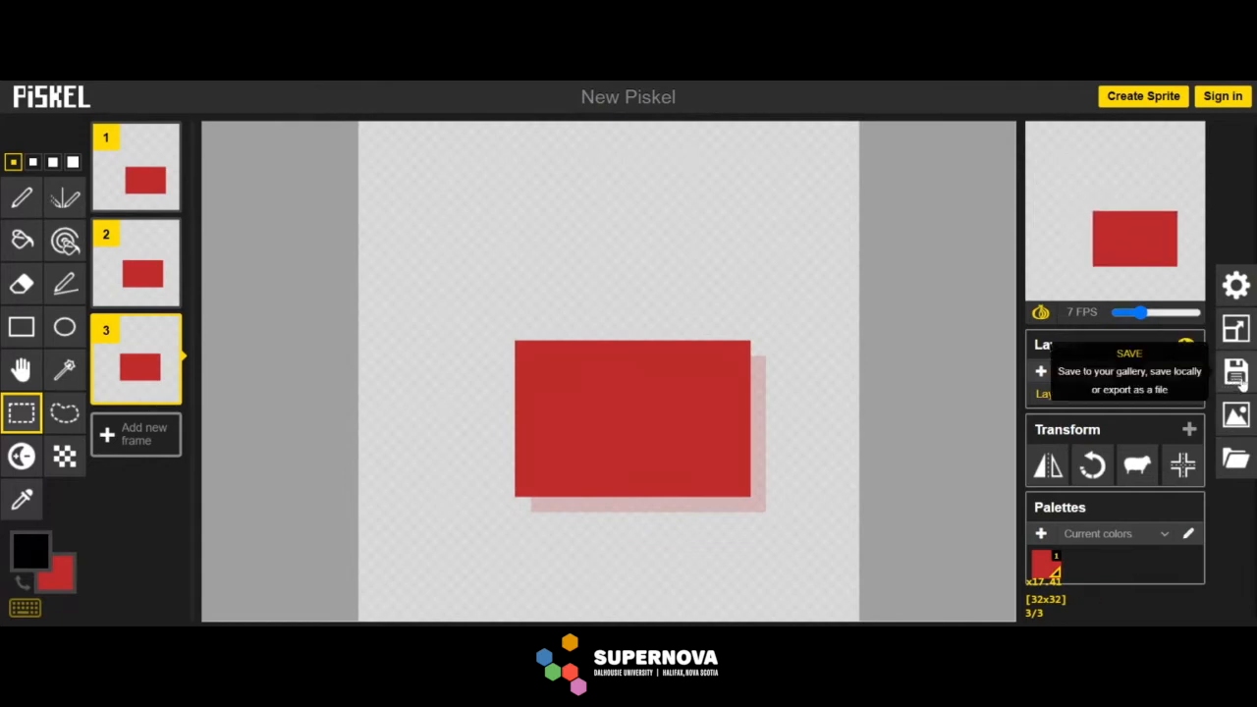
Review the animated GIF export options and the offline save options
left_click(1235, 415)
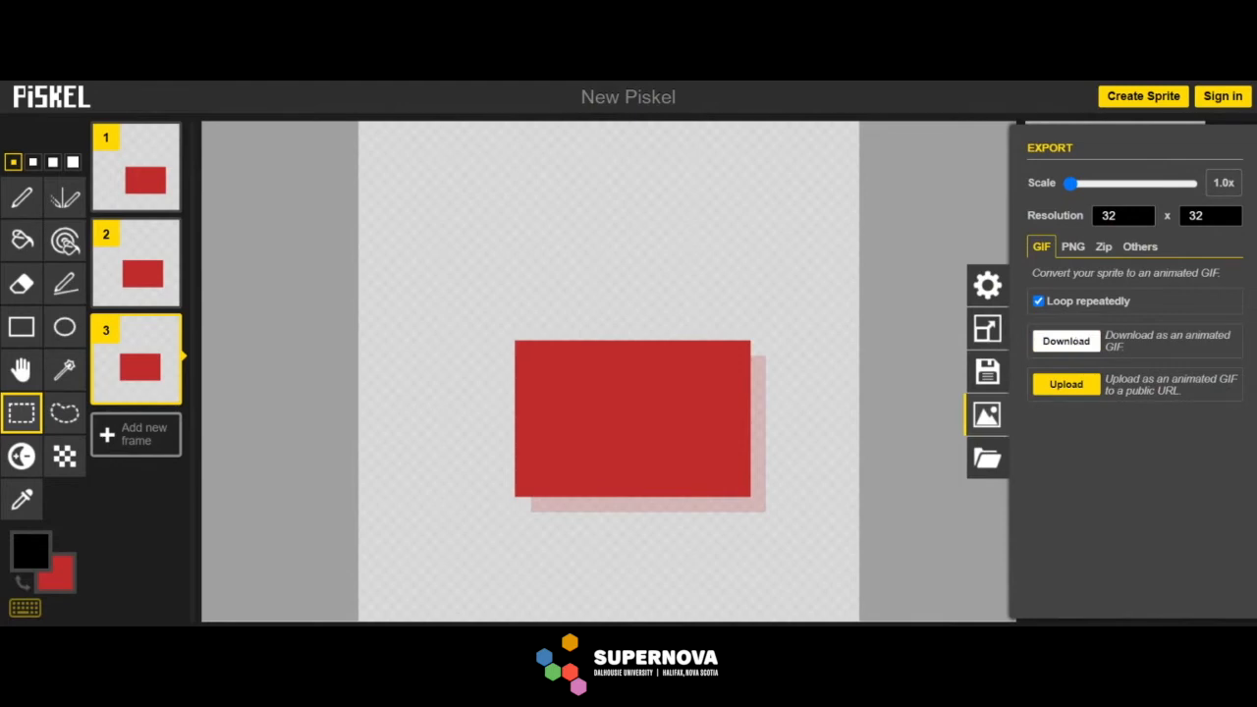
left_click(987, 371)
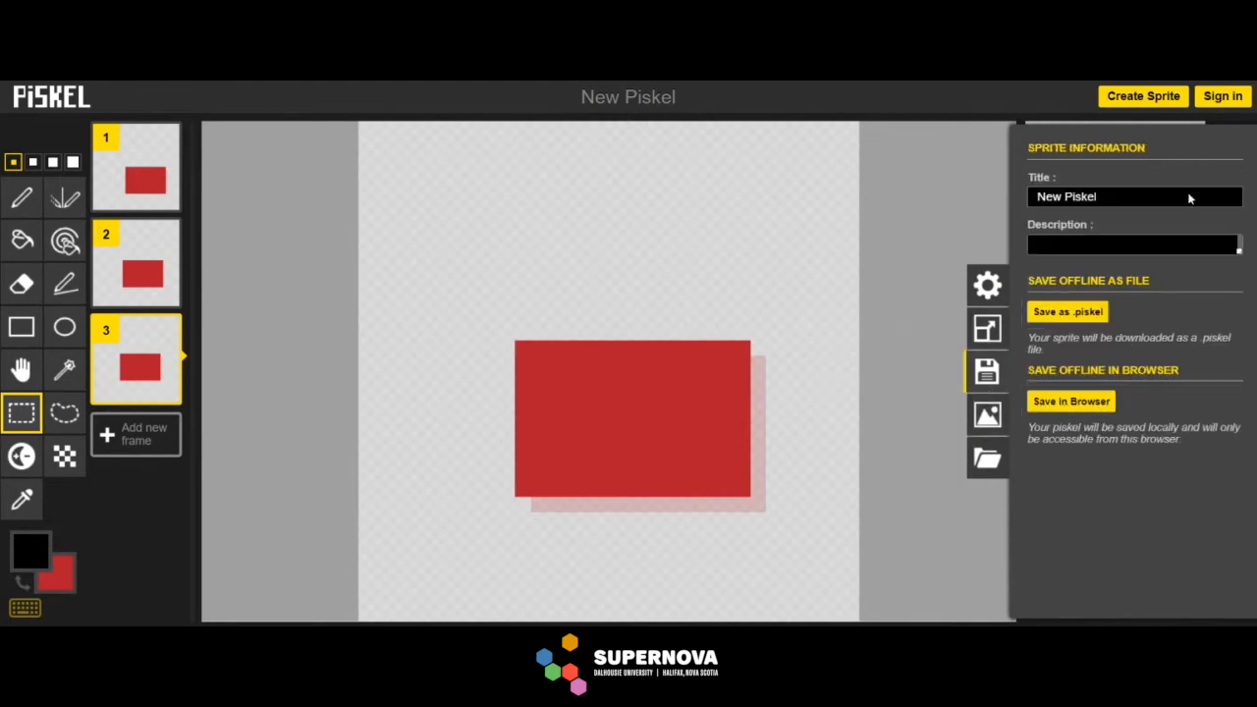
left_click(987, 371)
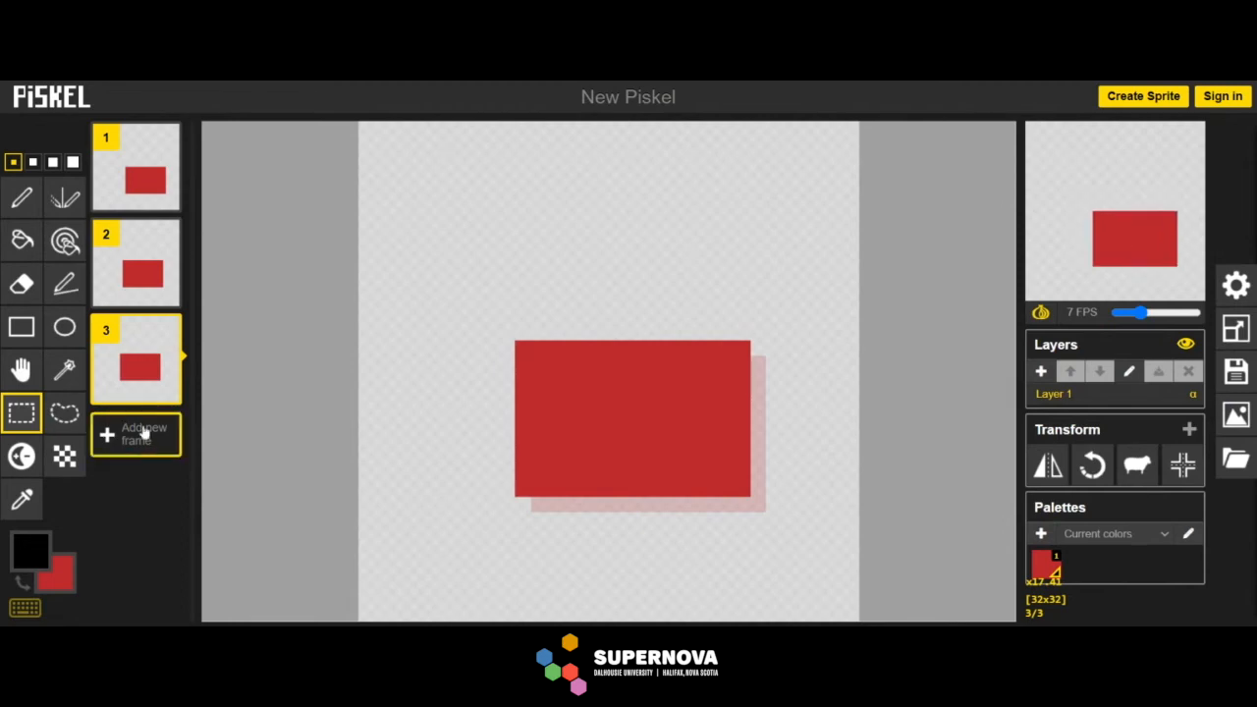
Delete frames 2 and 3 from the animation
left_click(168, 233)
left_click(168, 232)
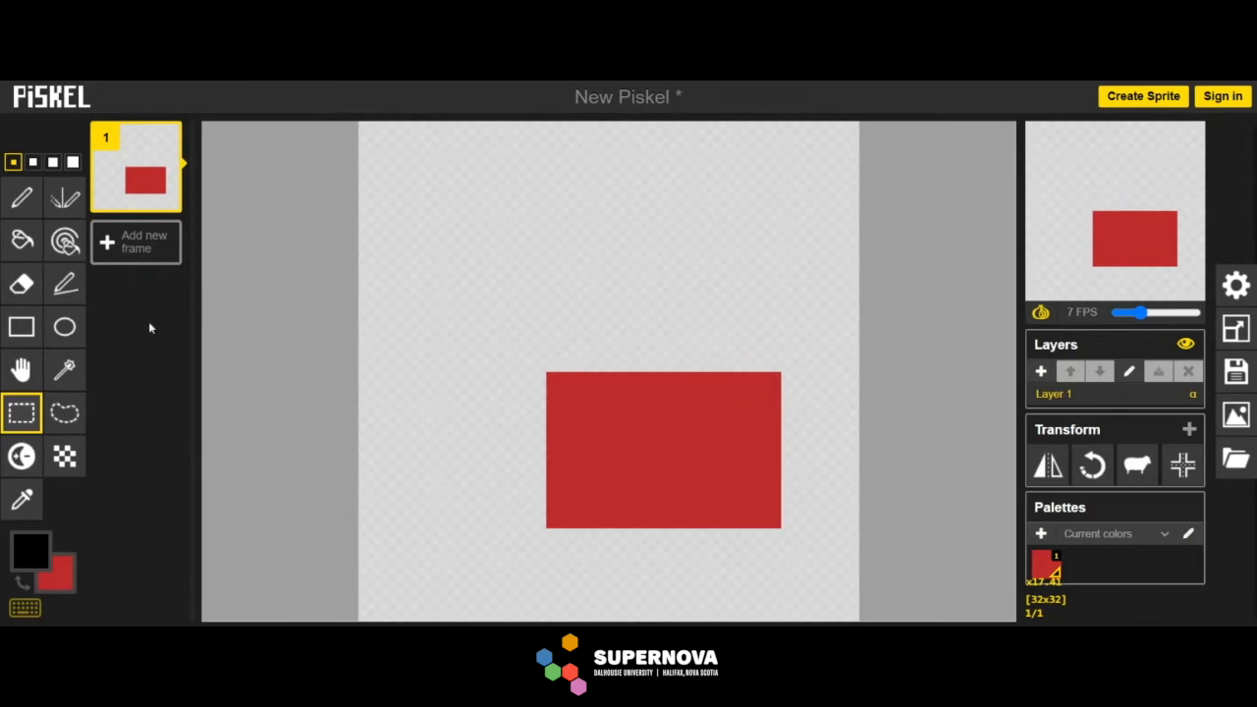
Cut a vertical strip and a horizontal strip out of the red rectangle with the Rectangle selection tool
left_click_drag(491, 363, 805, 568)
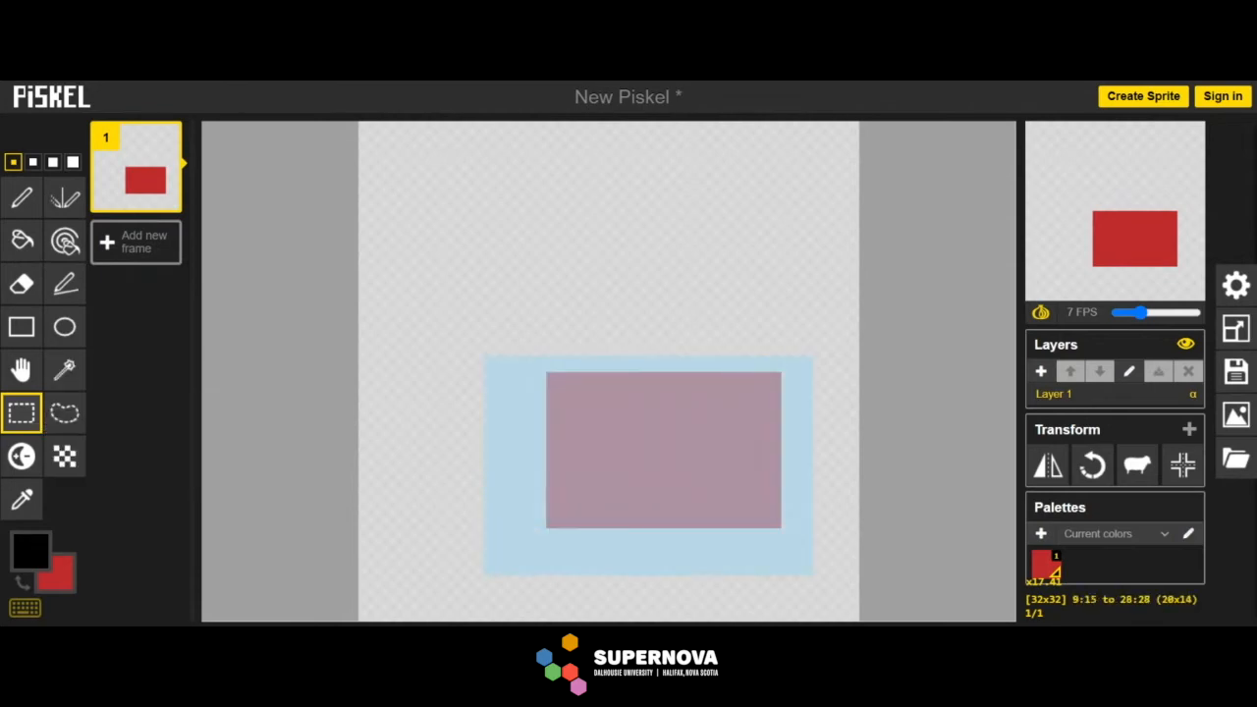
left_click(538, 347)
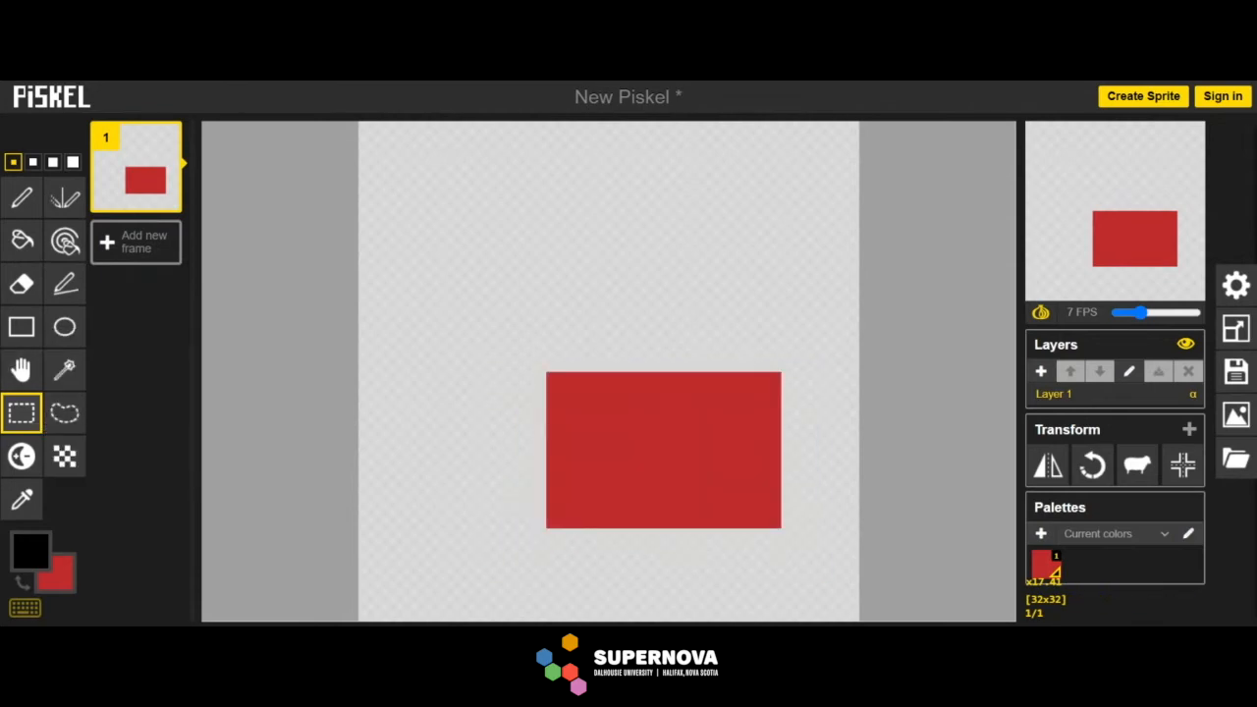
left_click_drag(617, 347, 679, 567)
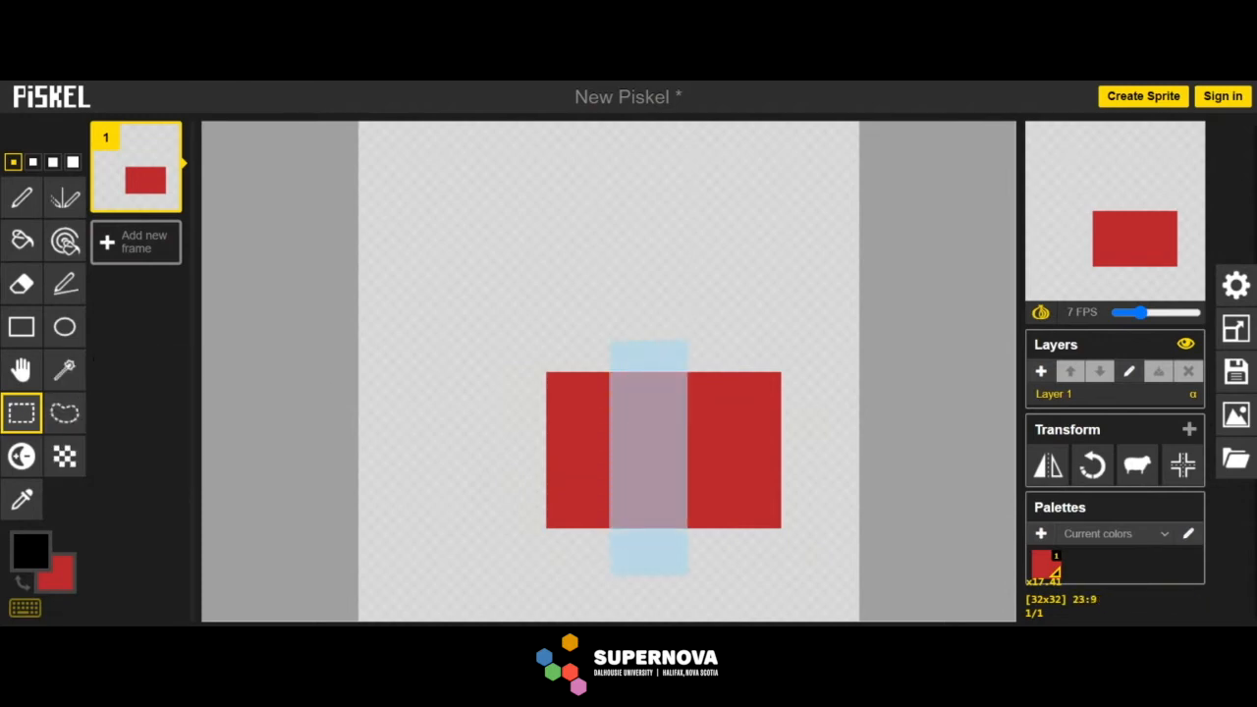
key("Delete")
left_click(740, 331)
left_click_drag(458, 436, 811, 479)
key("Delete")
left_click(539, 272)
Select the four remaining red pieces together and delete them to clear the canvas
left_click(475, 348)
left_click_drag(475, 348, 856, 555)
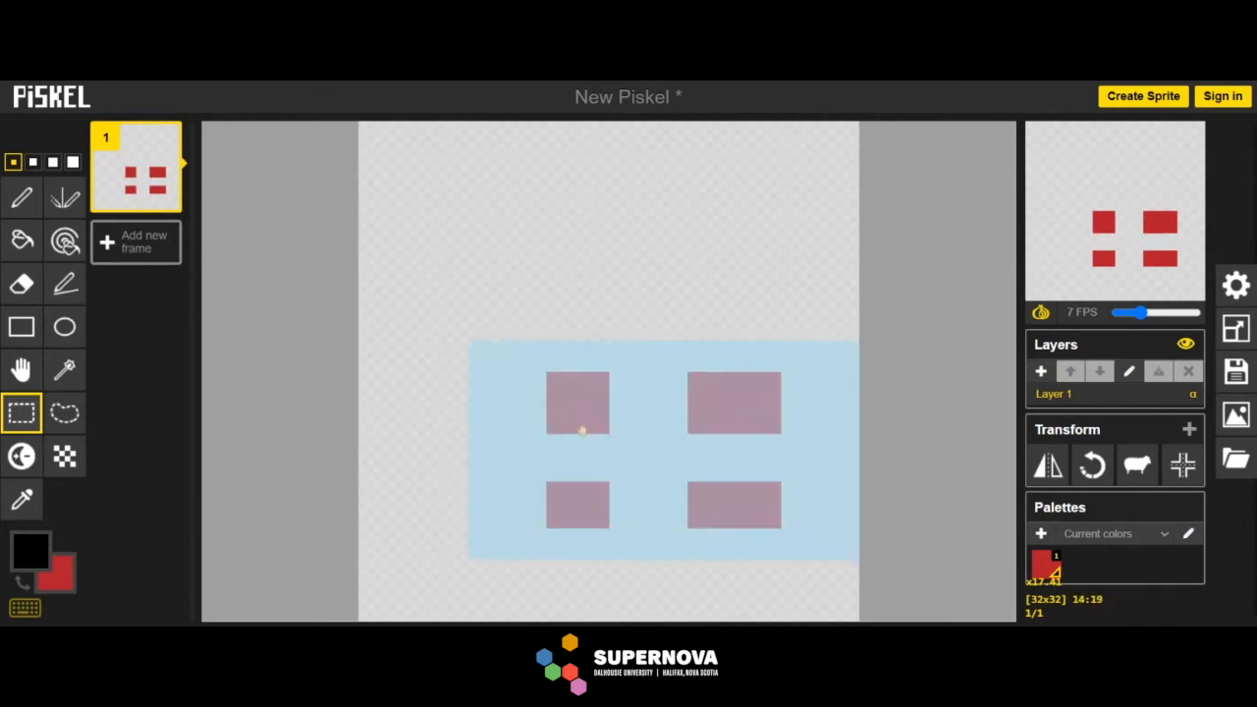
key("Delete")
left_click(445, 300)
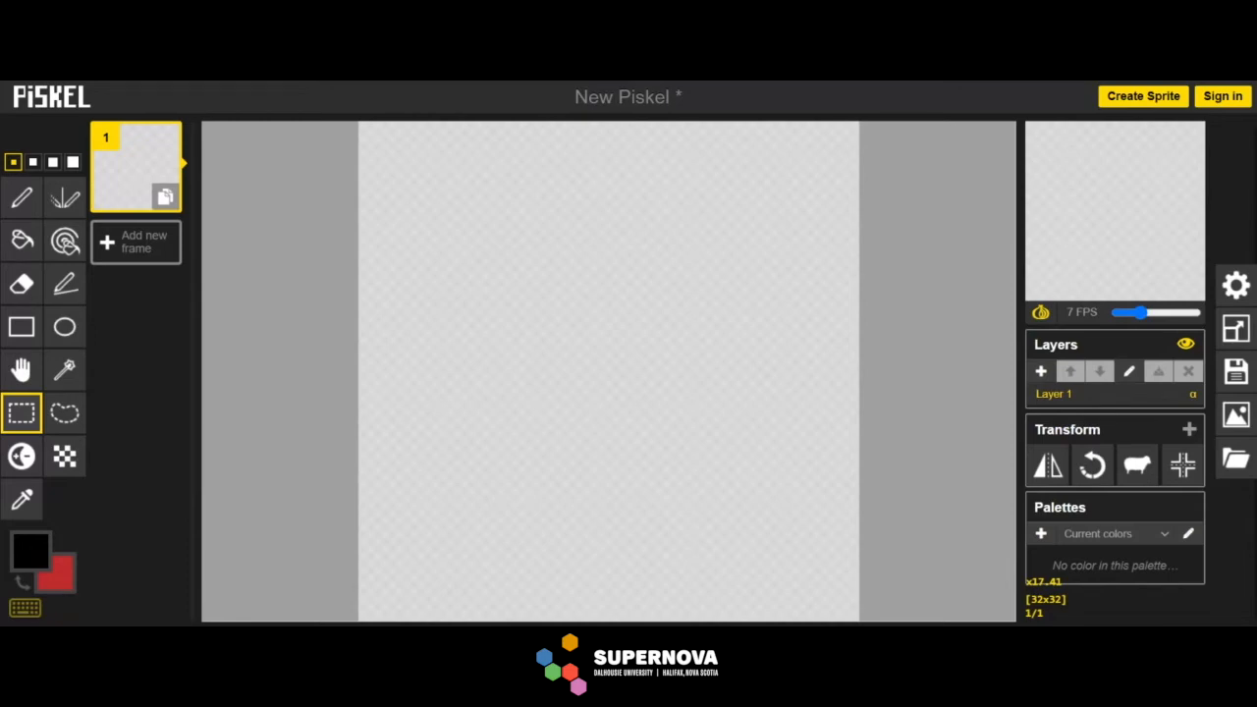
Draw a black ellipse outline slightly above the canvas centre with the Circle tool and fill its inside with the secondary red
left_click(65, 327)
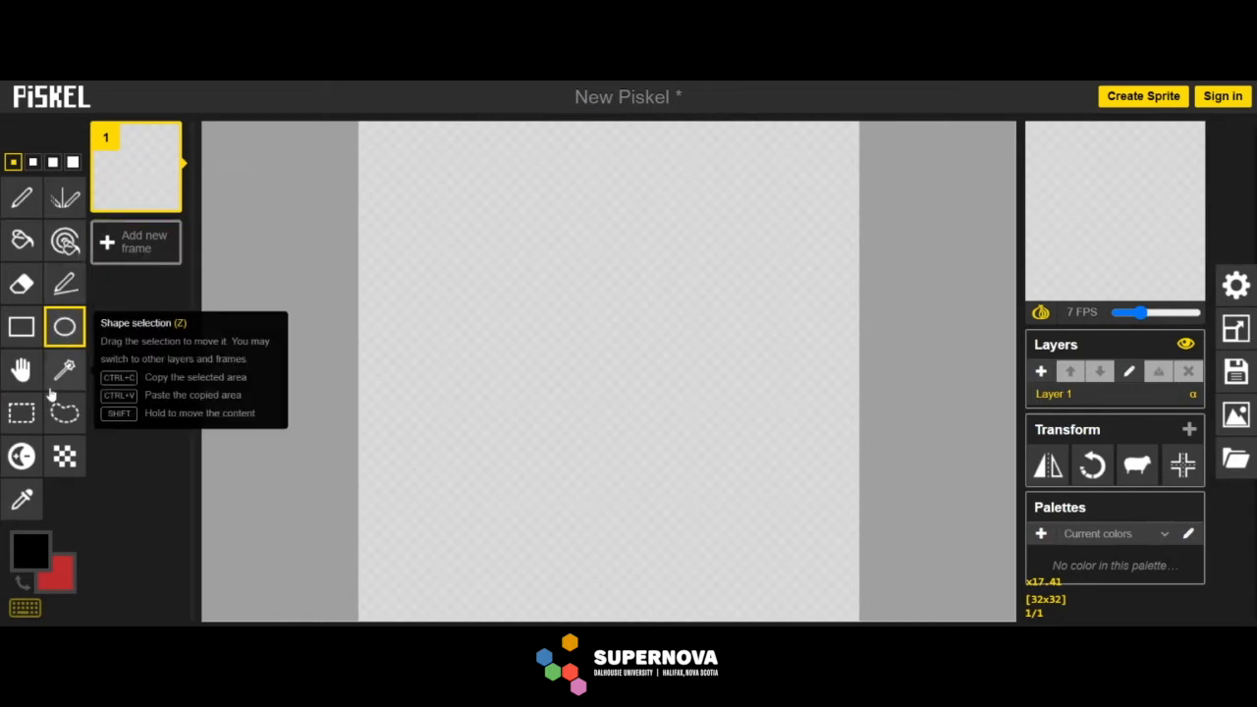
left_click(43, 558)
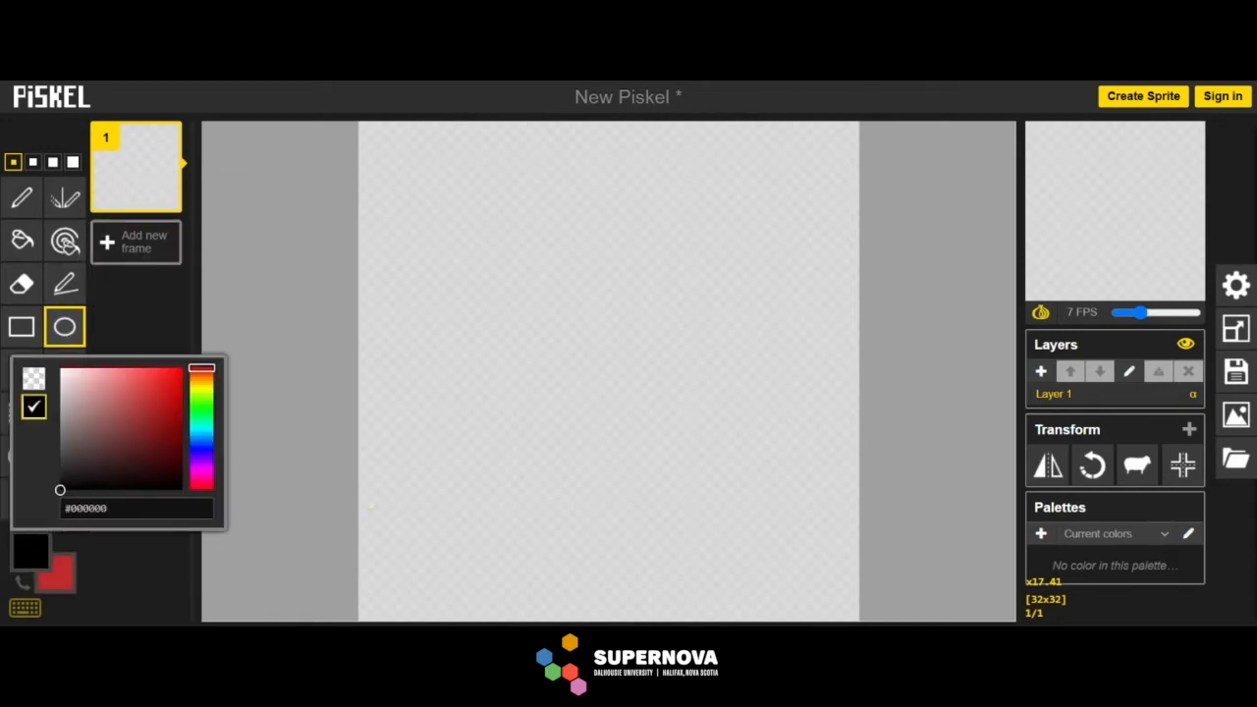
left_click(494, 383)
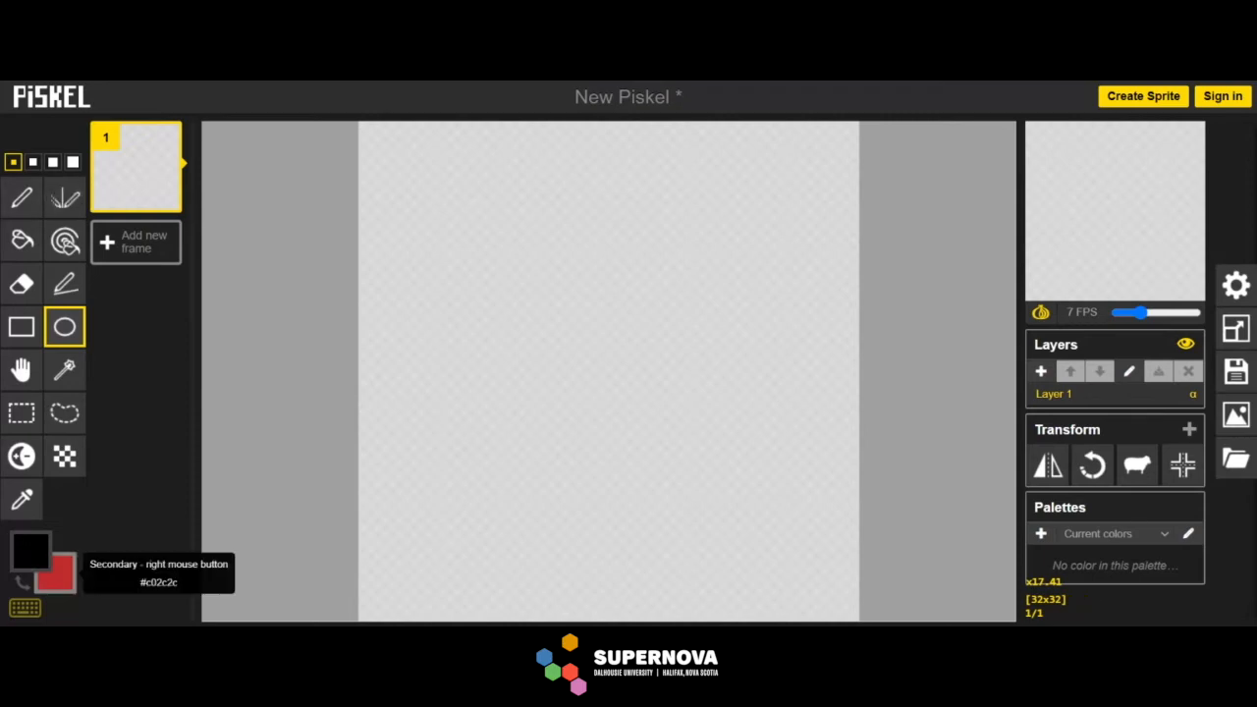
left_click(30, 551)
left_click(167, 308)
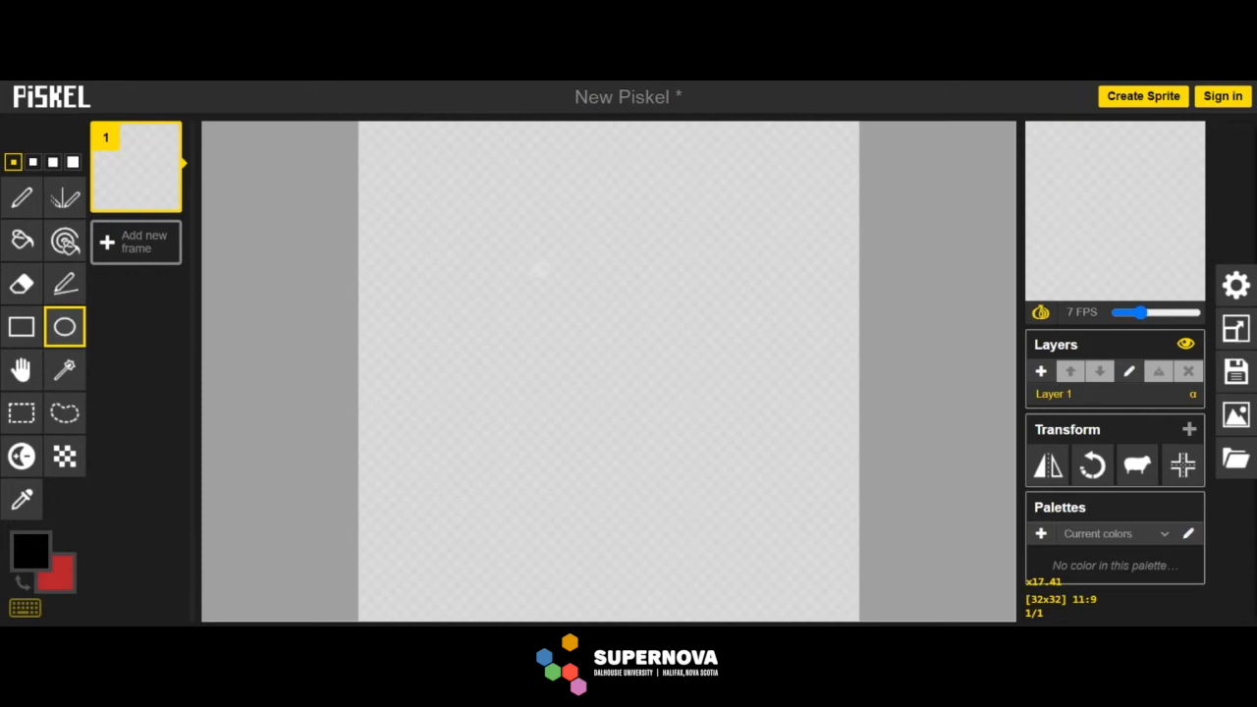
left_click_drag(491, 284, 635, 396)
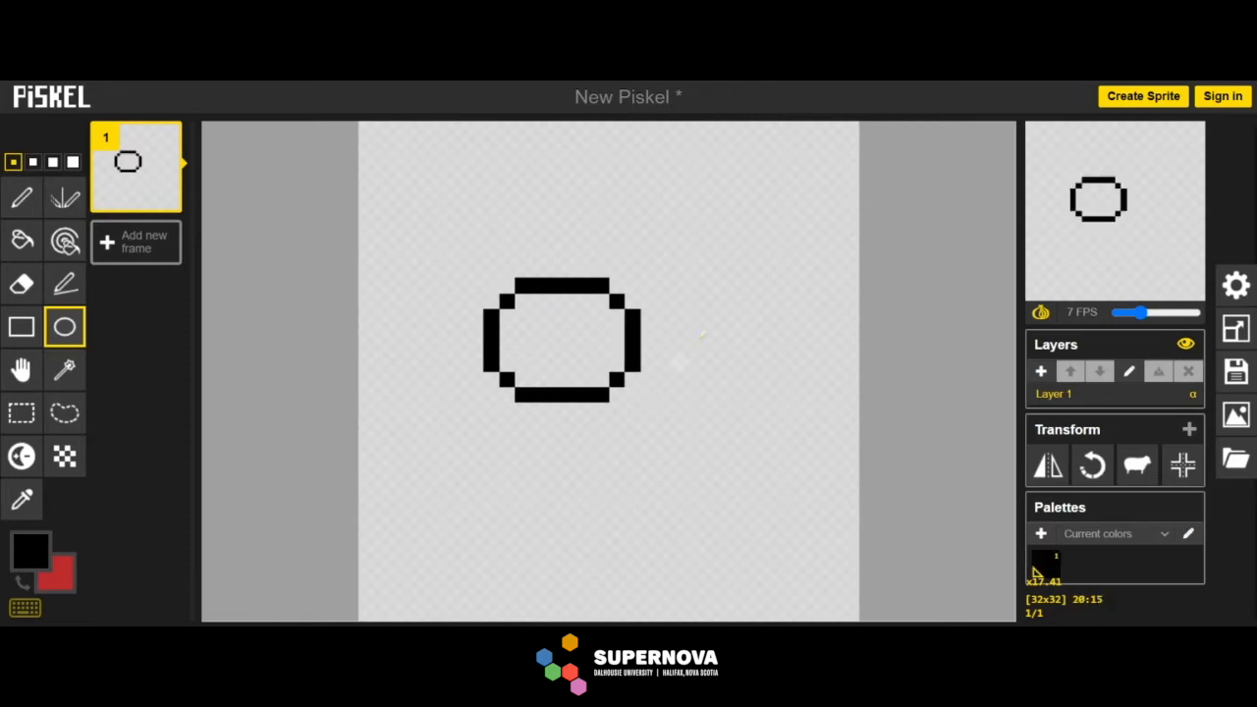
left_click(21, 240)
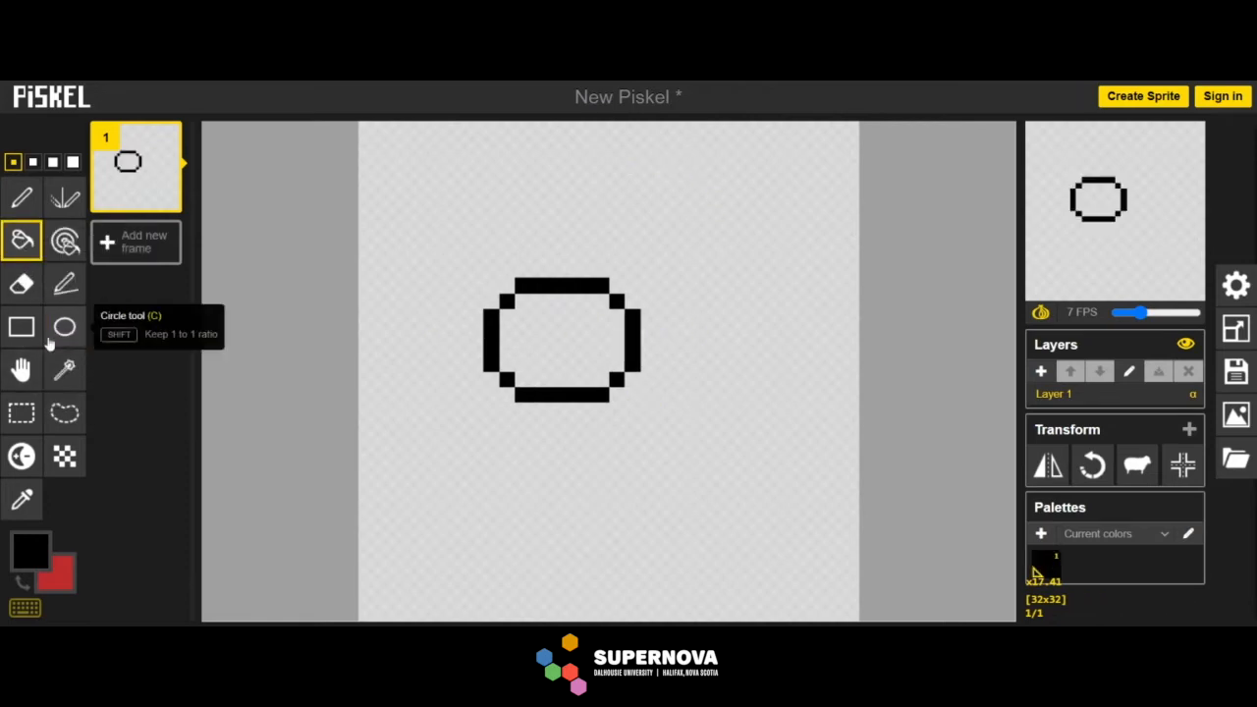
left_click(531, 343)
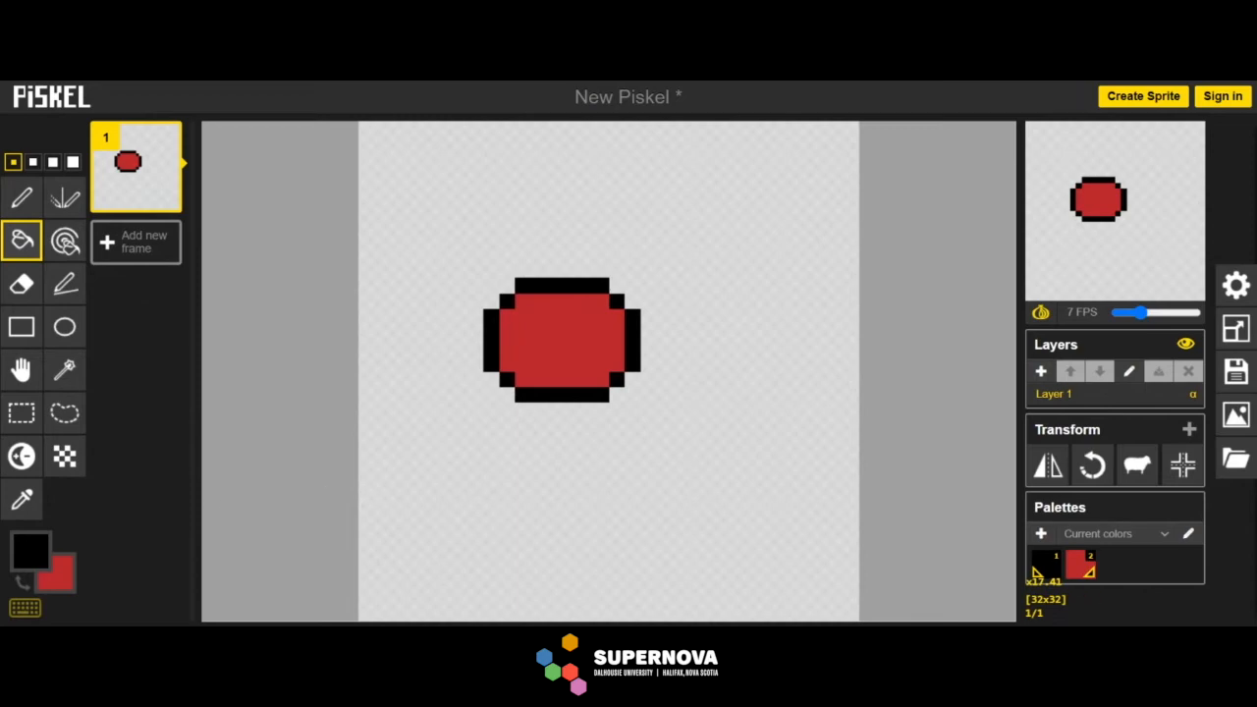
Select the filled ellipse with the Rectangle selection tool and move it two pixels right and one pixel down
left_click(36, 416)
left_click_drag(456, 249, 688, 416)
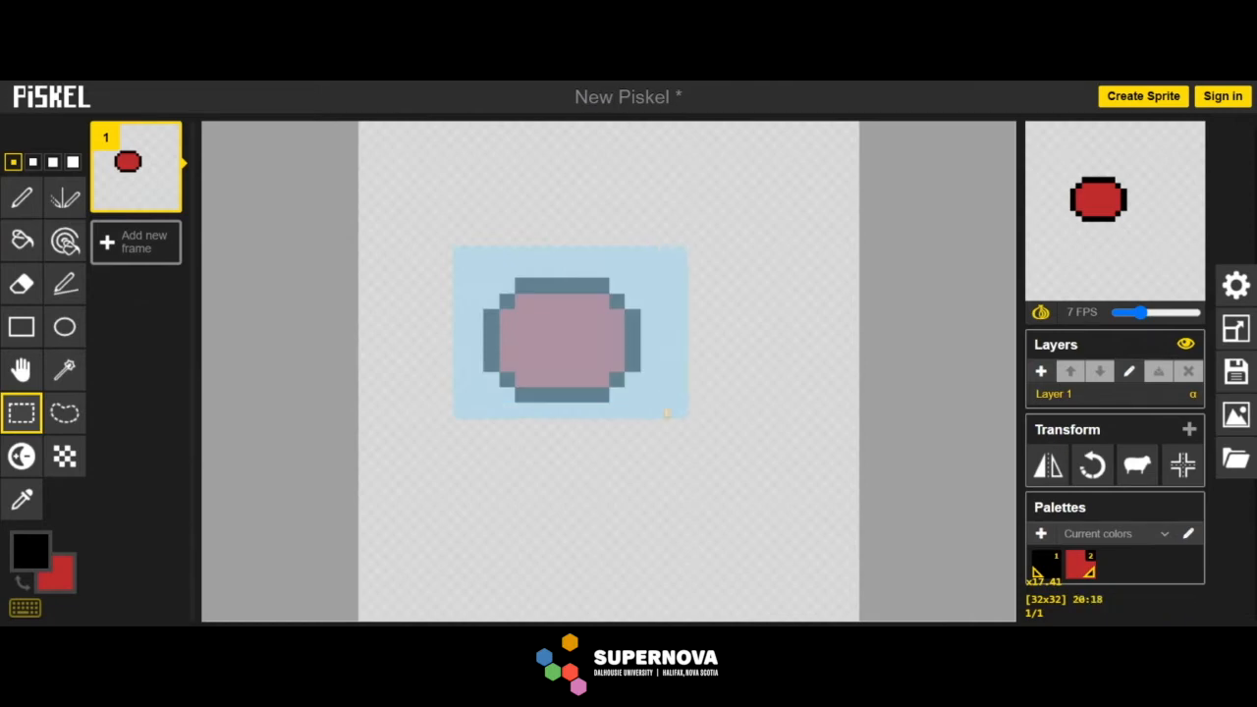
left_click_drag(614, 371, 644, 379)
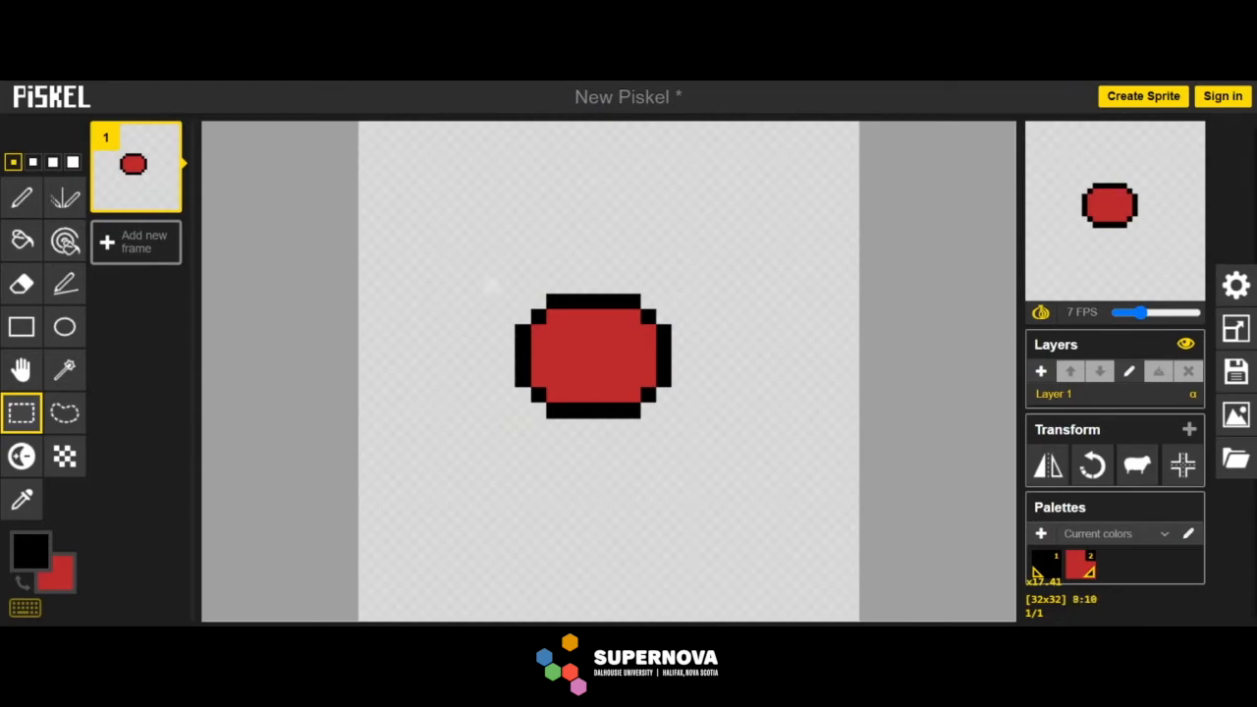
left_click_drag(491, 285, 714, 425)
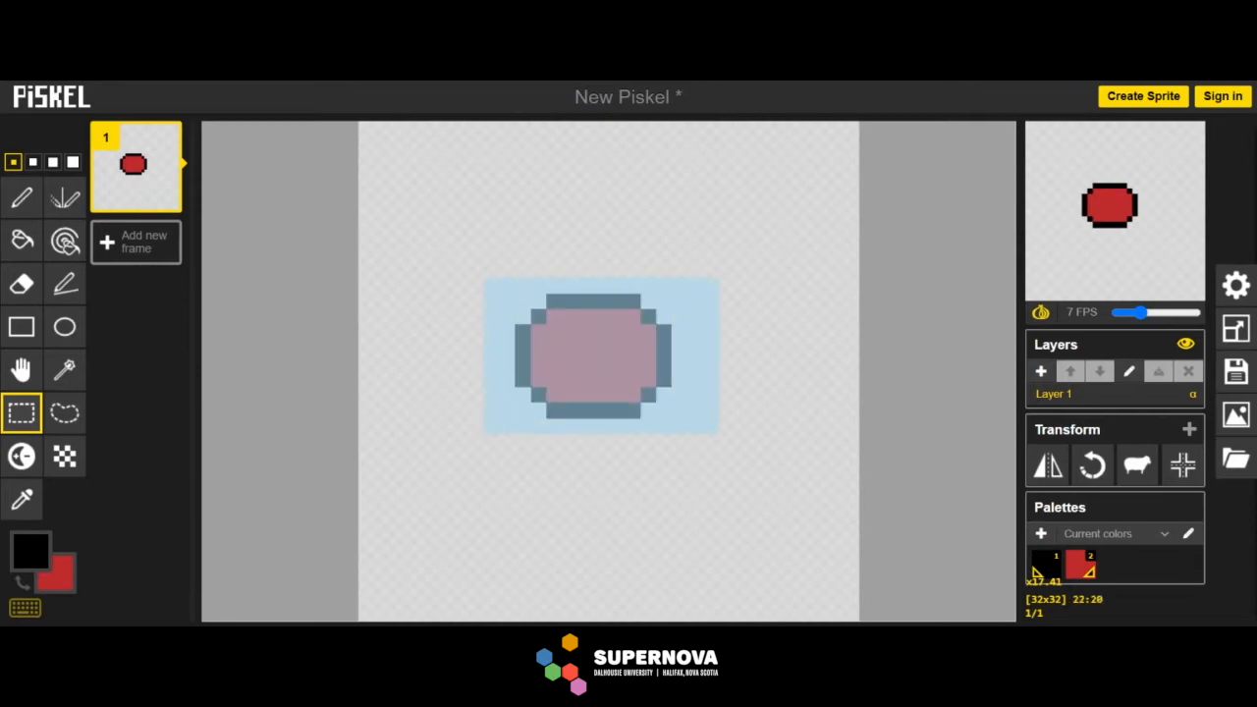
left_click(663, 503)
mouse_move(156, 181)
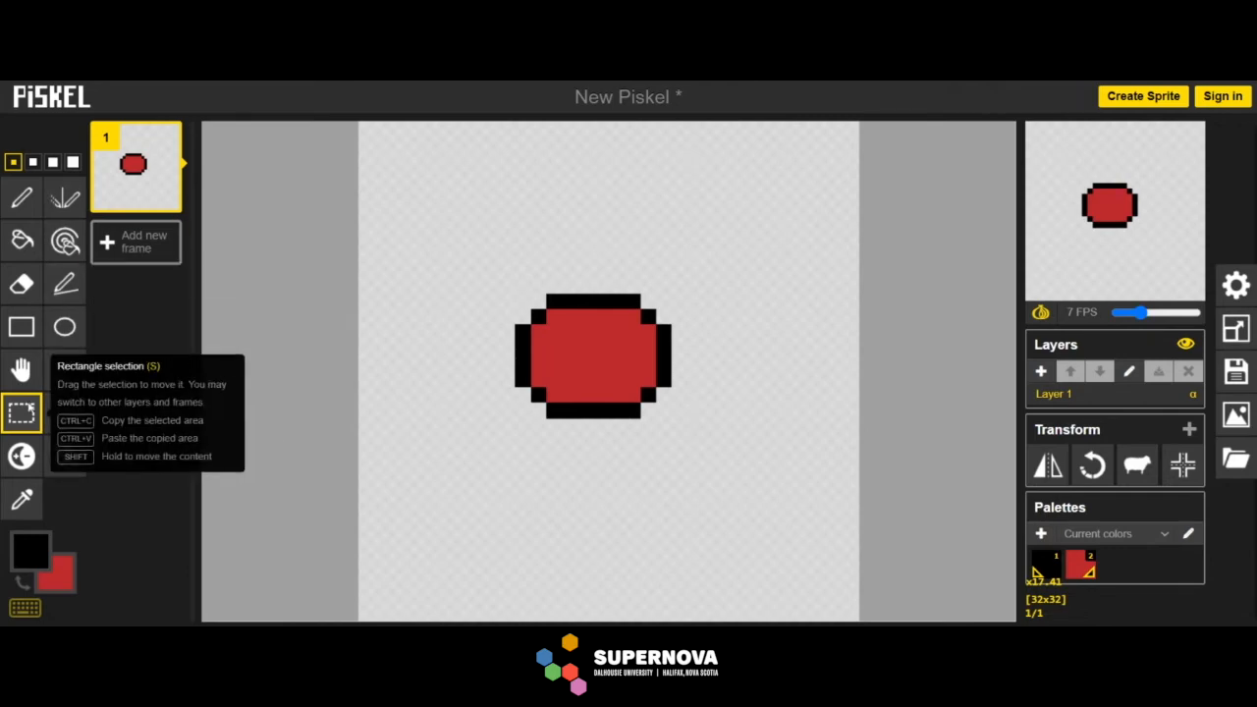
left_click_drag(487, 282, 713, 459)
left_click(664, 192)
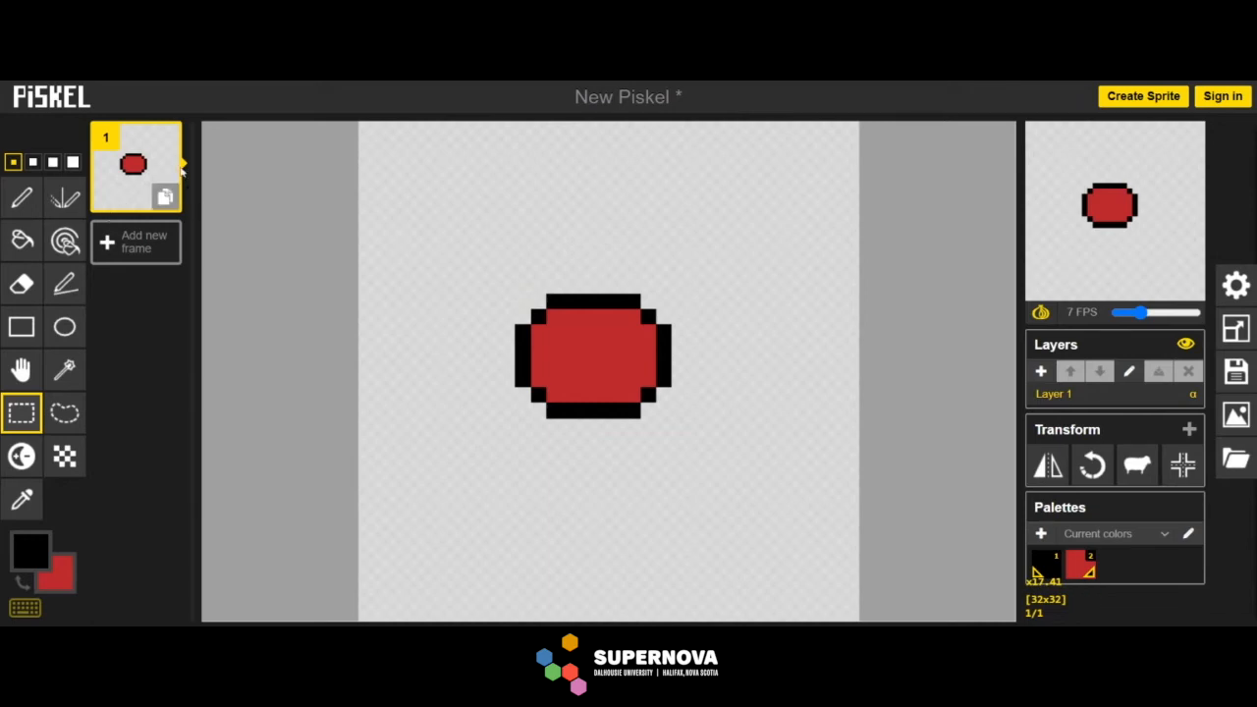
Duplicate frame 1 and move the ellipse two pixels down in frame 2 with the Rectangle selection tool
left_click(164, 197)
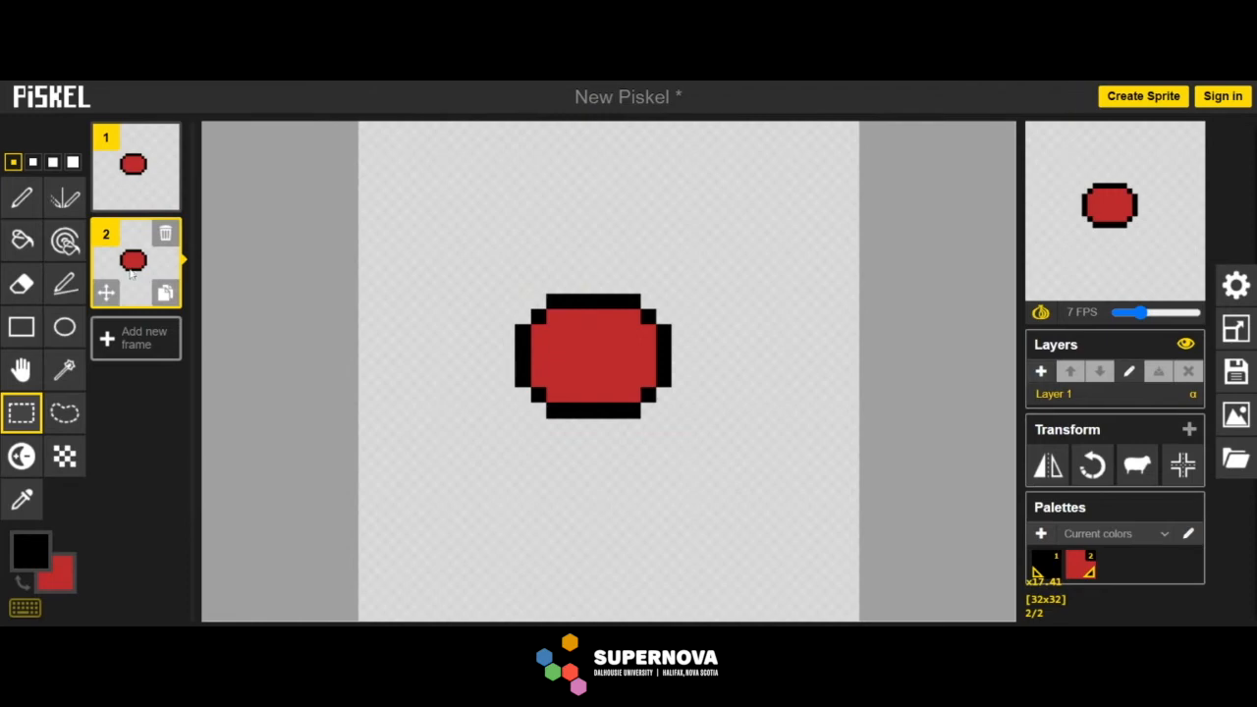
left_click_drag(491, 284, 699, 461)
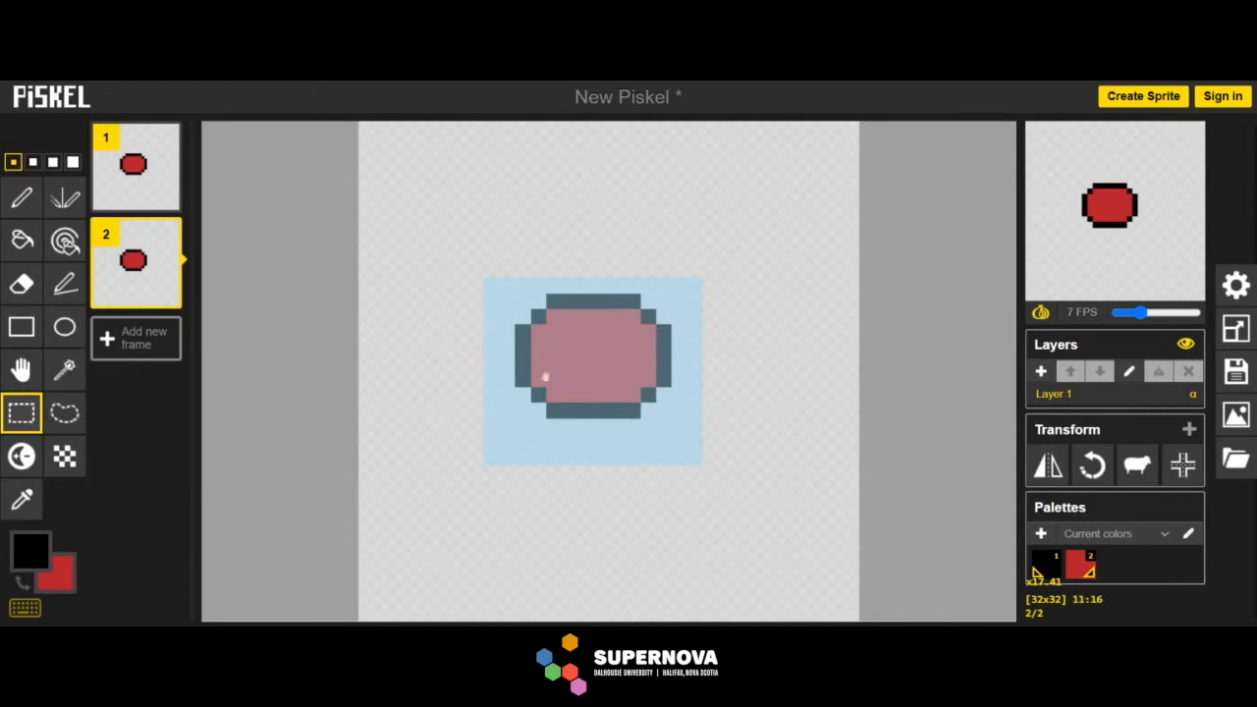
left_click_drag(593, 357, 592, 385)
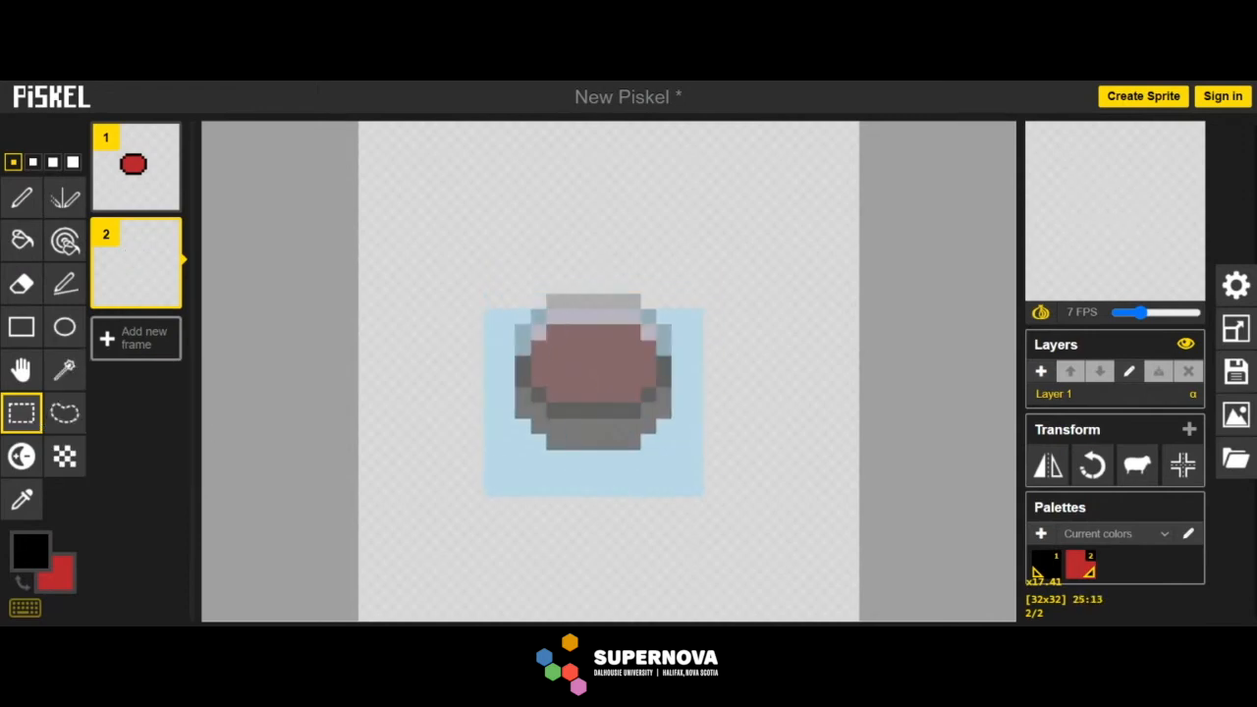
left_click(757, 333)
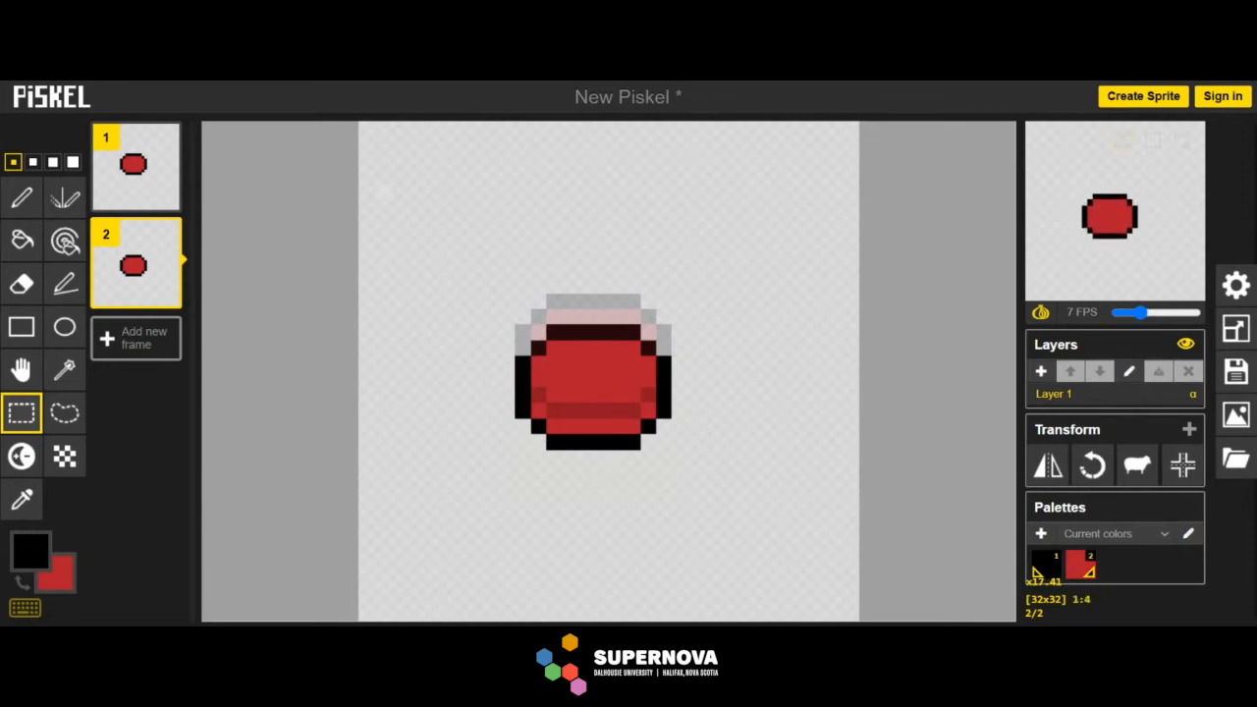
Duplicate frame 2 and move the ellipse another two pixels down in frame 3
left_click(169, 300)
left_click_drag(492, 317, 696, 474)
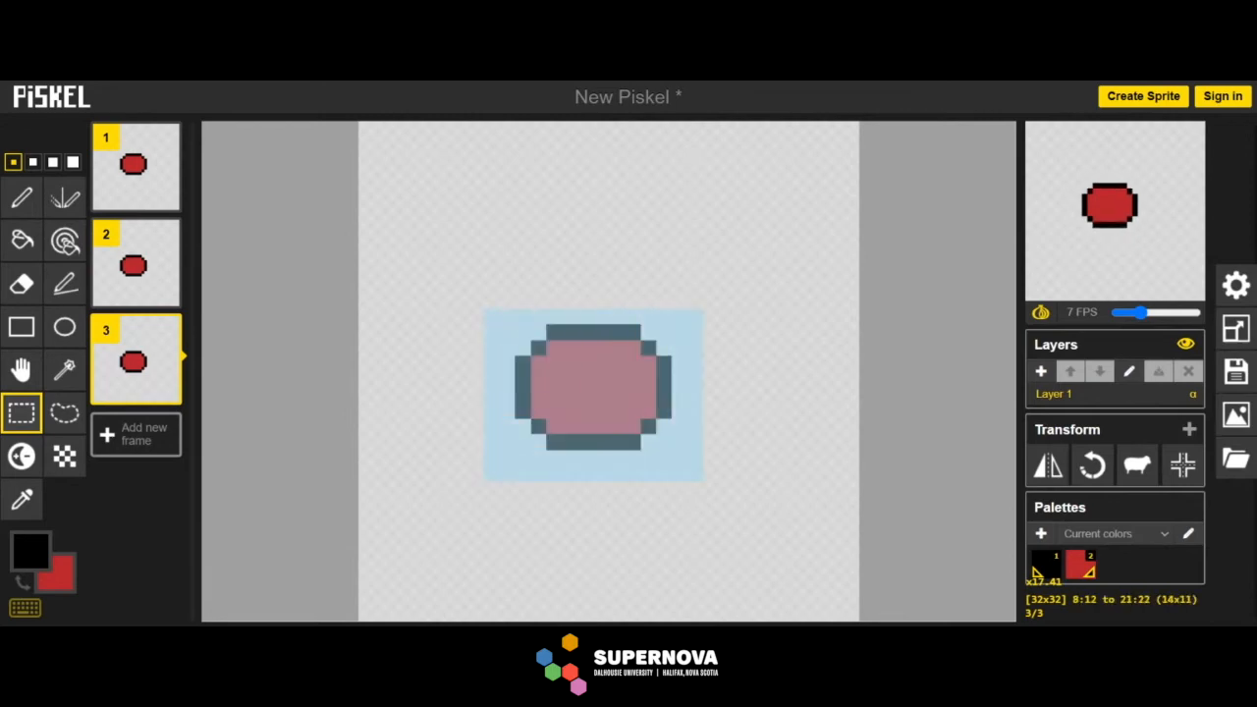
left_click_drag(653, 432, 650, 455)
left_click(665, 205)
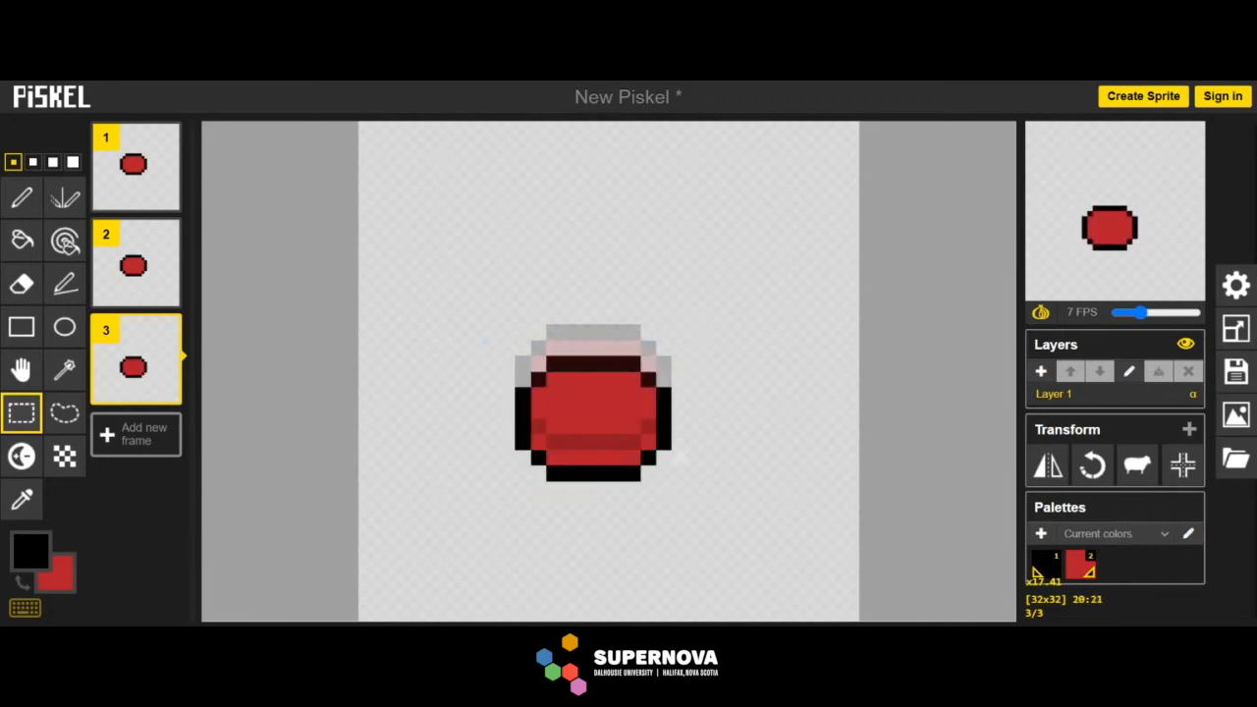
Add frames 4 and 5 by duplicating the preceding frame and moving the ellipse two pixels down each time
left_click(165, 388)
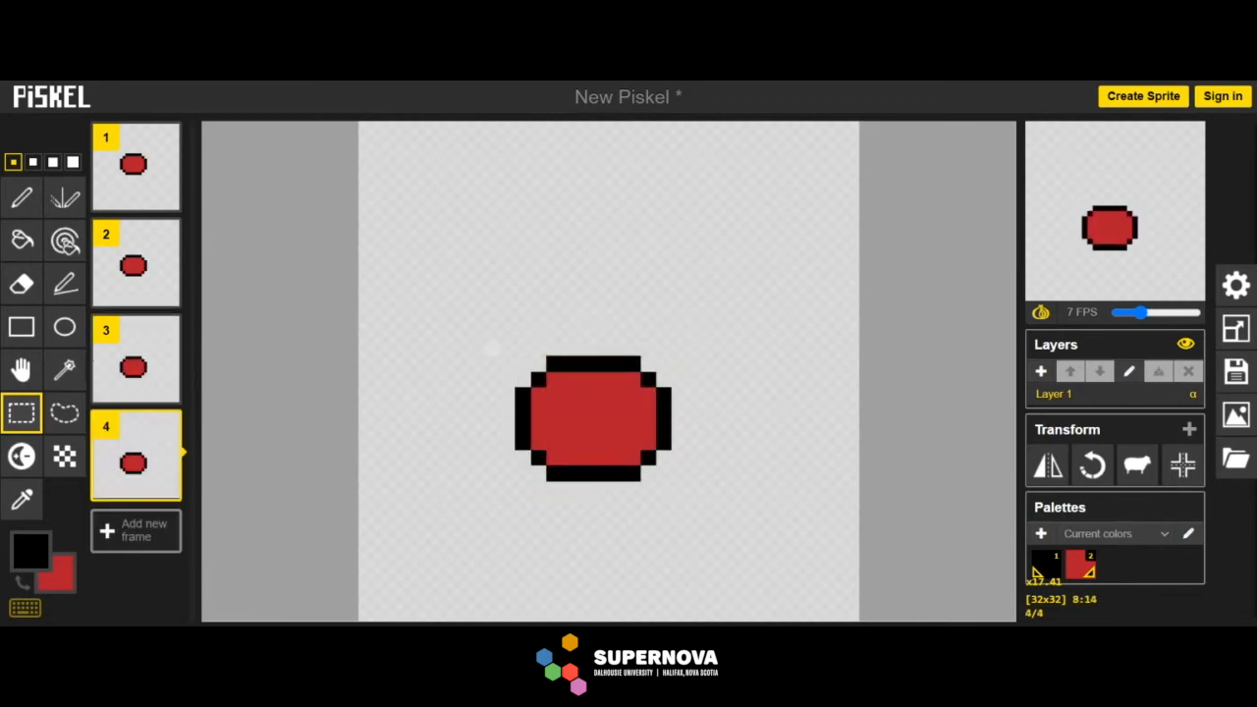
left_click_drag(491, 348, 688, 491)
left_click_drag(643, 432, 643, 464)
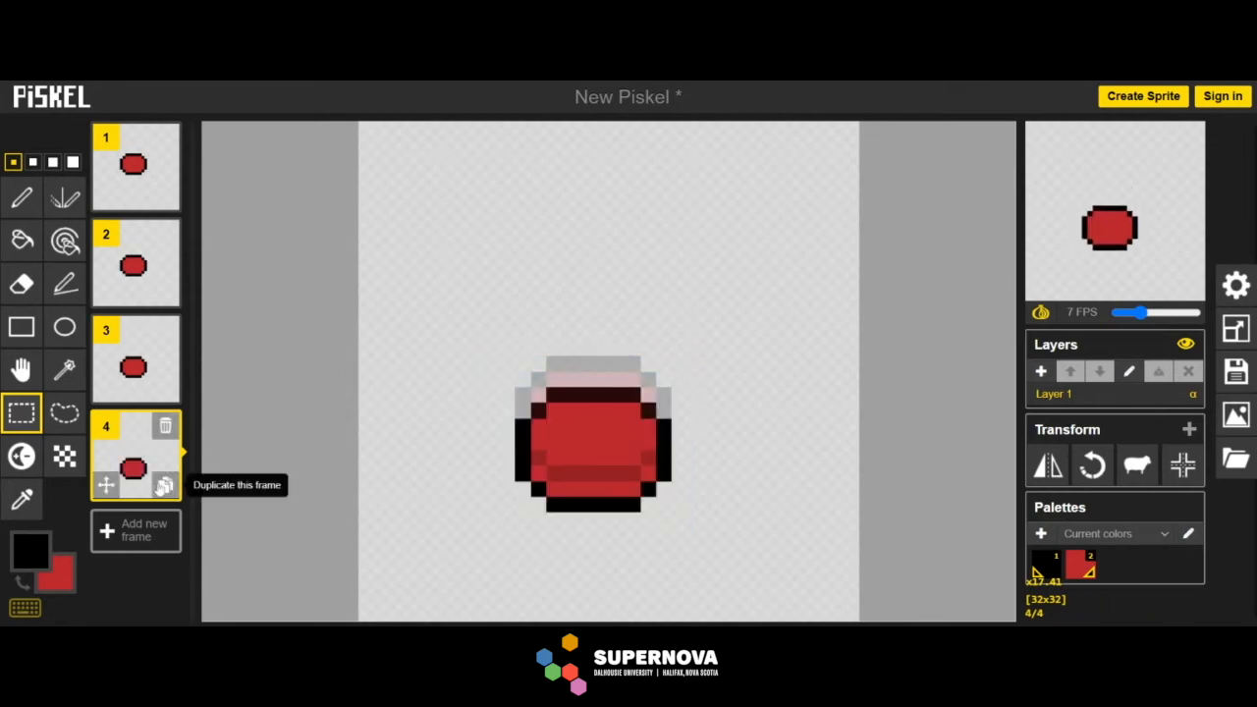
left_click(163, 485)
left_click_drag(491, 378, 727, 535)
left_click_drag(665, 506, 667, 535)
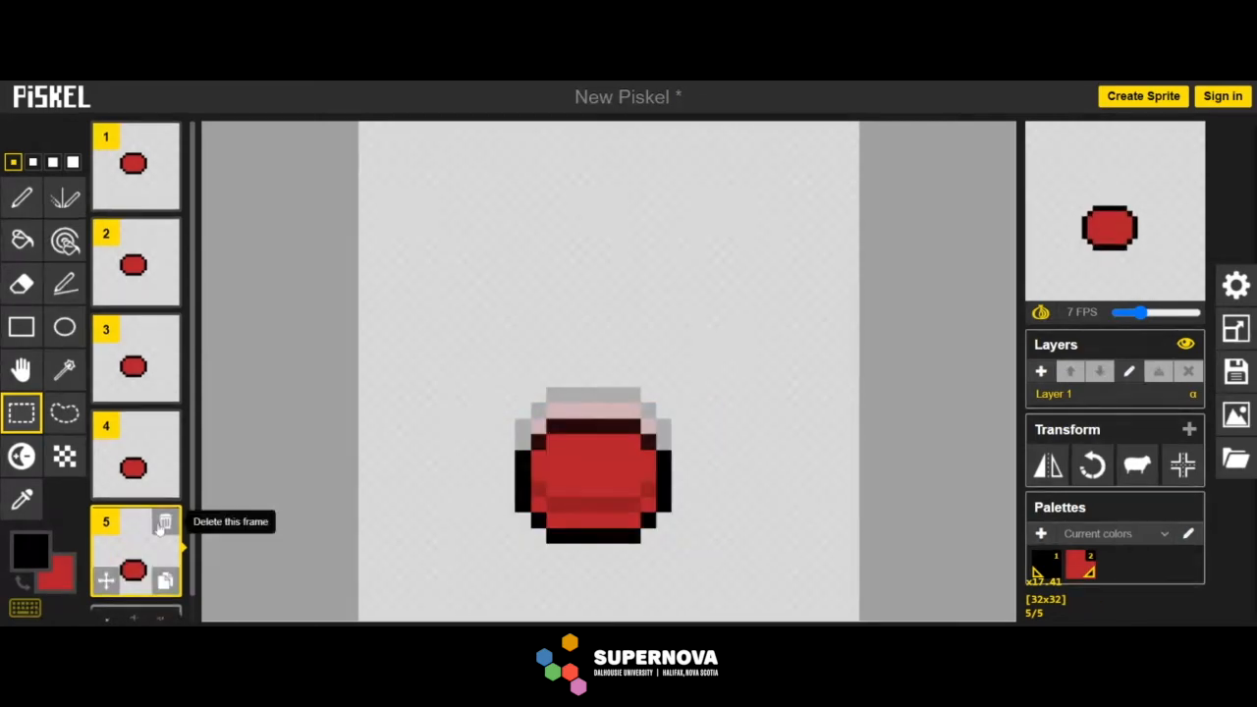
Add frames 6 and 7 by duplicating the preceding frame, again moving the ellipse two pixels down in each
left_click(163, 580)
left_click_drag(507, 406, 667, 552)
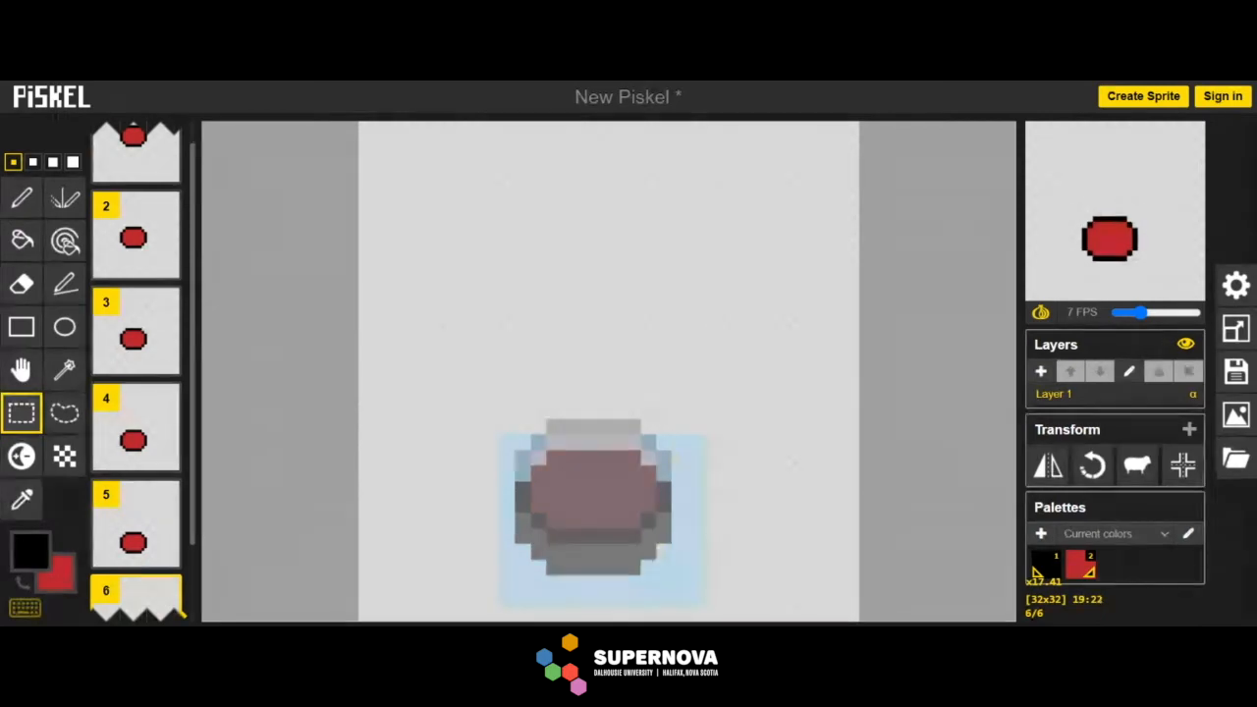
scroll(167, 512, "down", 1)
left_click(163, 586)
left_click_drag(491, 442, 662, 570)
scroll(138, 451, "down", 1)
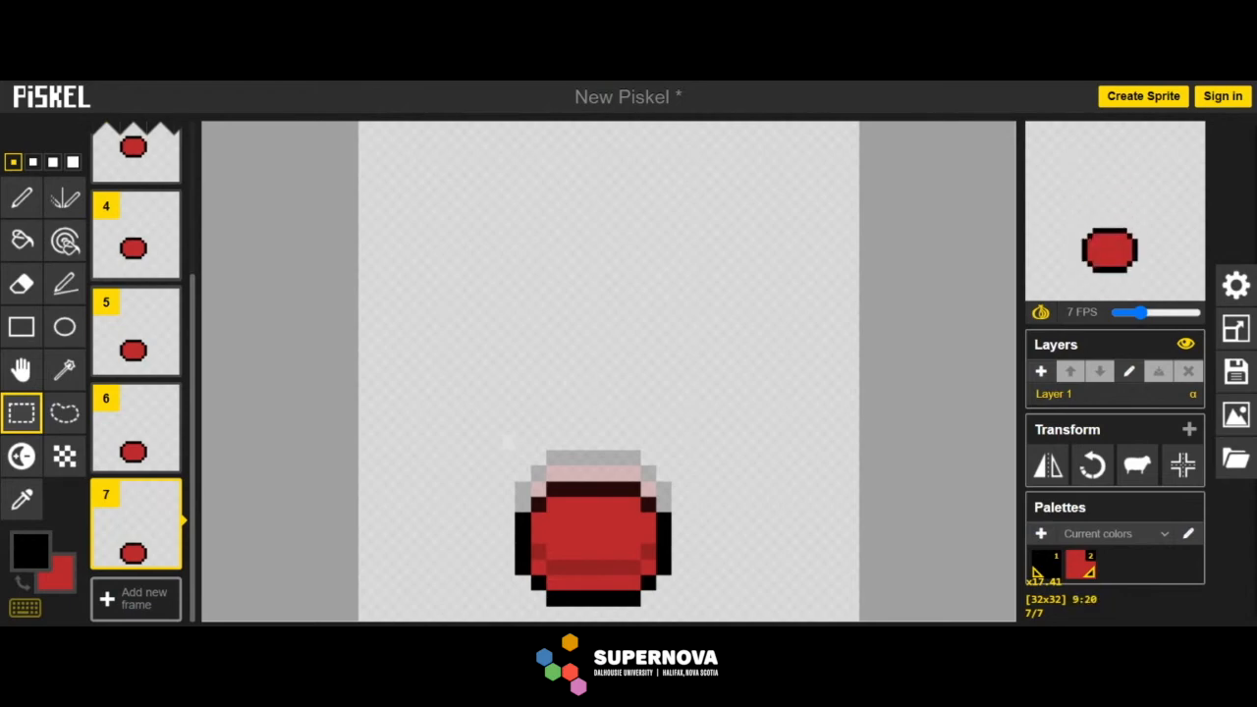
scroll(481, 422, "down", 1)
scroll(511, 457, "up", 1)
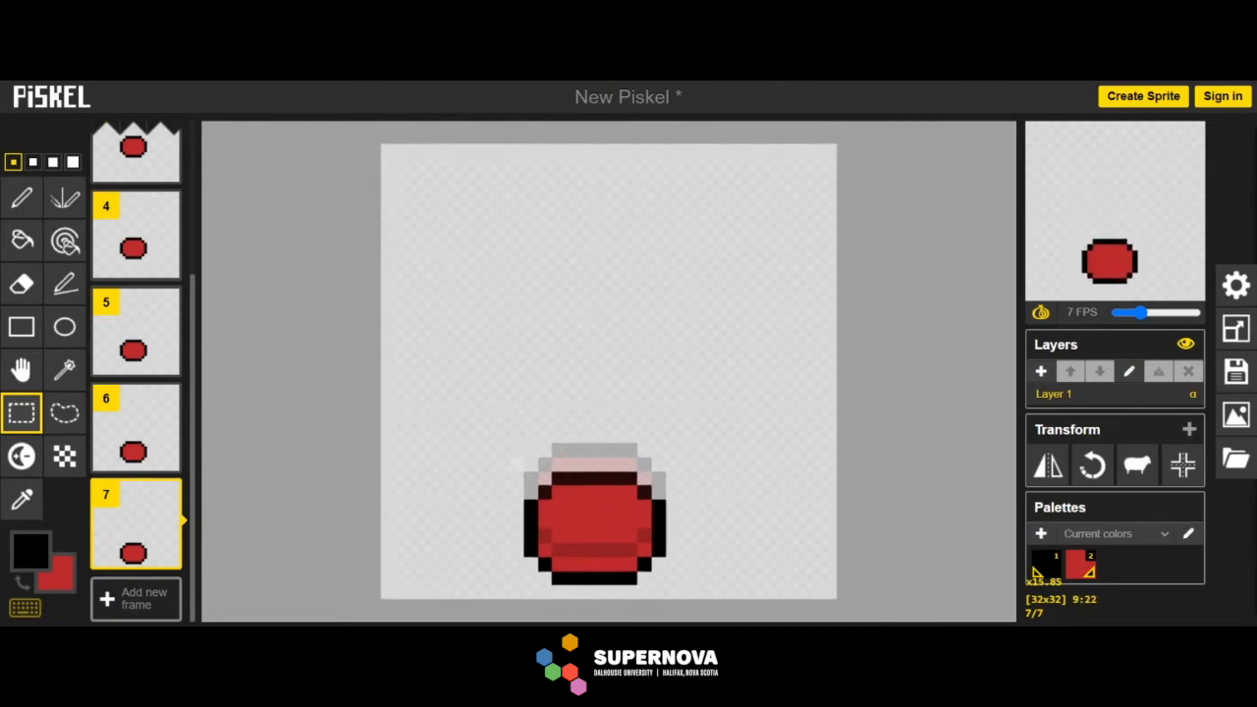
Duplicate frame 7 and move the ellipse one pixel down in frame 8 so it rests on the canvas bottom
left_click(167, 555)
scroll(558, 440, "down", 1)
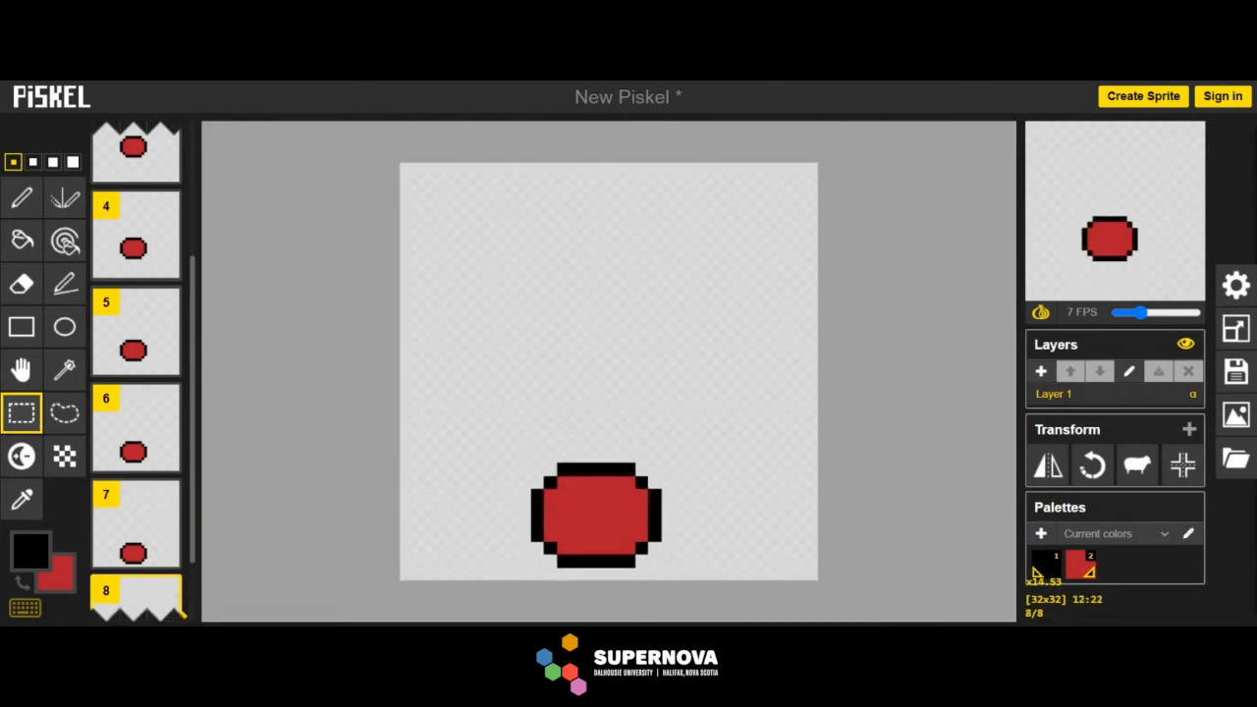
left_click_drag(509, 442, 682, 575)
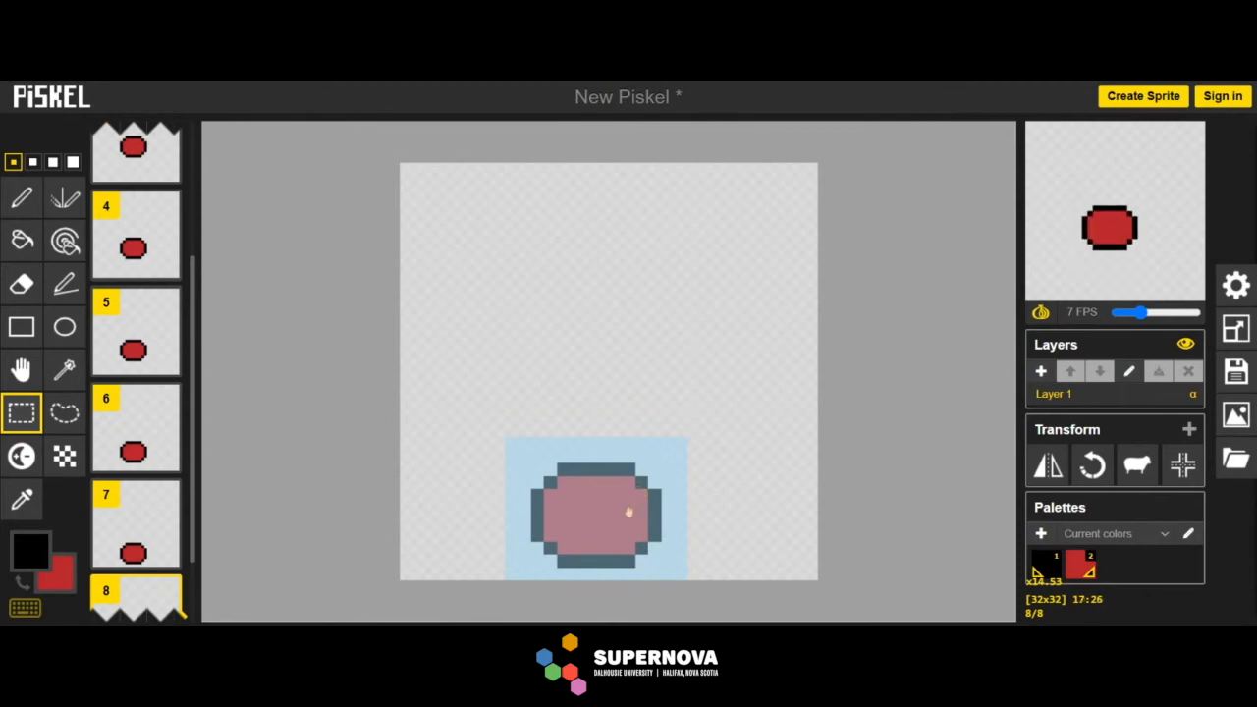
left_click_drag(628, 512, 628, 526)
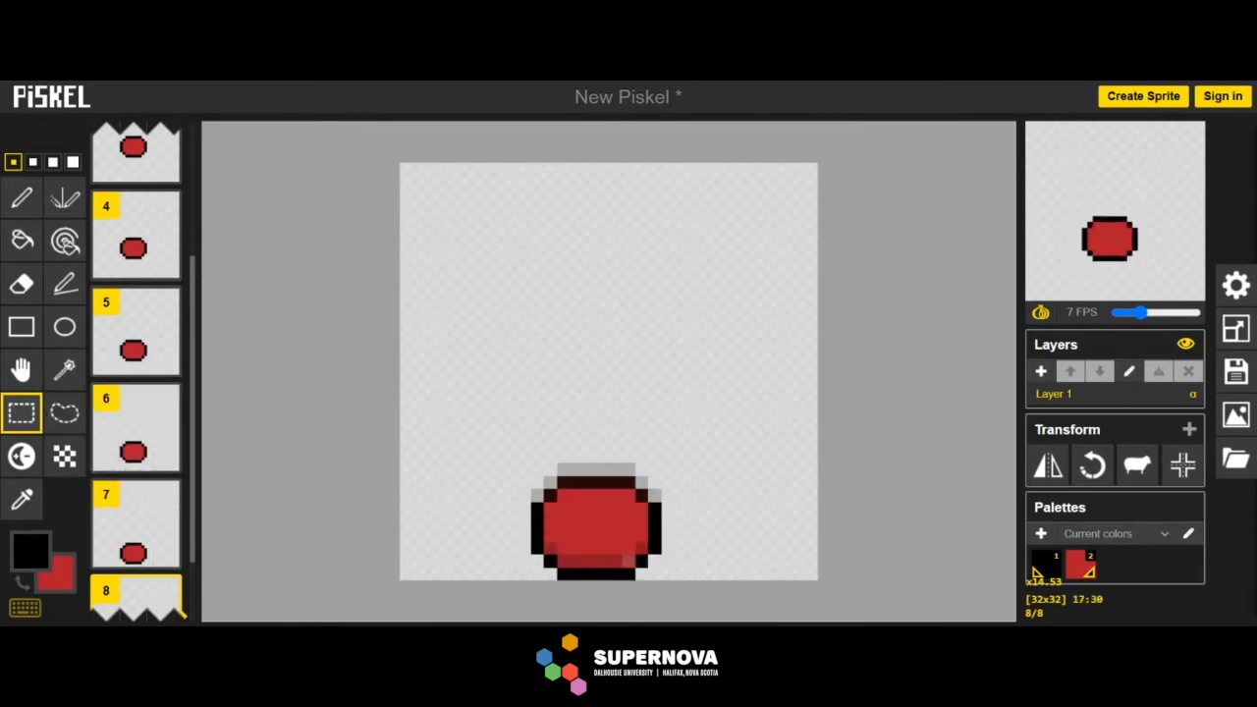
Flatten the ellipse in frame 8 by deleting a one-pixel row through its middle and moving the upper part one pixel down
left_click_drag(523, 522, 679, 521)
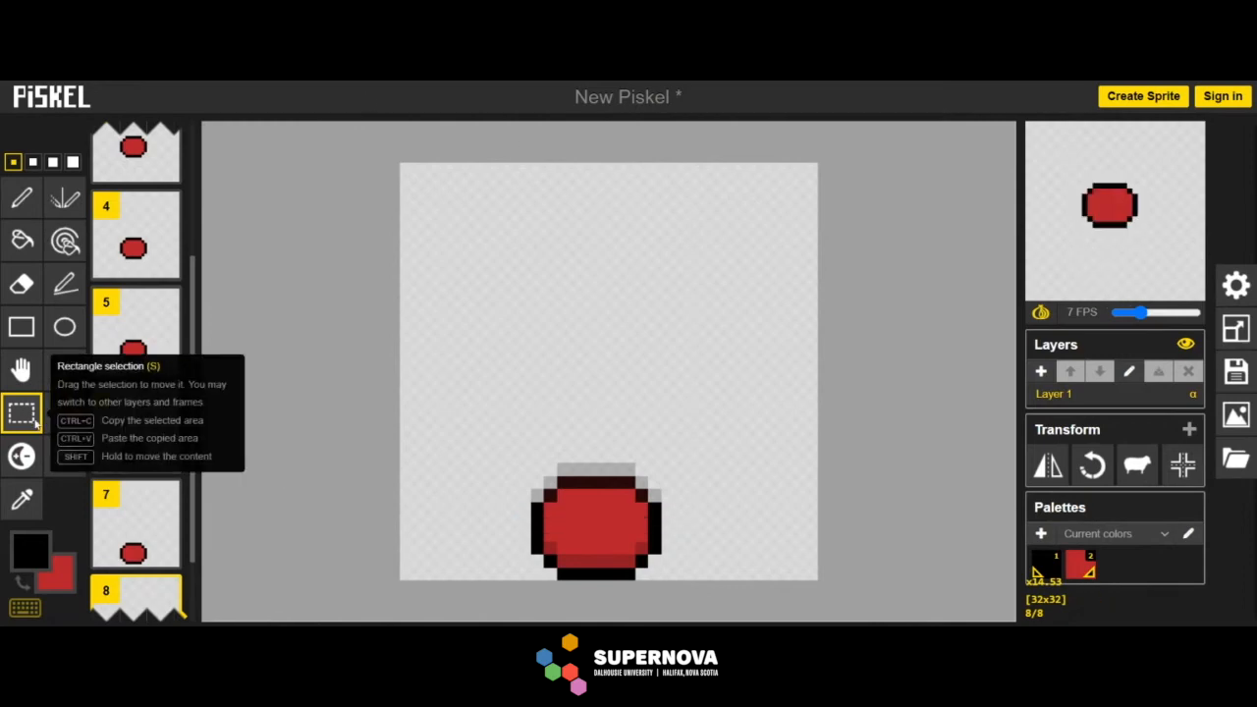
left_click_drag(524, 525, 682, 522)
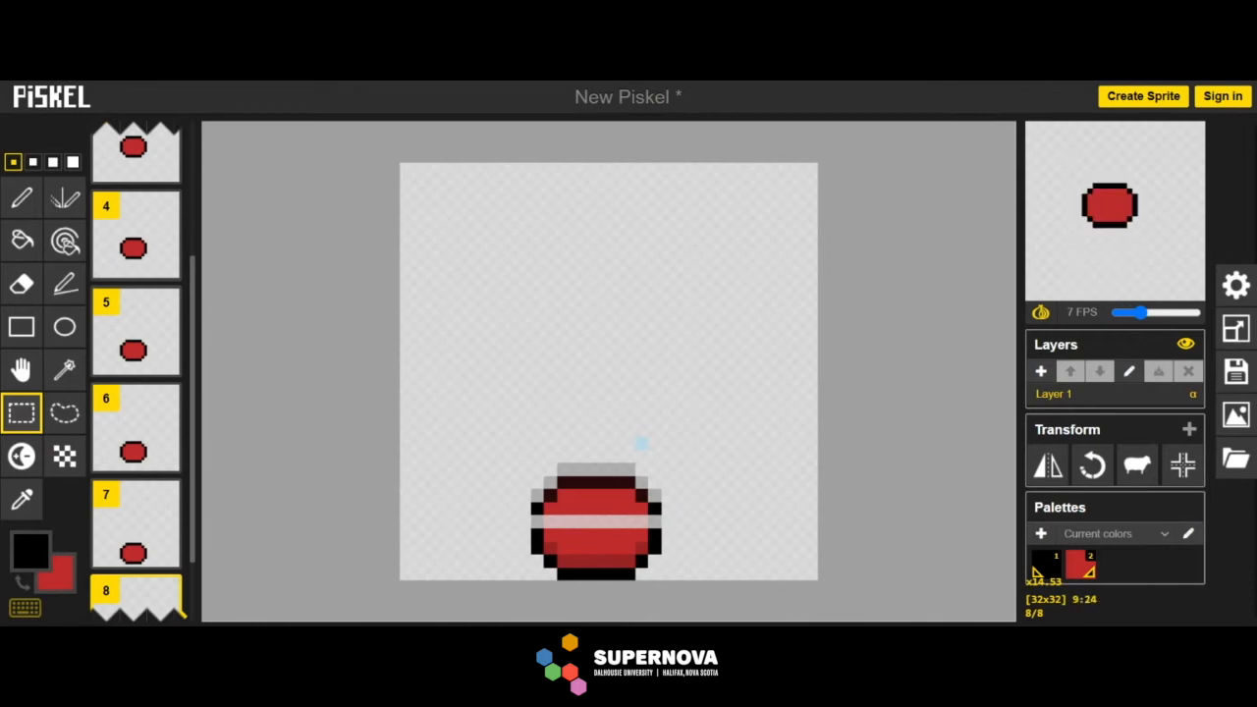
left_click_drag(525, 481, 668, 510)
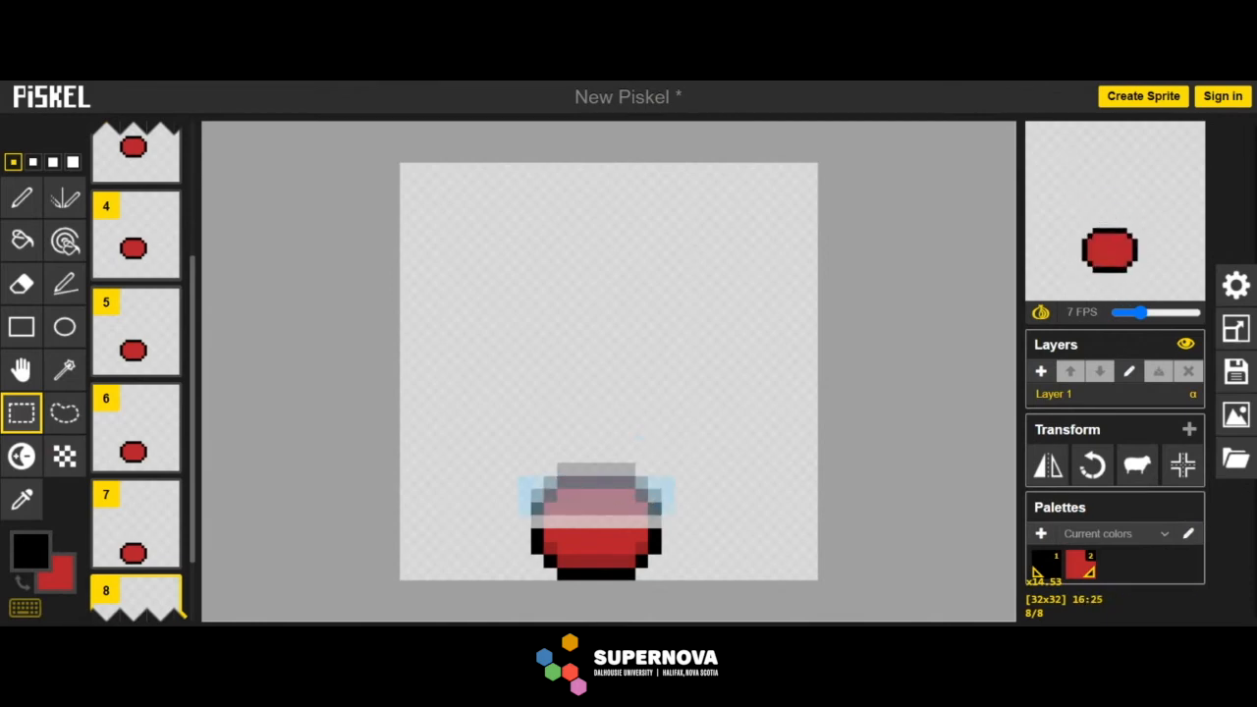
left_click_drag(583, 506, 599, 507)
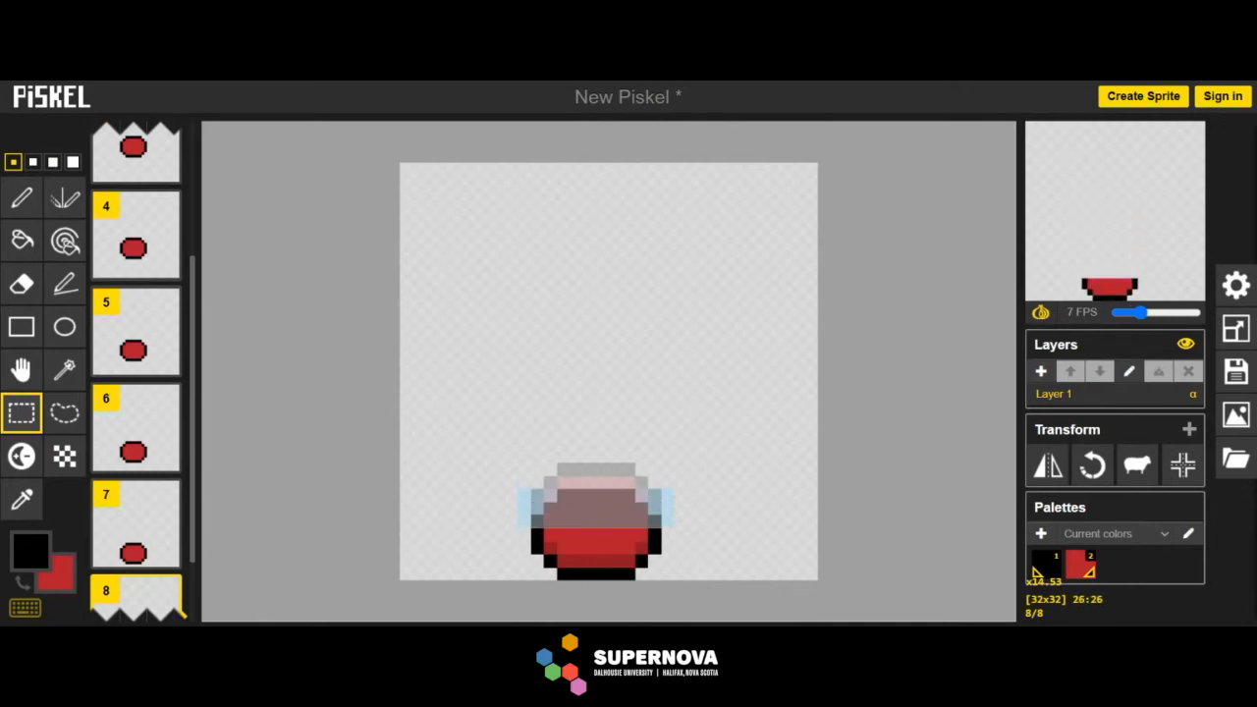
left_click(746, 508)
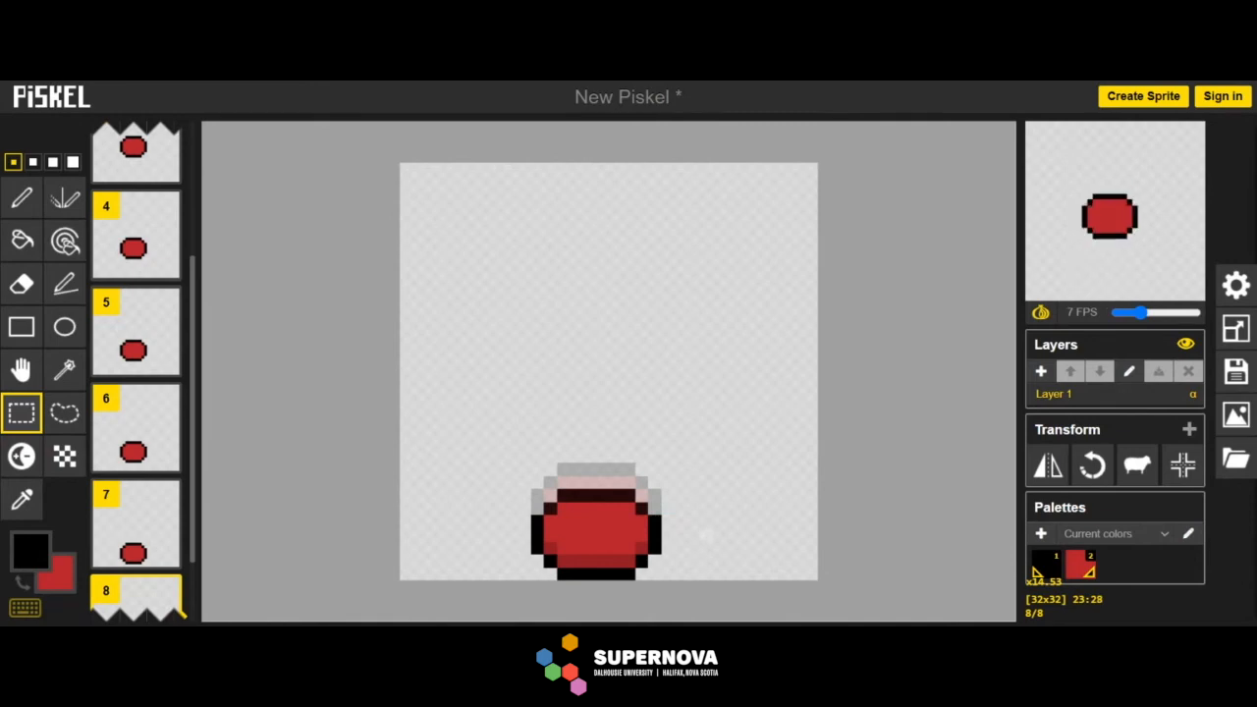
Duplicate frame 8 and flatten the copy in frame 9 by deleting a middle row and lowering the upper part one pixel
scroll(135, 526, "down", 2)
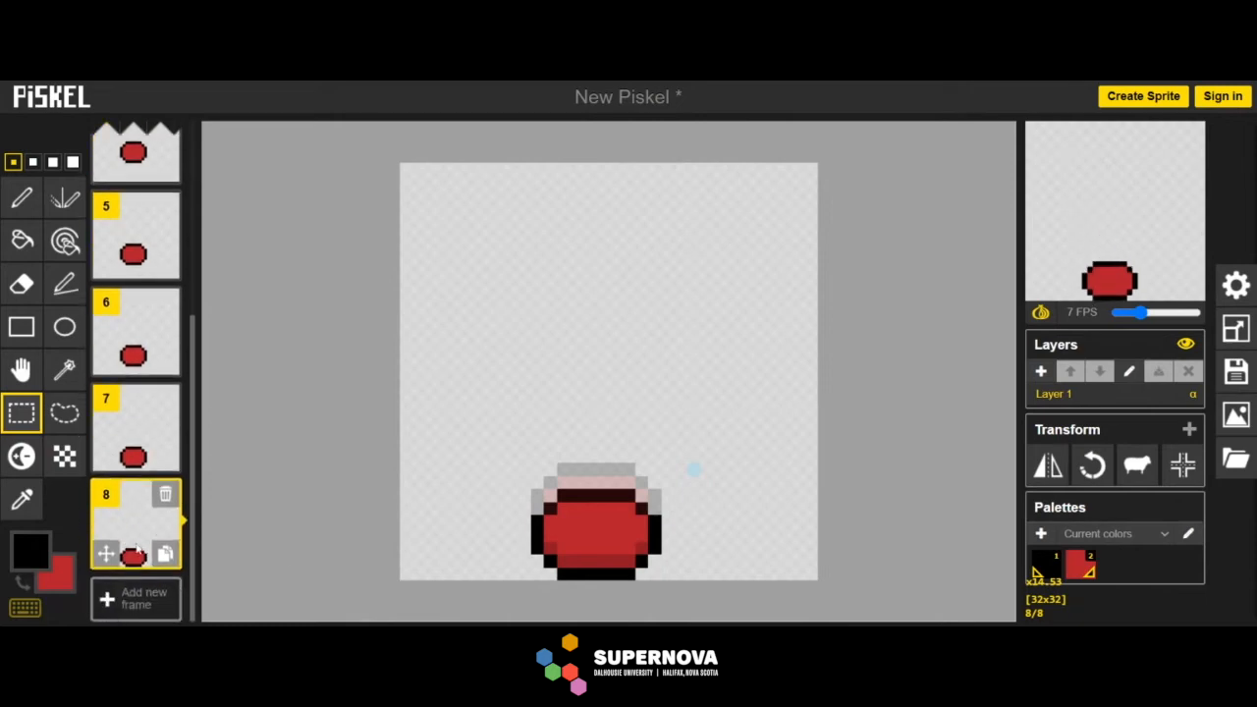
left_click(165, 554)
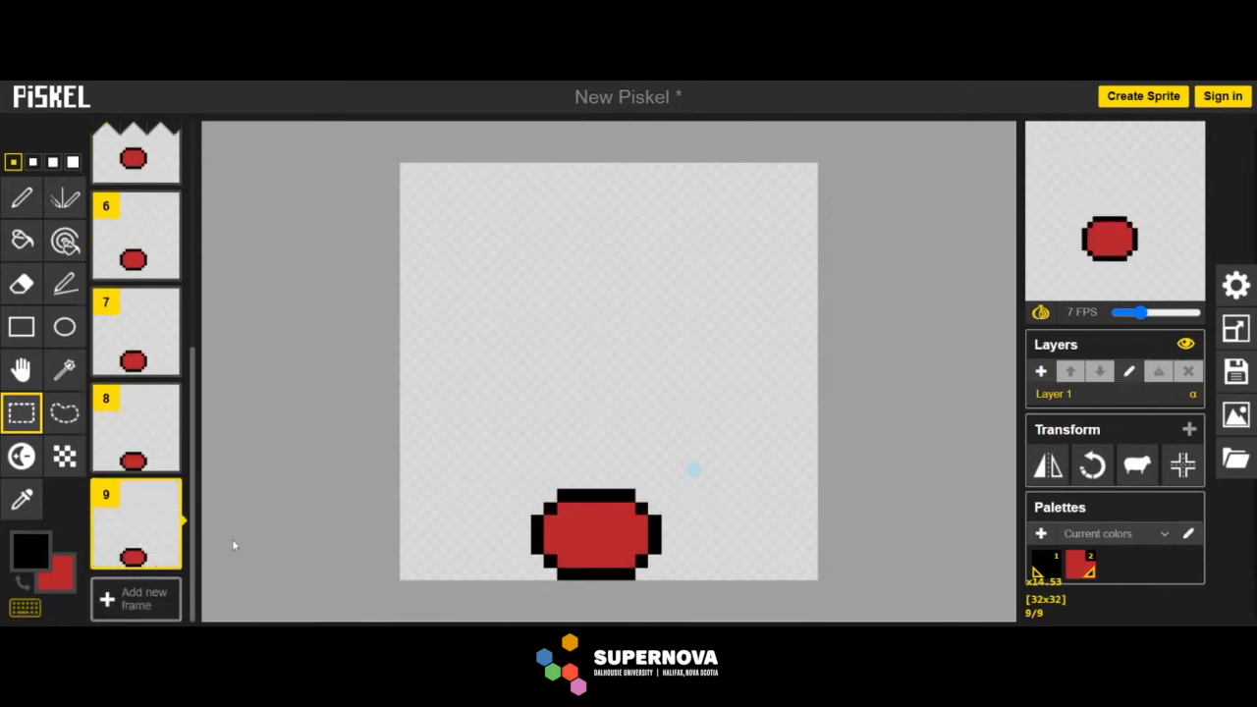
mouse_move(537, 533)
left_mouse_down()
mouse_move(668, 522)
mouse_move(668, 534)
left_mouse_up()
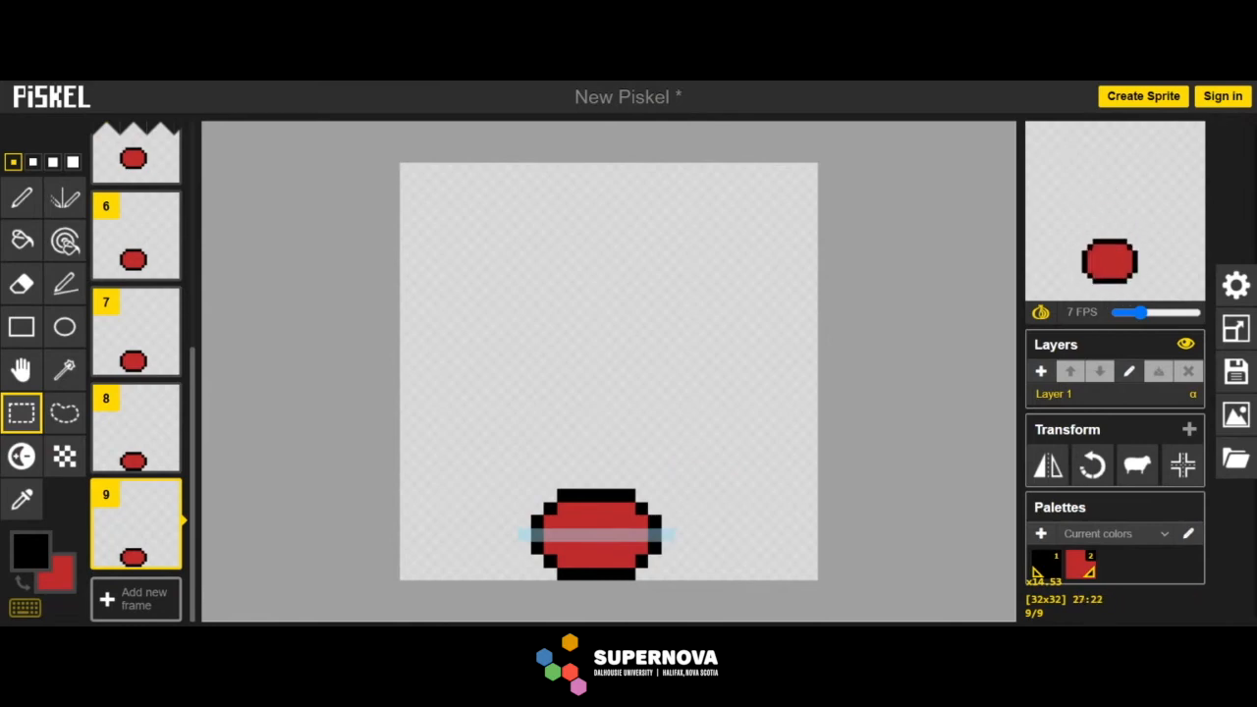
key("Delete")
left_click_drag(668, 495, 608, 524)
left_click(510, 456)
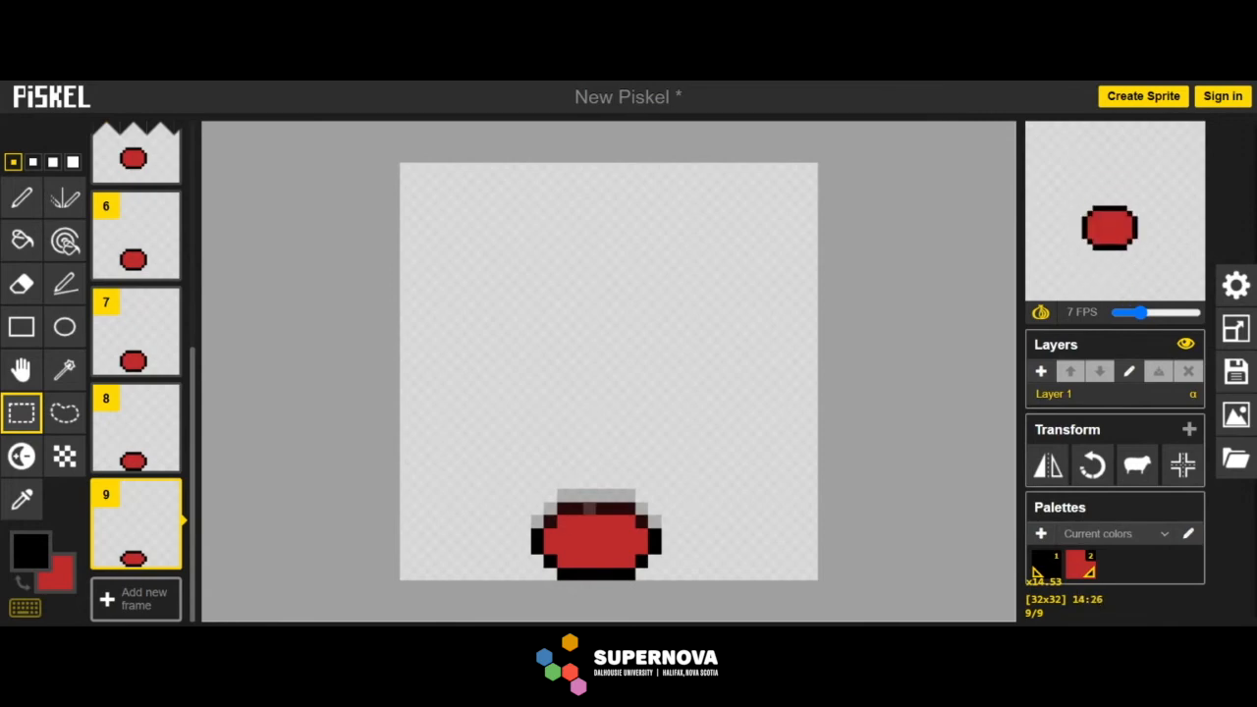
Duplicate frame 9 and spread the ellipse in frame 10, moving its left half one pixel left and its right half one pixel right
left_click_drag(589, 495, 536, 574)
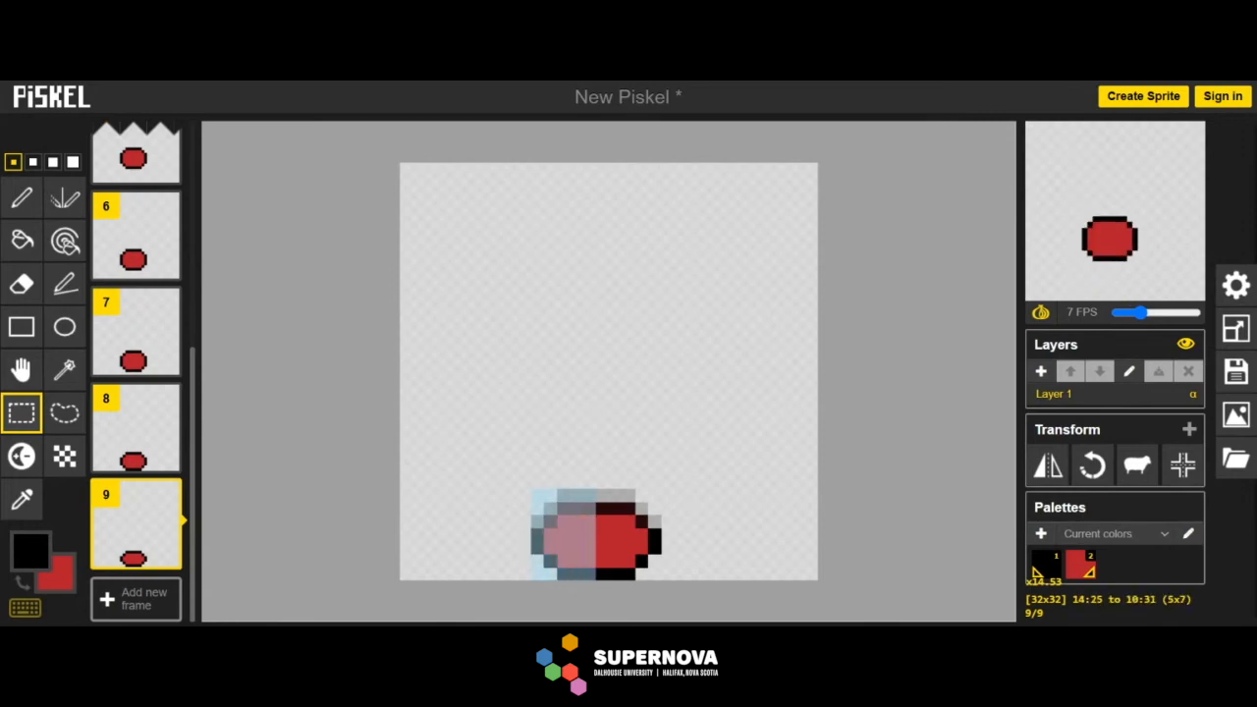
left_click(496, 596)
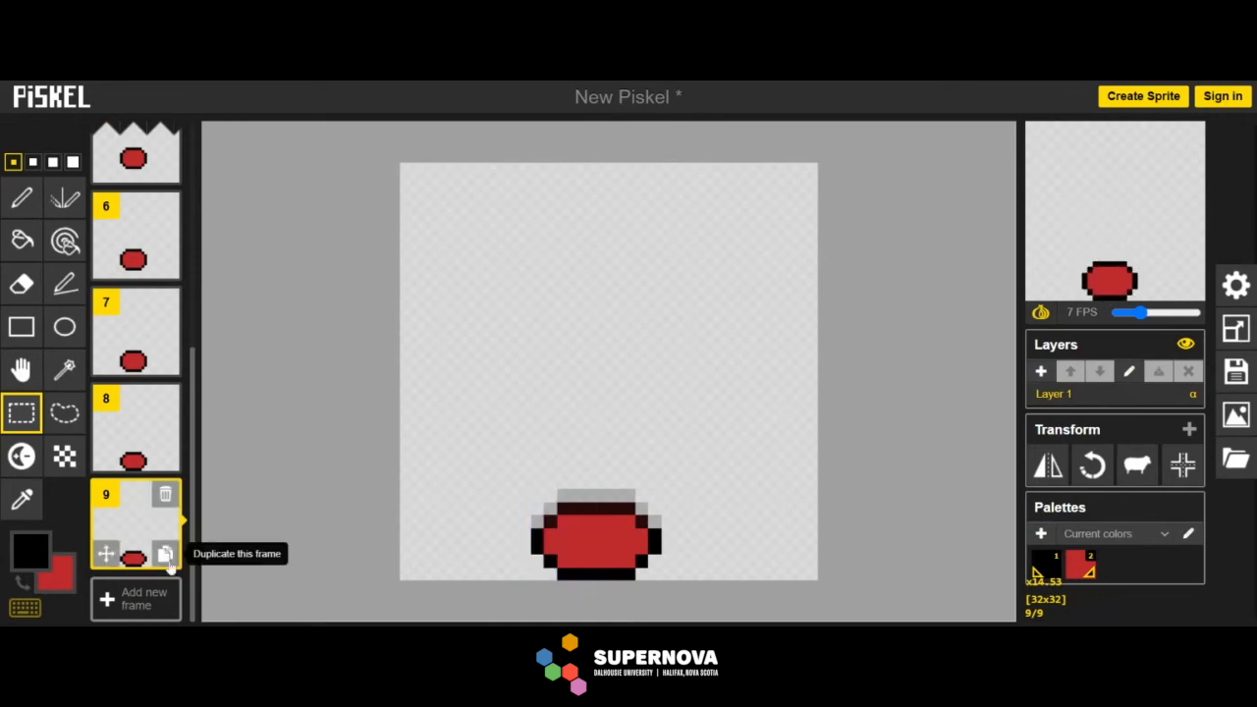
left_click(169, 557)
left_click_drag(589, 496, 554, 564)
left_click(644, 493)
left_click_drag(601, 495, 663, 566)
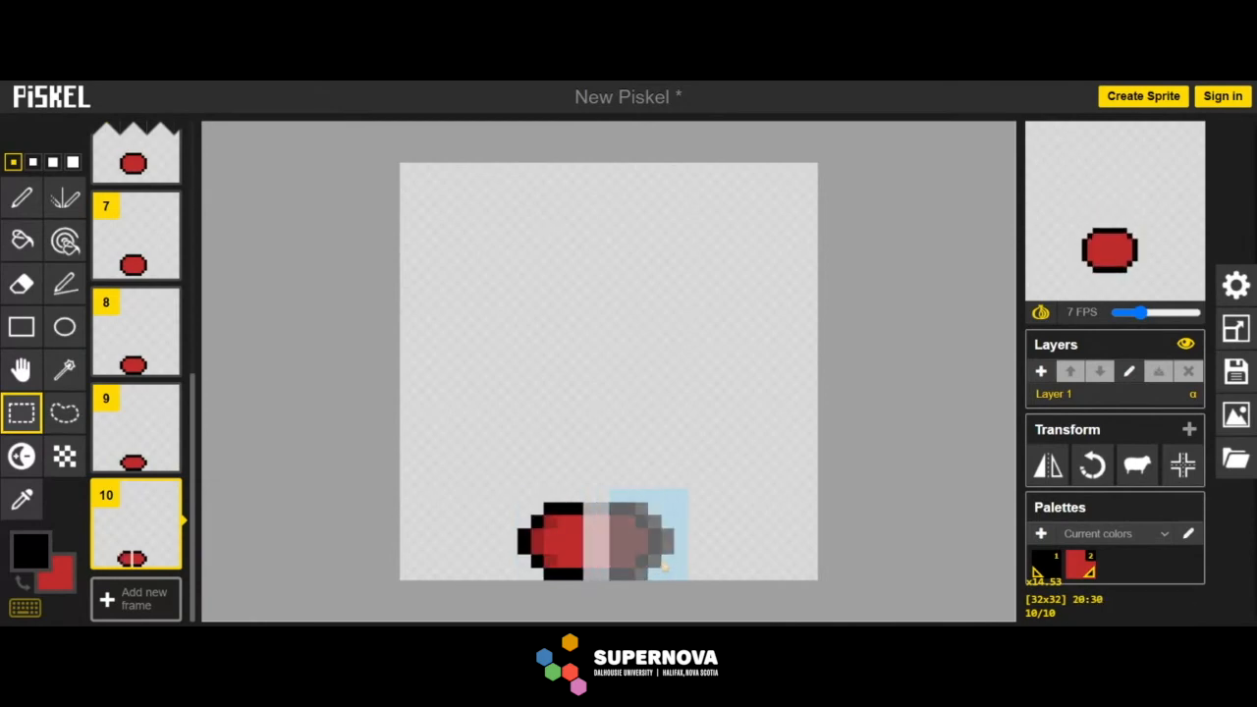
left_click(641, 481)
Close the gap between the two halves in frame 10 with the Pen tool, using black for the outline and the picked red inside
key("o")
key("p")
left_click_drag(609, 506, 586, 508)
left_click_drag(610, 572, 594, 570)
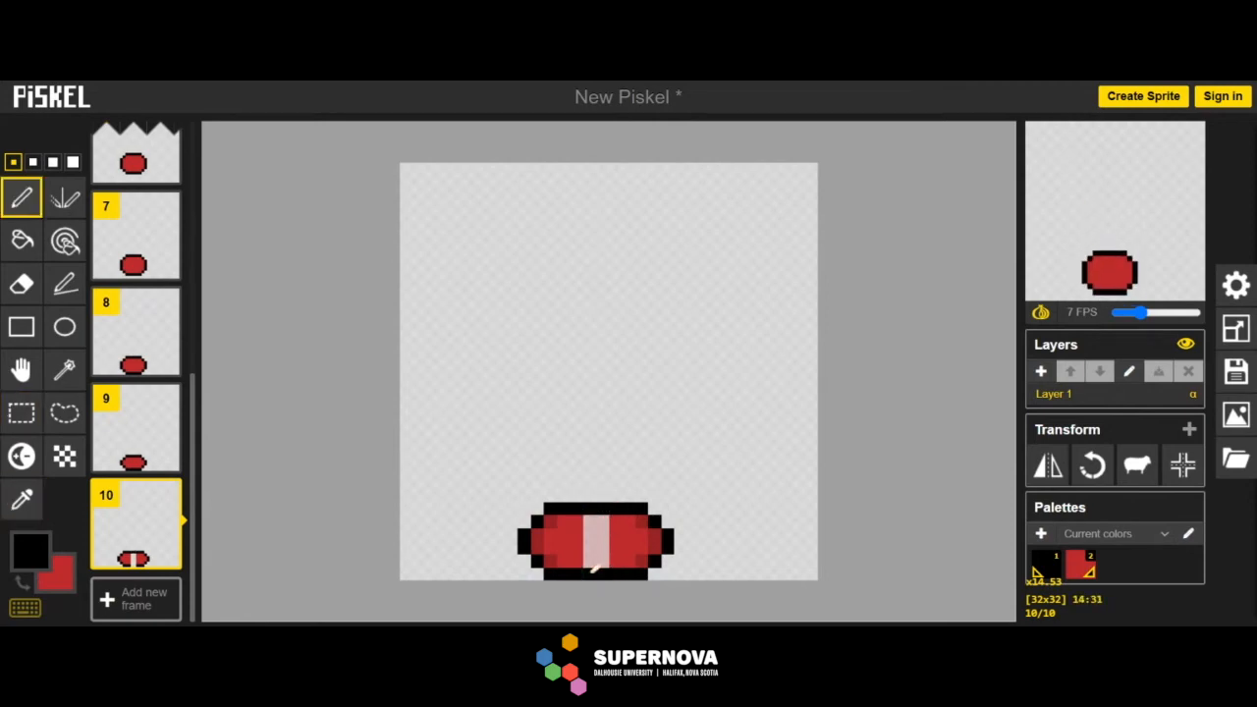
key("o")
left_click(615, 552)
key("p")
mouse_move(604, 518)
left_mouse_down()
mouse_move(599, 558)
mouse_move(591, 517)
left_mouse_up()
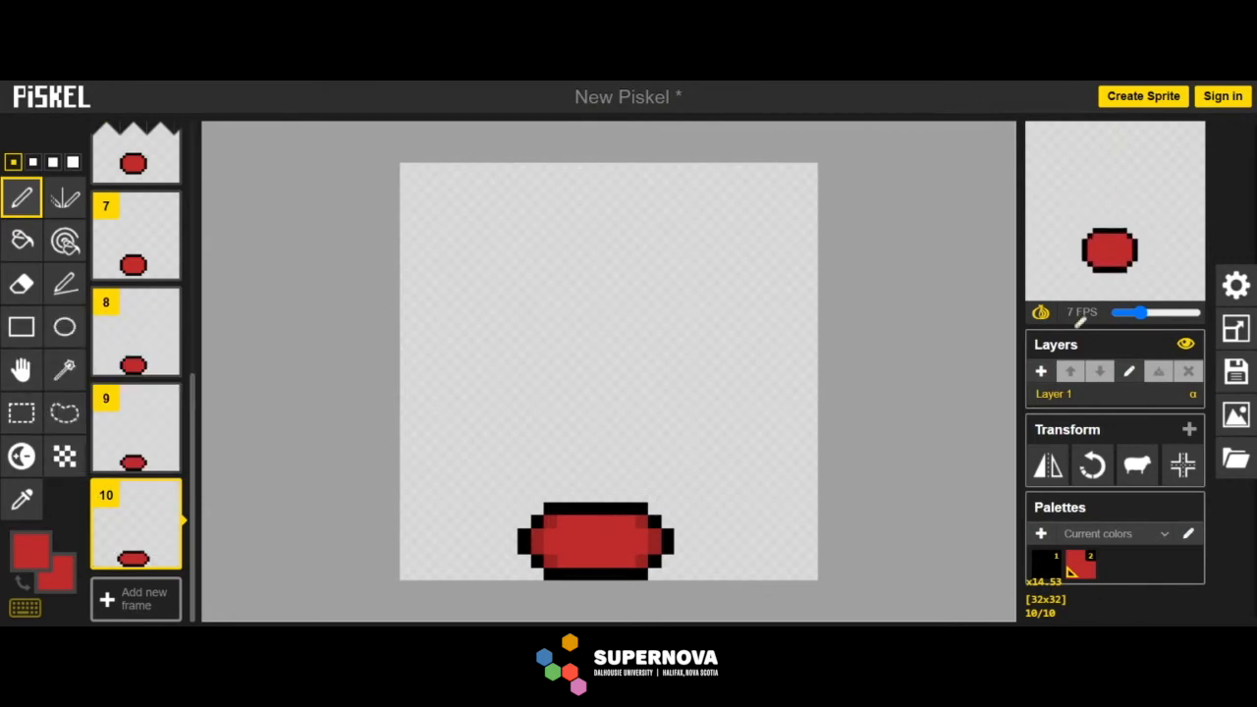
Flatten the widened ellipse in frame 10 by cutting out a one-pixel row and moving the upper part one pixel down
left_click(22, 413)
left_click_drag(510, 535, 693, 535)
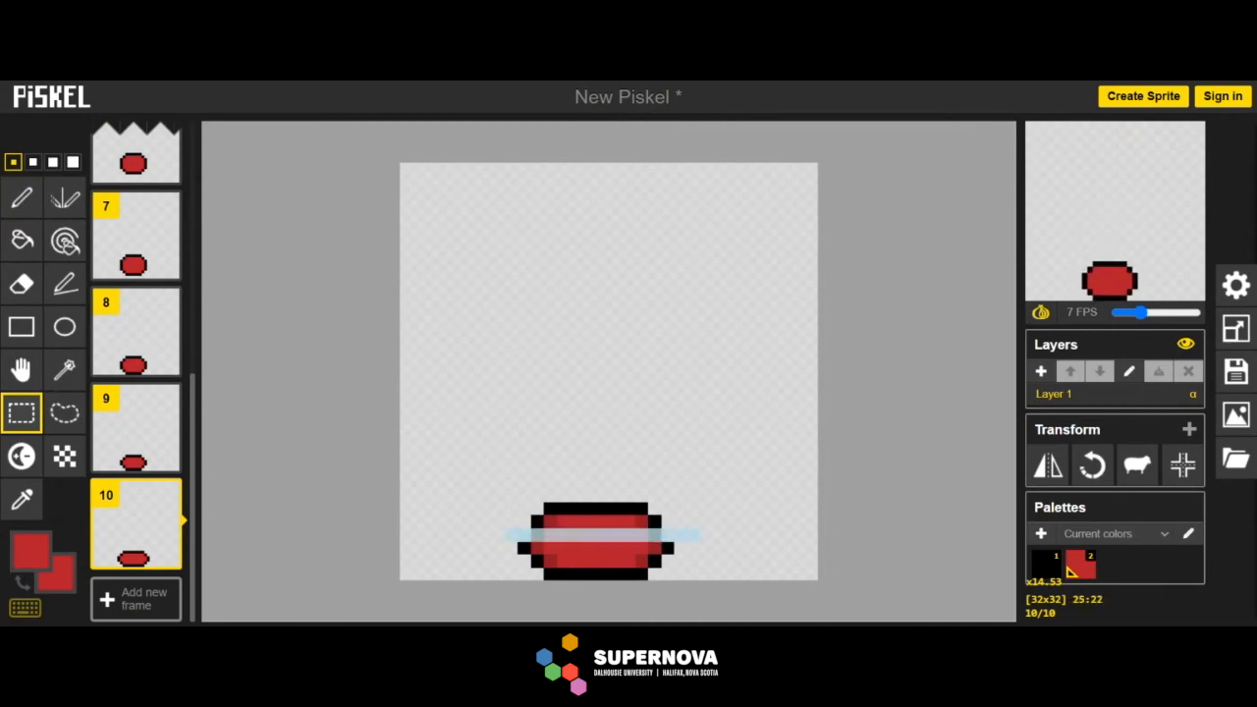
left_click_drag(667, 509, 524, 531)
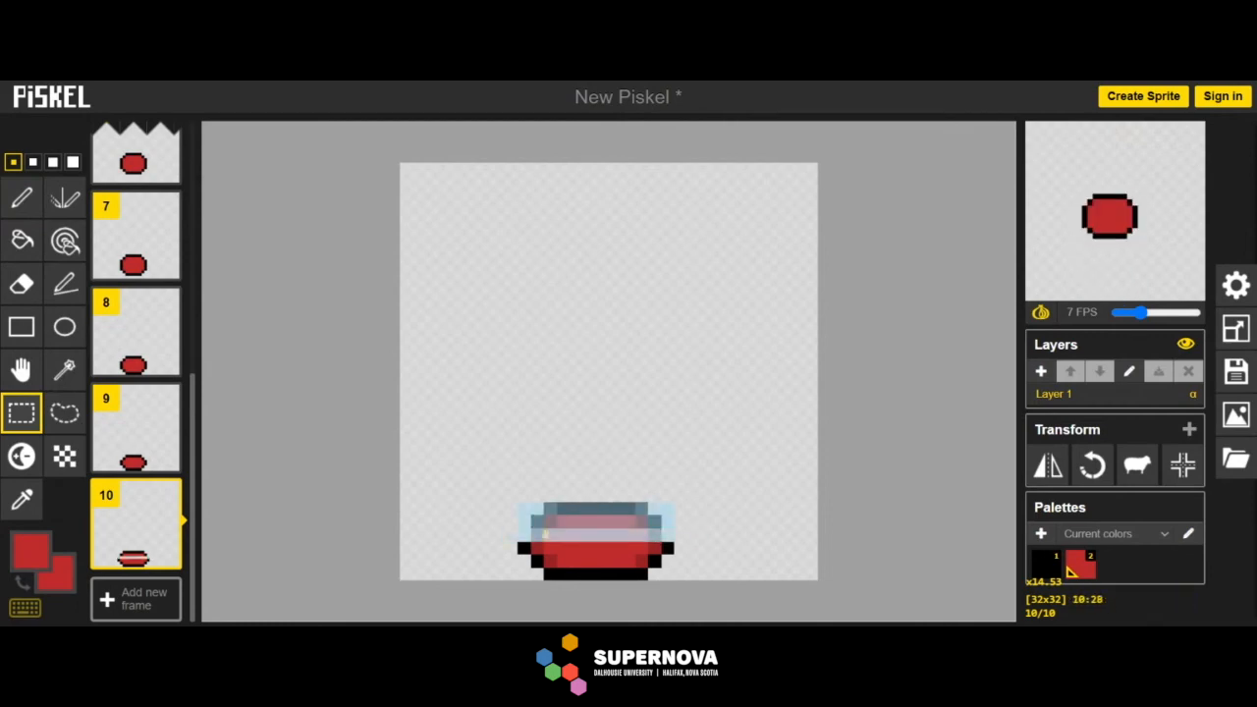
left_click_drag(597, 524, 596, 535)
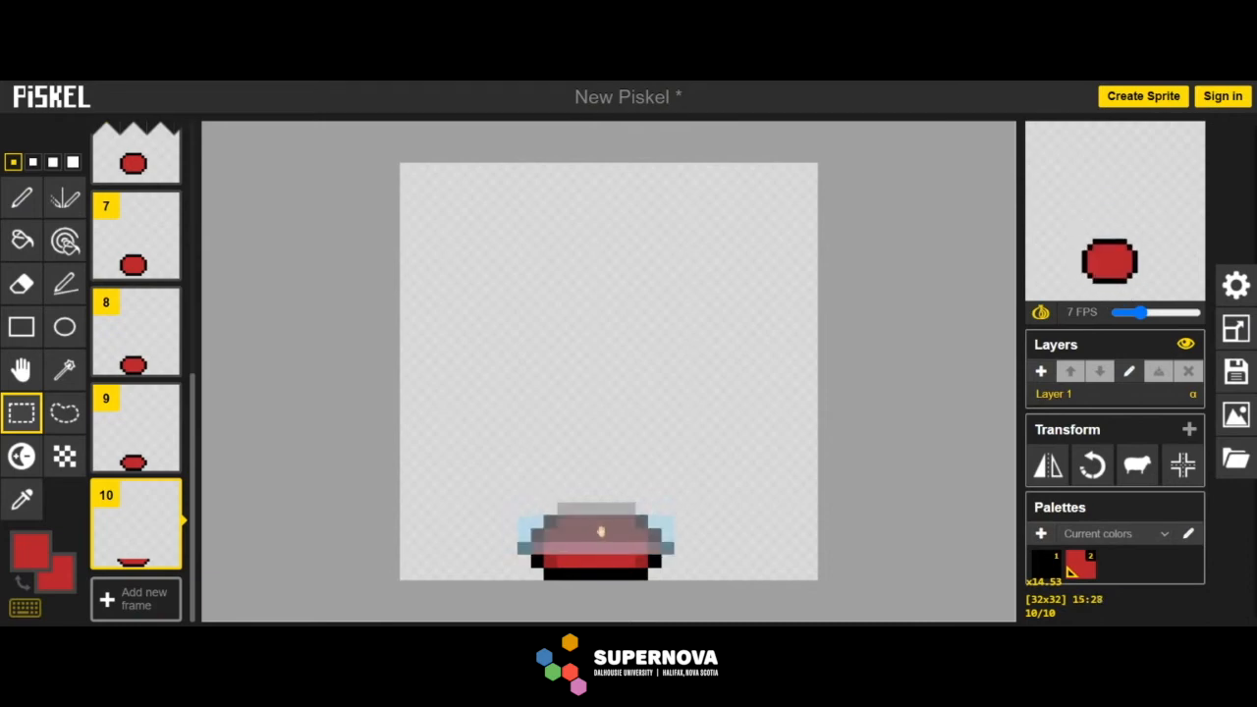
left_click(629, 437)
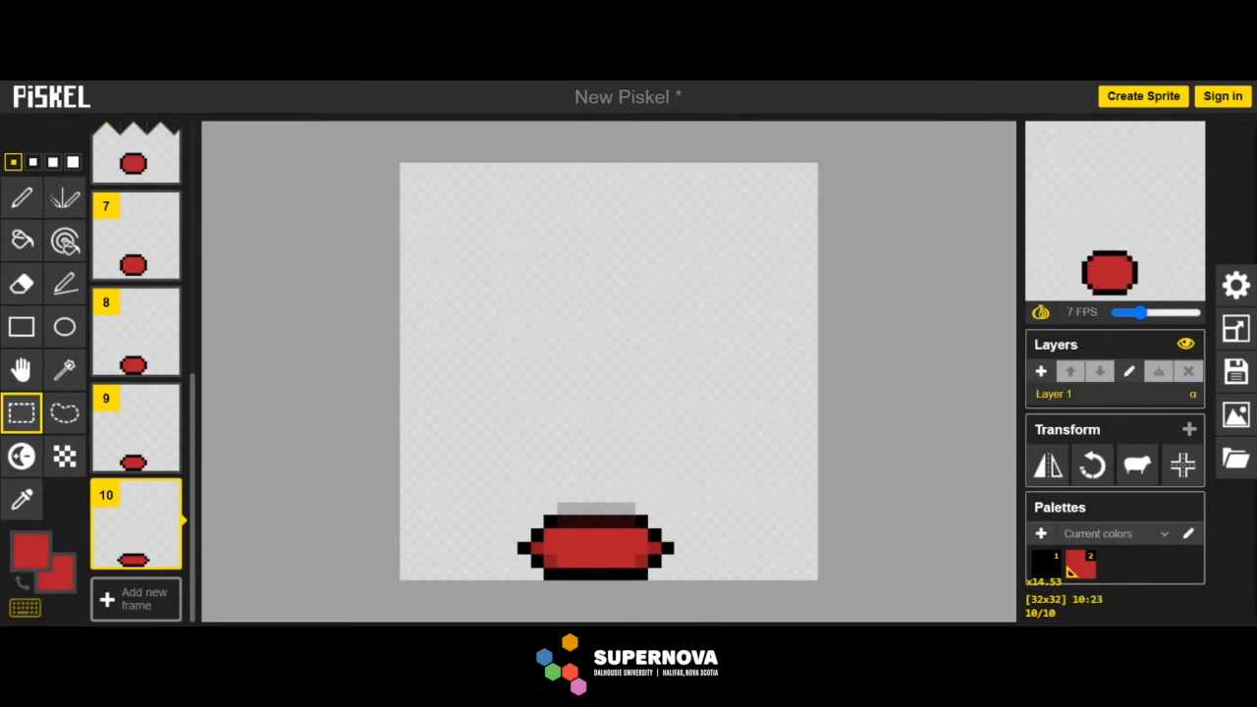
Duplicate frame 10 and spread the shape in frame 11, moving its left half one pixel left and its right half one pixel right
left_click(167, 555)
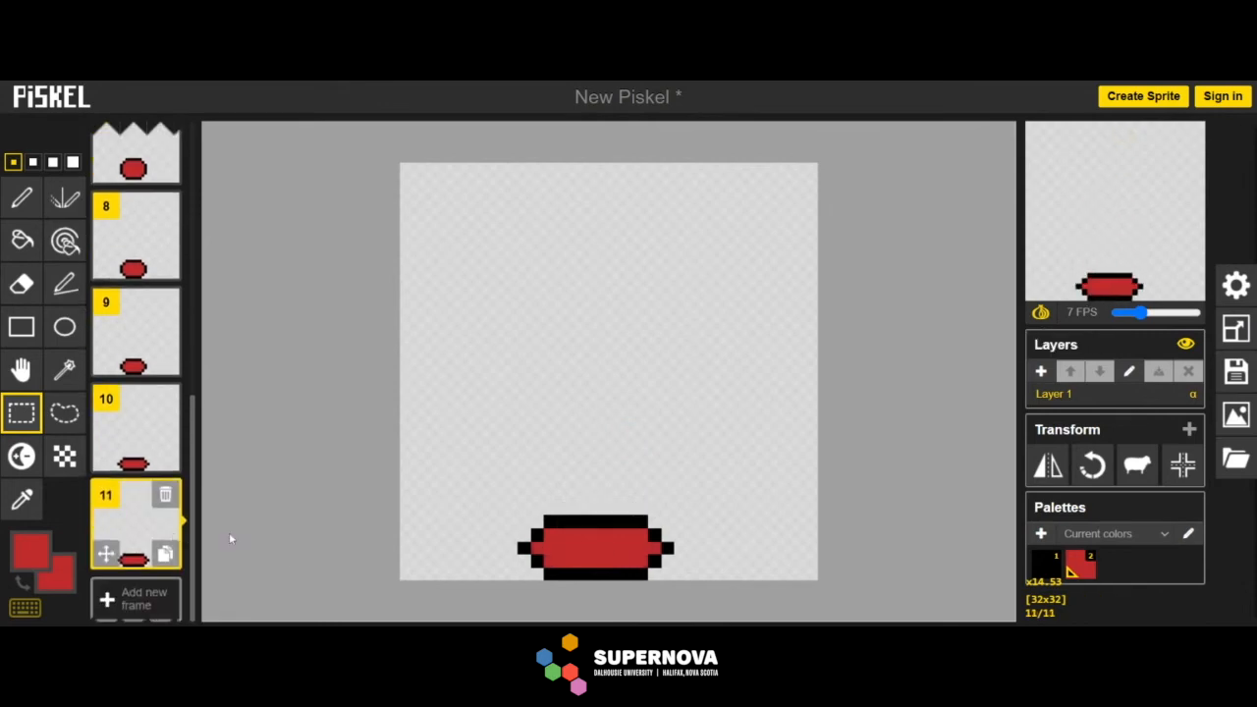
mouse_move(589, 508)
left_mouse_down()
mouse_move(523, 574)
mouse_move(498, 574)
left_mouse_up()
mouse_move(592, 553)
left_mouse_down()
mouse_move(567, 553)
mouse_move(581, 553)
left_mouse_up()
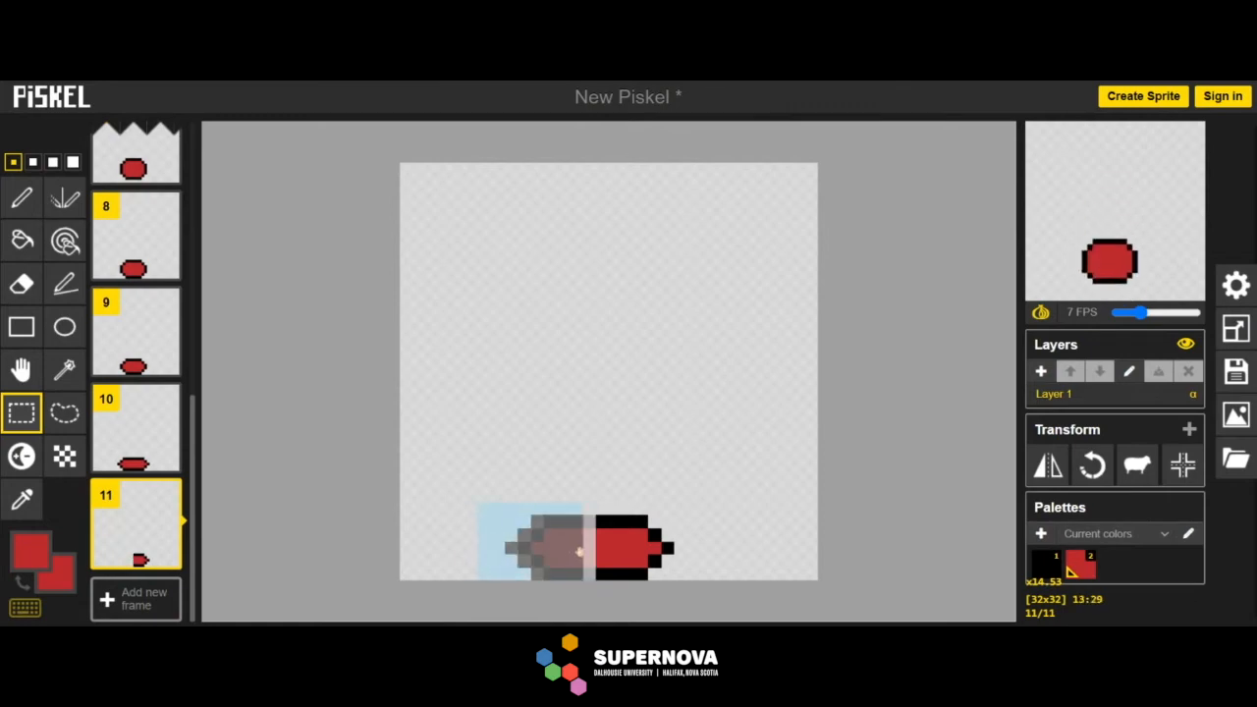
mouse_move(602, 508)
left_mouse_down()
mouse_move(667, 573)
mouse_move(658, 560)
left_mouse_up()
left_click(785, 523)
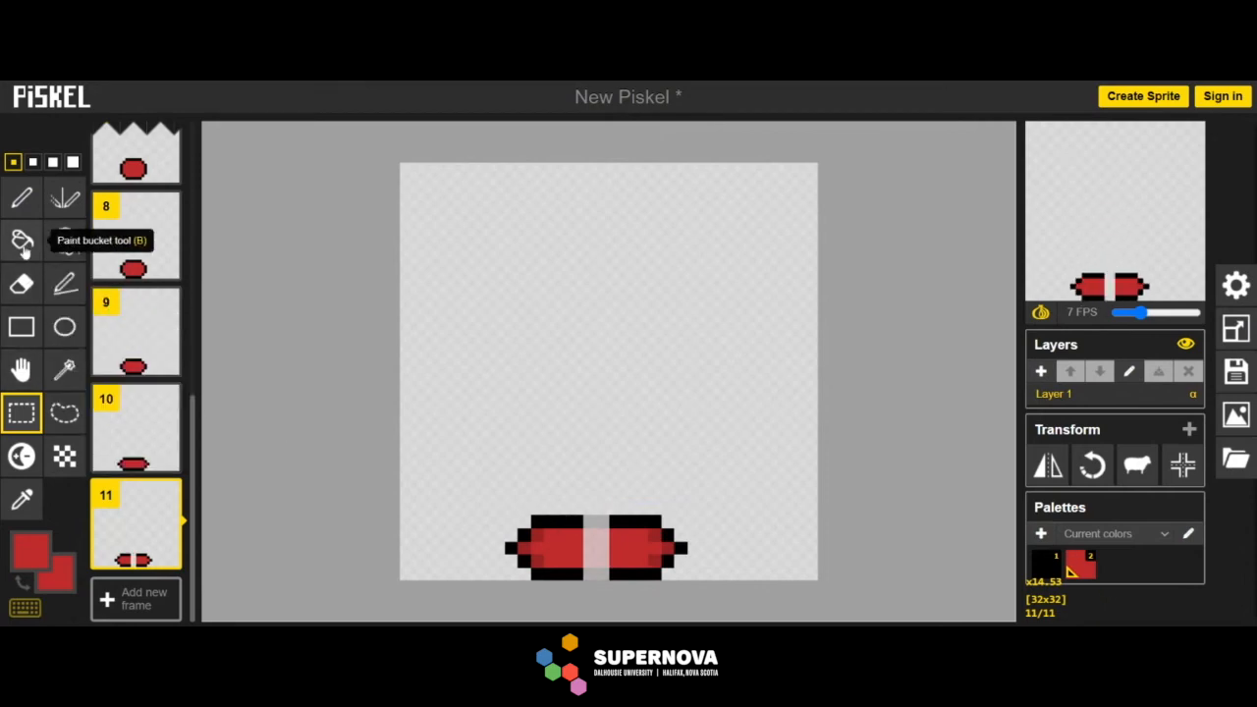
Pick black as the secondary colour and close frame 11's central gap with the Pen tool, using black for the outline and red inside
left_click(22, 197)
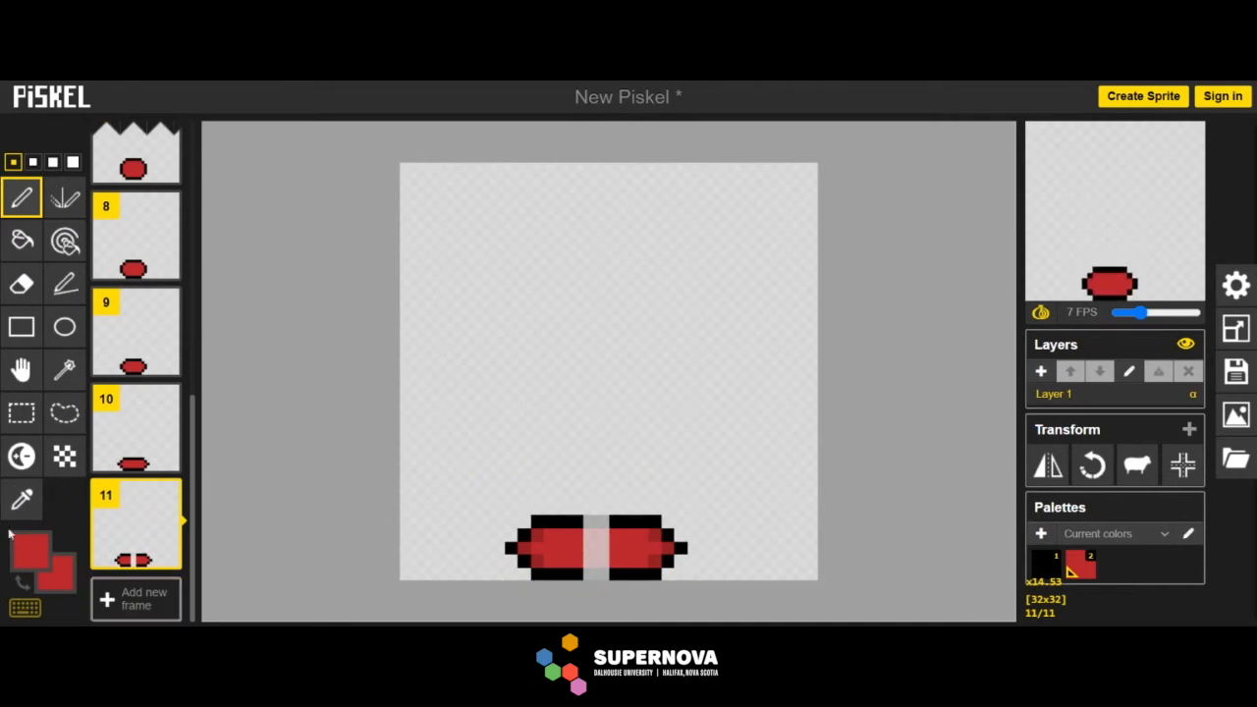
left_click(30, 551)
left_click(351, 480)
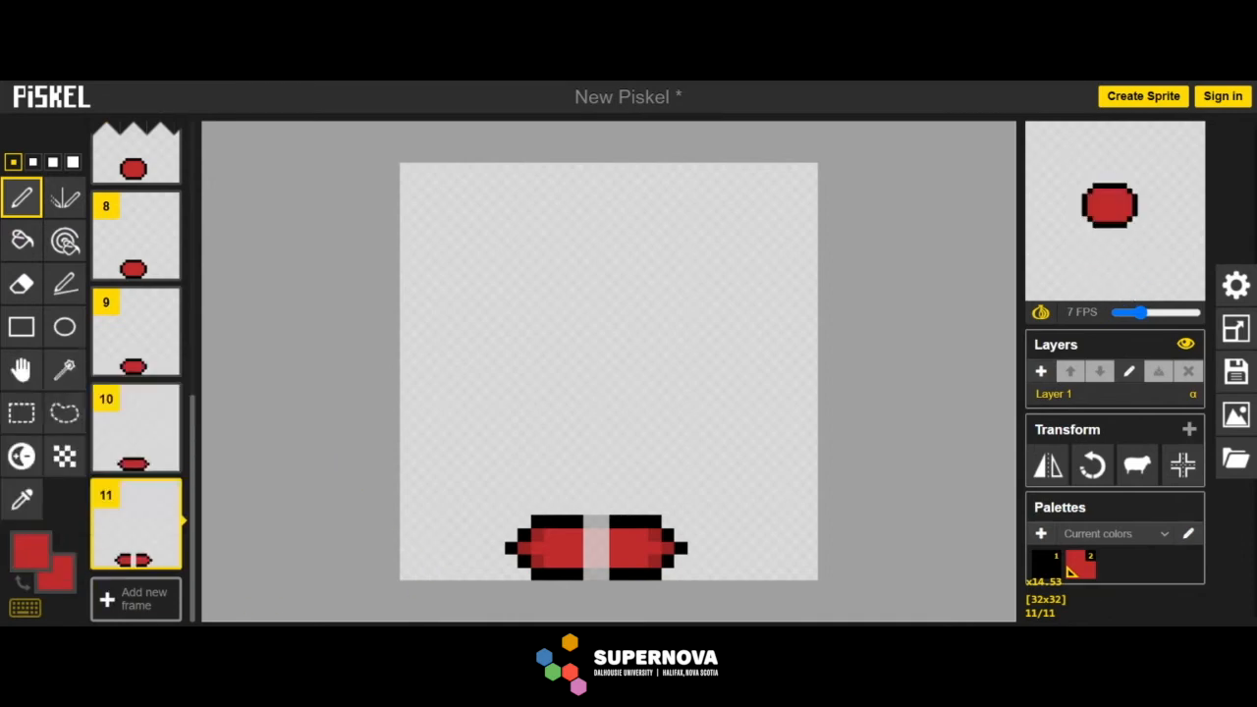
left_click(14, 513)
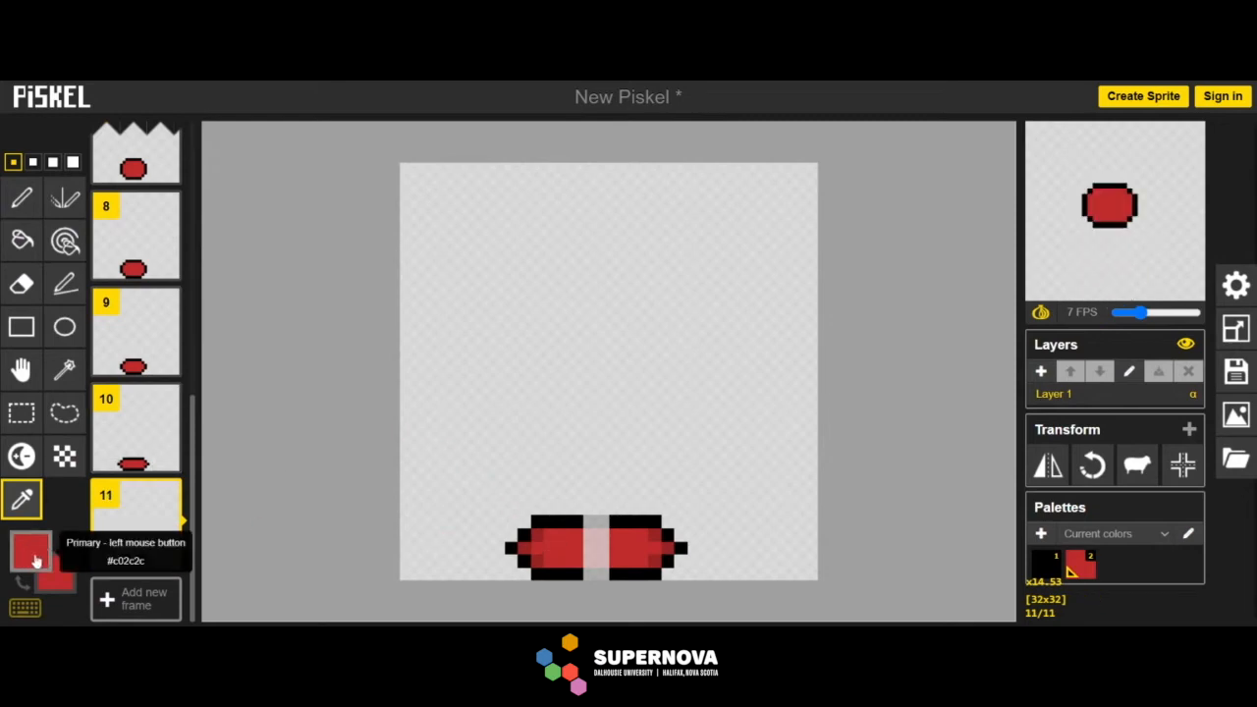
right_click(565, 520)
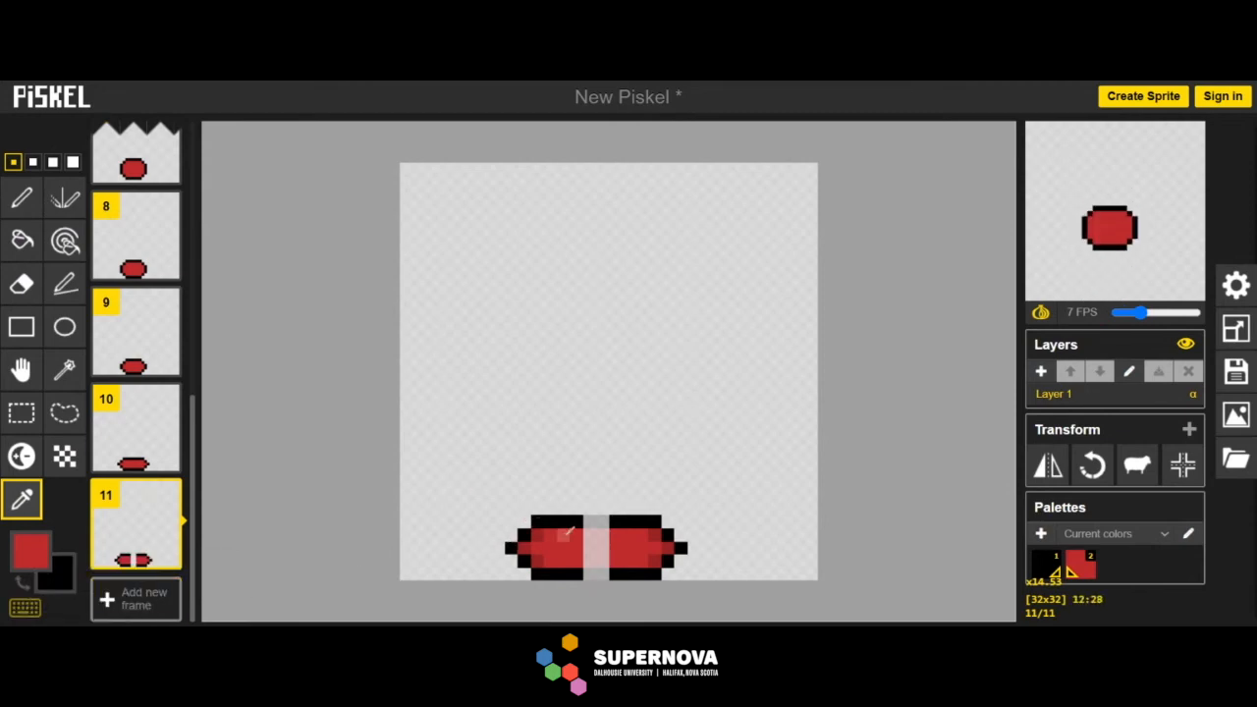
key("p")
right_click(589, 521)
right_click(605, 523)
right_click(599, 574)
right_click(586, 575)
mouse_move(590, 536)
left_mouse_down()
mouse_move(608, 535)
mouse_move(600, 553)
left_mouse_up()
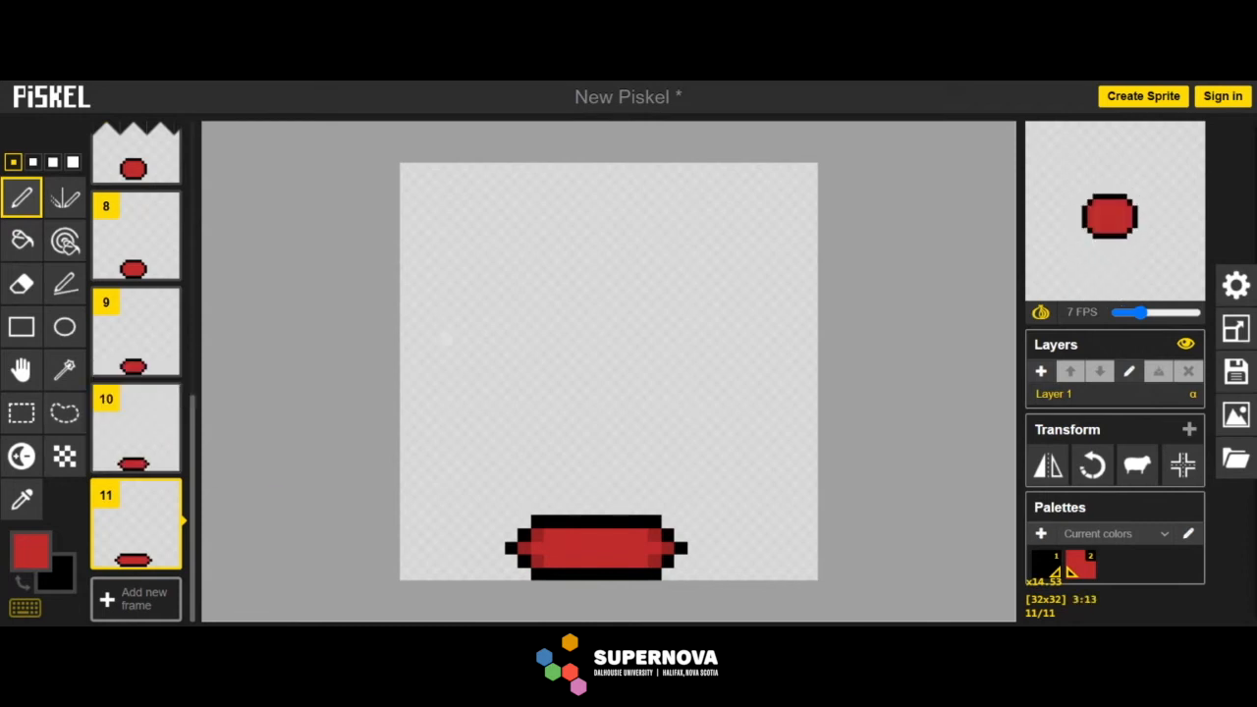
Erase the protruding pixel at each end of frame 11's shape and close the side outline in black with the Pen tool
scroll(138, 285, "up", 8)
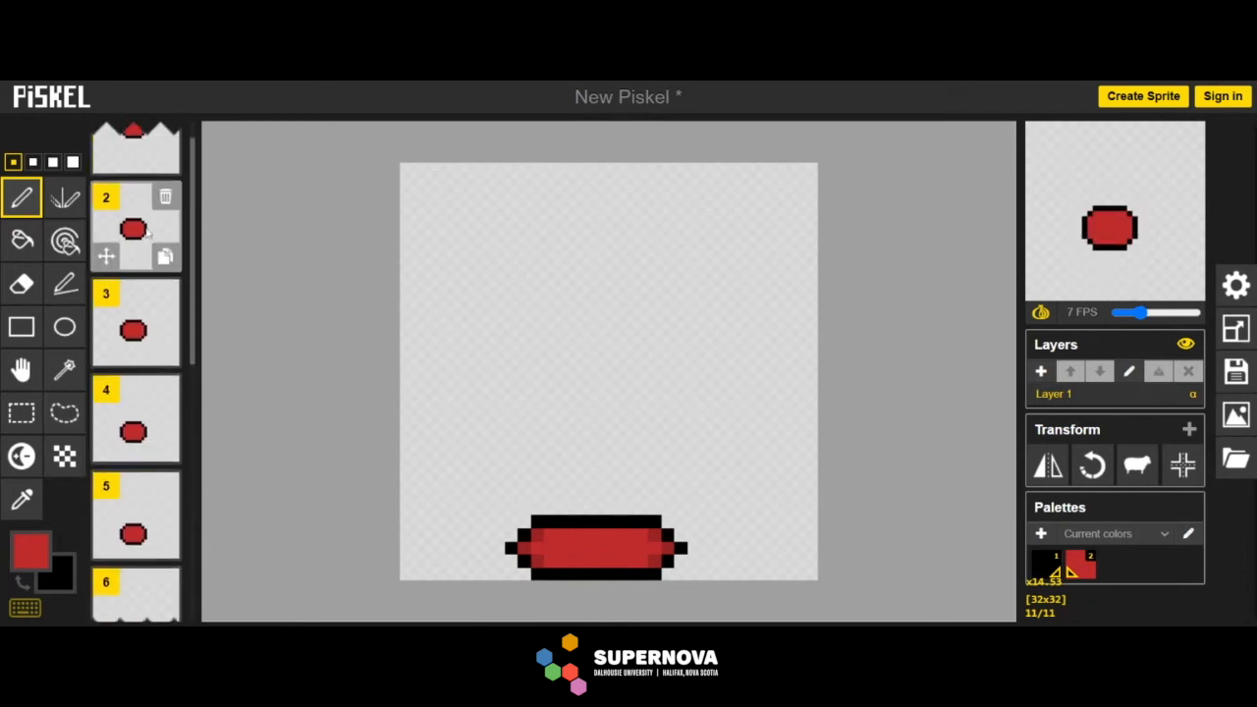
scroll(126, 227, "down", 6)
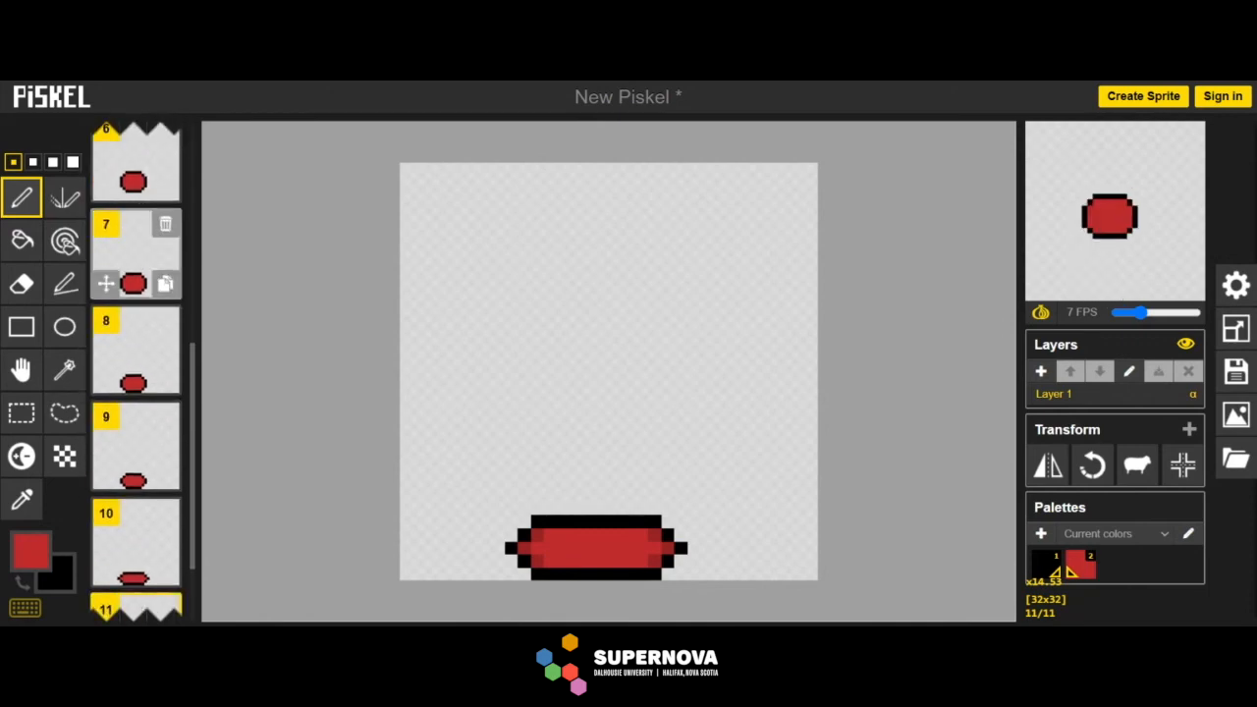
scroll(137, 232, "down", 2)
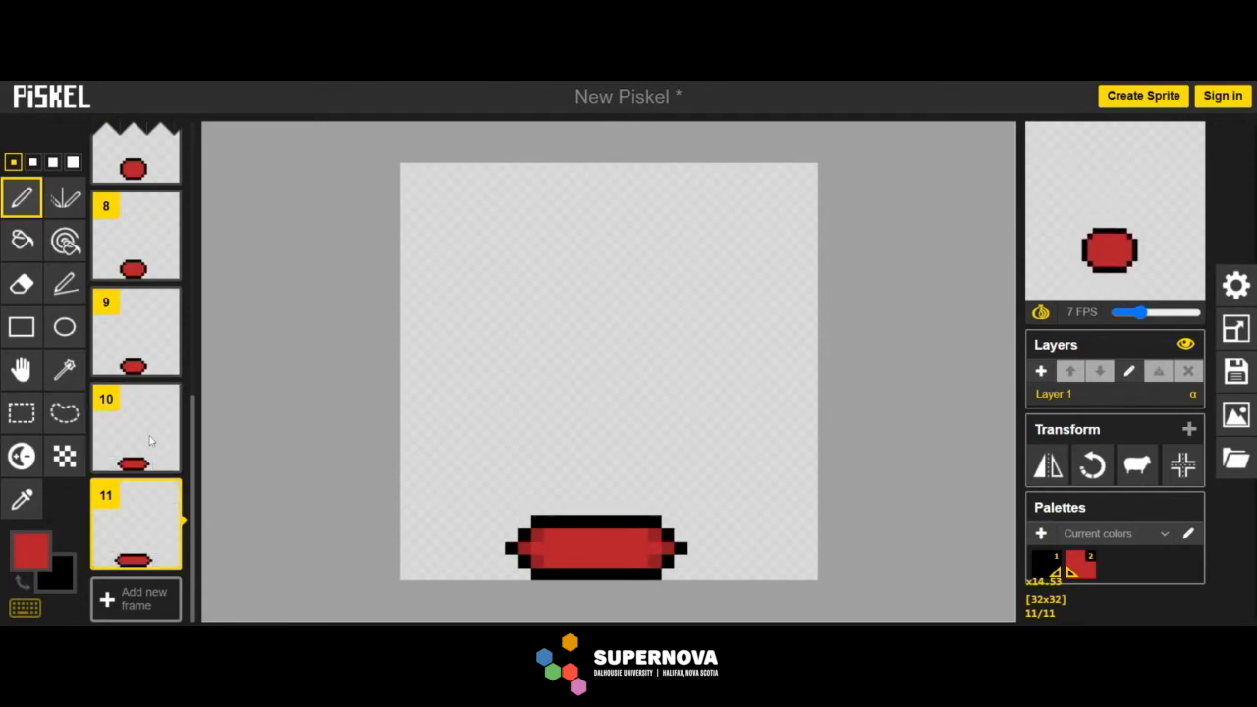
left_click(22, 283)
left_click(512, 548)
left_click(681, 548)
left_click(22, 197)
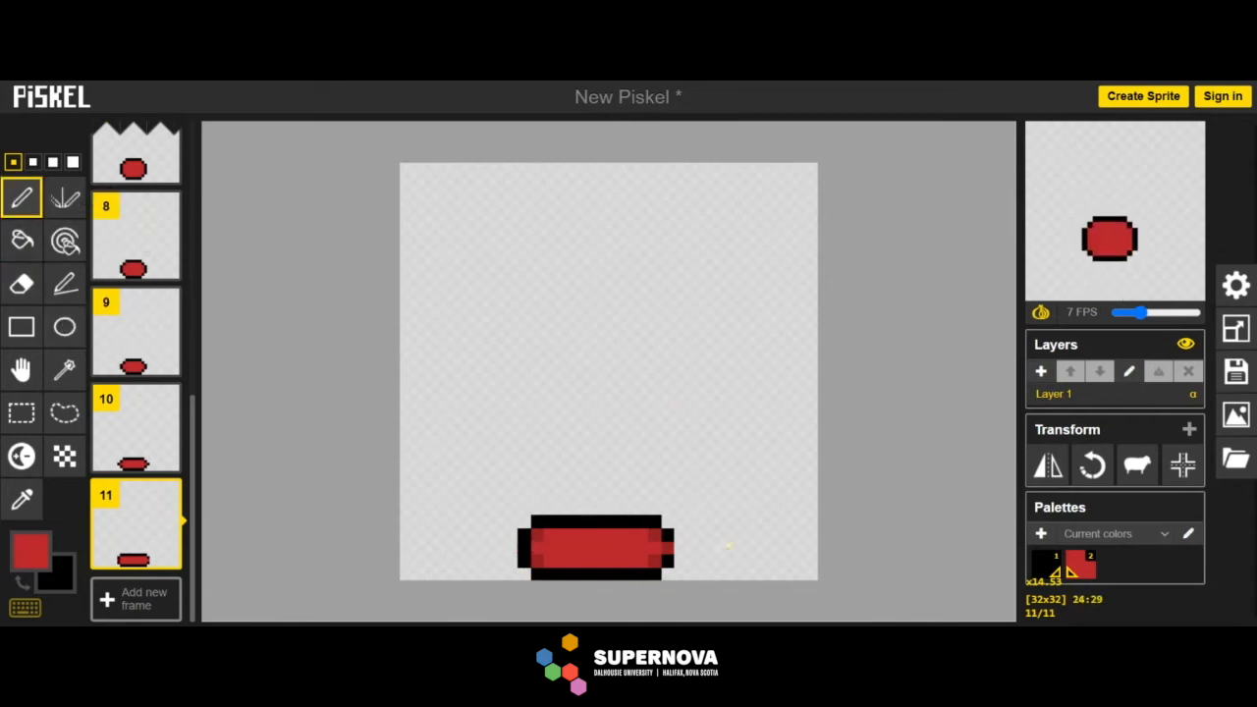
Flatten the shape in frame 11 by selecting its upper rows and moving them one pixel down
left_click(22, 413)
left_click_drag(498, 521, 693, 534)
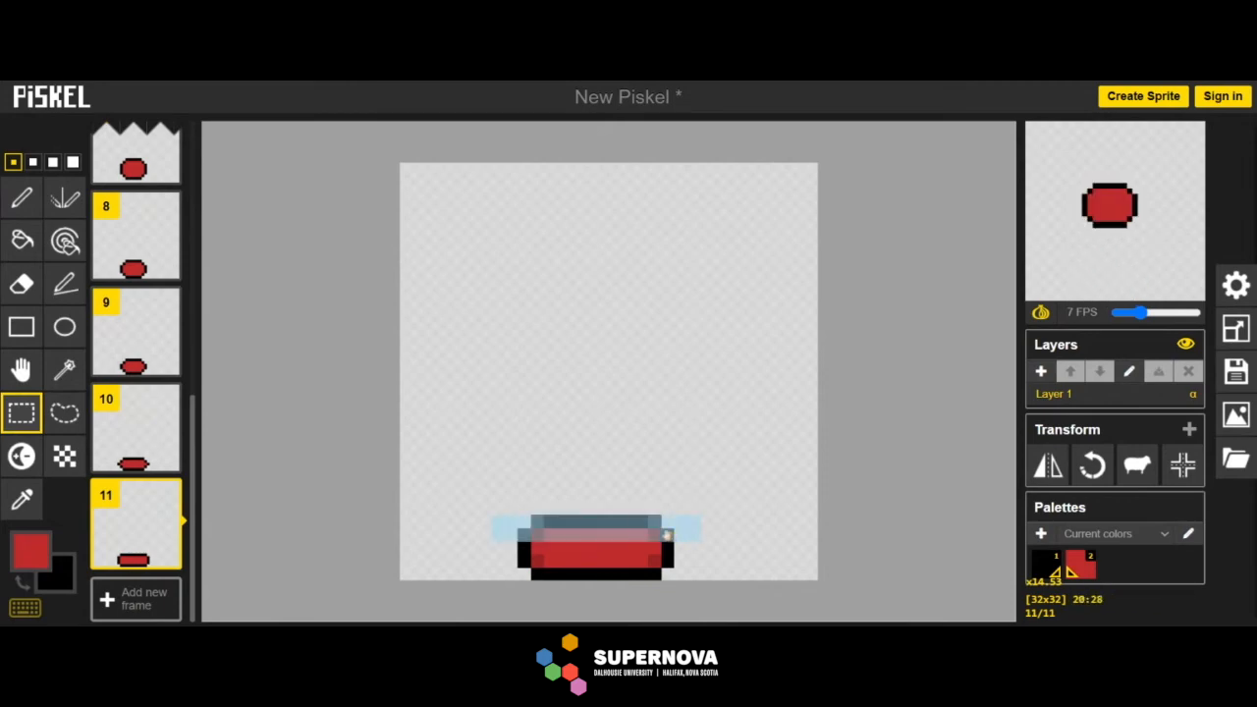
left_click_drag(618, 525, 619, 539)
left_click(669, 457)
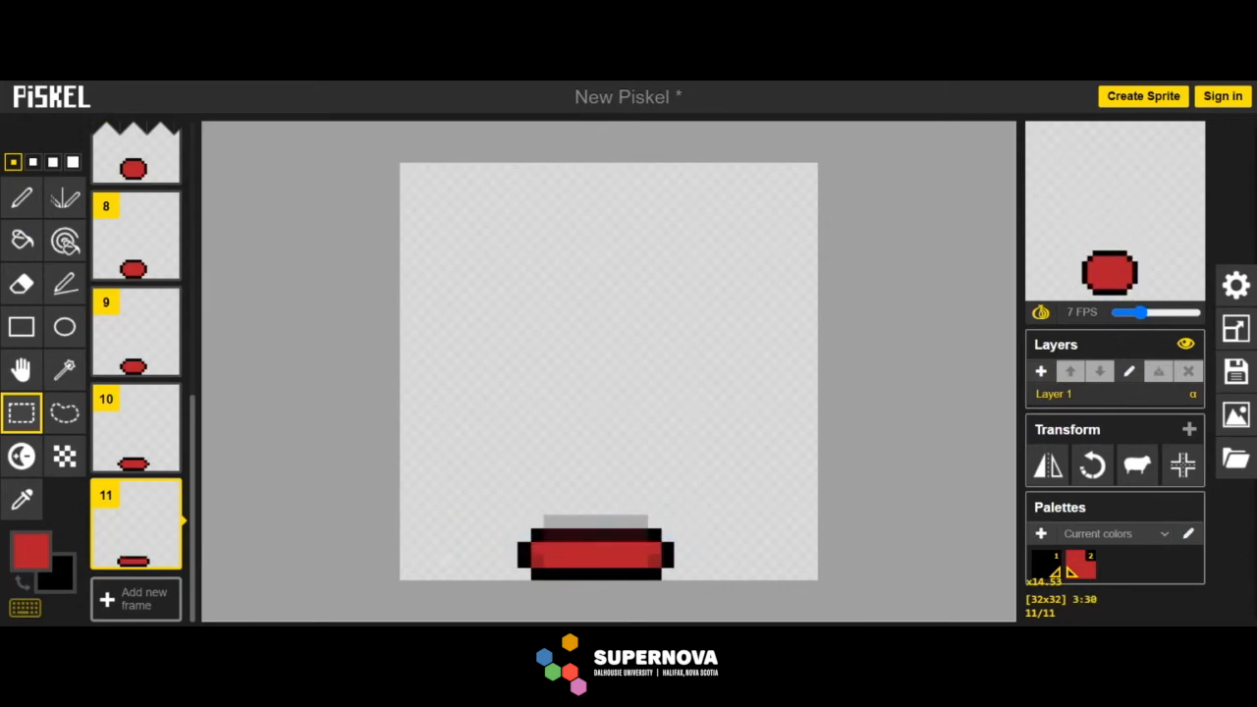
Spread the flattened shape in frame 11 again, moving each half one pixel outward
mouse_move(590, 521)
left_mouse_down()
mouse_move(589, 547)
mouse_move(510, 573)
mouse_move(558, 562)
mouse_move(590, 522)
mouse_move(667, 573)
mouse_move(668, 562)
left_mouse_up()
left_click(589, 496)
left_click(654, 496)
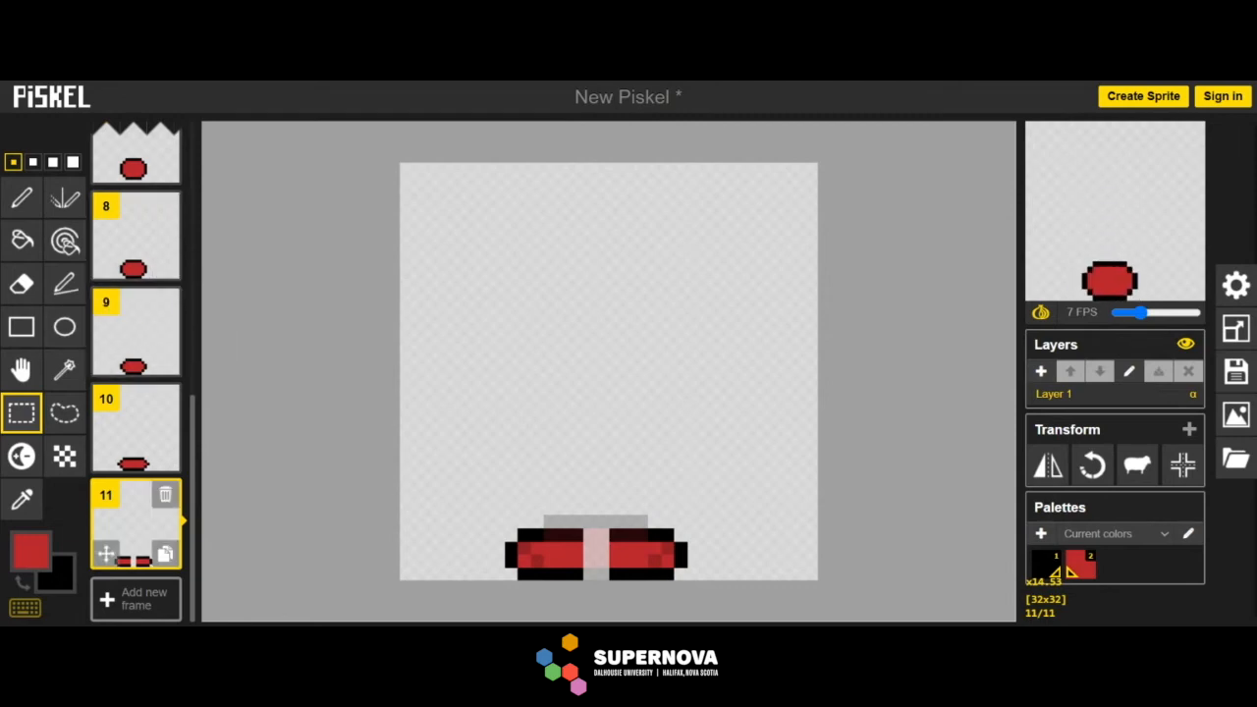
Fill the new central gap in frame 11 with the Pen tool, using black for the outline rows and red inside
left_click(23, 239)
left_click(21, 197)
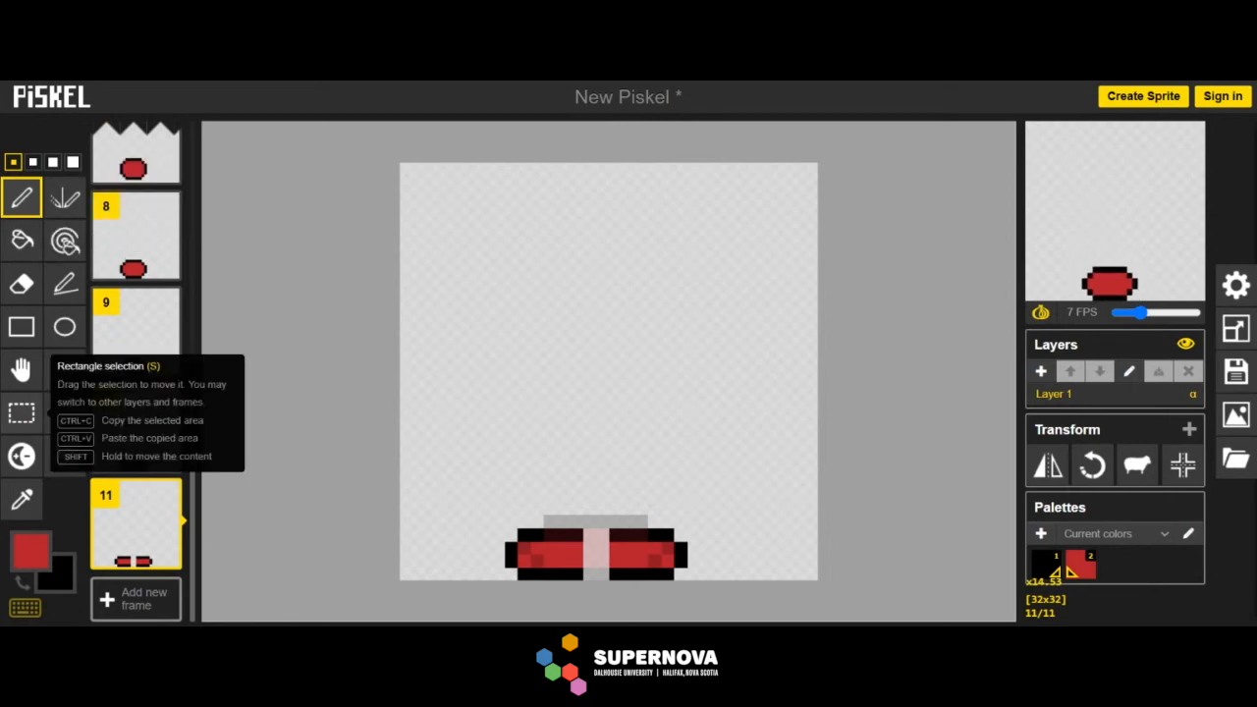
left_click(65, 284)
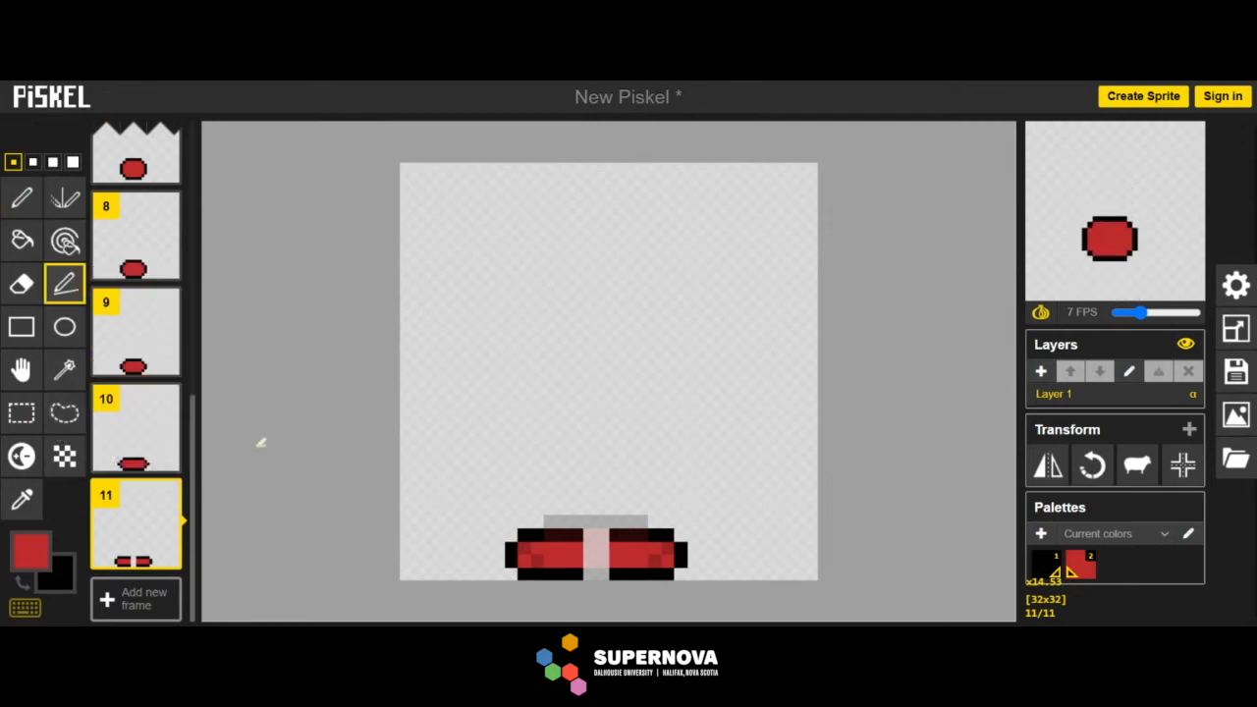
left_click(22, 198)
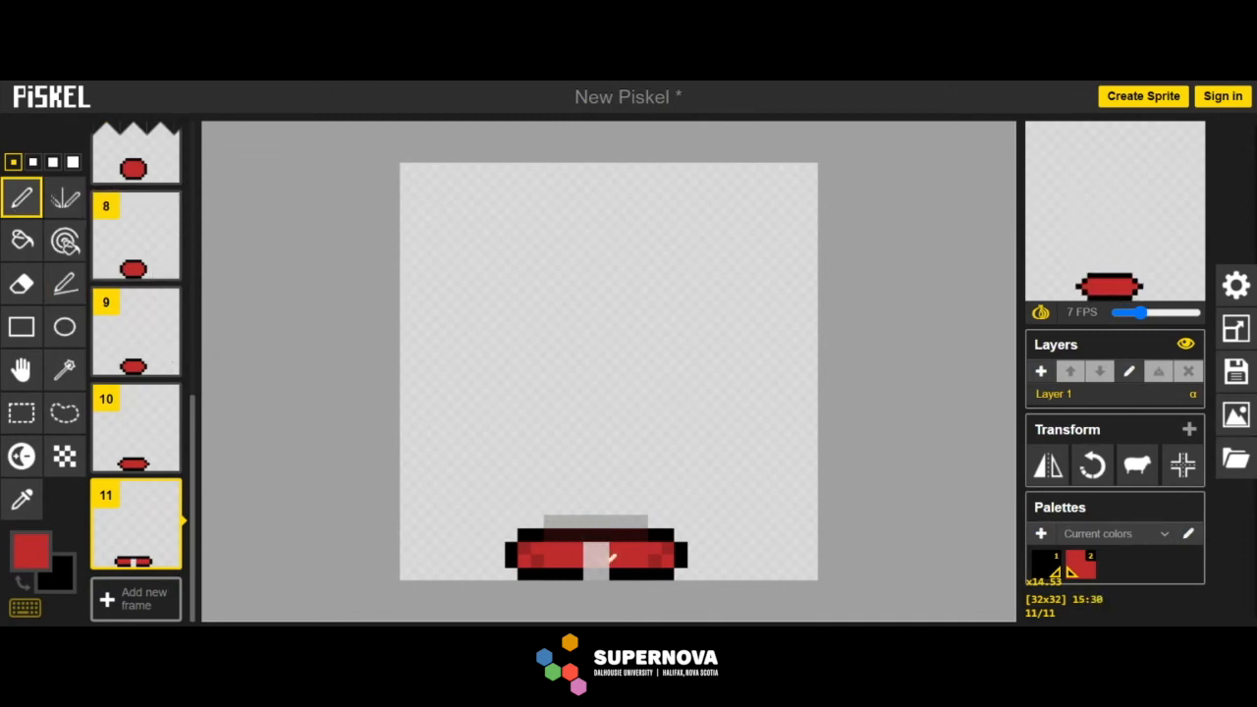
left_click_drag(589, 554, 602, 548)
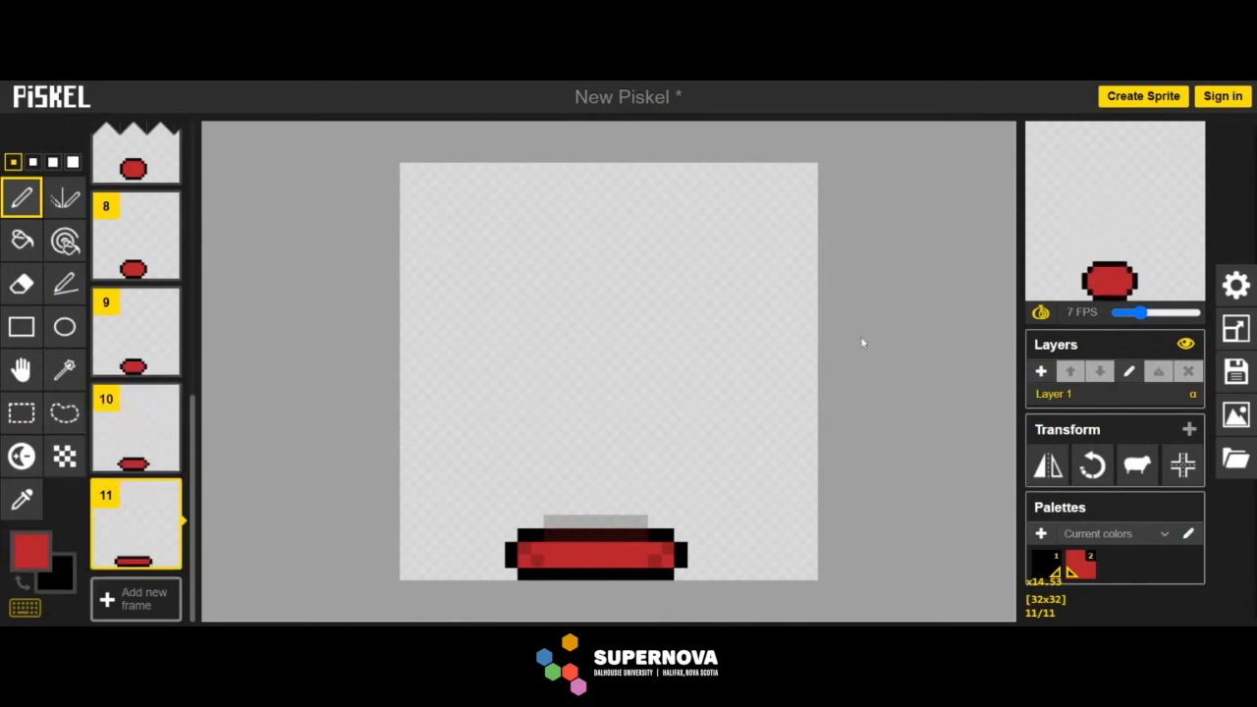
Check the animation preview at original size (1x), and return it to full size
scroll(633, 369, "down", 5)
scroll(634, 370, "down", 2)
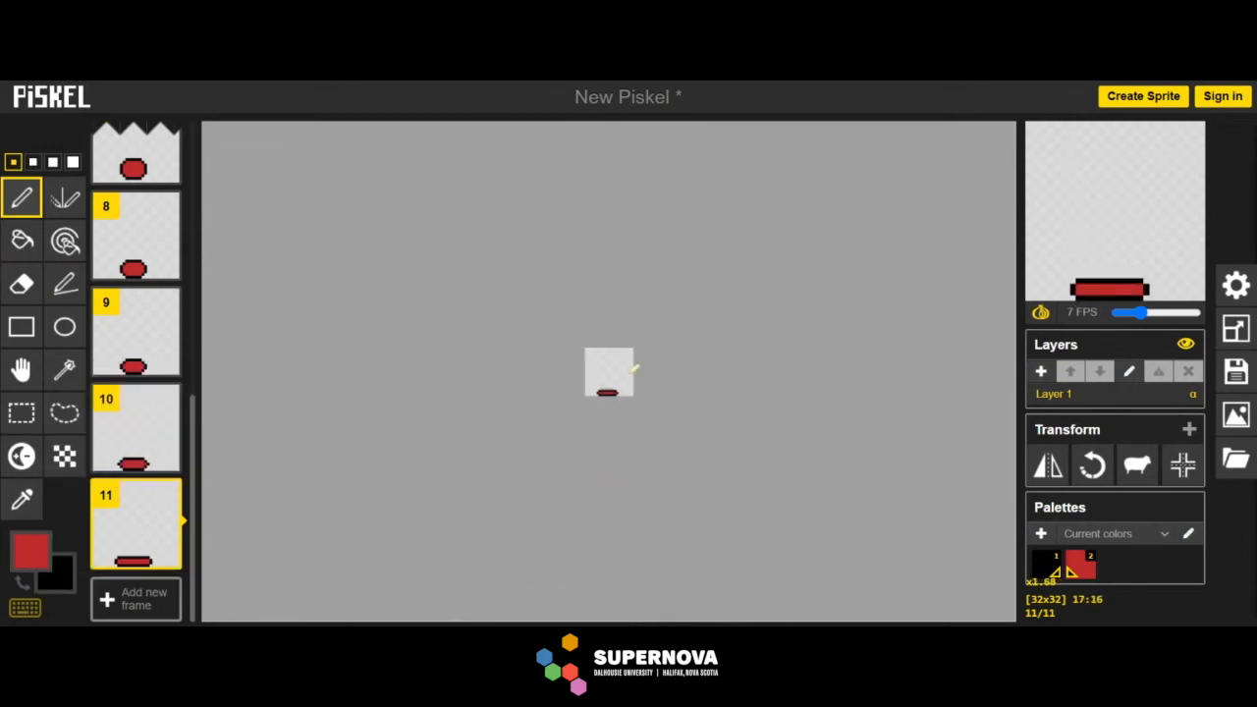
left_click(1125, 140)
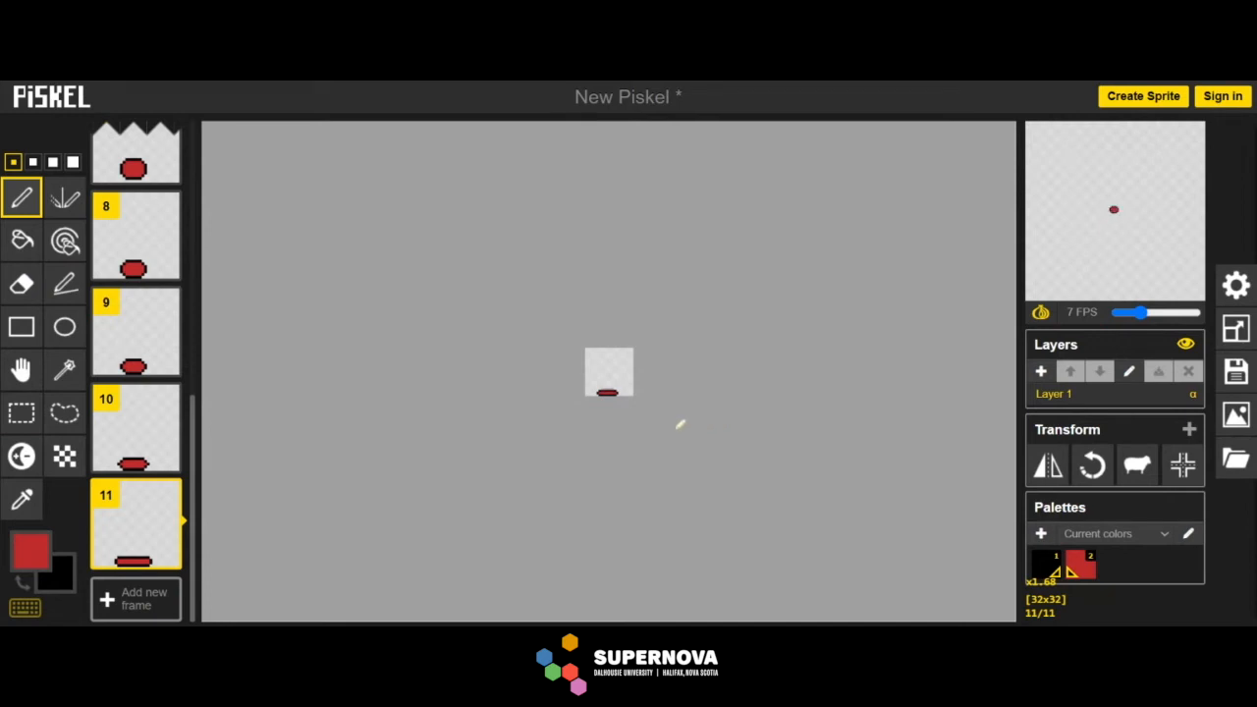
scroll(673, 404, "up", 1)
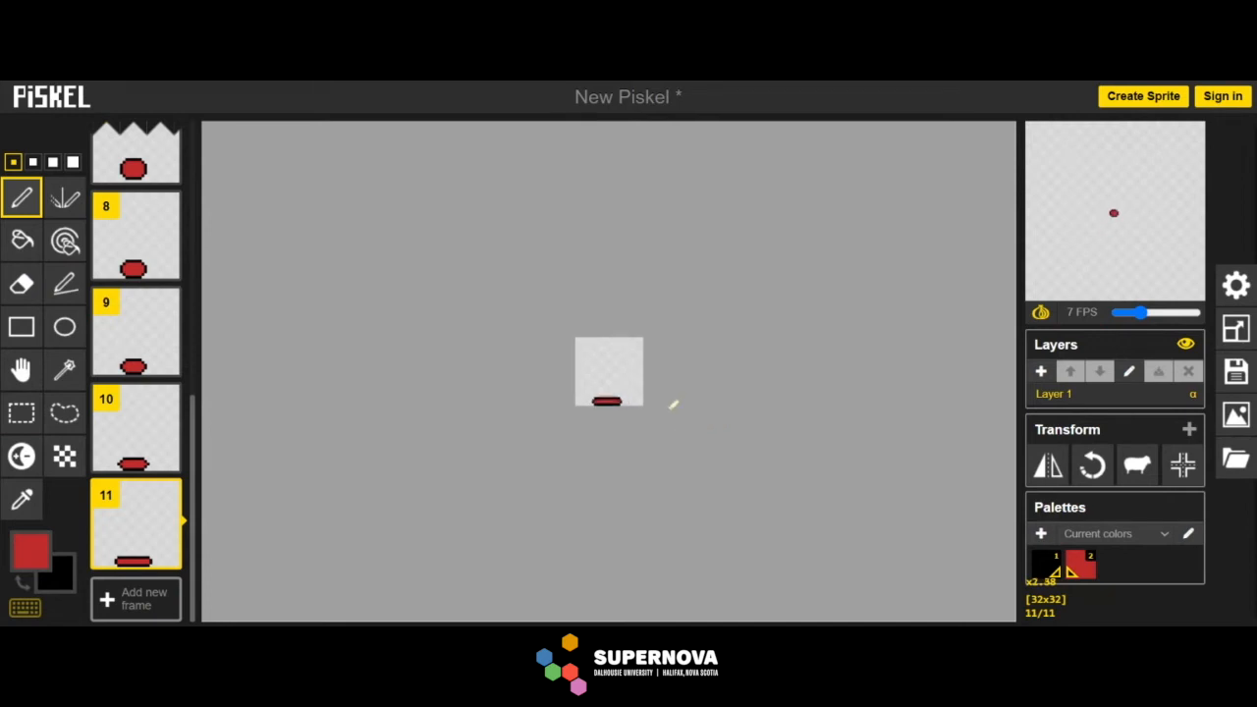
scroll(673, 403, "up", 5)
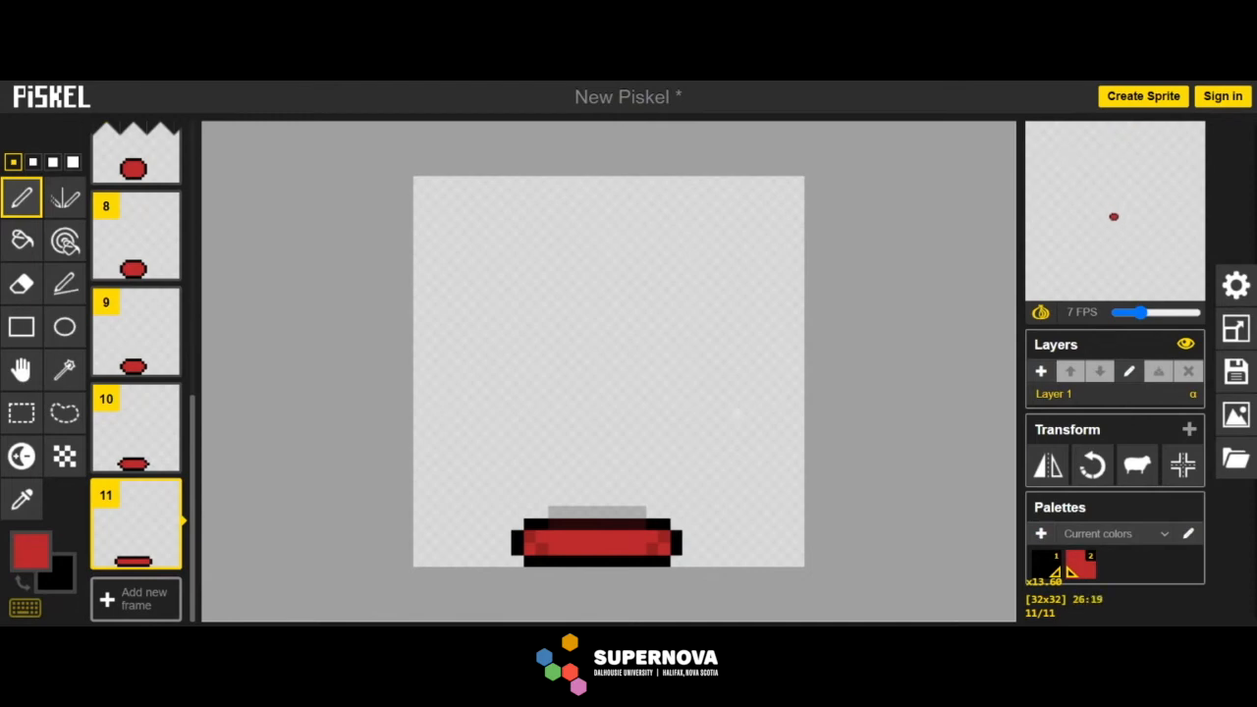
mouse_move(1124, 139)
mouse_move(1114, 211)
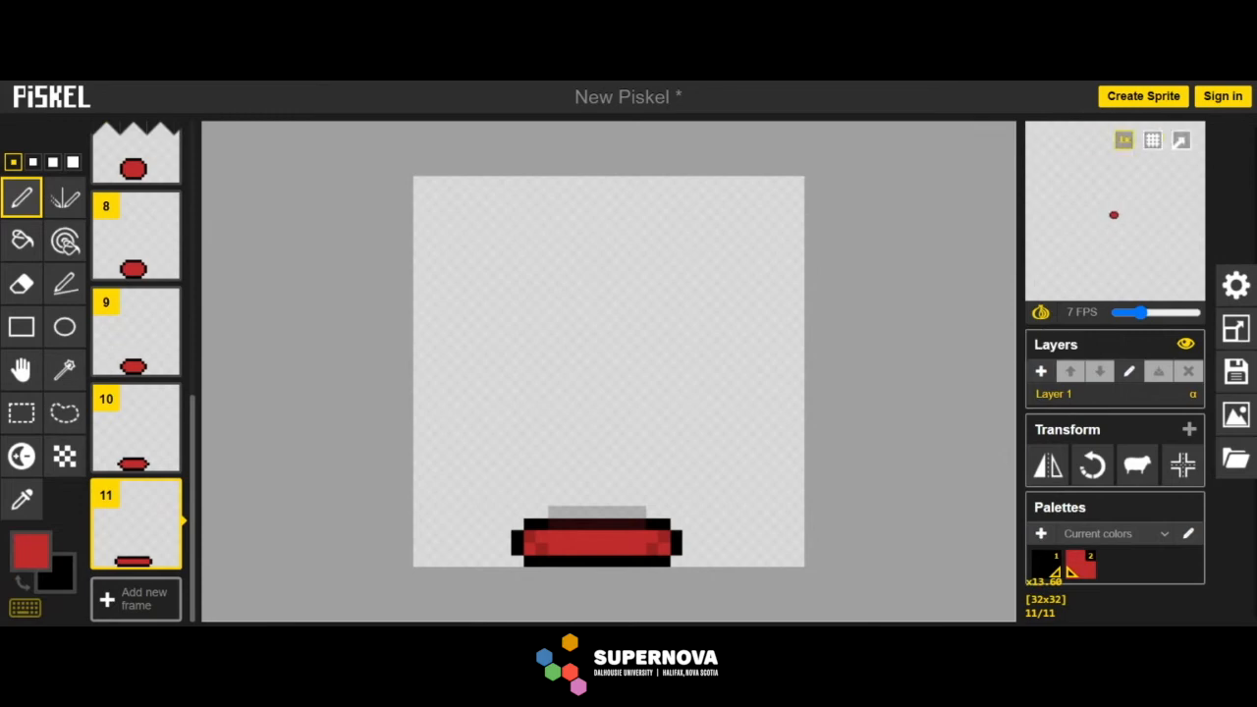
mouse_move(1123, 140)
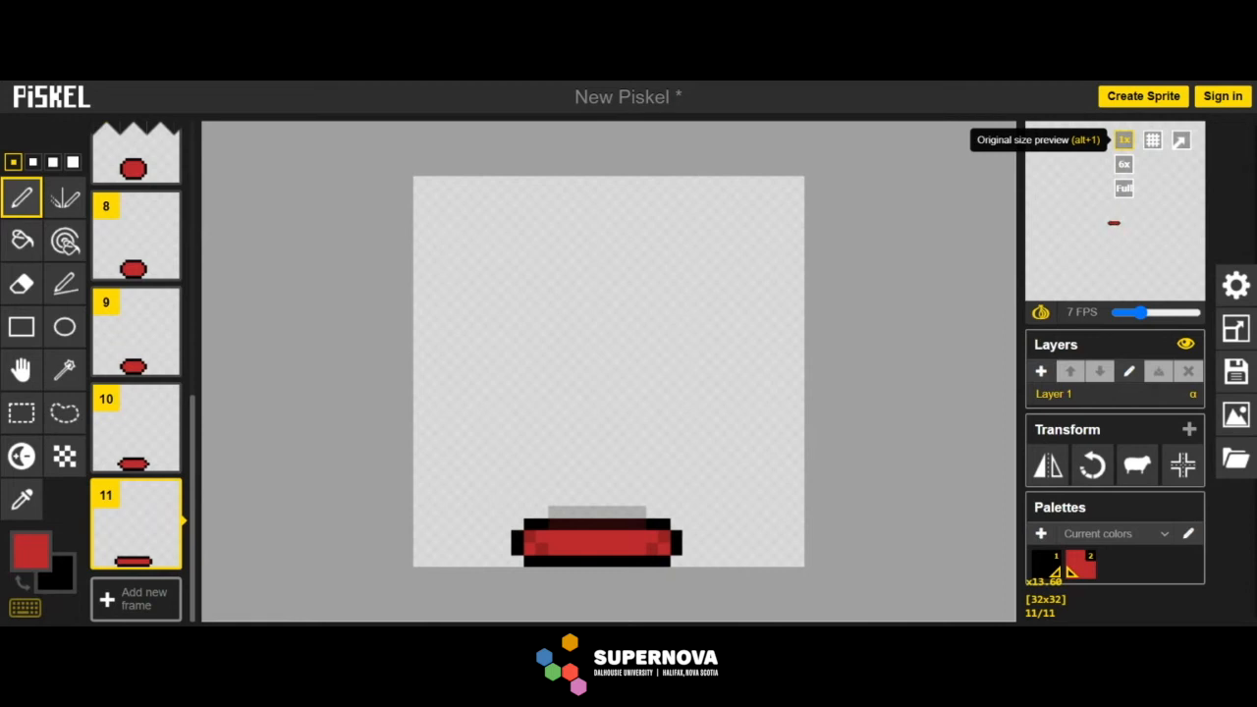
left_click(1123, 188)
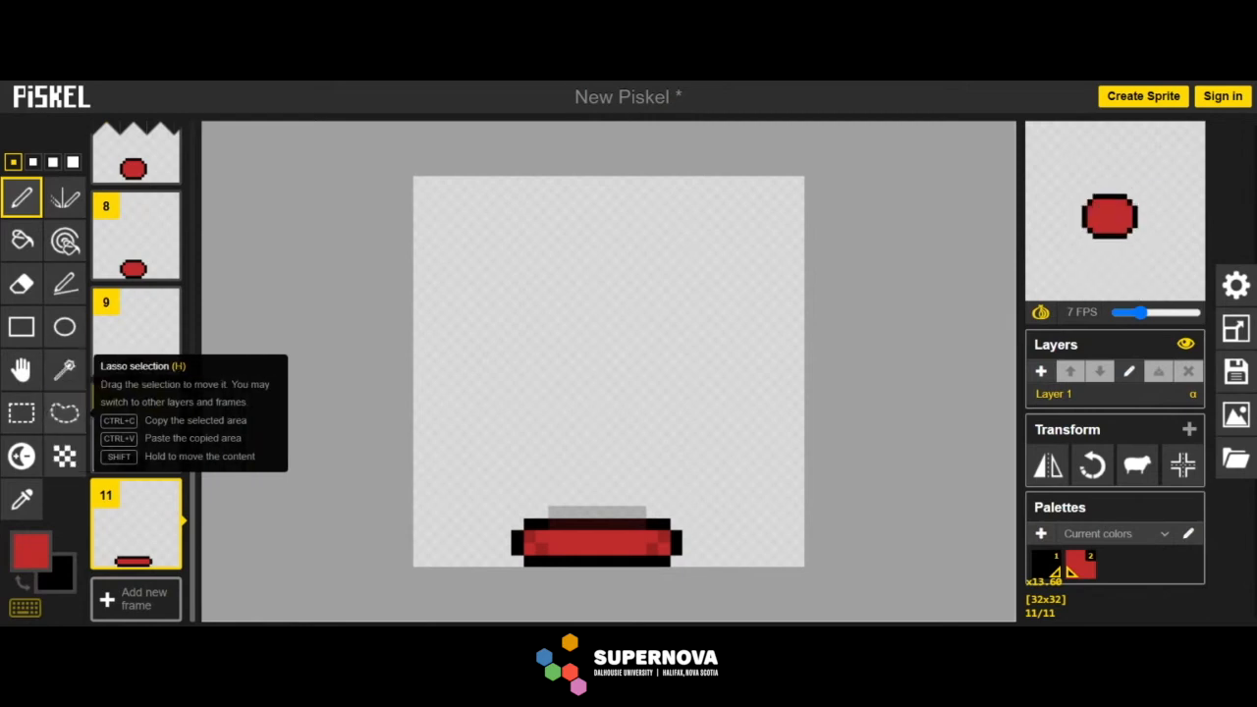
Select the squashed shape in frame 11 with Rectangle selection and move only the selection area around the canvas, without its content
left_click(20, 416)
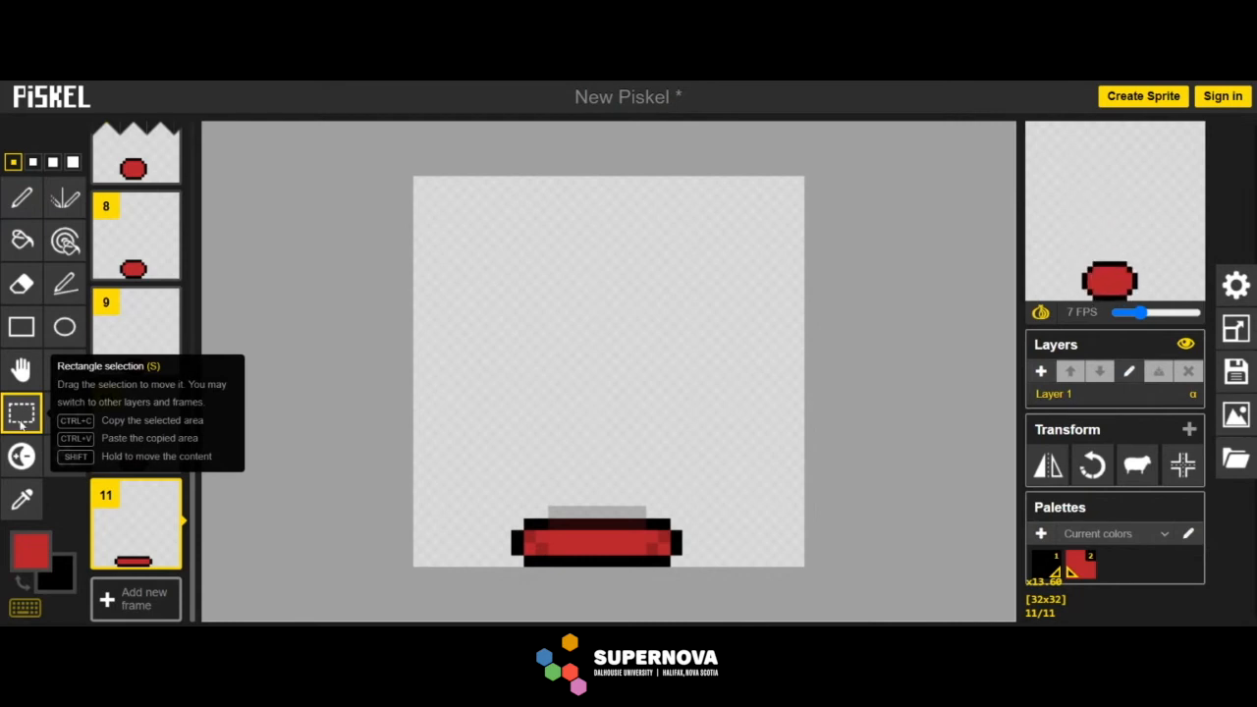
left_click(65, 418)
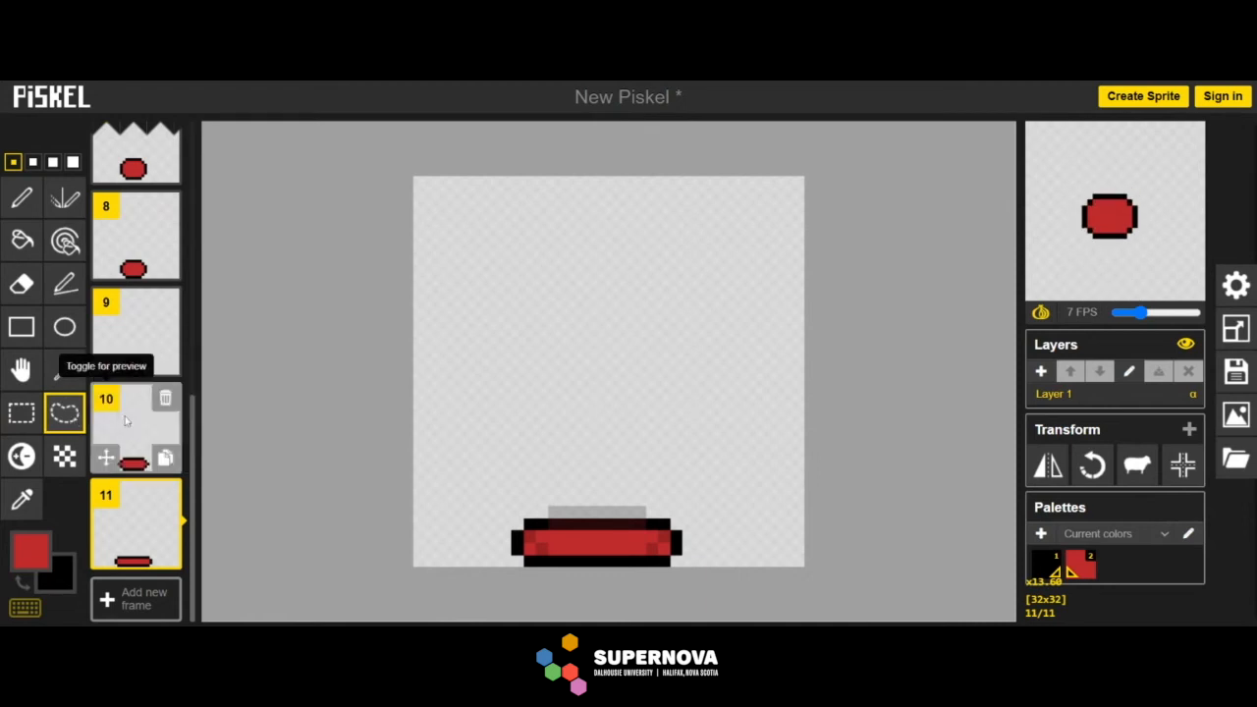
left_click(20, 416)
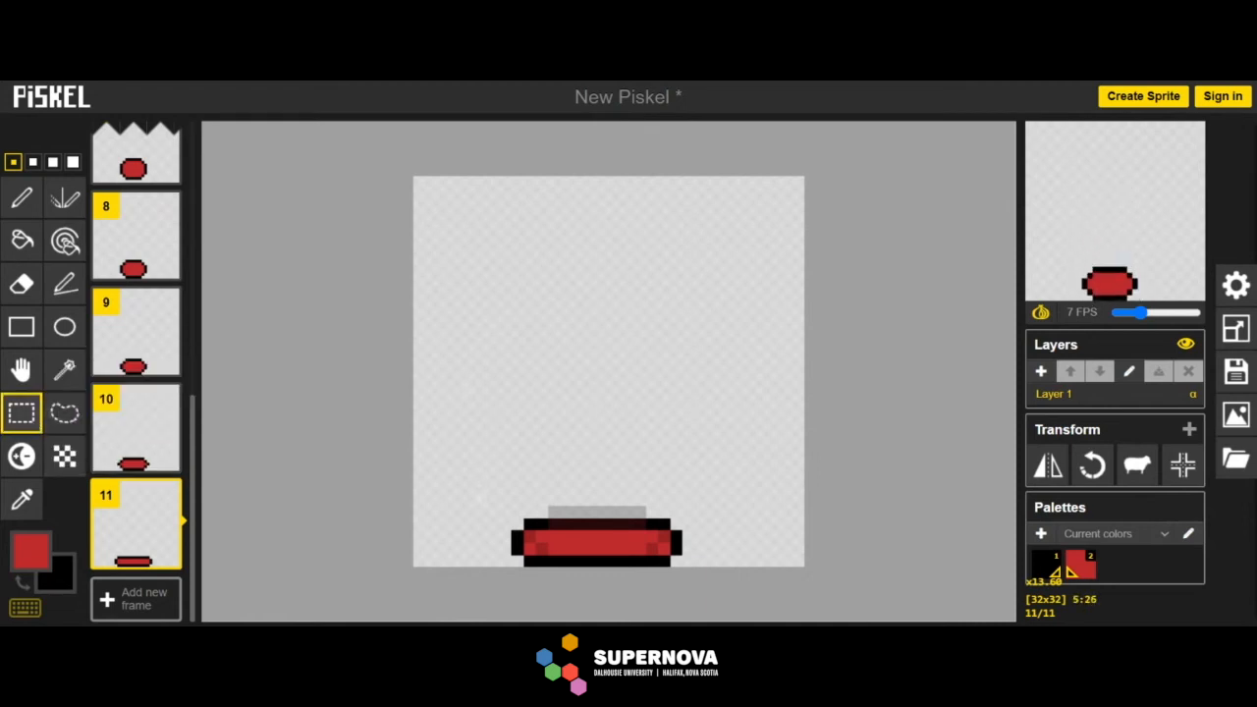
left_click_drag(486, 491, 727, 566)
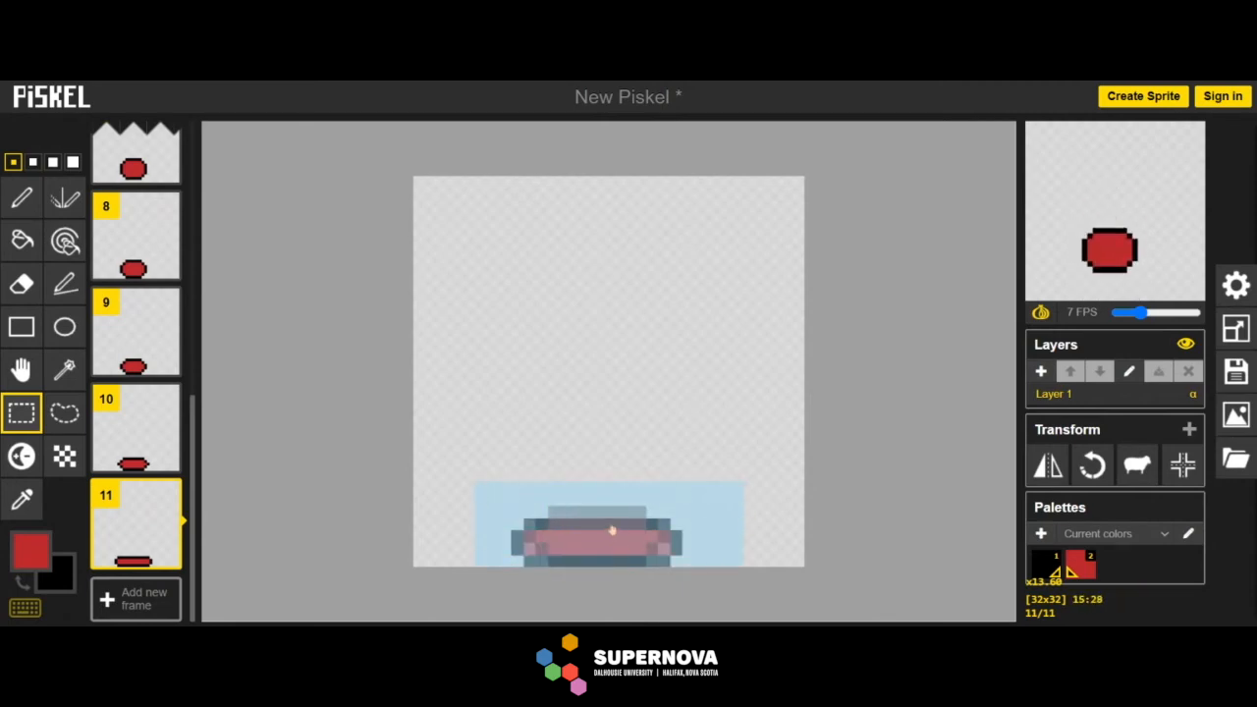
left_click_drag(618, 501, 589, 404)
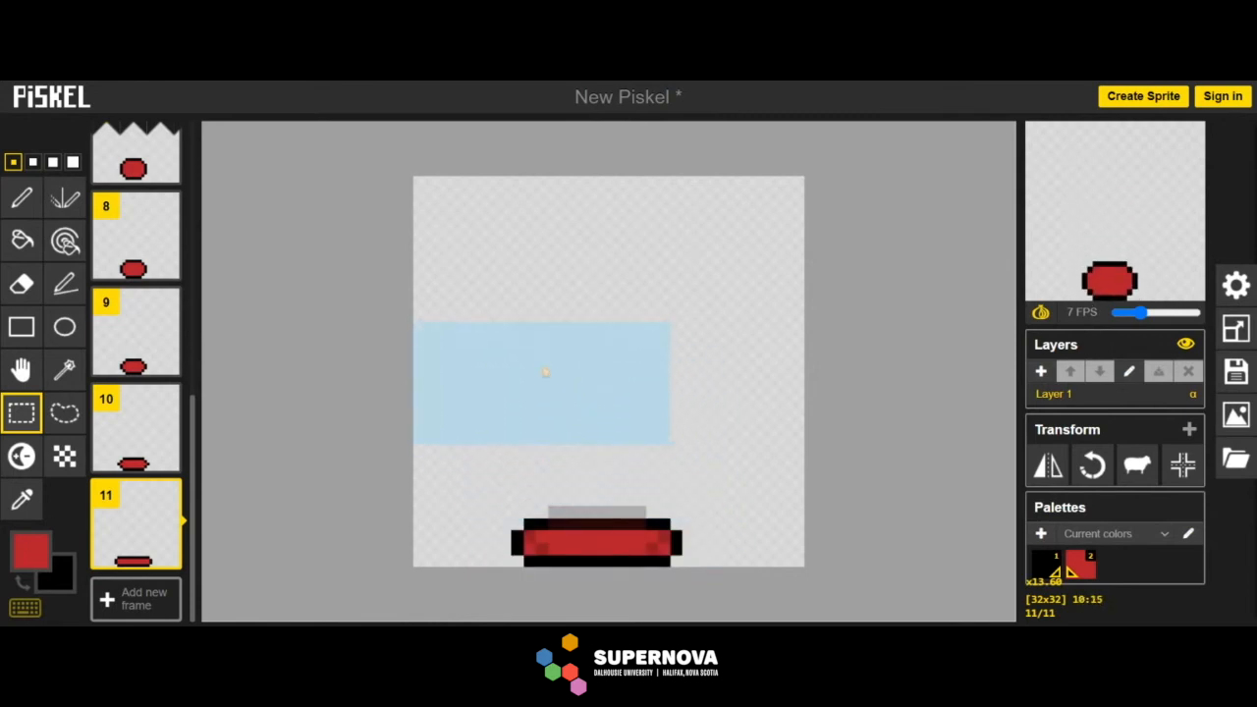
left_click_drag(633, 439, 581, 377)
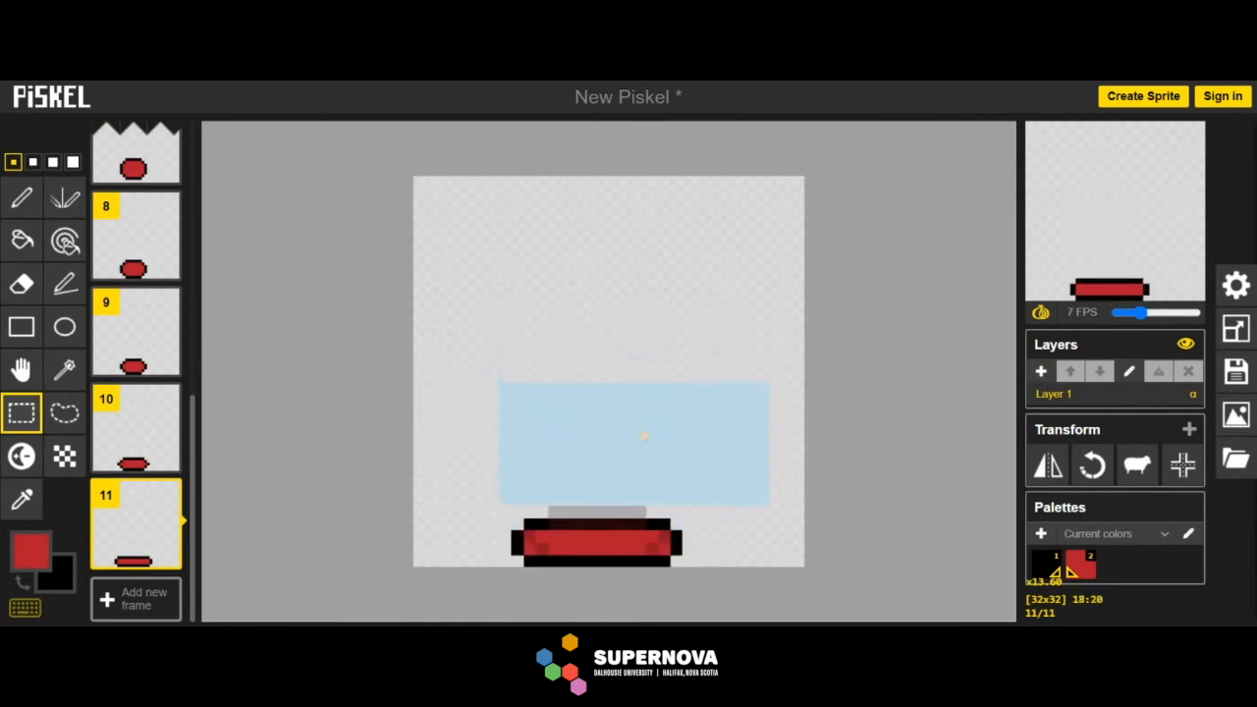
Place the selection area back over the squashed shape and move it with its content about nine pixels up and three pixels right
left_click_drag(644, 436, 591, 487)
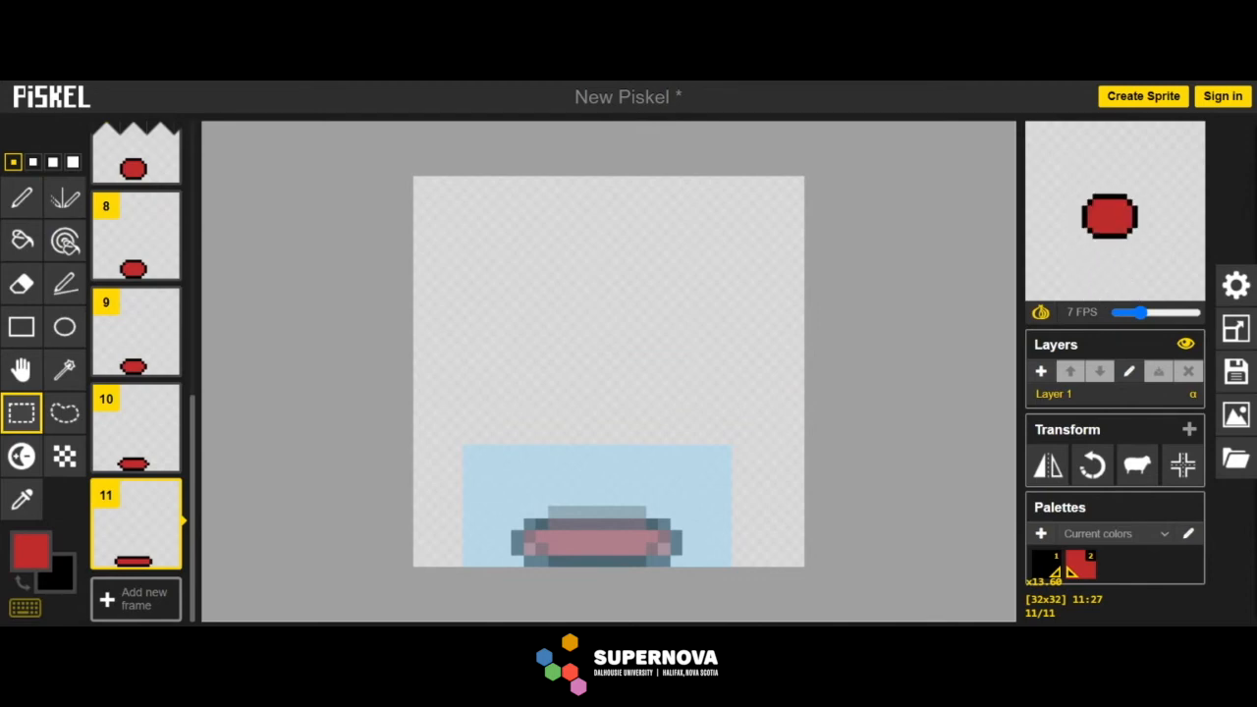
left_click_drag(624, 507, 663, 390)
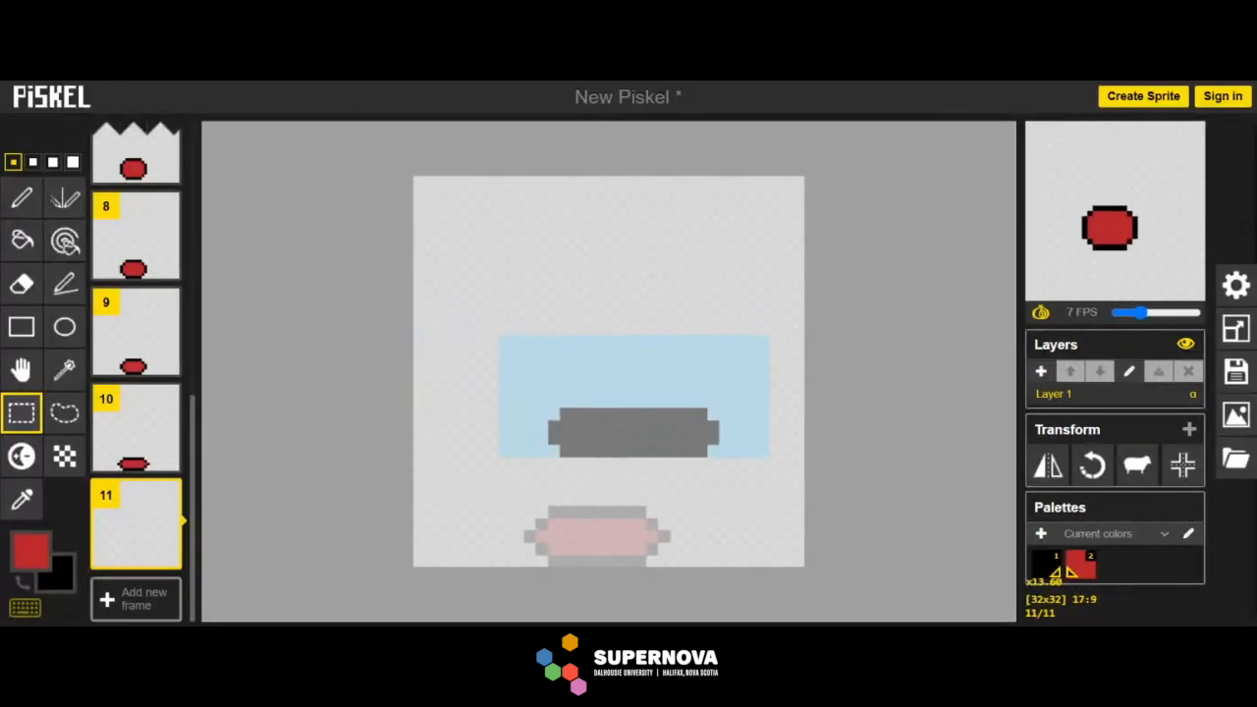
left_click(626, 293)
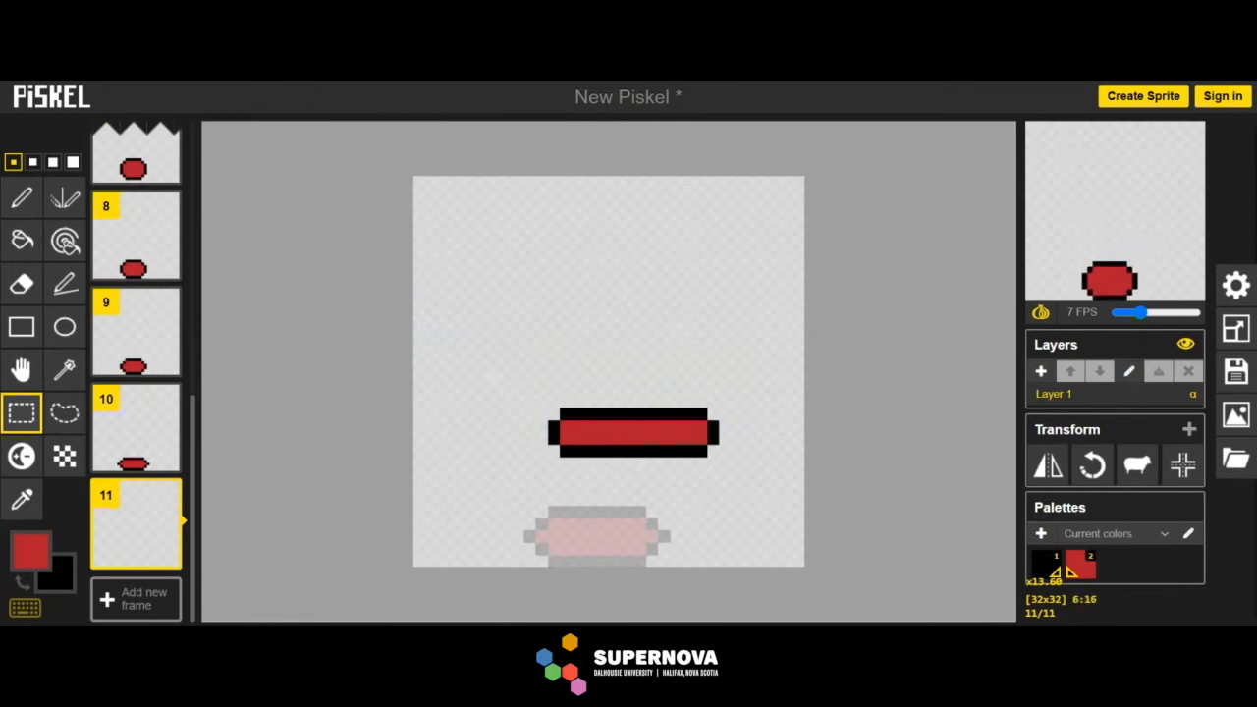
Select the flattened shape in frame 11 with Rectangle selection and move it with its content nine pixels down and three pixels left
left_click_drag(582, 417, 769, 482)
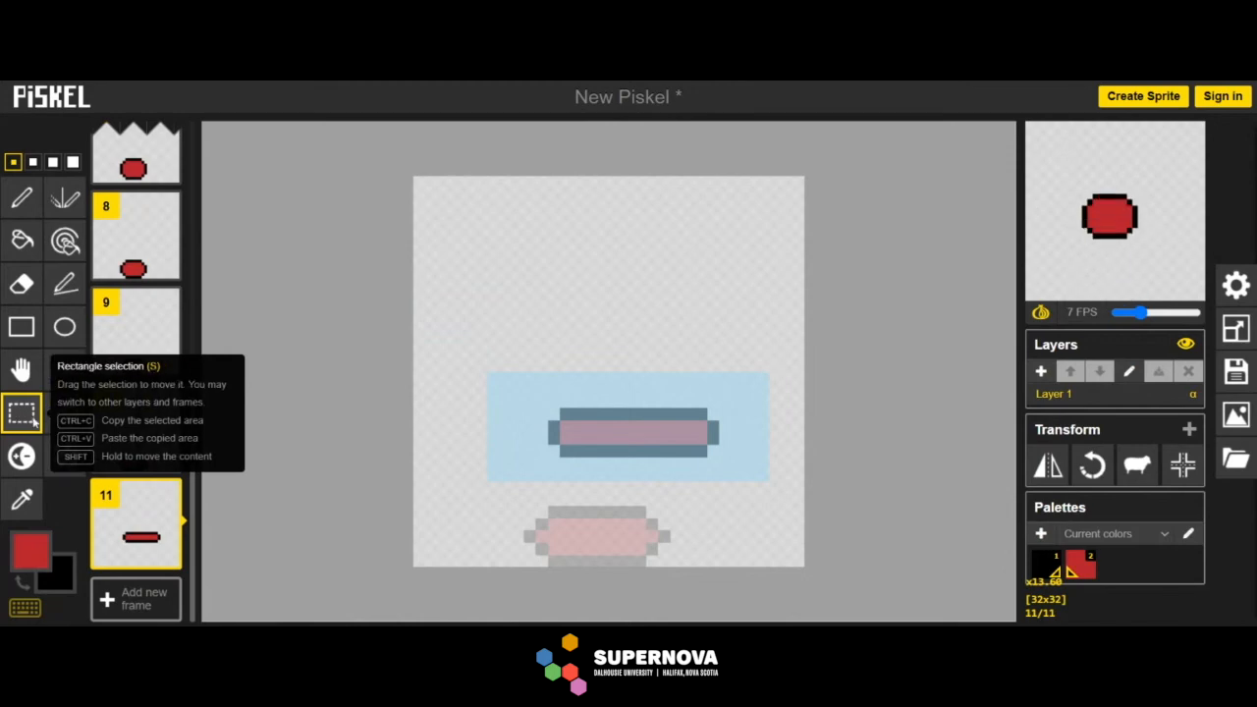
left_click_drag(645, 430, 608, 539)
left_click(616, 344)
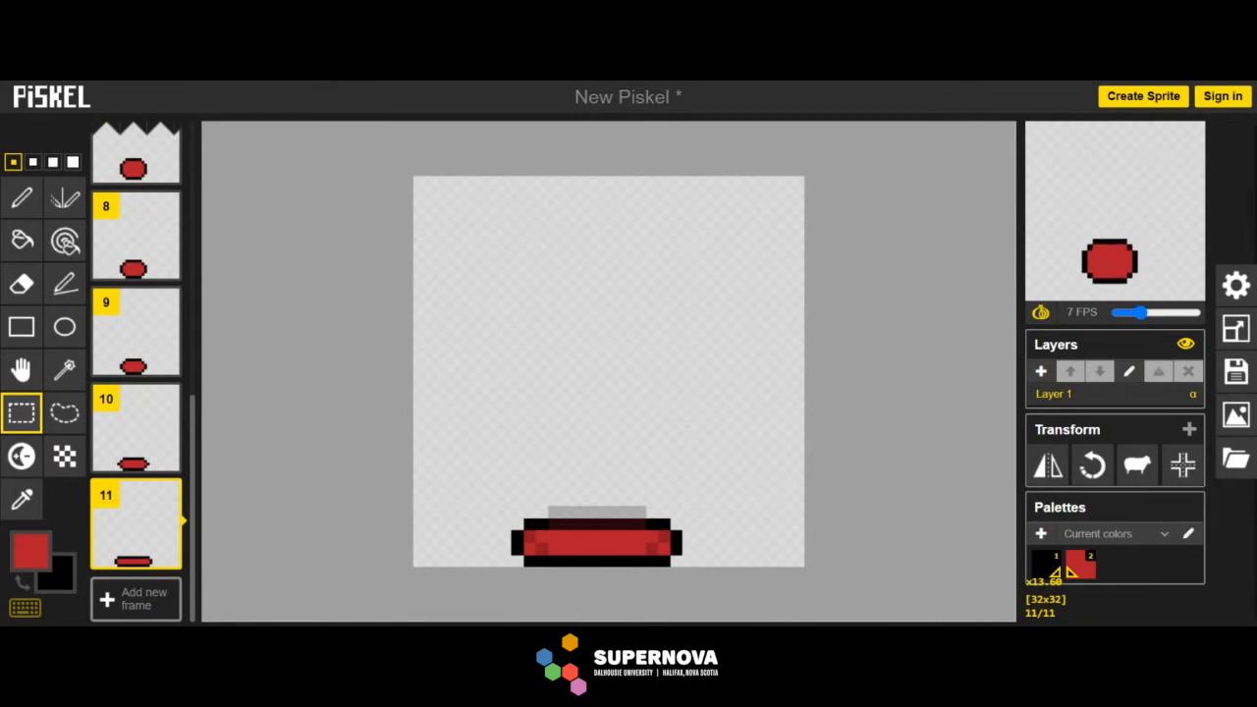
Duplicate frame 10 and move the copy to the end of the animation, behind the flattened-ball frame
scroll(162, 458, "up", 7)
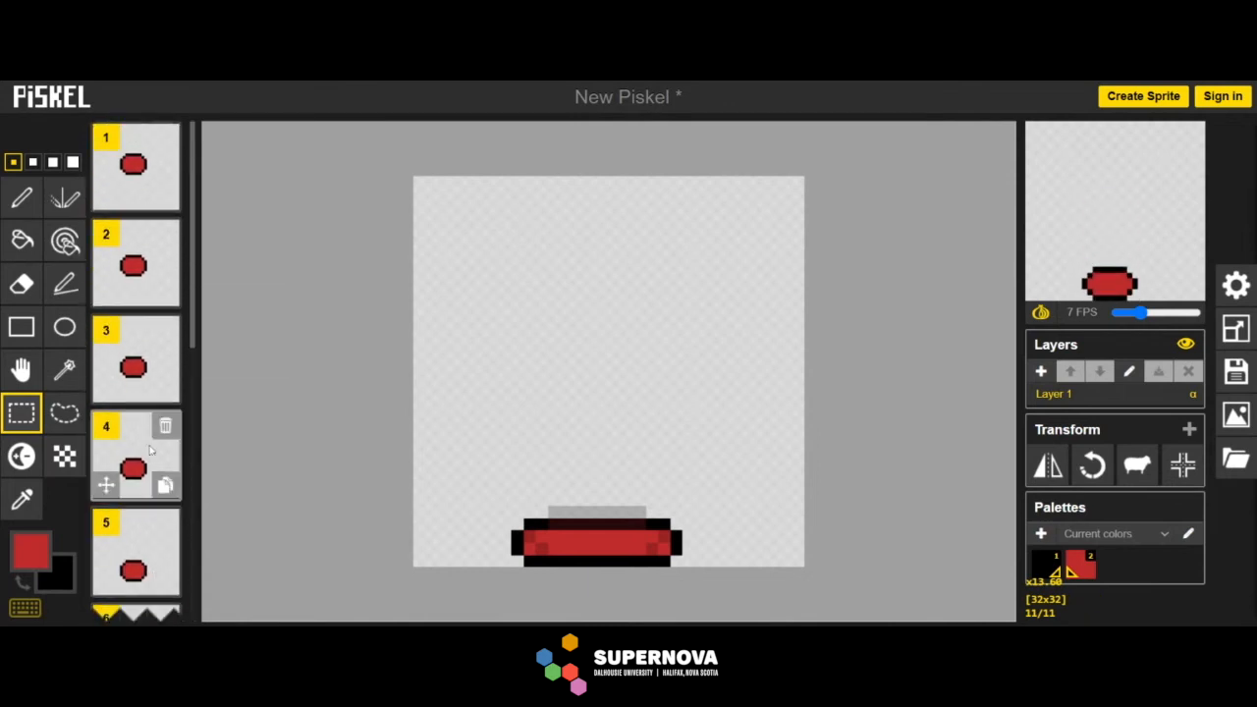
scroll(162, 458, "down", 4)
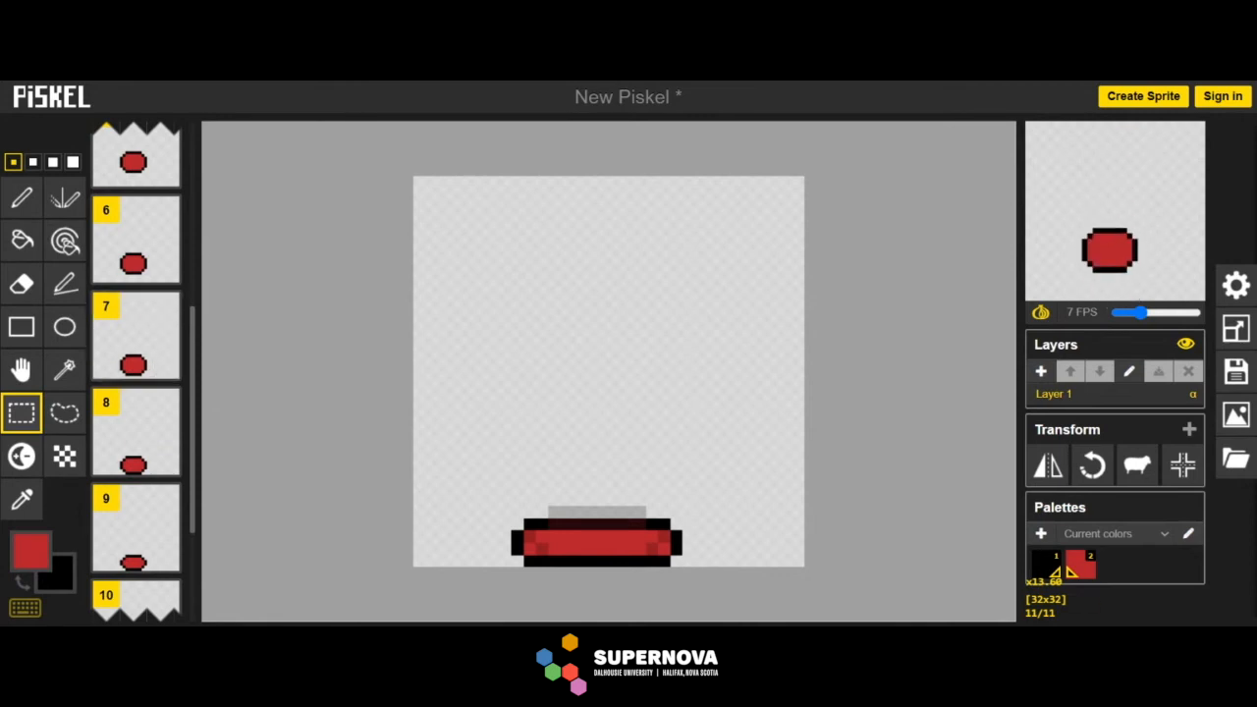
scroll(143, 457, "down", 3)
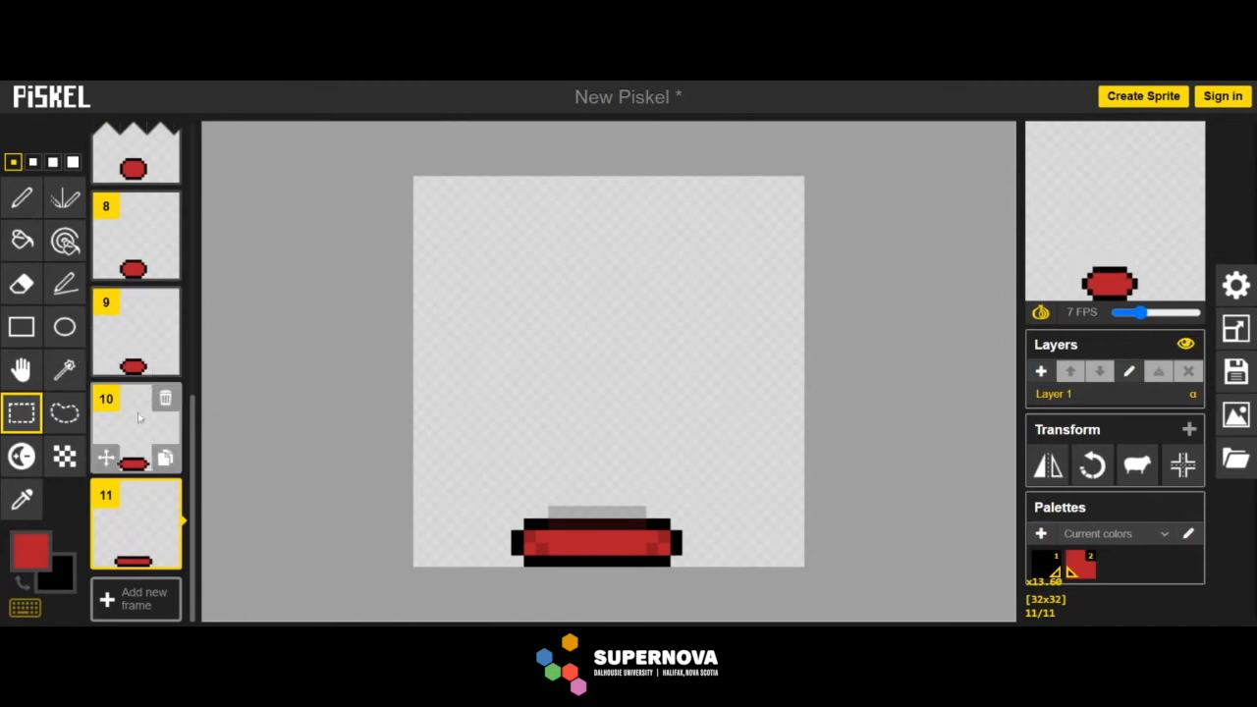
left_click(165, 457)
scroll(148, 424, "down", 1)
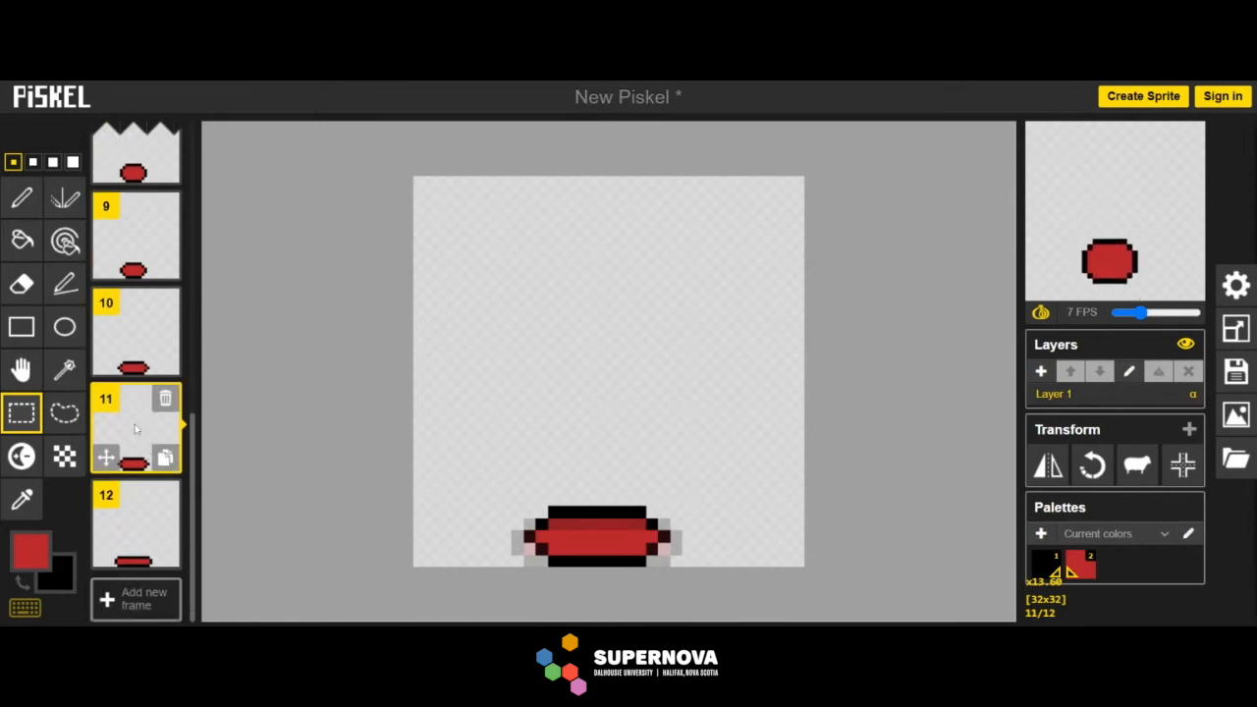
left_click_drag(137, 429, 127, 549)
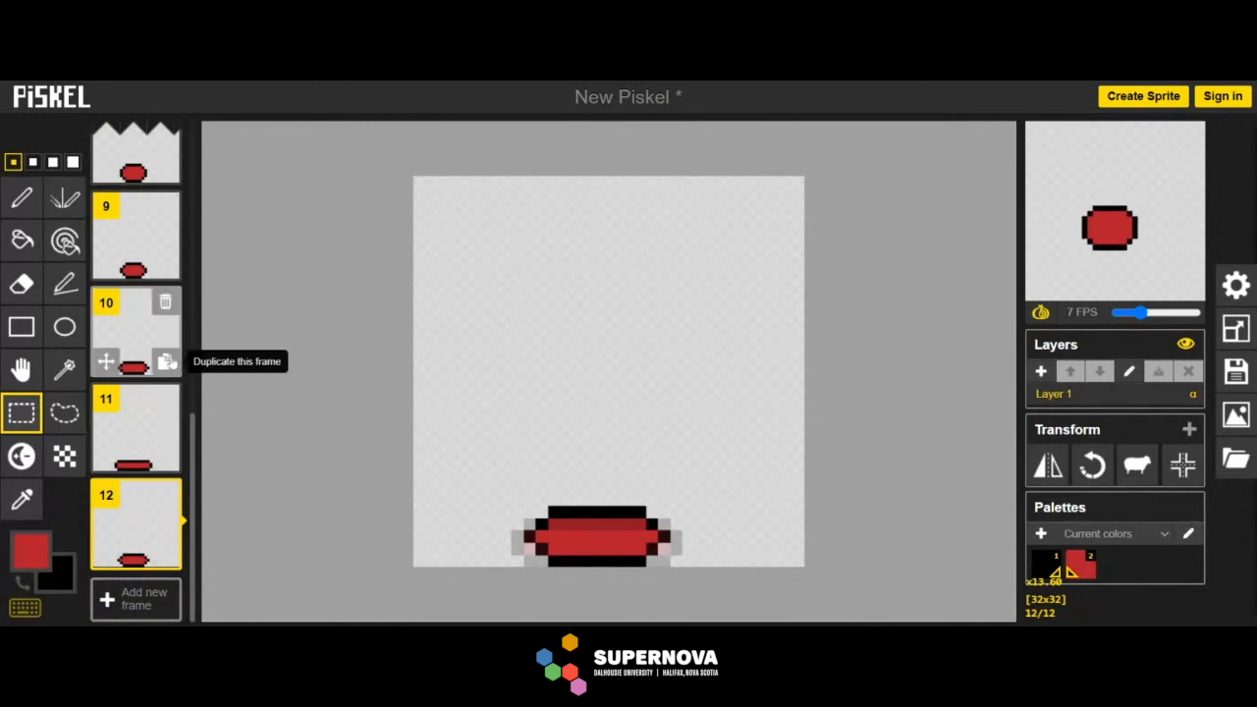
Duplicate frame 9 and move the copy to the end of the animation as frame 13
left_click(145, 228)
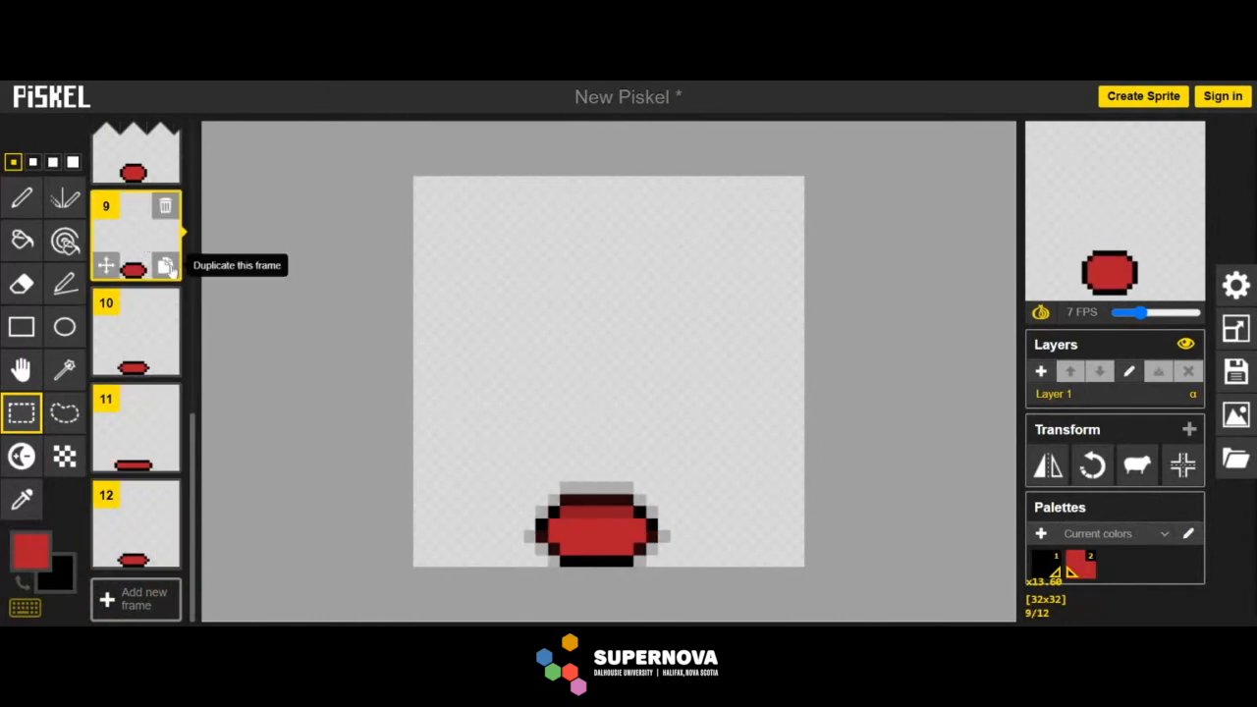
left_click(166, 267)
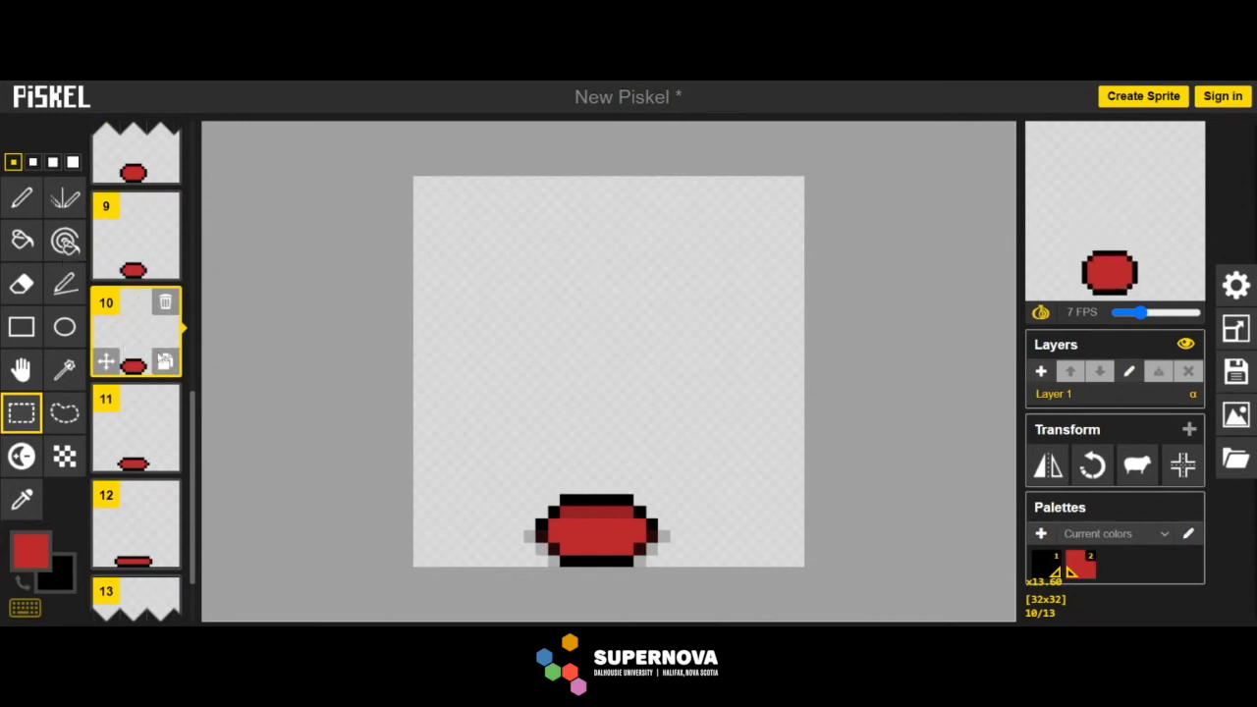
left_click_drag(106, 325, 157, 550)
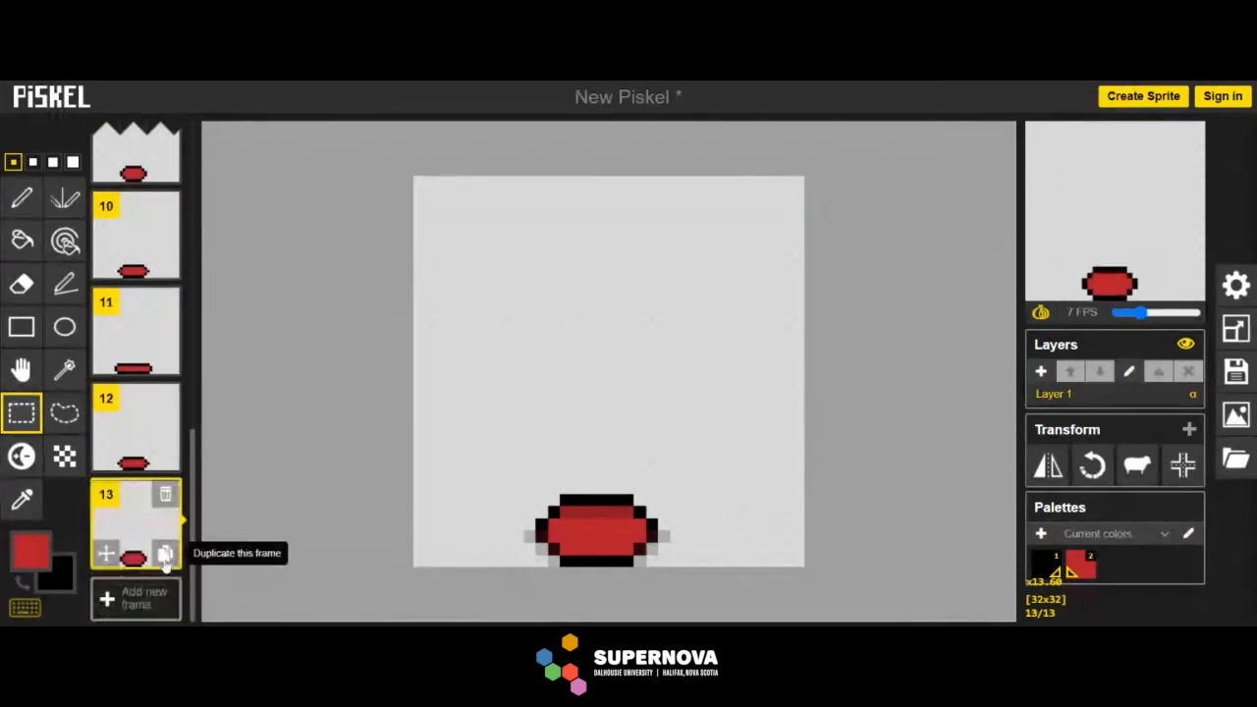
mouse_move(1071, 291)
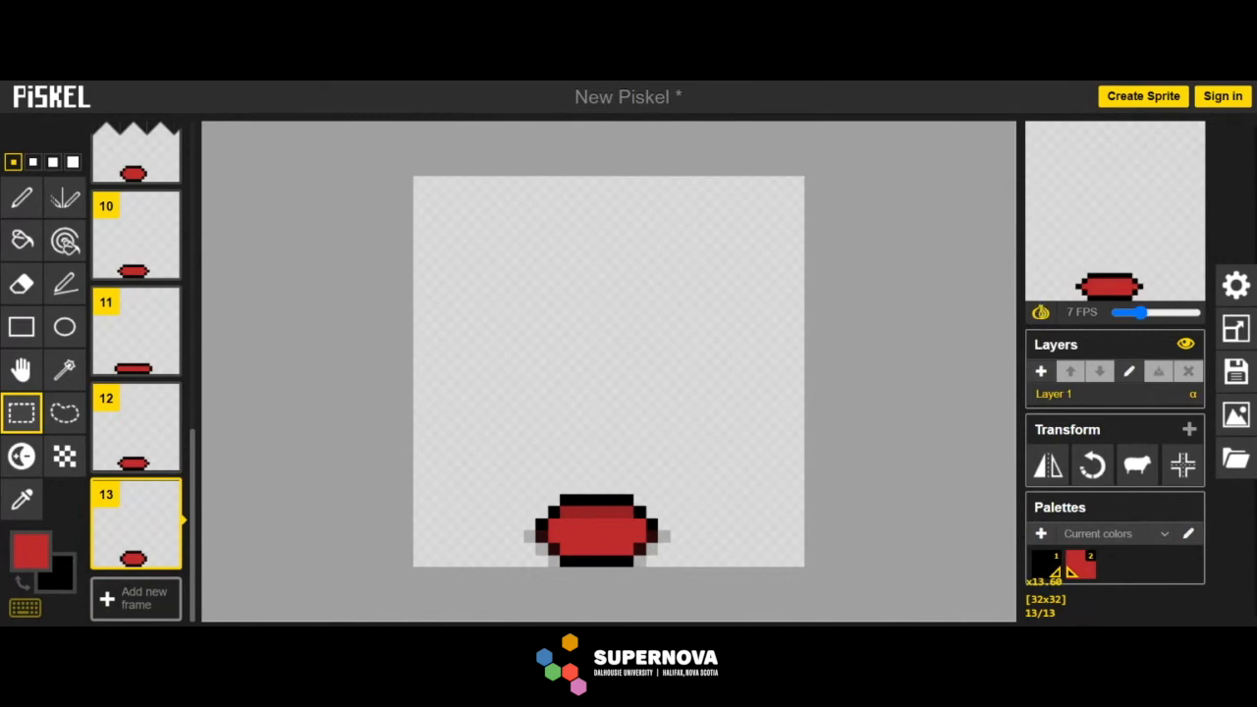
Duplicate frame 8 and move the copy to the end of the animation as frame 14
scroll(138, 393, "up", 3)
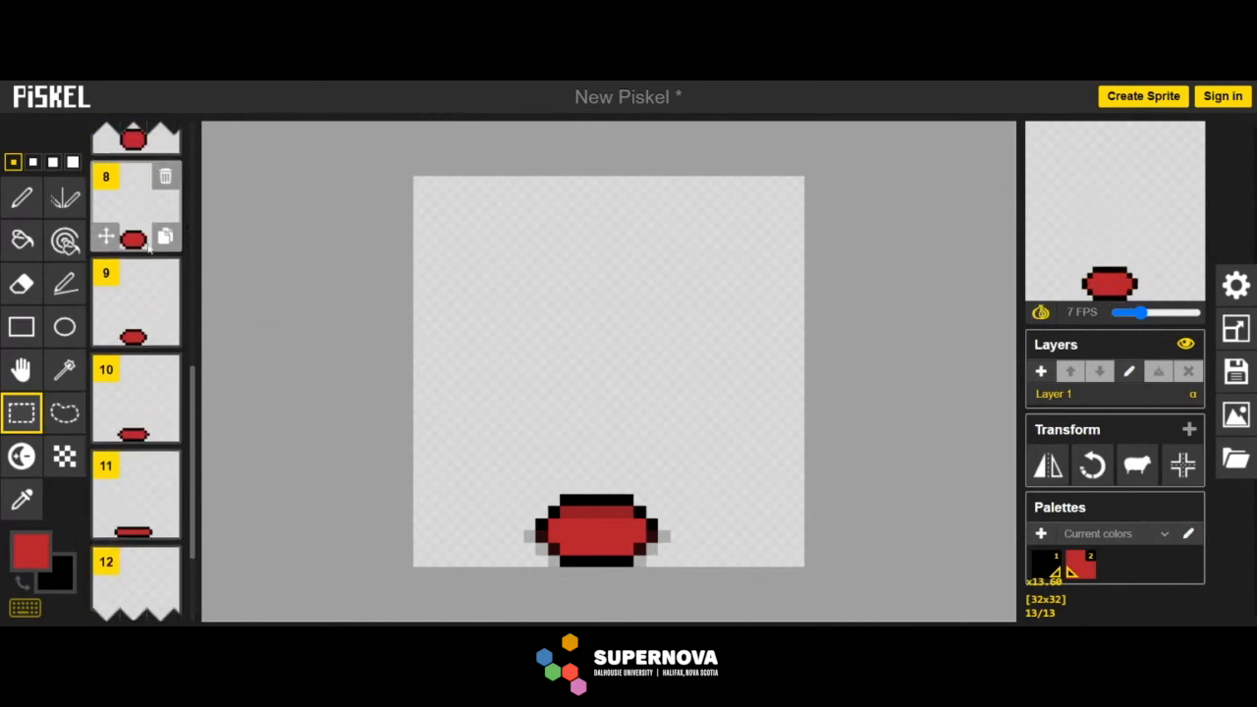
left_click(165, 237)
left_click_drag(137, 295, 138, 550)
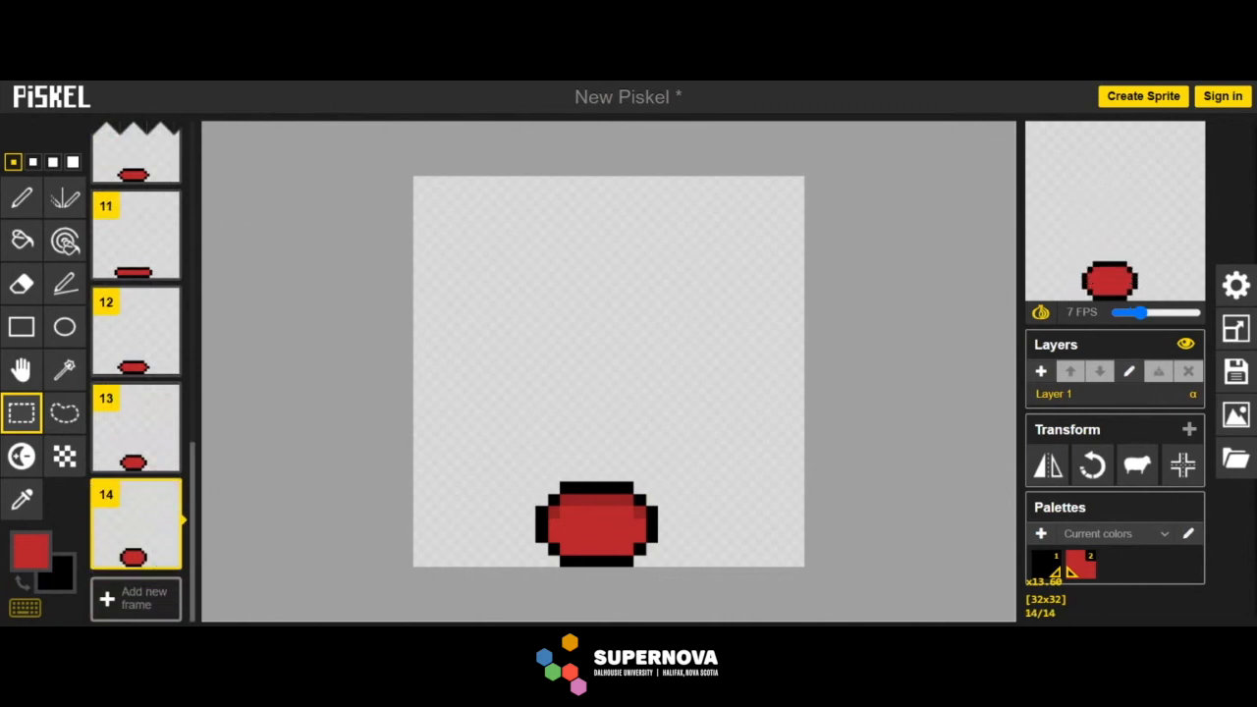
Duplicate frame 7 and move the copy to the end of the animation as frame 15
scroll(148, 275, "up", 5)
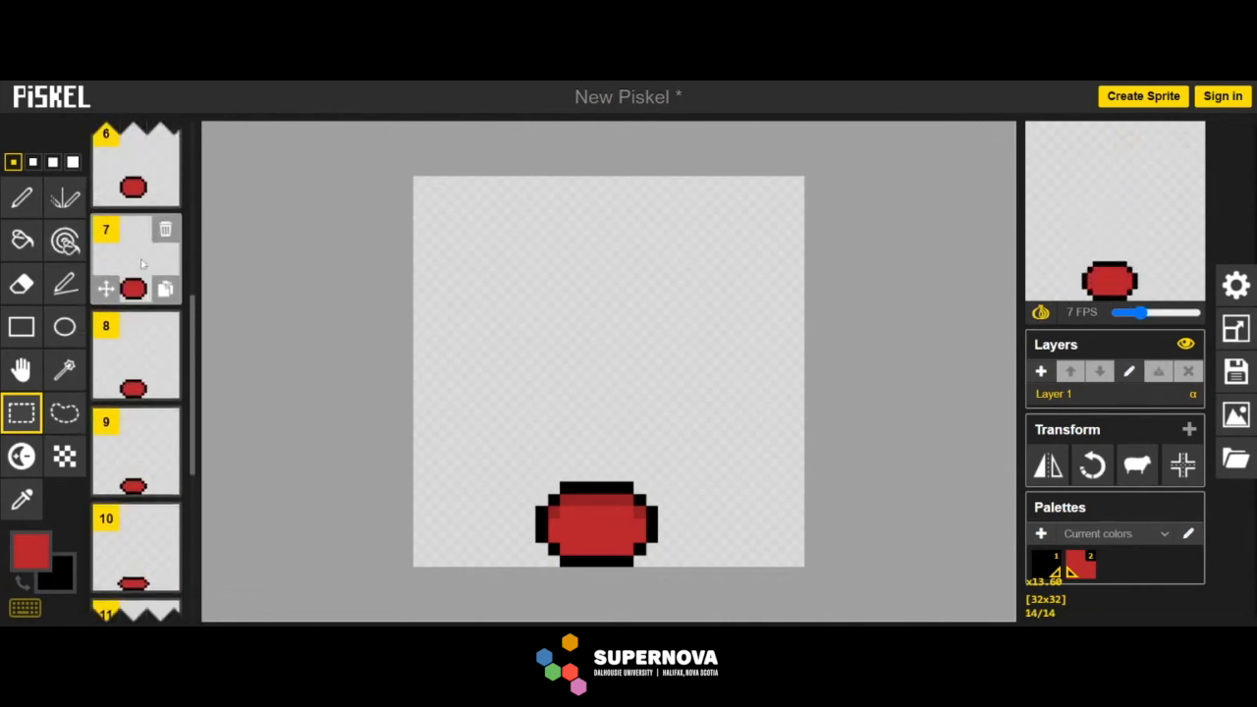
left_click(165, 287)
left_click_drag(106, 385, 148, 549)
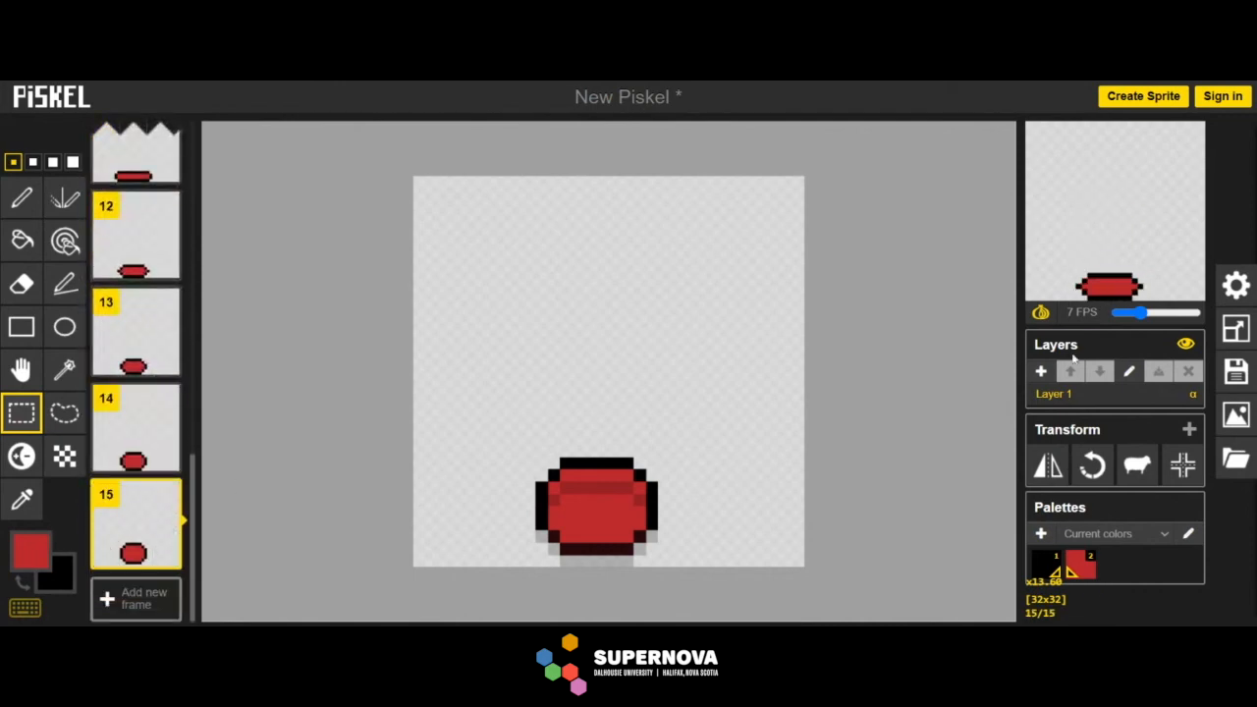
Add another copy of the full-ball frame at the end as frame 16 and move its ball up two pixels with Rectangle selection
scroll(137, 275, "up", 7)
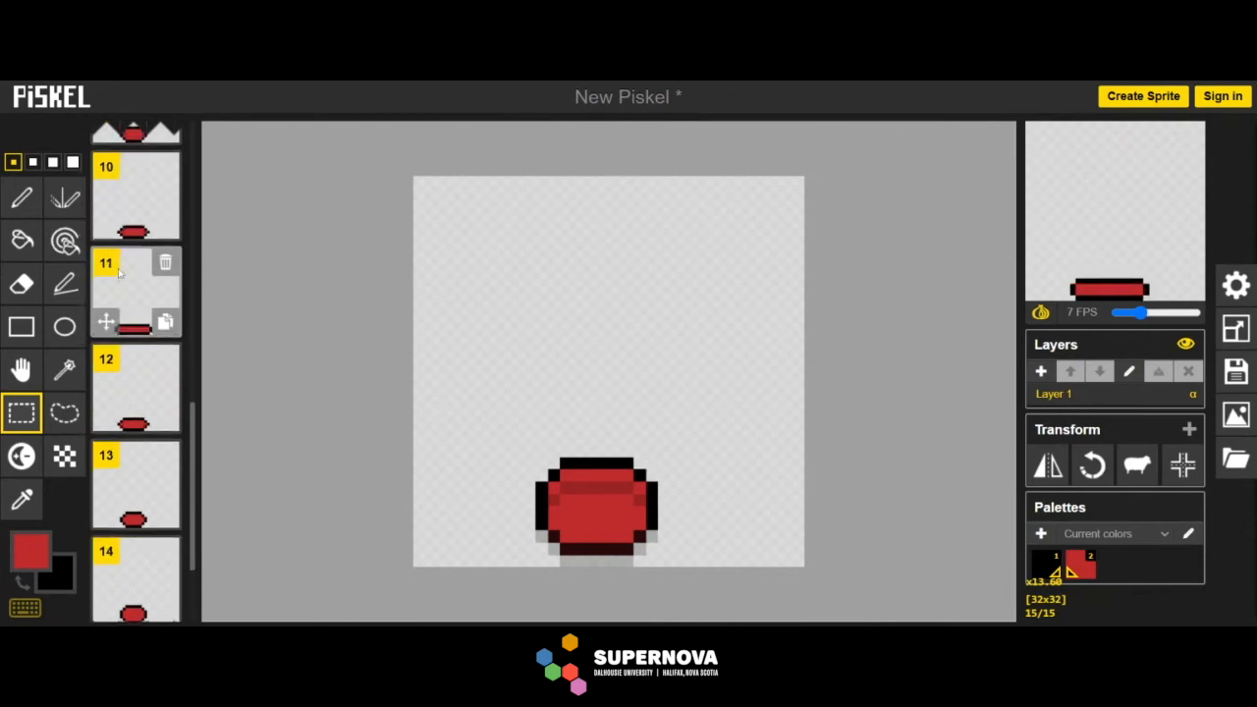
left_click(165, 357)
left_click_drag(138, 422, 140, 579)
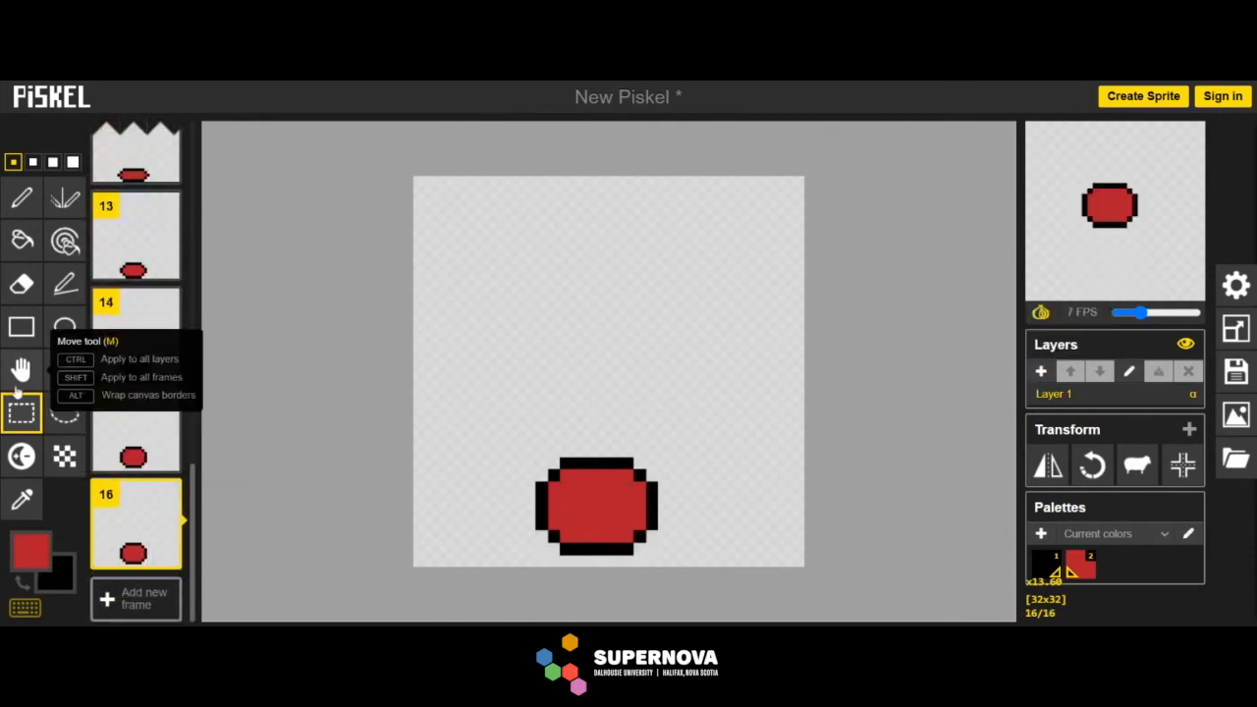
left_click_drag(528, 451, 646, 513)
left_click(359, 421)
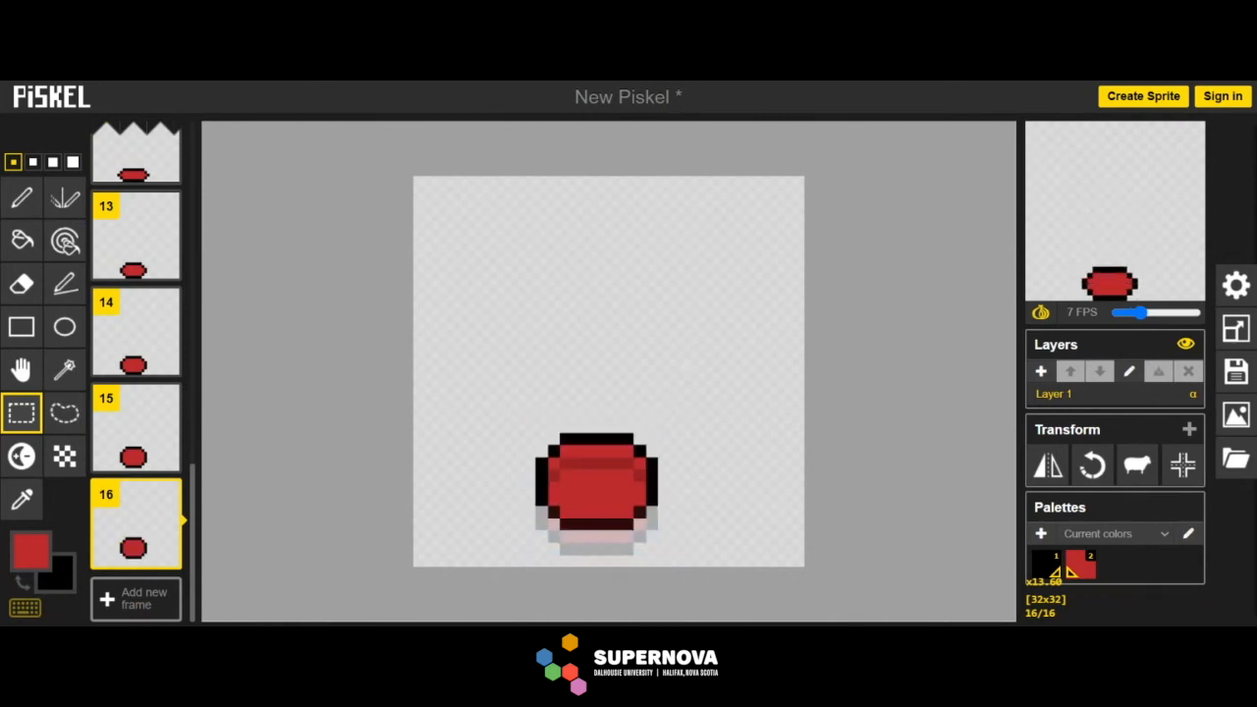
scroll(143, 298, "up", 4)
scroll(143, 298, "up", 7)
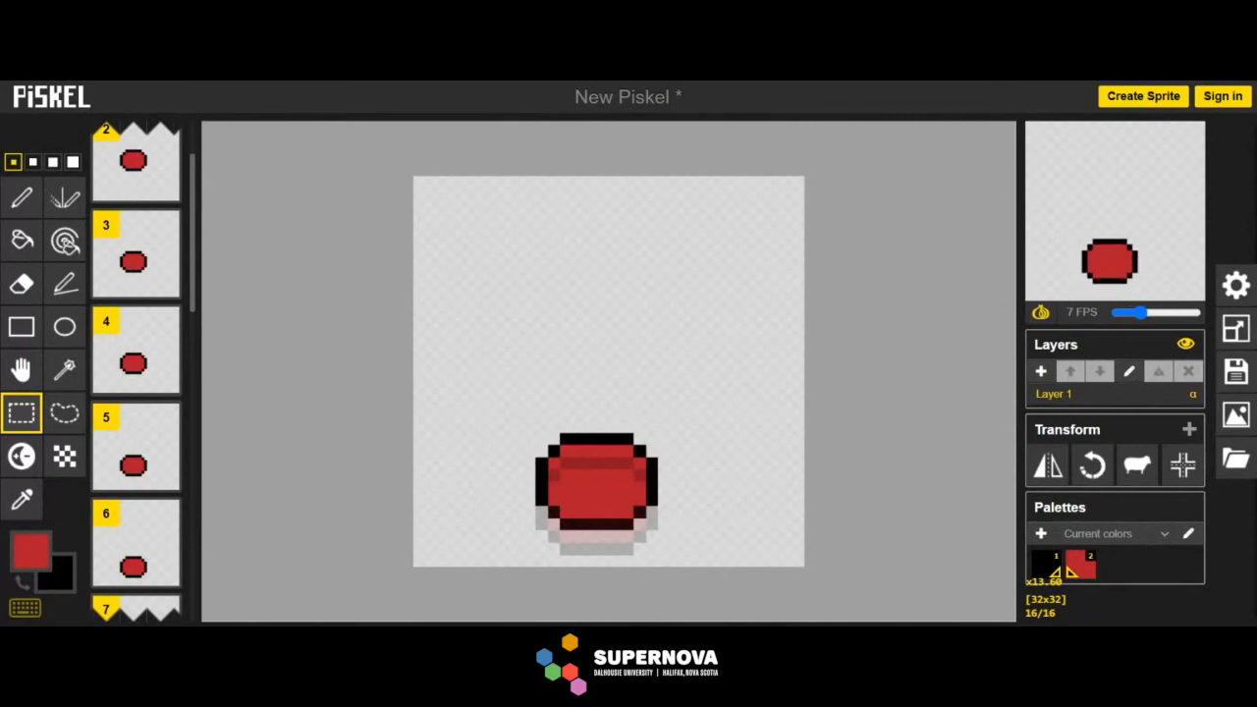
scroll(116, 143, "up", 2)
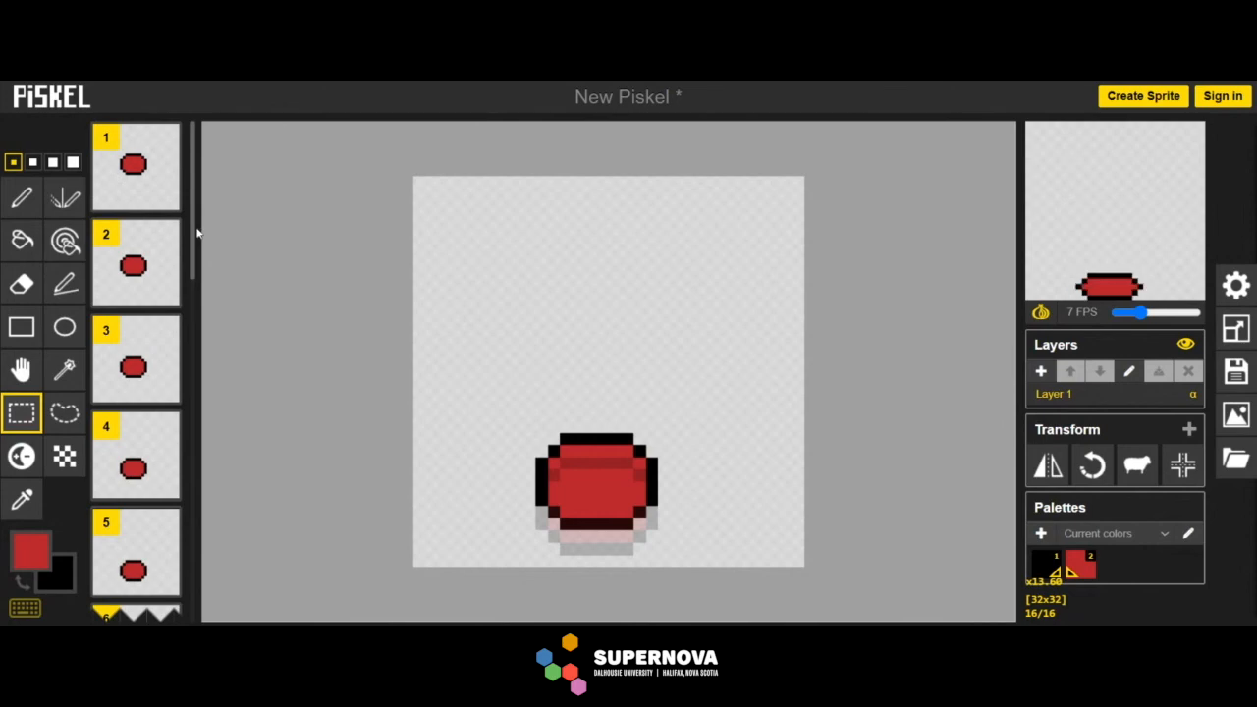
mouse_move(194, 230)
left_mouse_down()
mouse_move(195, 257)
mouse_move(194, 221)
left_mouse_up()
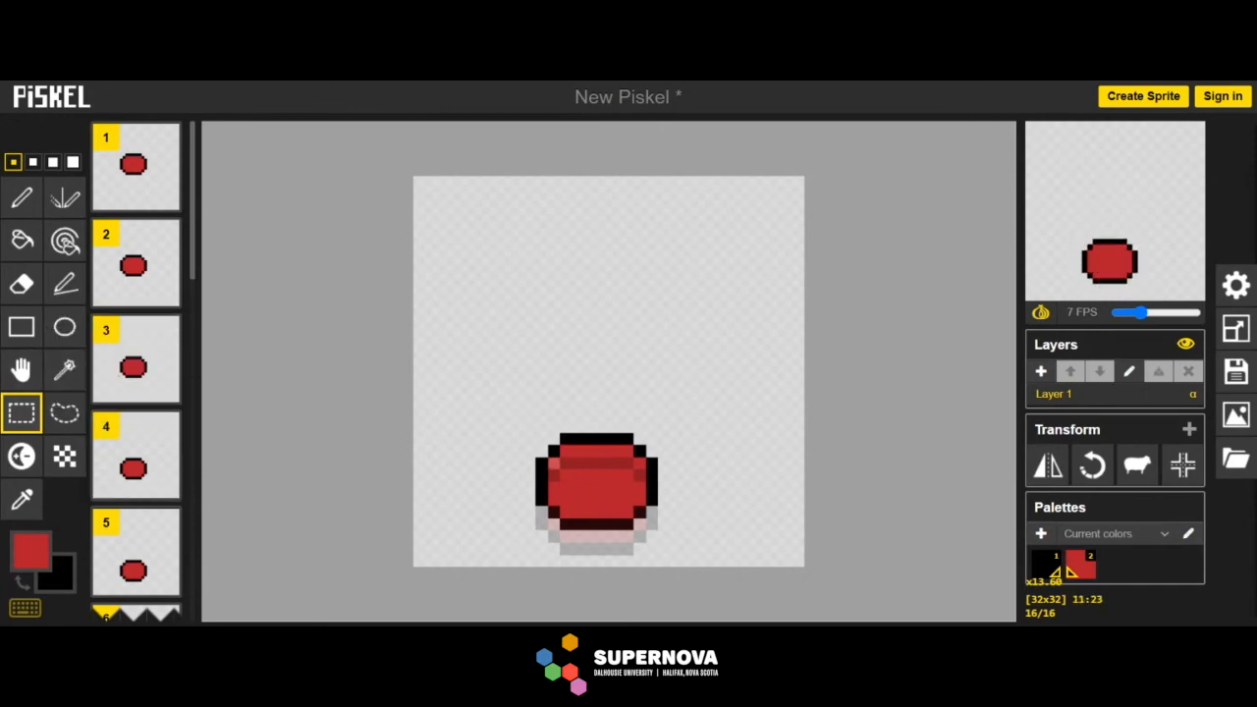
mouse_move(140, 281)
left_click(22, 197)
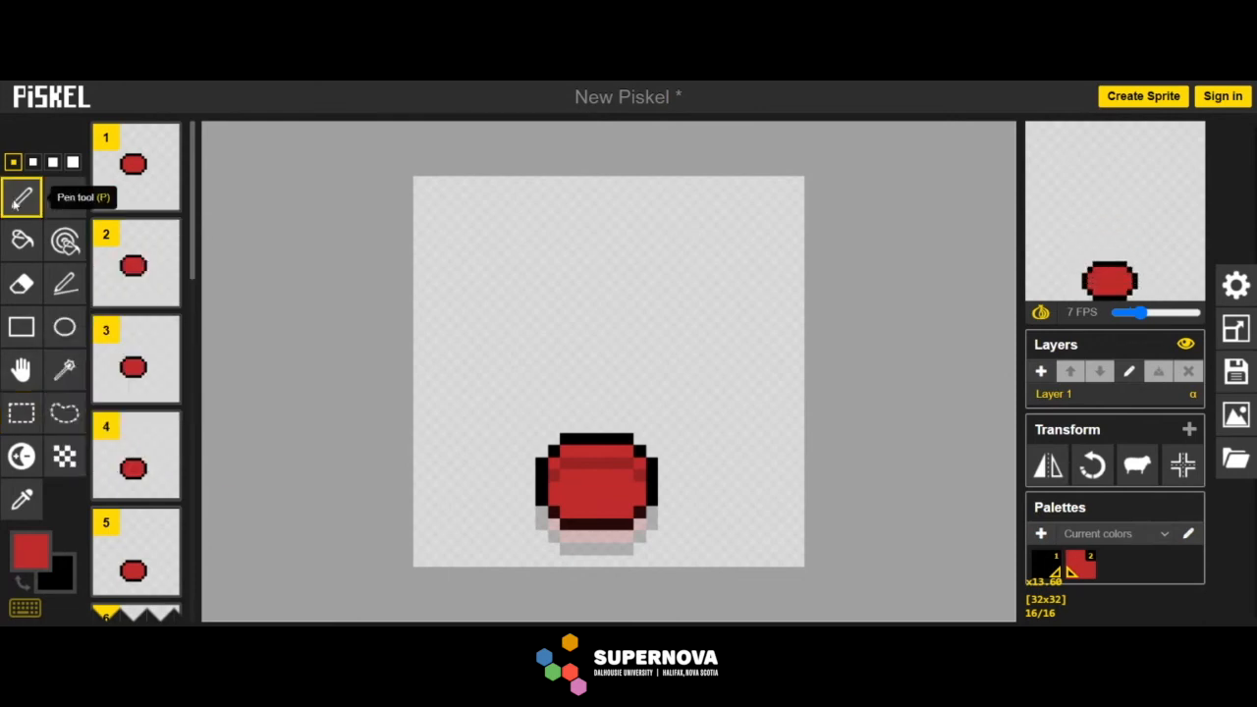
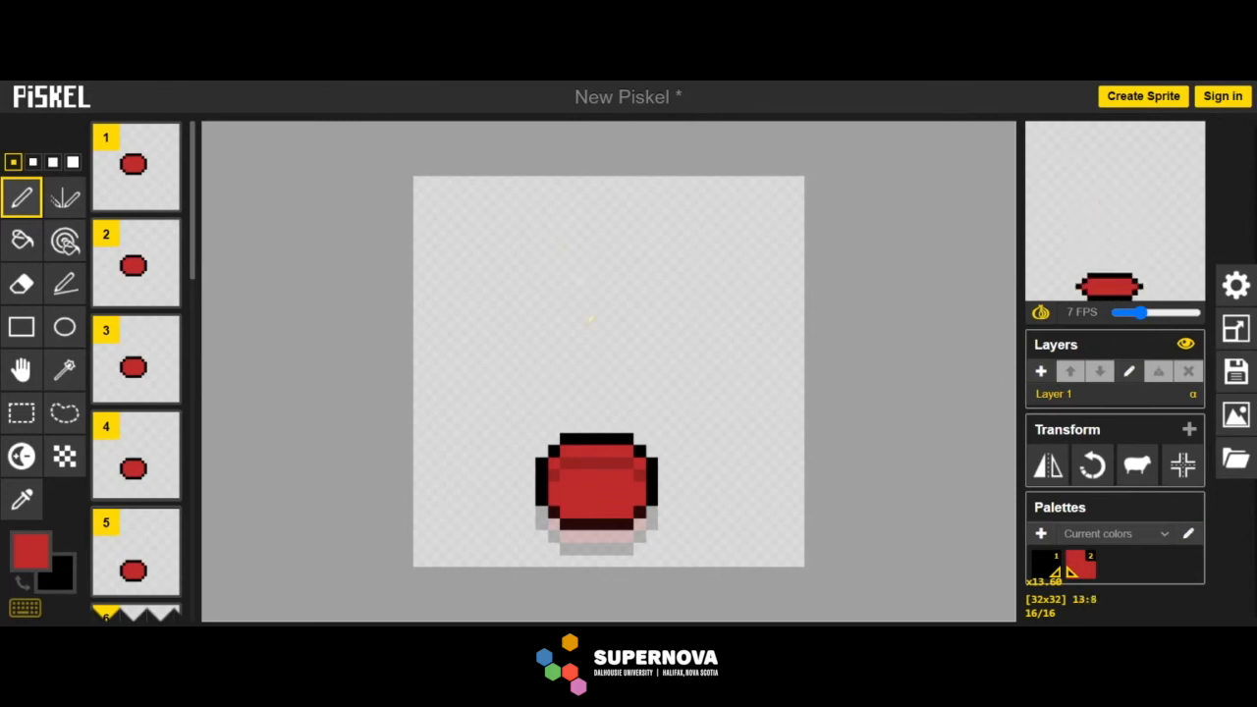
Select frame 1 and delete all the frames after it, from frame 2 through frame 16
left_click(157, 174)
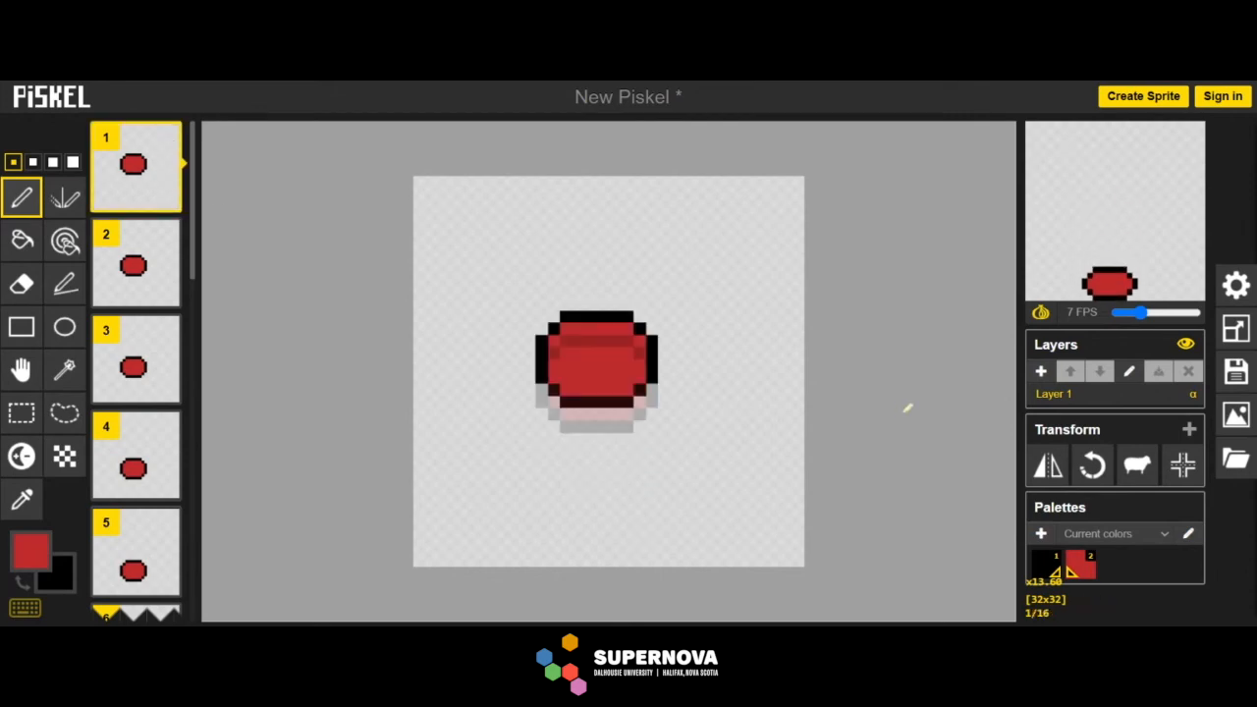
mouse_move(133, 186)
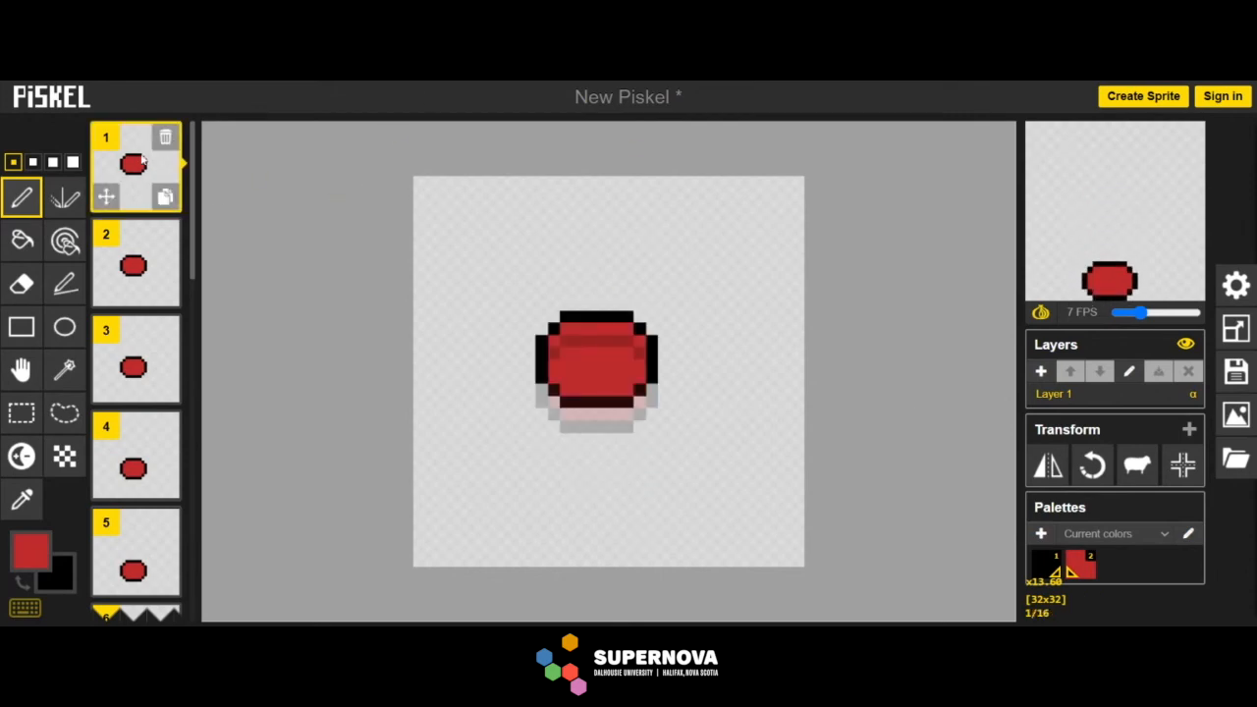
mouse_move(150, 227)
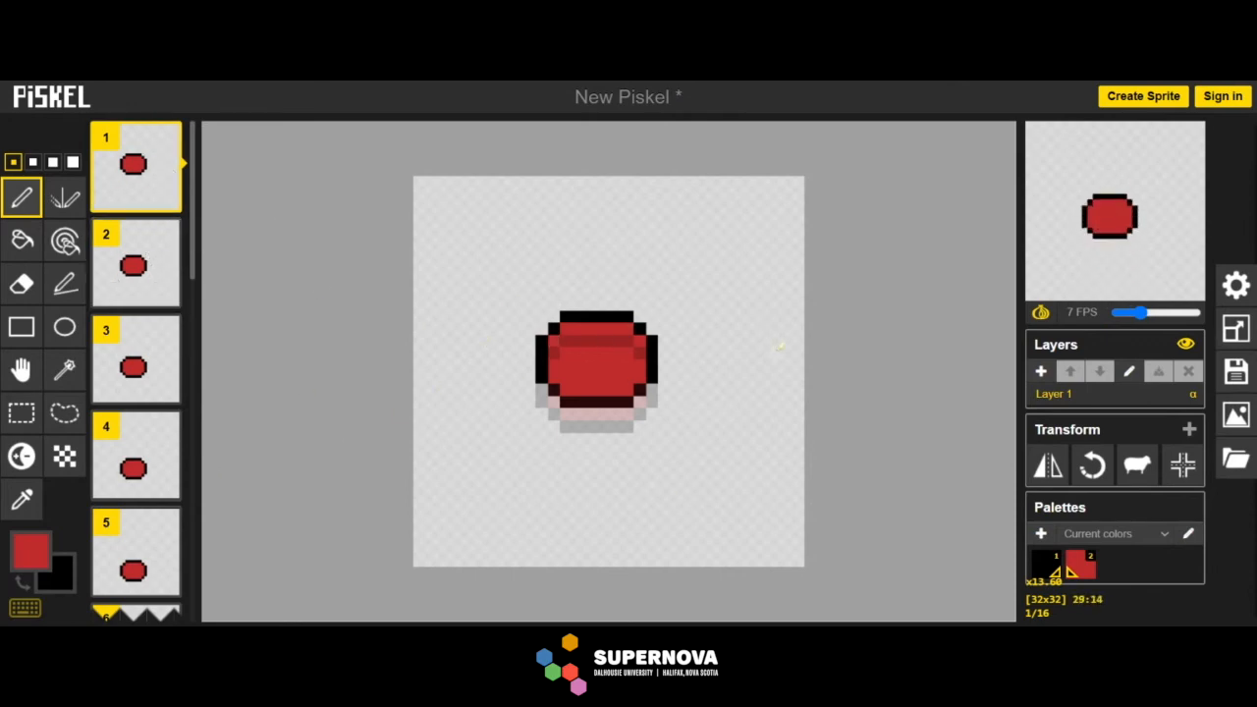
mouse_move(171, 142)
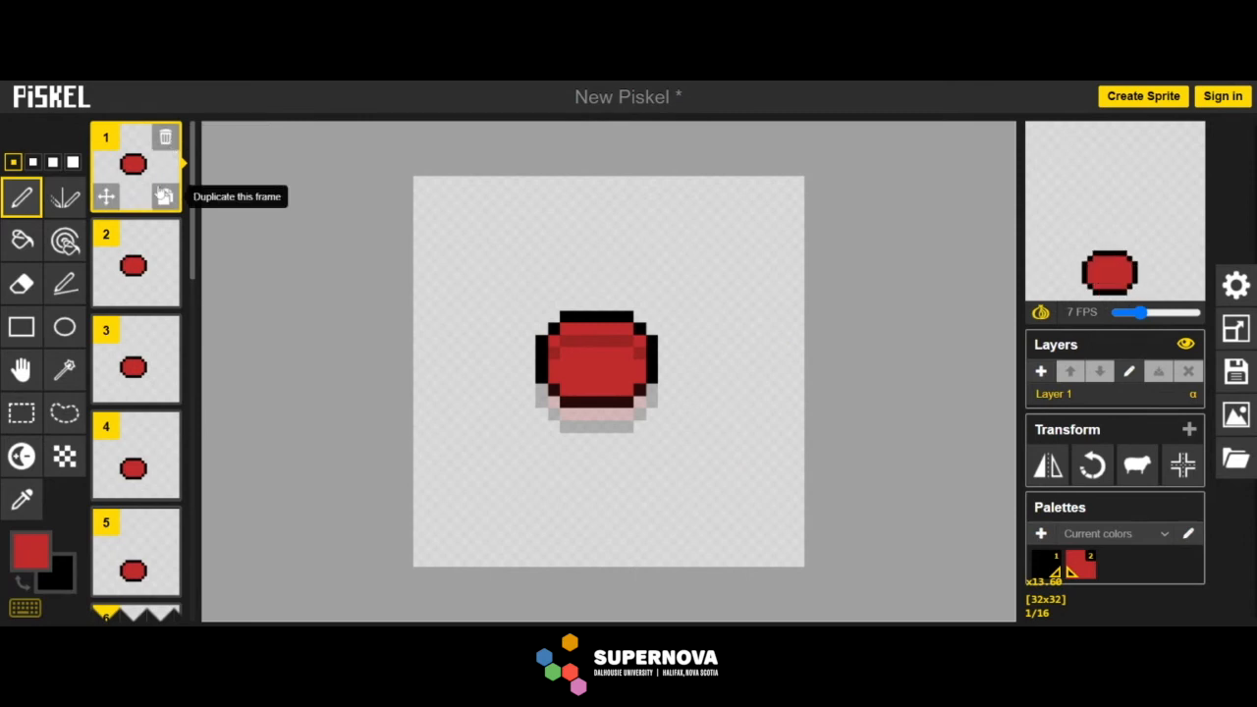
left_click(166, 235)
left_click(166, 241)
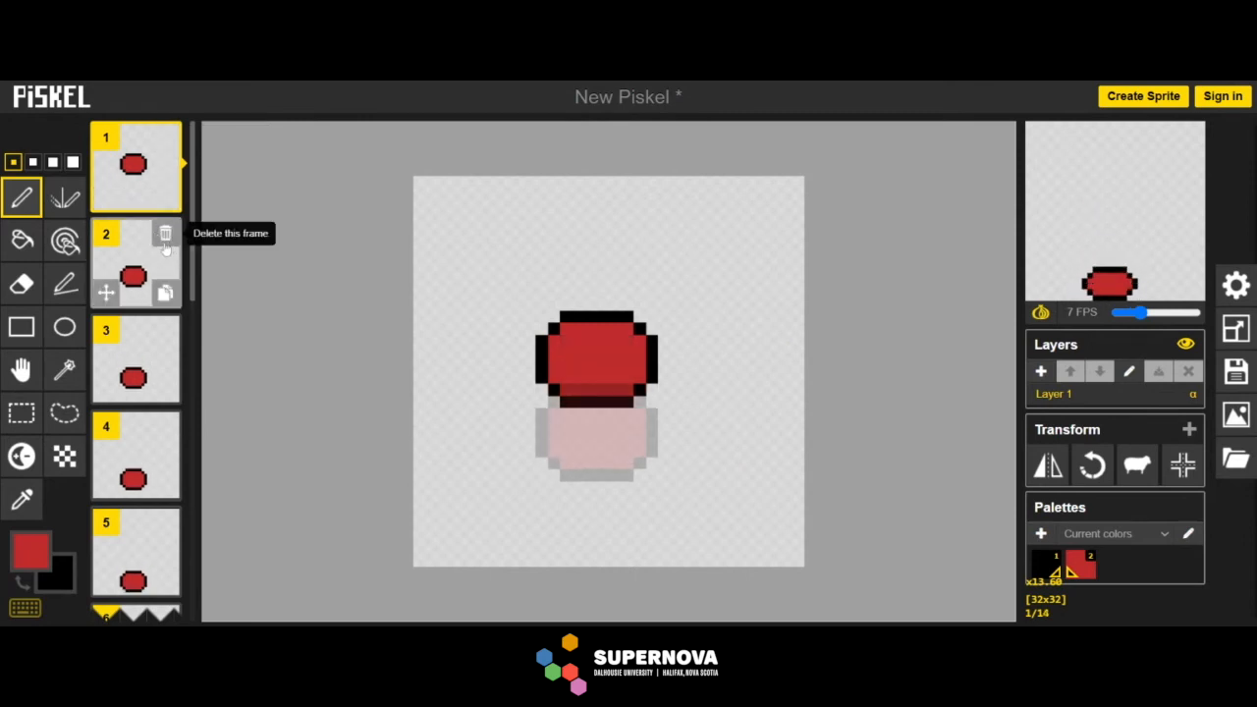
left_click(167, 242)
double_click(167, 242)
left_click(166, 241)
double_click(166, 241)
left_click(165, 242)
left_click(165, 243)
left_click(165, 243)
left_click(165, 244)
left_click(165, 244)
left_click(165, 244)
left_click(165, 243)
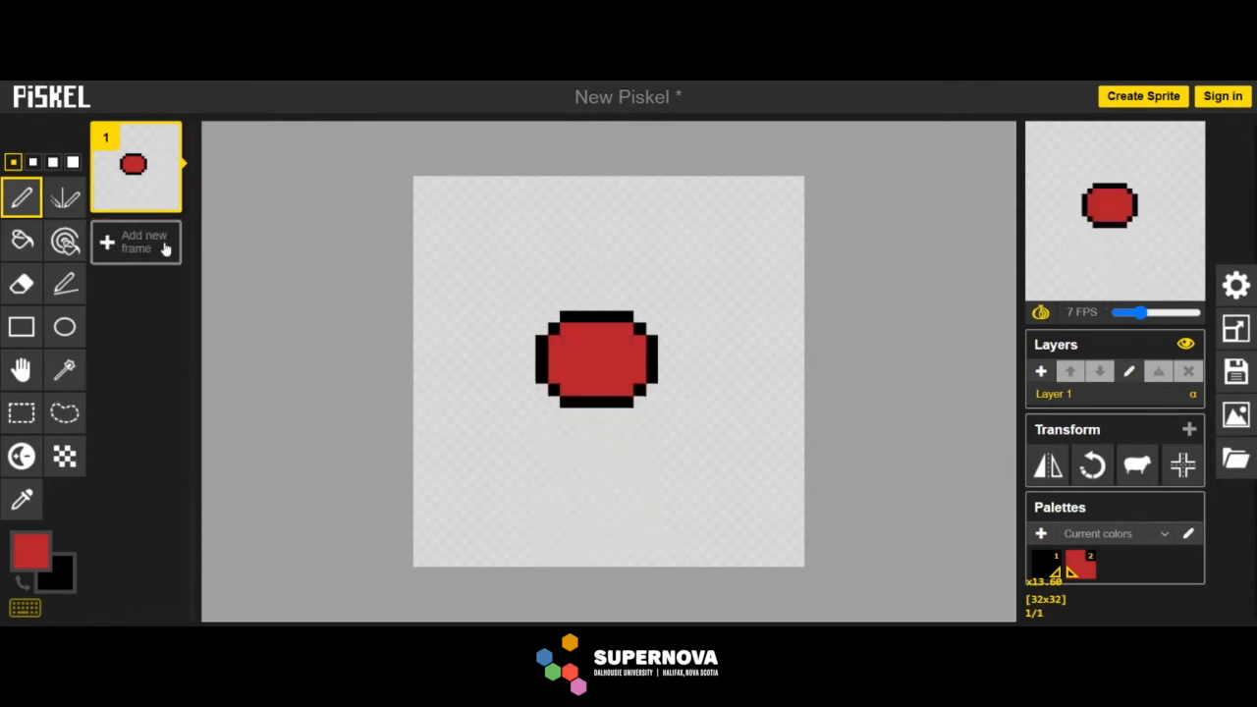
Add a new blank frame and delete the remaining frame that contains the ball
left_click(165, 243)
left_click(157, 165)
left_click(168, 140)
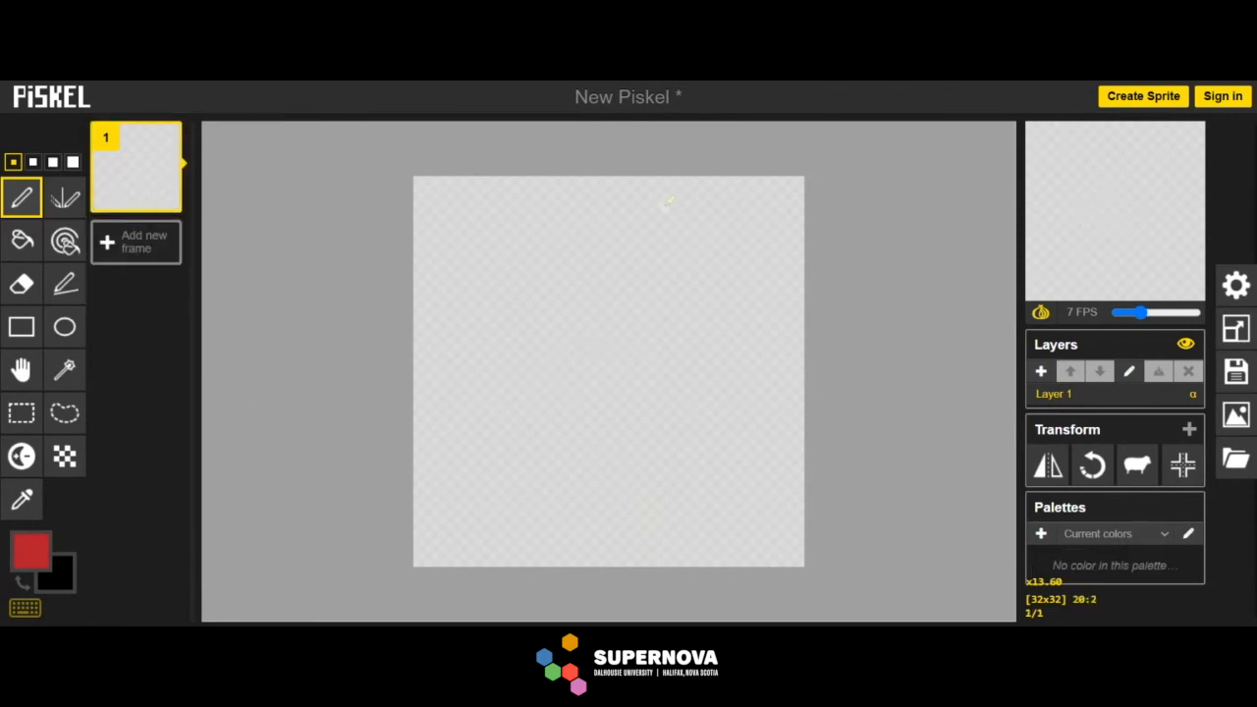
Choose the Rectangle tool and set the primary colour to the dark grey #4e4242
left_click(38, 334)
left_click(31, 552)
left_click(160, 432)
mouse_move(158, 435)
left_mouse_down()
mouse_move(112, 443)
mouse_move(120, 464)
mouse_move(106, 454)
left_mouse_up()
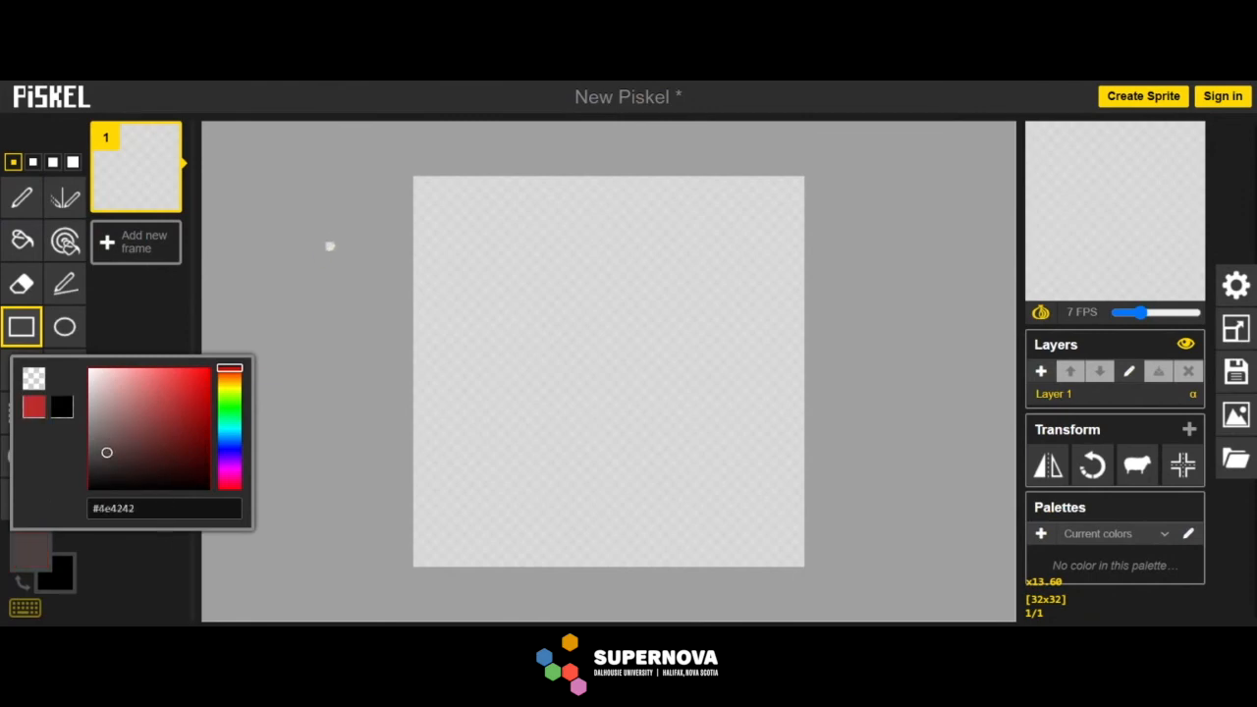
left_click(298, 267)
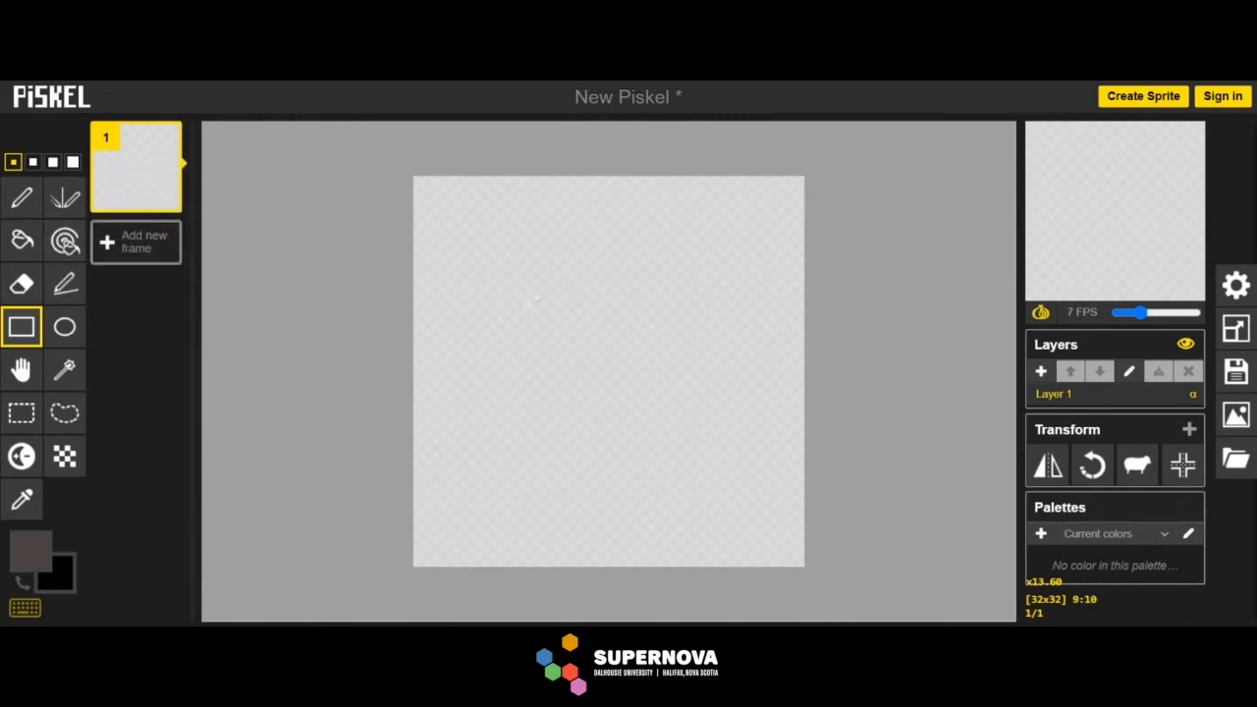
Lighten the primary colour to #837272 and draw a rectangle outline about 16 by 9 pixels in the upper middle of the canvas
left_click(30, 550)
left_click_drag(106, 449, 104, 432)
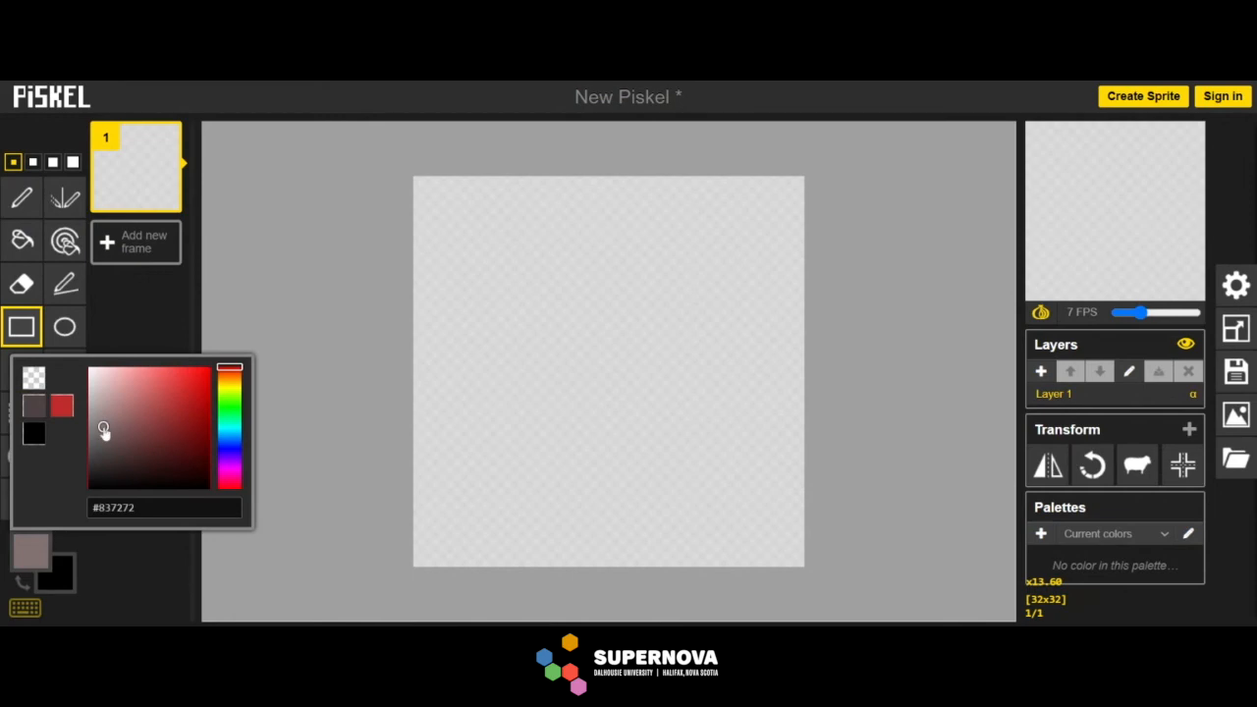
left_click(291, 287)
mouse_move(511, 286)
left_mouse_down()
mouse_move(561, 348)
mouse_move(701, 400)
mouse_move(689, 391)
left_mouse_up()
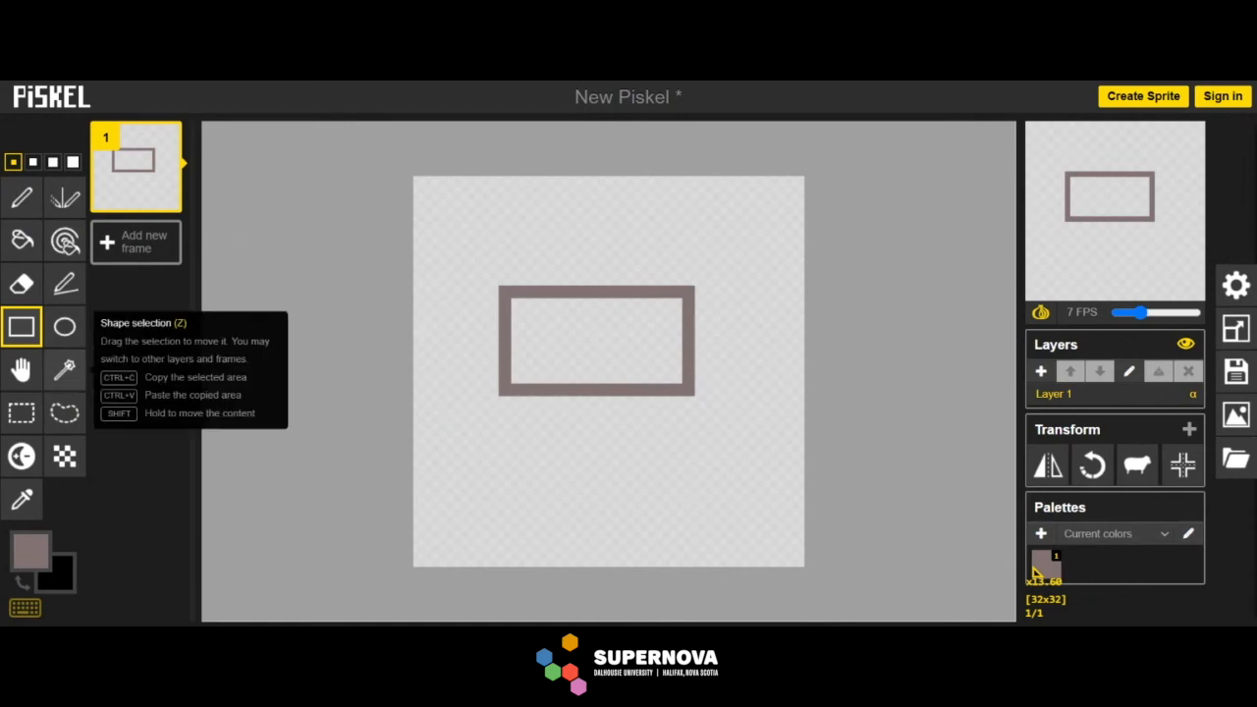
Erase the left end of the rectangle outline with the Eraser at the largest, 4-pixel size
left_click(22, 284)
left_click(72, 162)
mouse_move(509, 291)
left_mouse_down()
mouse_move(511, 409)
mouse_move(520, 275)
left_mouse_up()
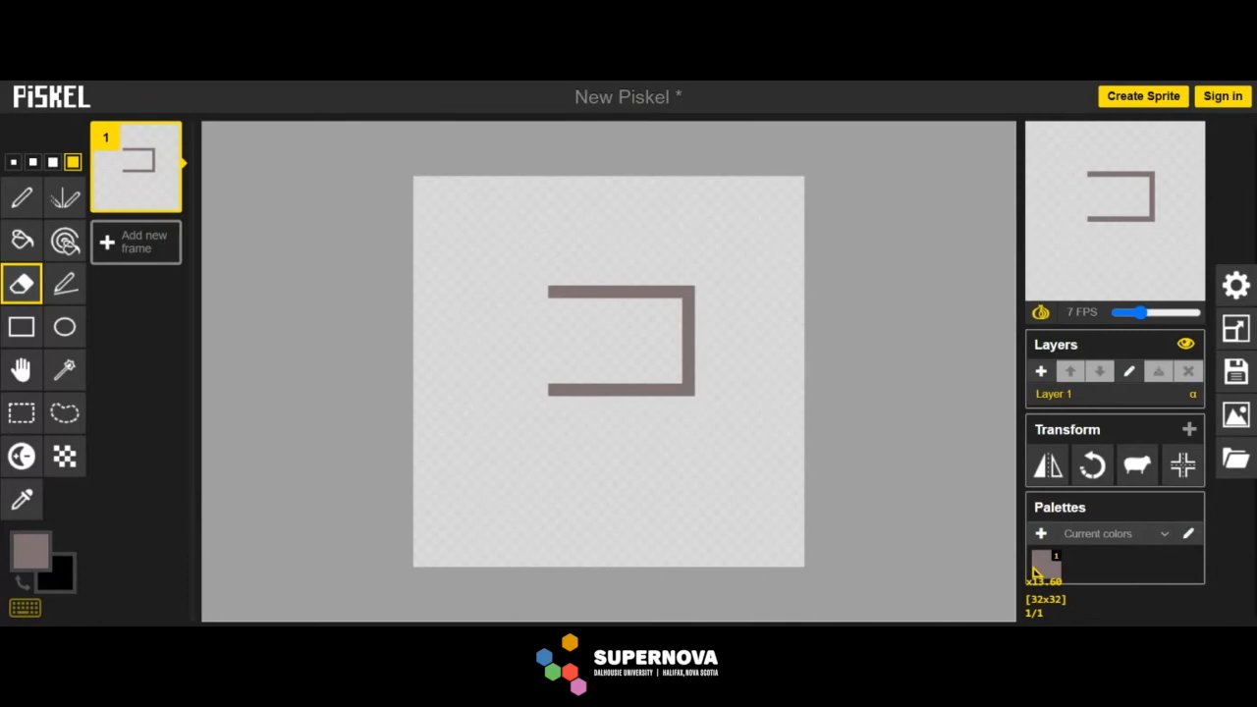
Close the open end of the rectangle with a 1-pixel Pen line and erase the leftover stubs, leaving an outline about 11 by 9 pixels
left_click(22, 197)
left_click(13, 162)
left_click_drag(561, 298, 565, 389)
key("e")
left_click_drag(554, 290, 553, 304)
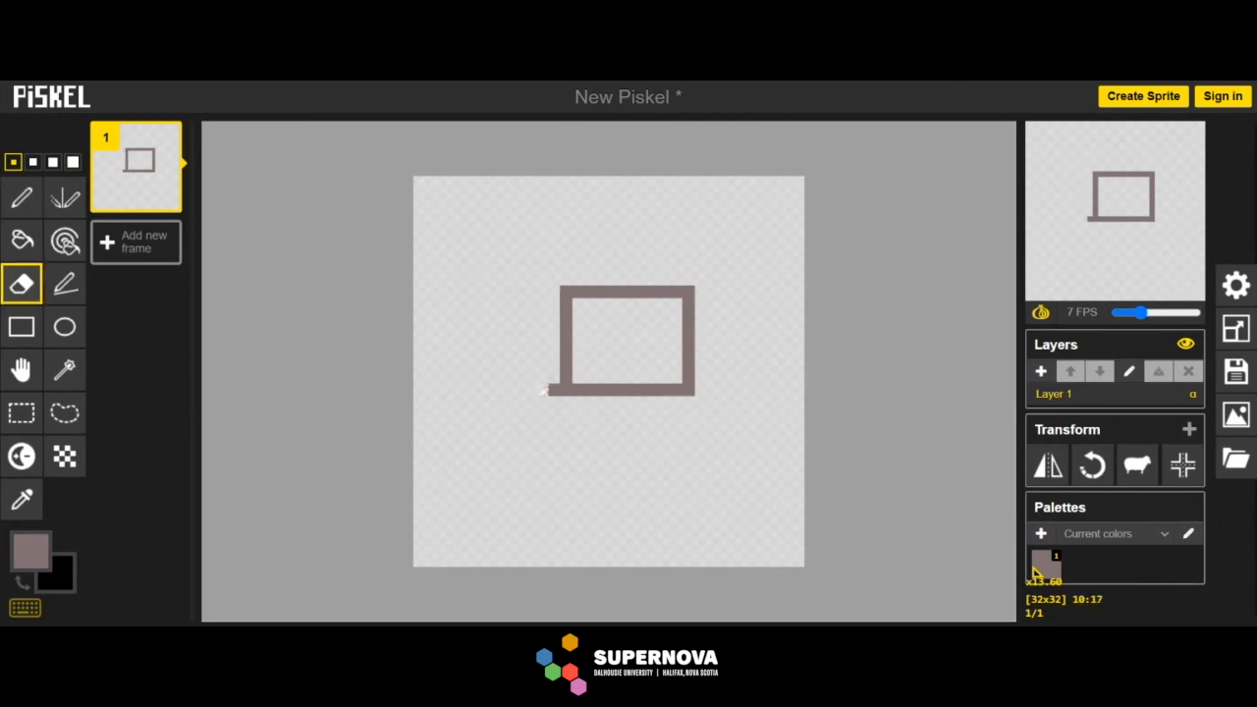
left_click(553, 390)
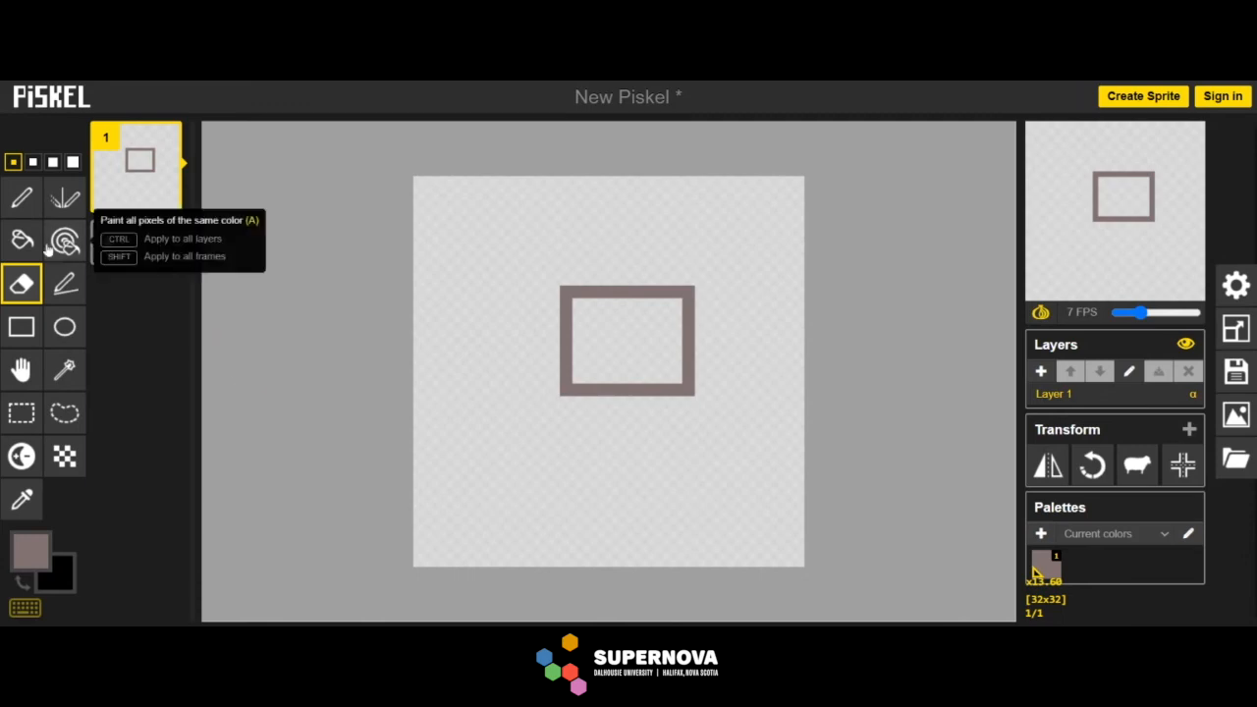
Select the whole rectangle outline with Rectangle selection and move it 2 pixels to the left
left_click(21, 197)
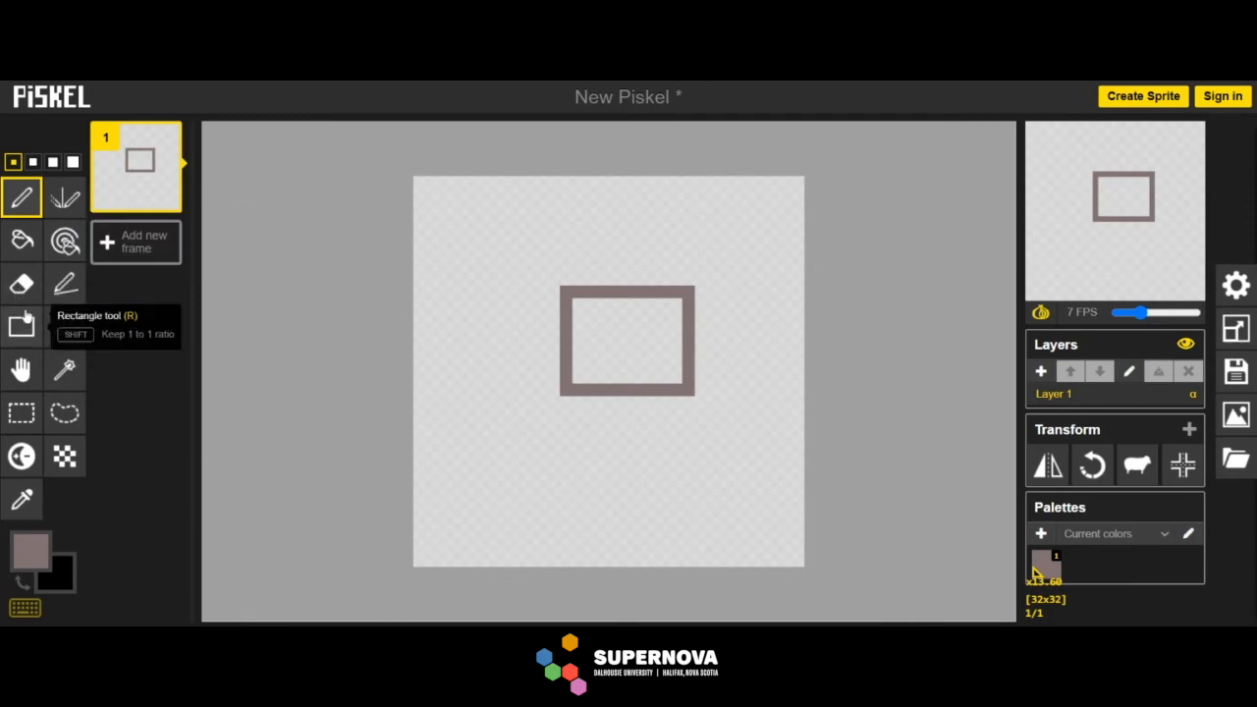
left_click(21, 412)
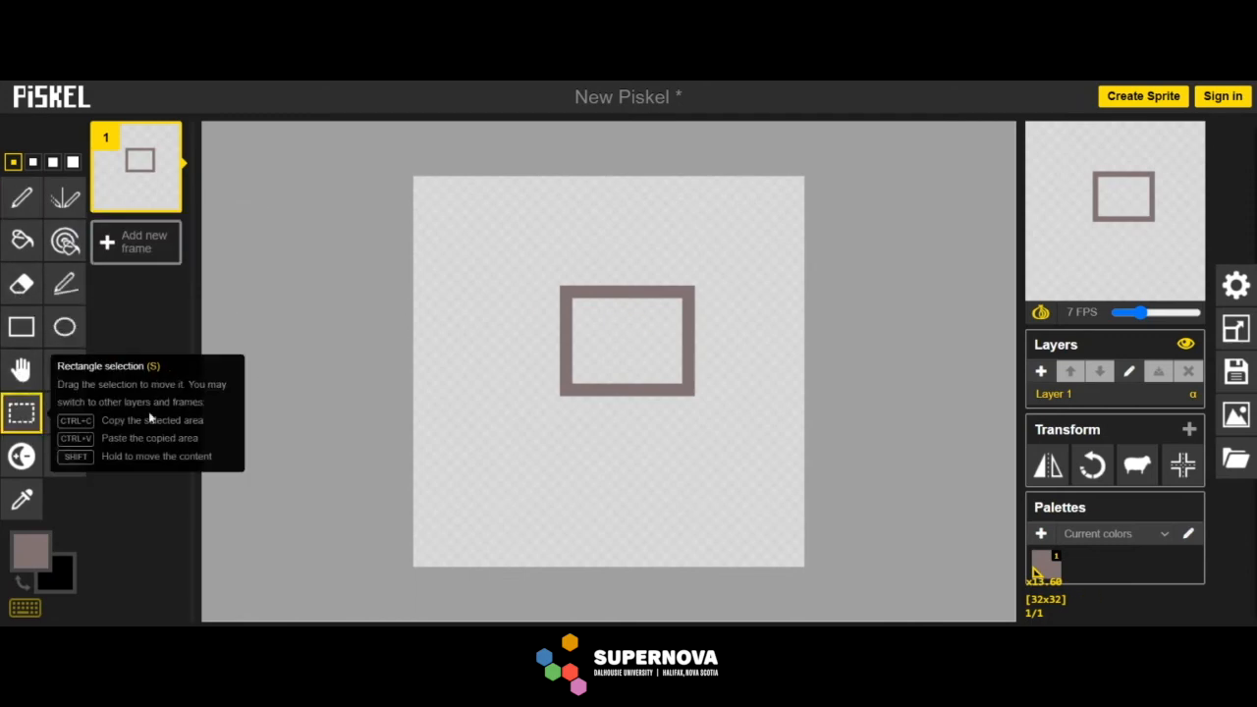
mouse_move(524, 273)
left_mouse_down()
mouse_move(701, 420)
mouse_move(743, 421)
mouse_move(707, 383)
mouse_move(683, 384)
left_mouse_up()
left_click(202, 305)
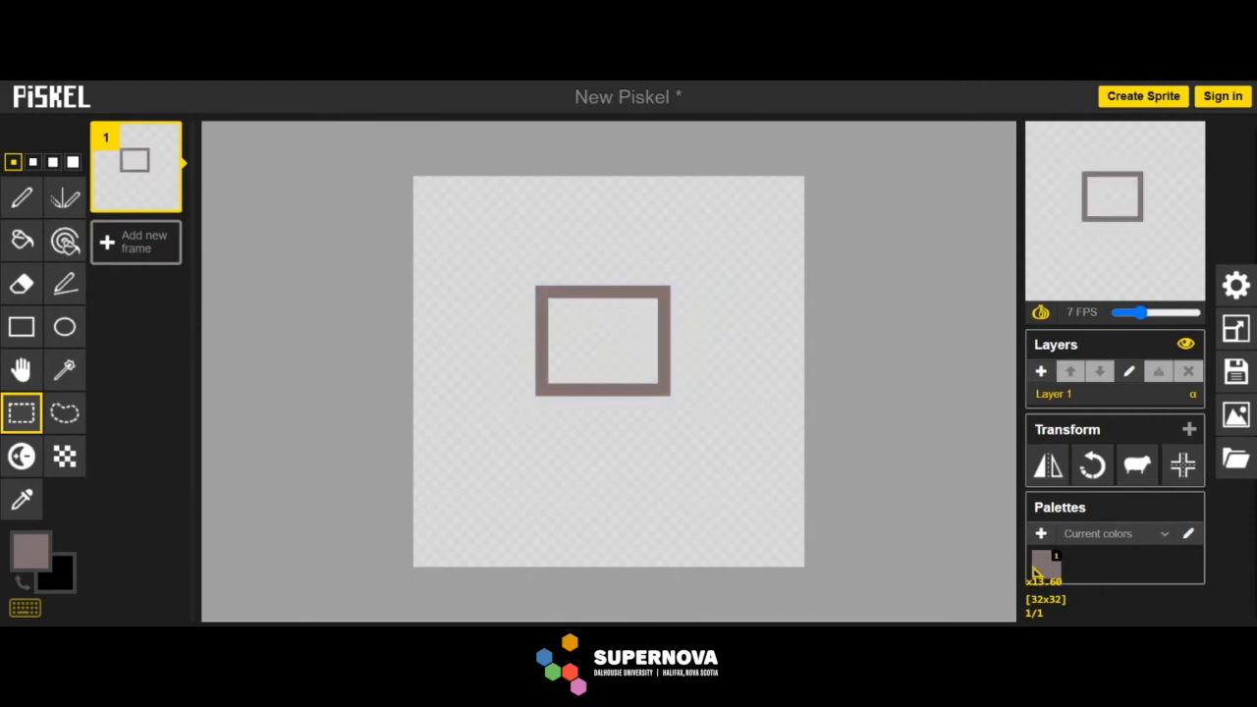
Draw rectangle outlines beneath the head for an 11-pixel-wide torso, two legs about 4 by 5 pixels and two arms about 4 by 7 pixels
left_click(21, 196)
left_click(21, 326)
left_click_drag(544, 404, 667, 503)
left_click_drag(540, 512, 583, 559)
left_click_drag(626, 511, 666, 558)
left_click_drag(665, 412, 718, 483)
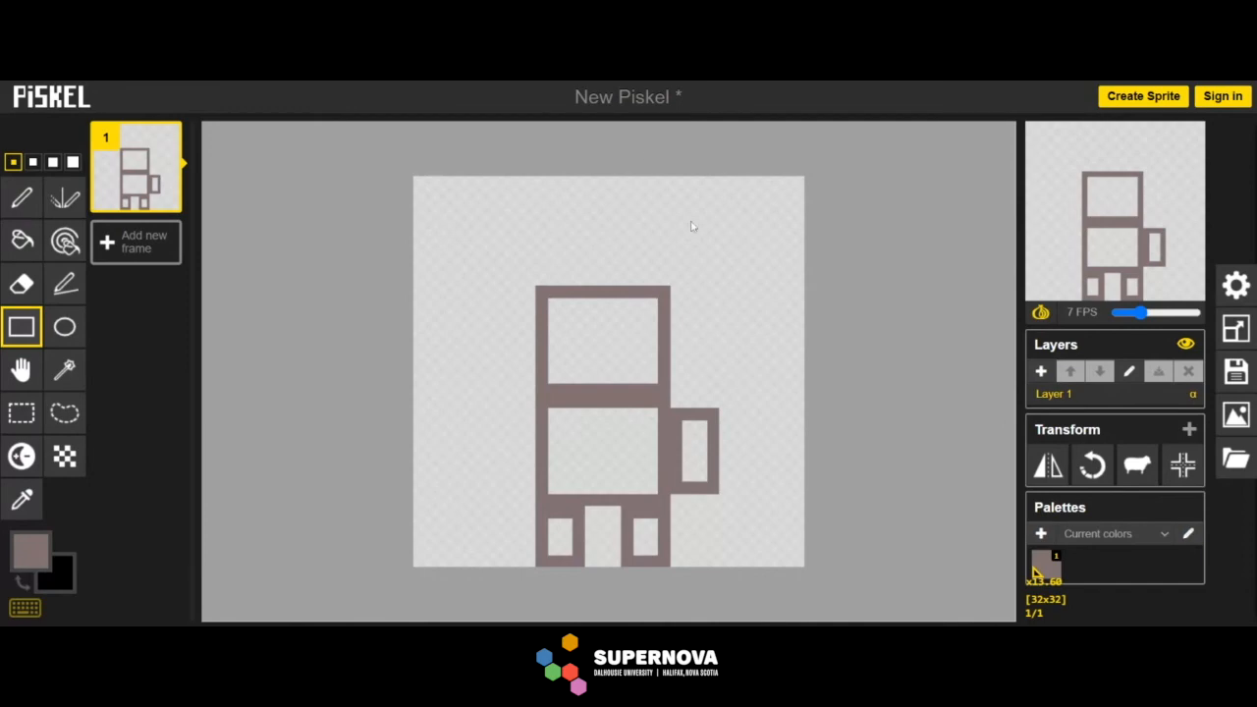
left_click_drag(531, 416, 498, 488)
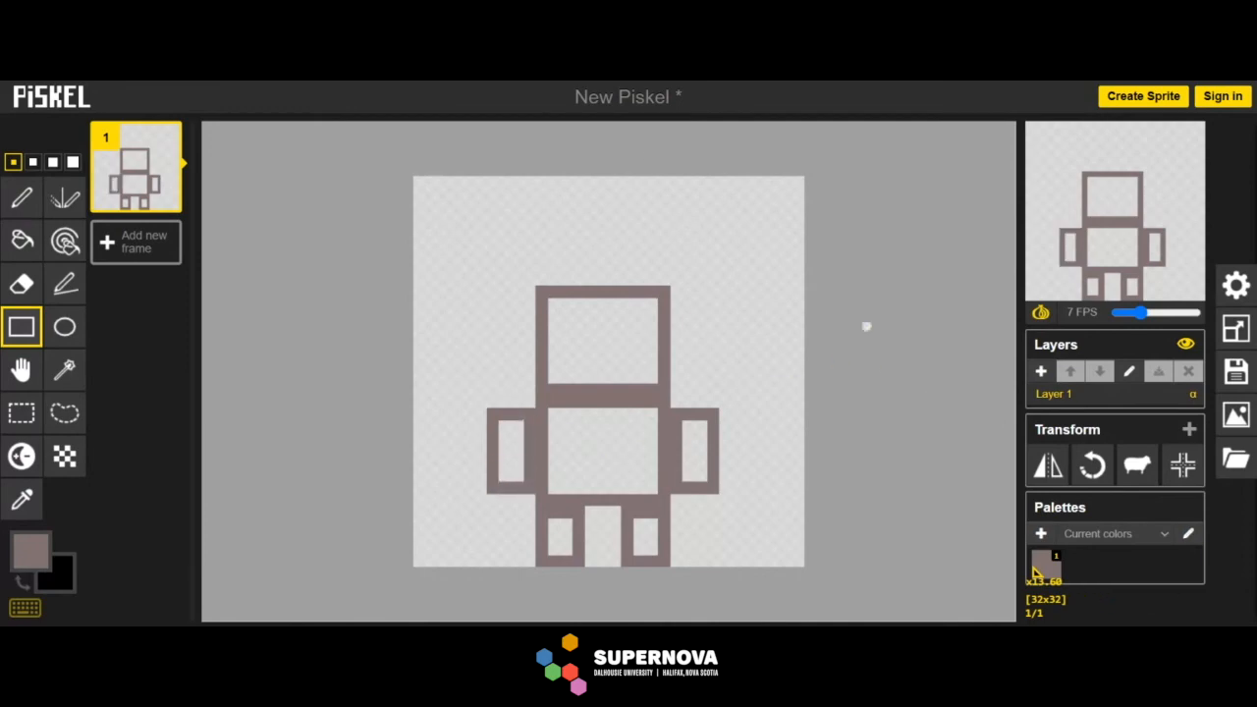
Erase the doubled outline between head and torso and along the tops of both legs, leaving single-pixel lines
left_click(21, 284)
left_click_drag(651, 385, 548, 389)
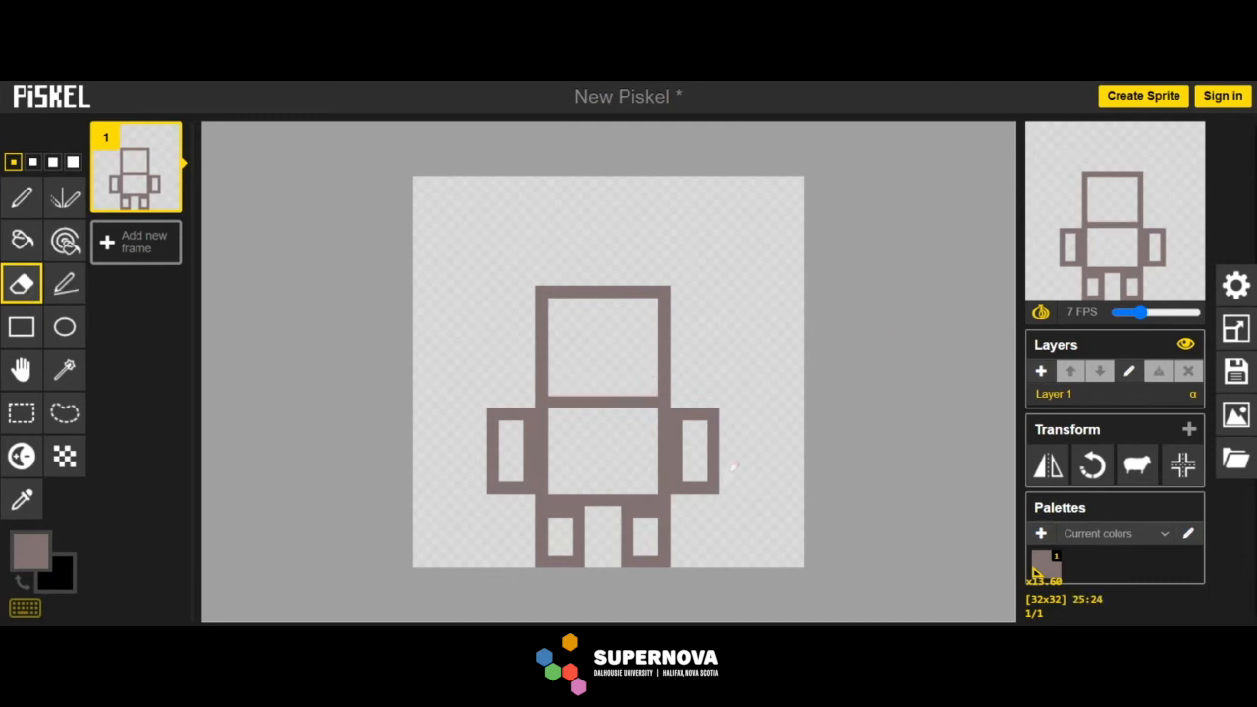
left_click_drag(552, 508, 641, 511)
left_click(627, 511)
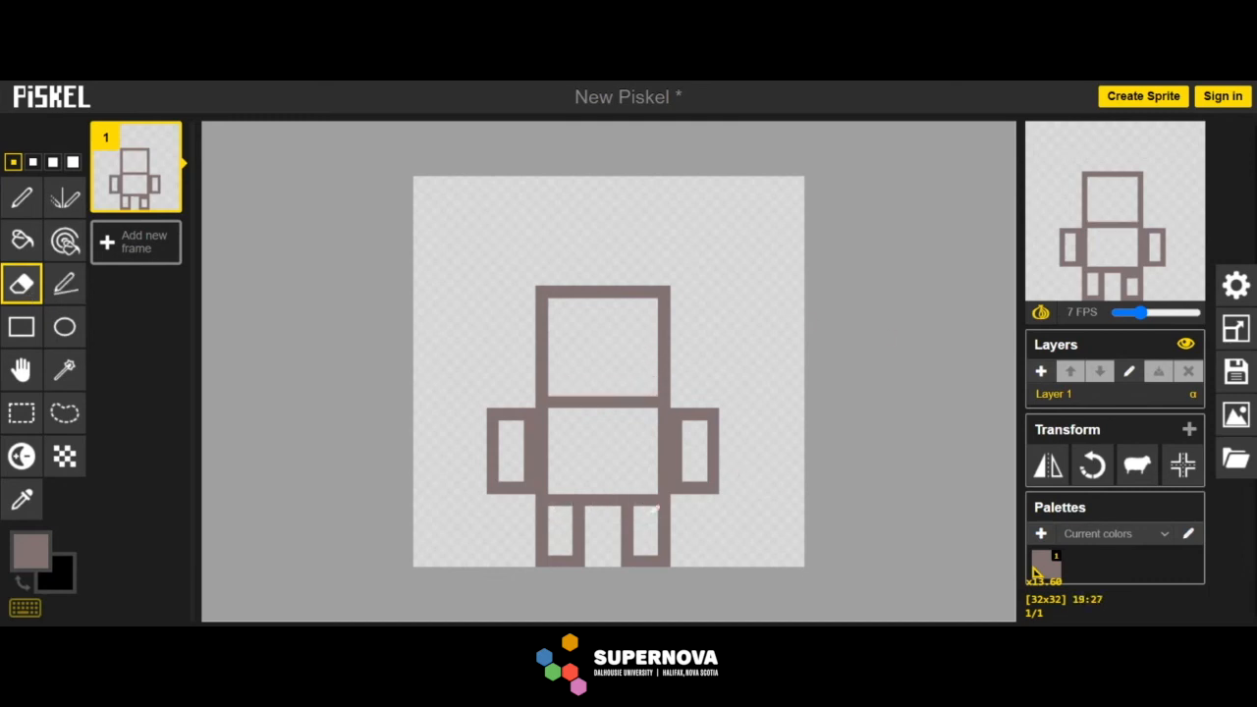
Erase the walls between the torso and both arms at the shoulders and thin the remaining inner arm lines to 1 pixel
mouse_move(530, 427)
left_mouse_down()
mouse_move(564, 423)
mouse_move(531, 438)
left_mouse_up()
left_click_drag(665, 427, 681, 429)
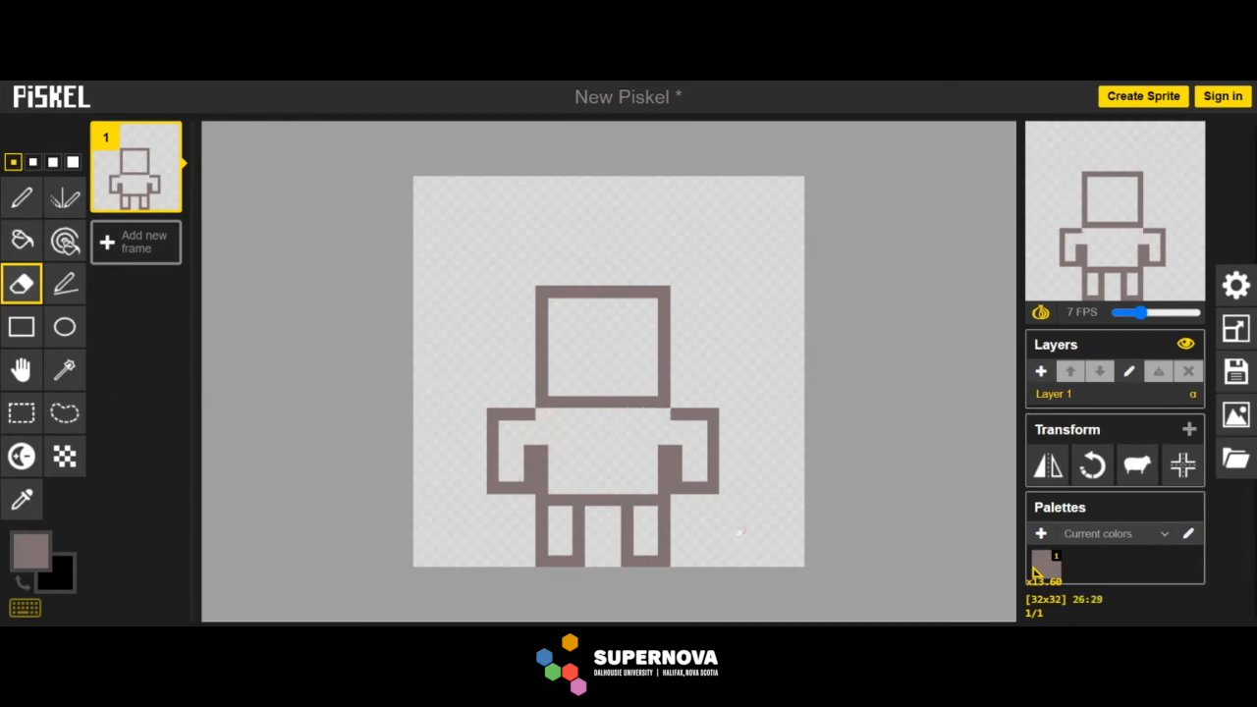
left_click_drag(538, 447, 530, 479)
left_click_drag(677, 443, 687, 471)
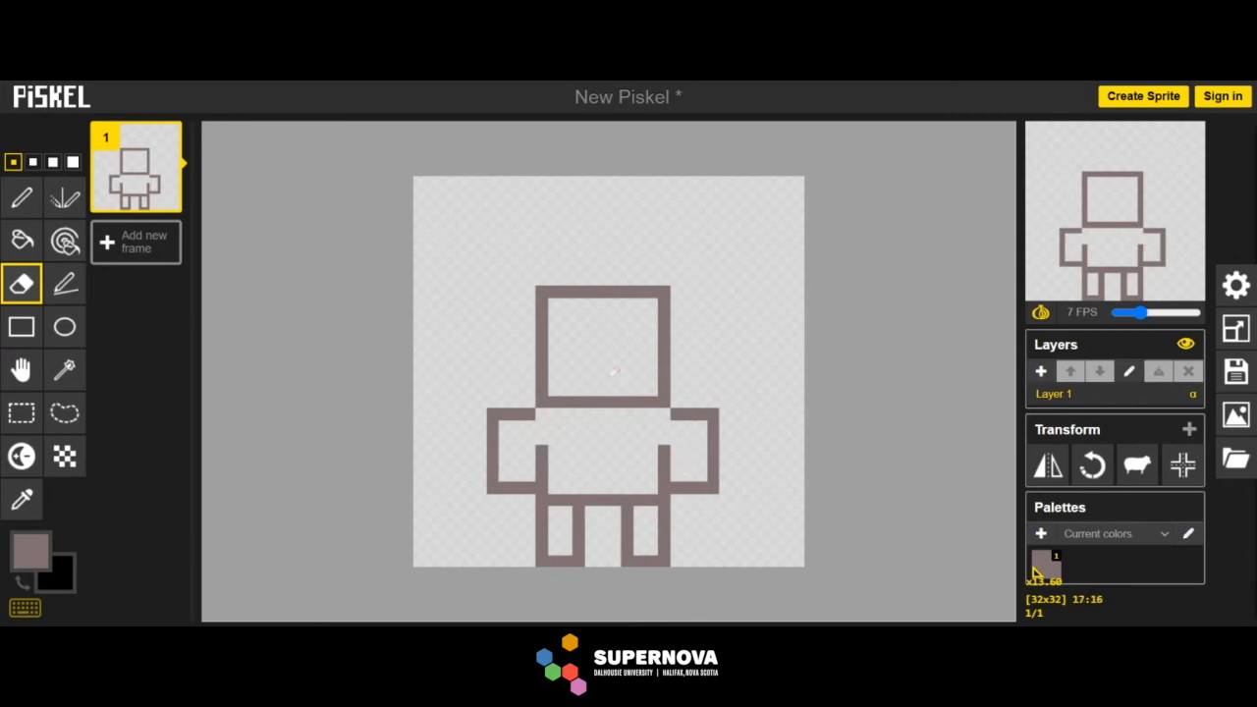
Add the missing outline pixels with the Pen where each shoulder meets the bottom corner of the head
left_click(22, 198)
left_click(545, 404)
left_click(665, 412)
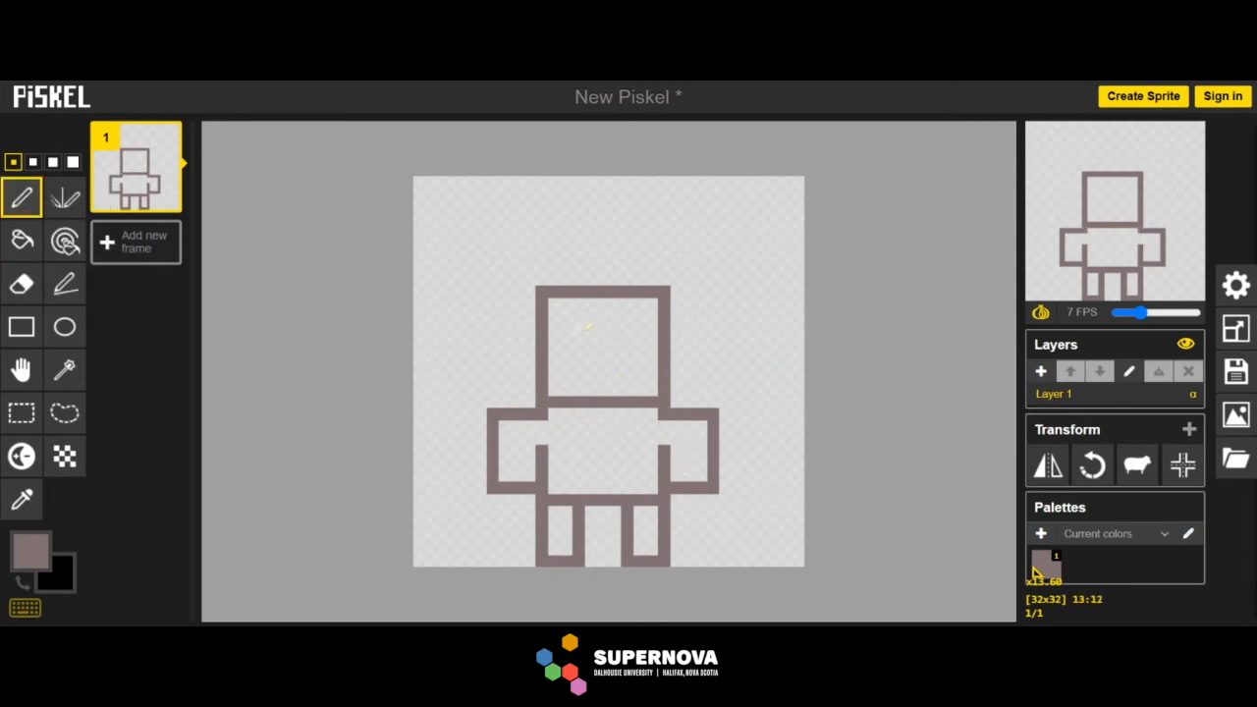
Set the primary colour to the green #67c26b and draw two eyes about 2 by 3 pixels inside the head
left_click(31, 551)
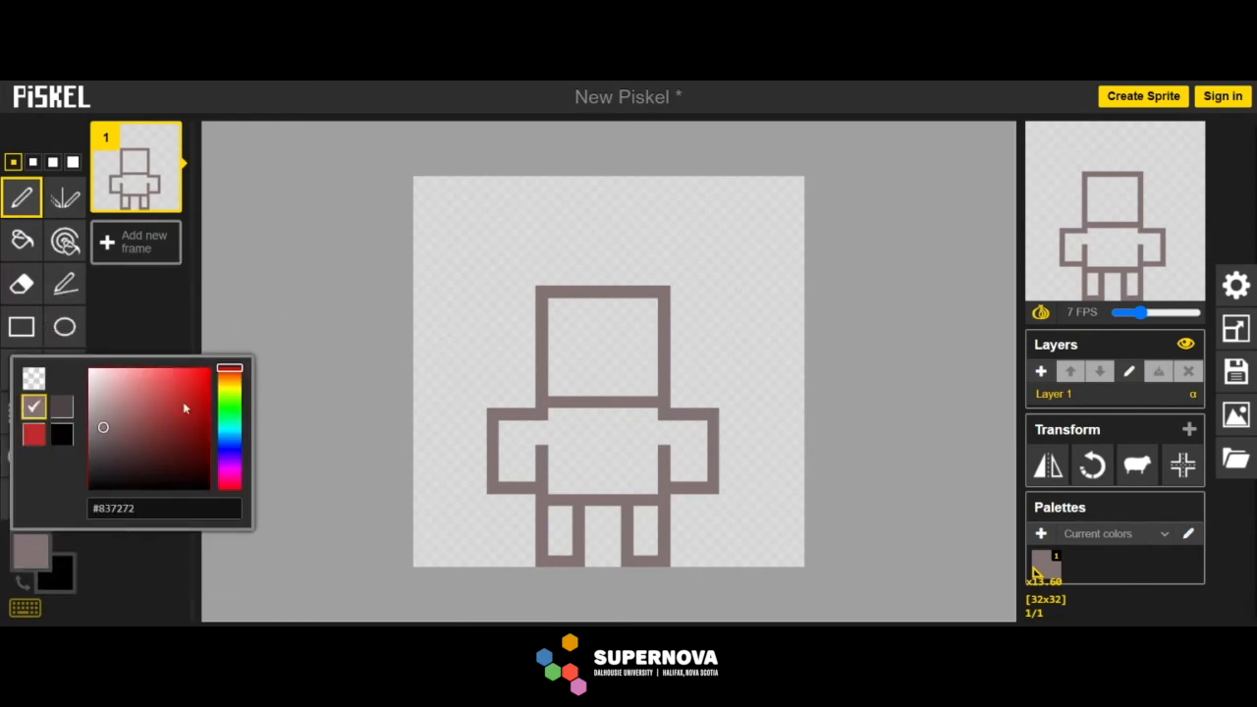
left_click(229, 410)
left_click_drag(175, 395, 145, 396)
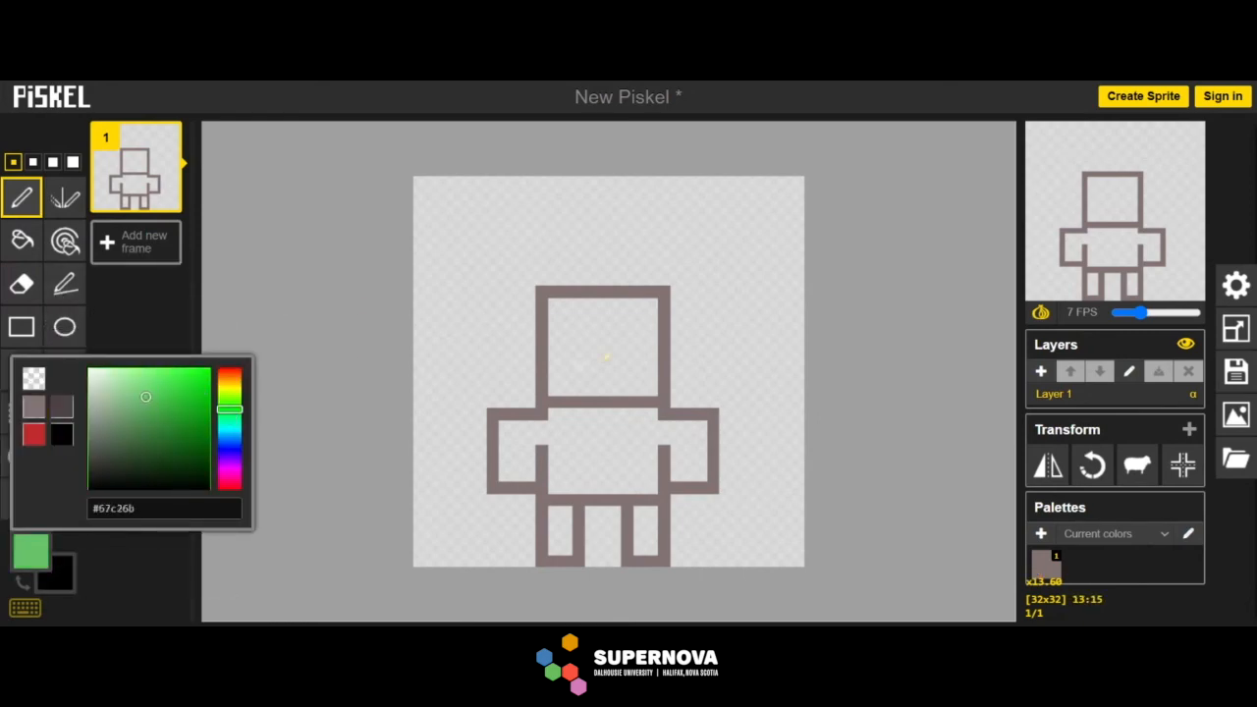
mouse_move(567, 328)
left_mouse_down()
mouse_move(580, 355)
mouse_move(581, 330)
mouse_move(638, 356)
mouse_move(642, 325)
left_mouse_up()
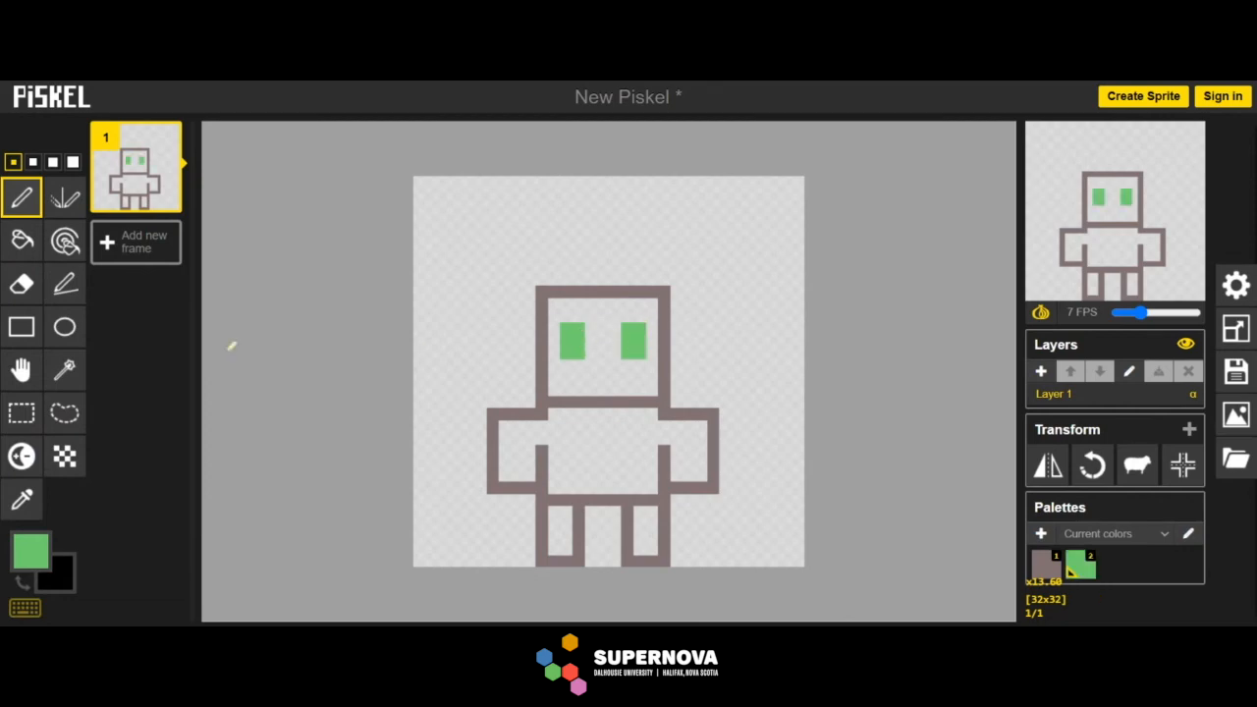
Pick the outline's grey-brown as the secondary colour and draw an antenna above the head, with a green centre in its square tip
left_click(65, 574)
left_click(22, 499)
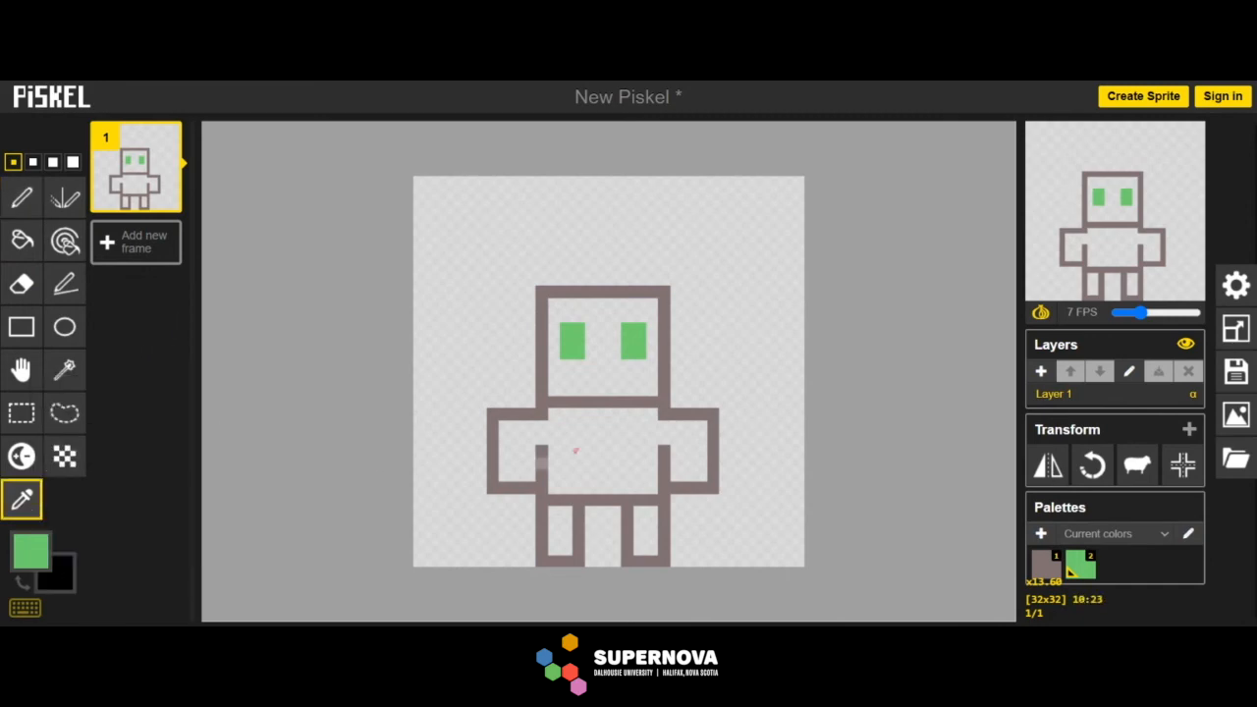
right_click(603, 401)
left_click(22, 198)
left_click_drag(591, 280, 602, 254)
mouse_move(602, 245)
left_mouse_down()
mouse_move(602, 277)
mouse_move(585, 230)
mouse_move(581, 246)
mouse_move(617, 244)
mouse_move(611, 230)
mouse_move(587, 250)
mouse_move(602, 243)
left_mouse_up()
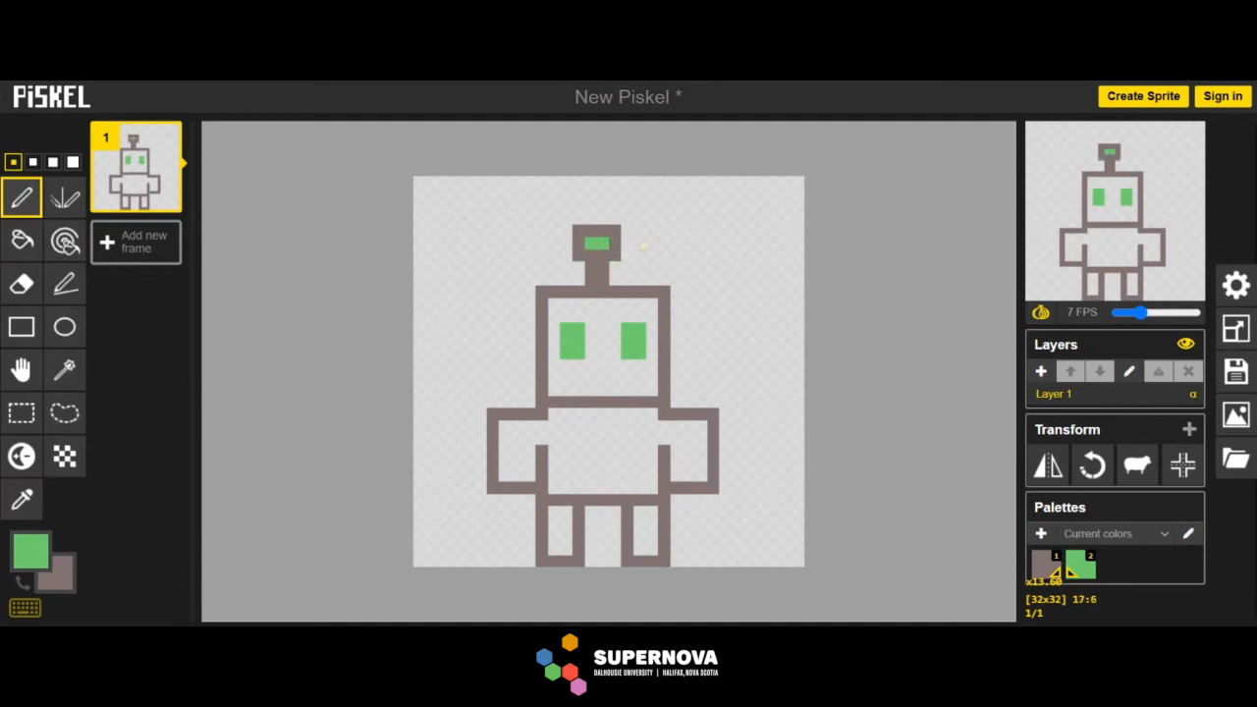
Place diagonal pairs of green signal pixels around the antenna tip and draw a green smile with raised corners below the eyes
left_click(628, 218)
left_click(566, 218)
left_click(566, 256)
left_click(627, 256)
left_click(639, 243)
left_click(554, 243)
left_click(554, 206)
left_click(639, 206)
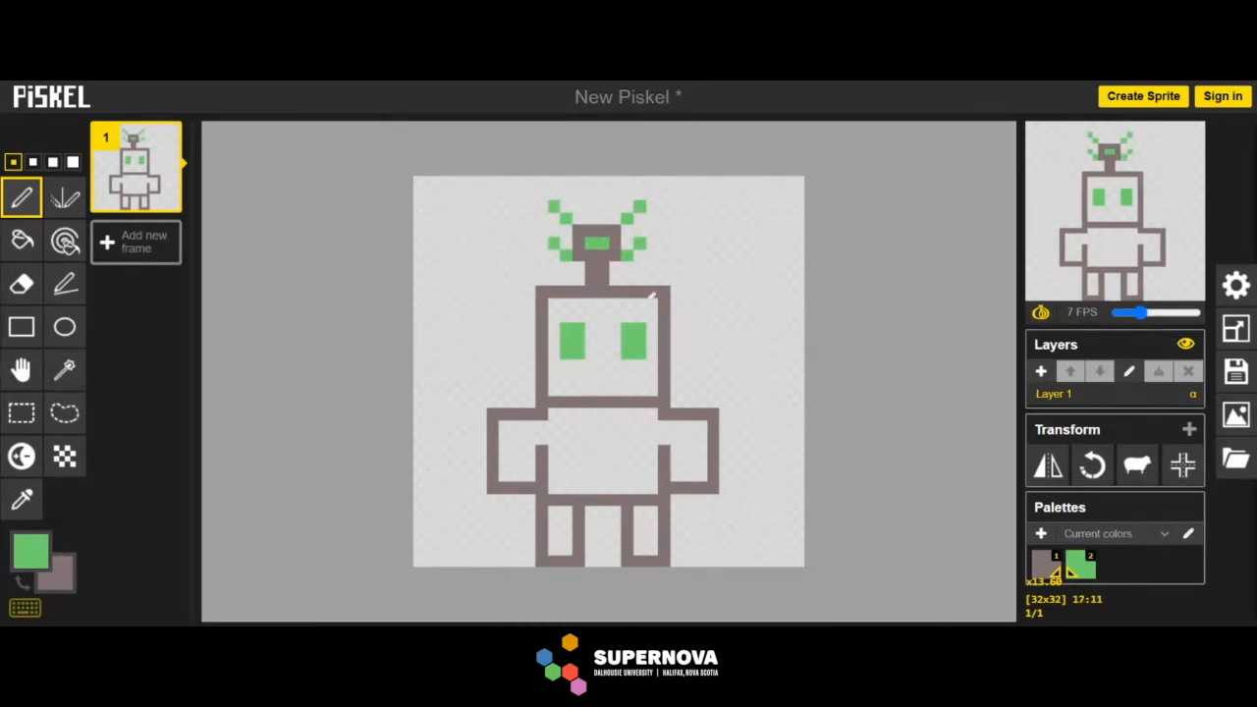
left_click(566, 377)
mouse_move(576, 377)
left_mouse_down()
mouse_move(587, 389)
mouse_move(644, 378)
left_mouse_up()
Narrow both arms by 1 pixel, erasing their outer edges and redrawing them one pixel inward in the outline colour
key("e")
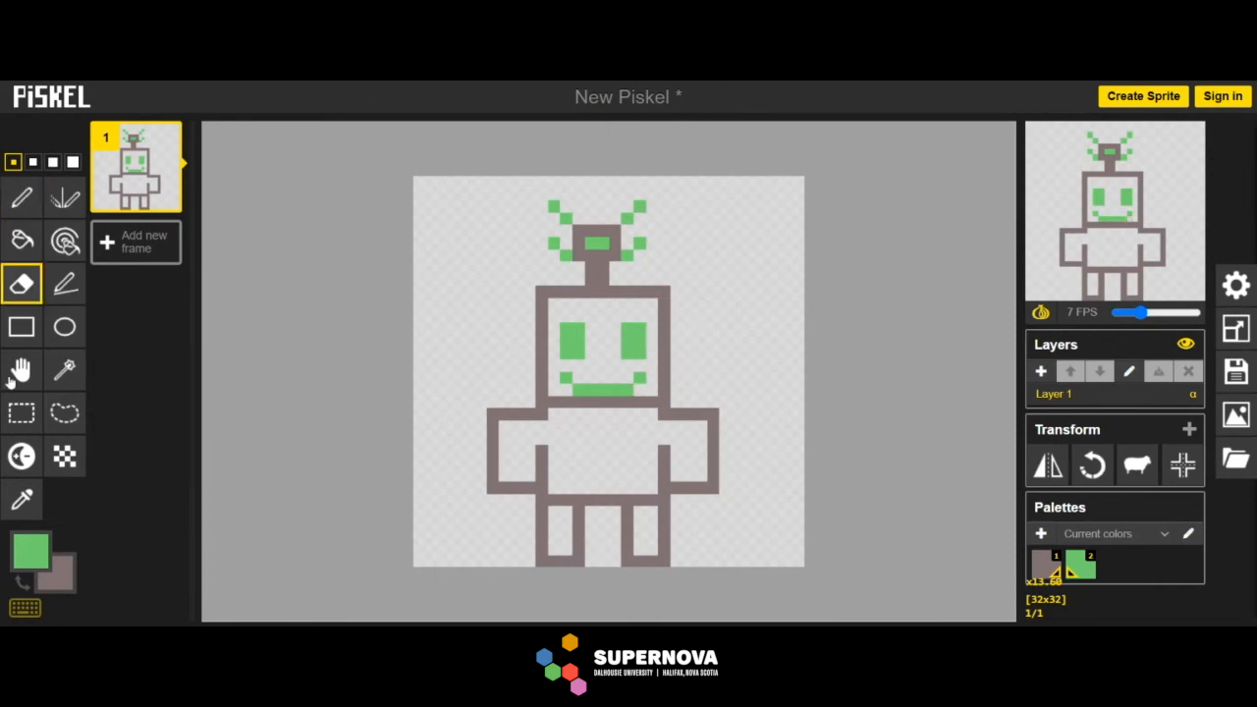
left_click_drag(492, 412, 505, 487)
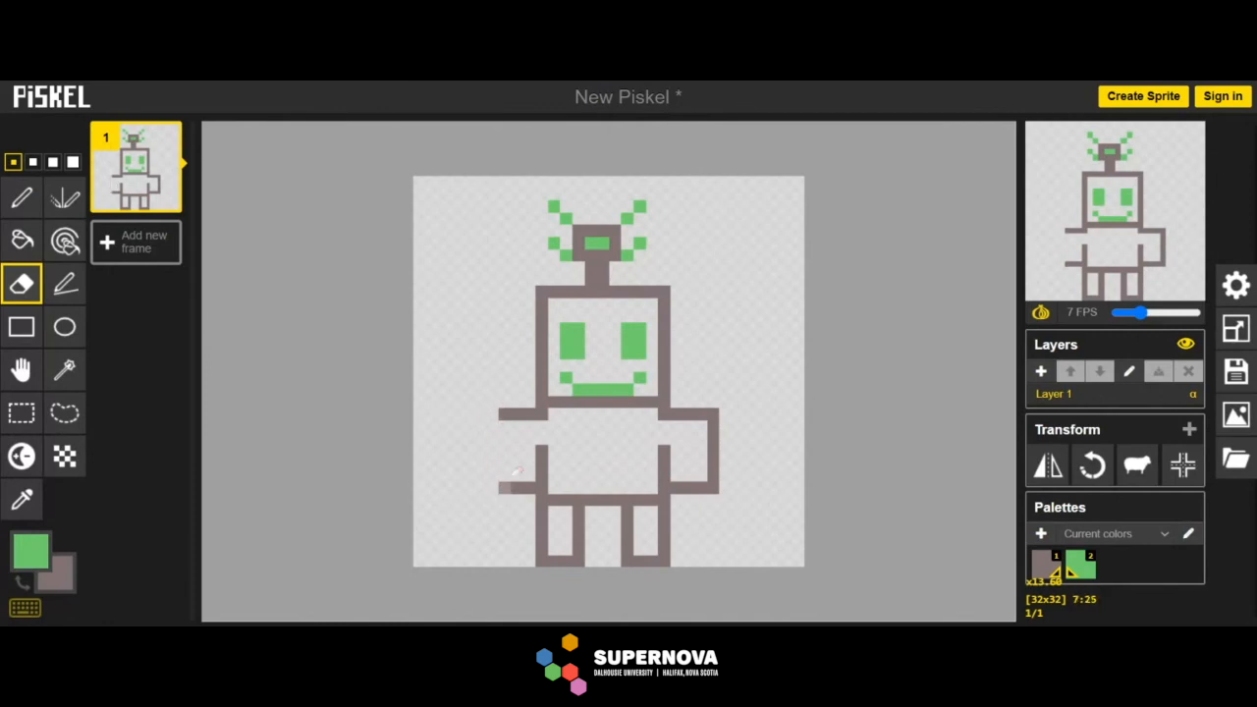
left_click_drag(713, 410, 714, 491)
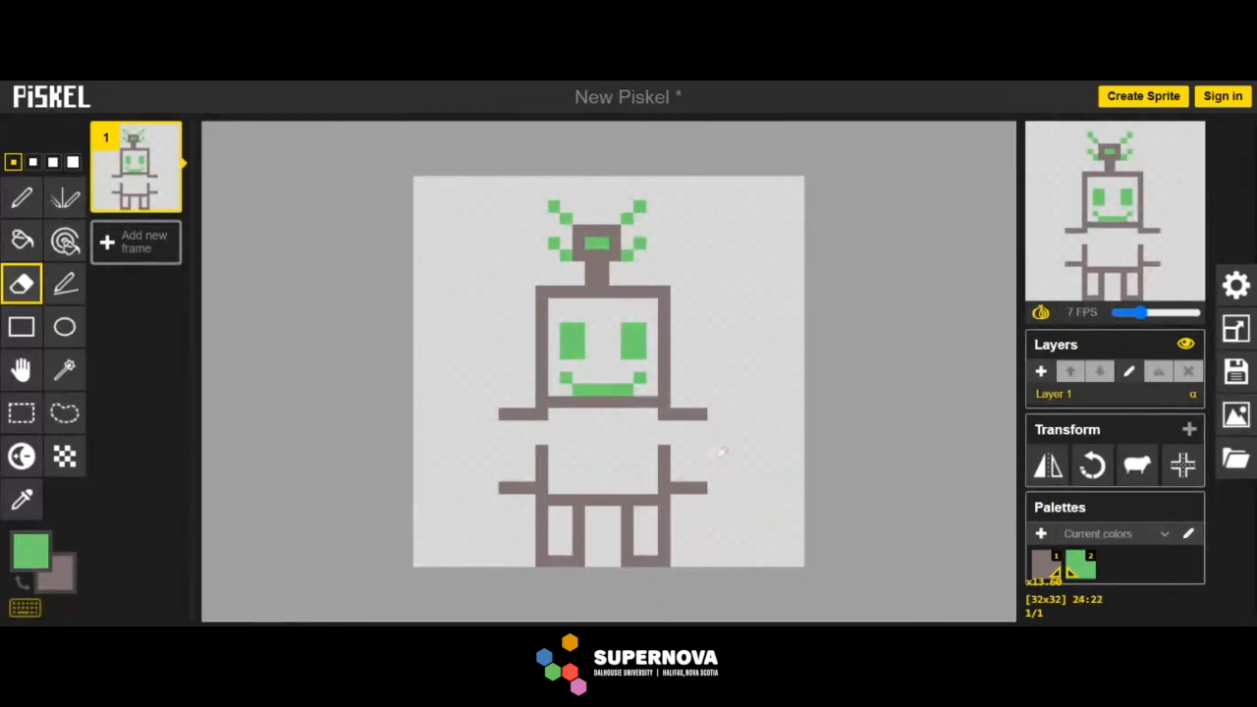
key("p")
left_click_drag(701, 411, 700, 463)
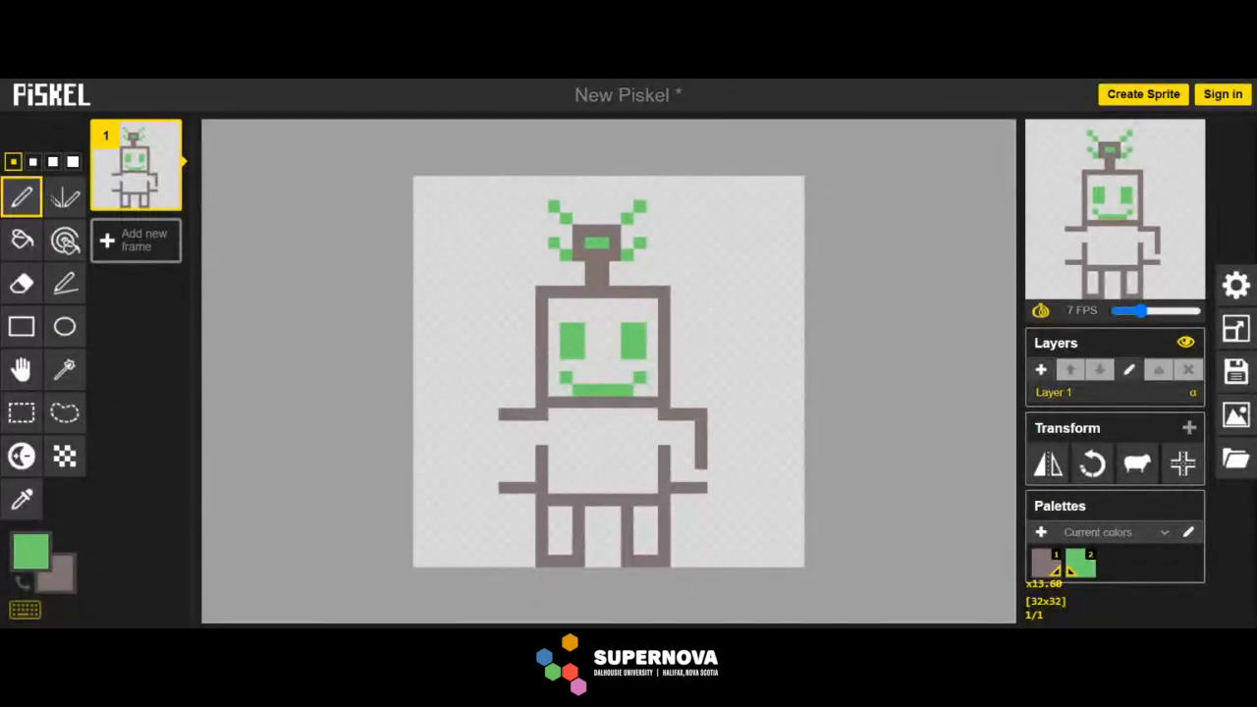
left_click(702, 475)
left_click_drag(505, 417, 507, 476)
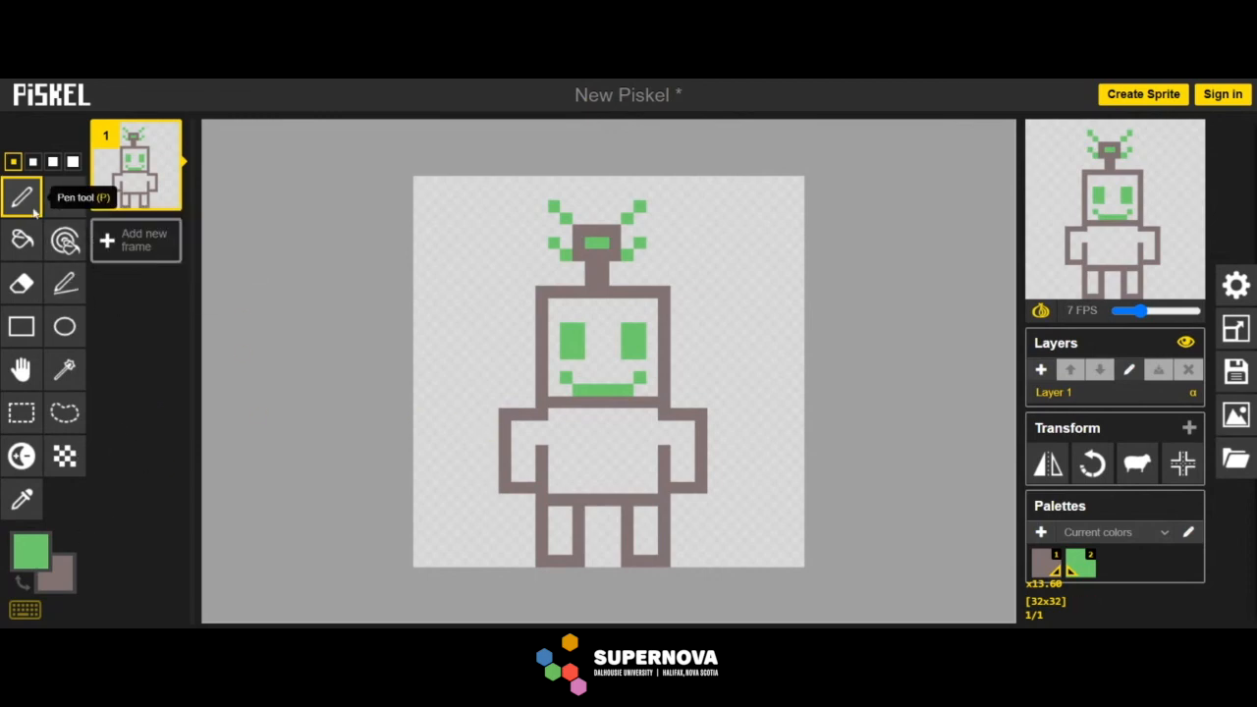
Set the secondary colour to dark red and bucket-fill the torso with arms, both legs and the face with it
left_click(57, 573)
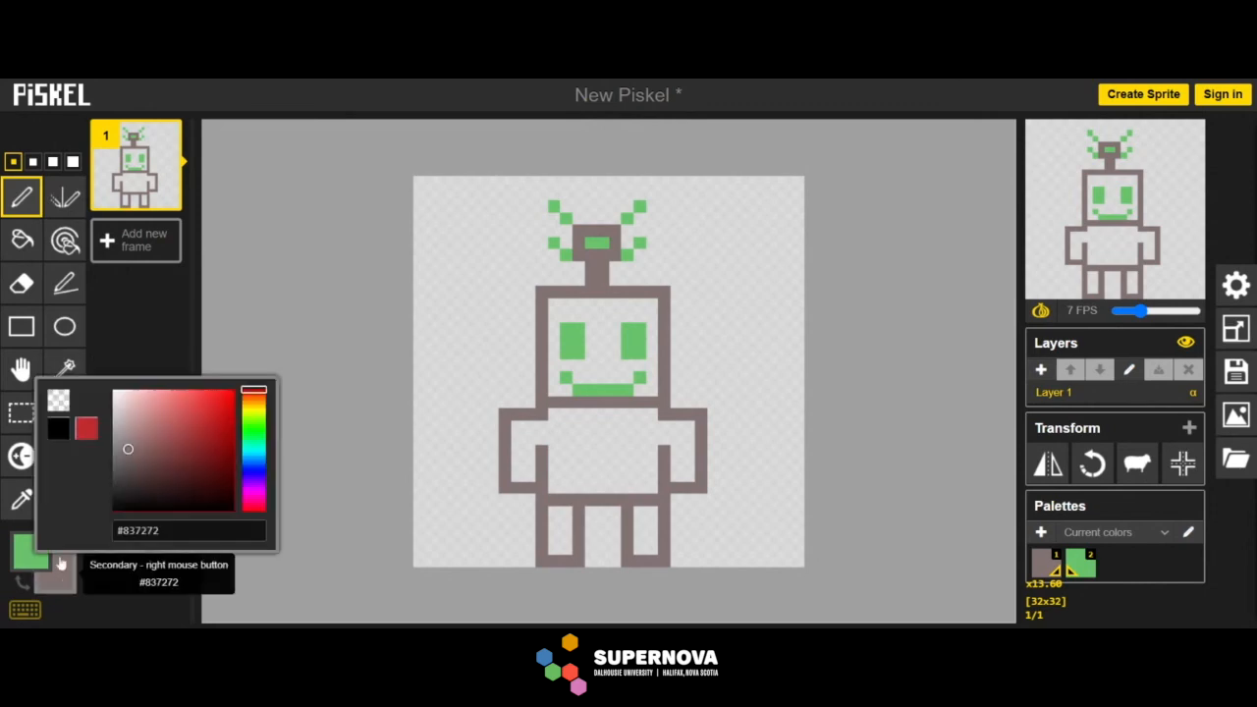
left_click_drag(172, 472, 204, 472)
left_click(22, 239)
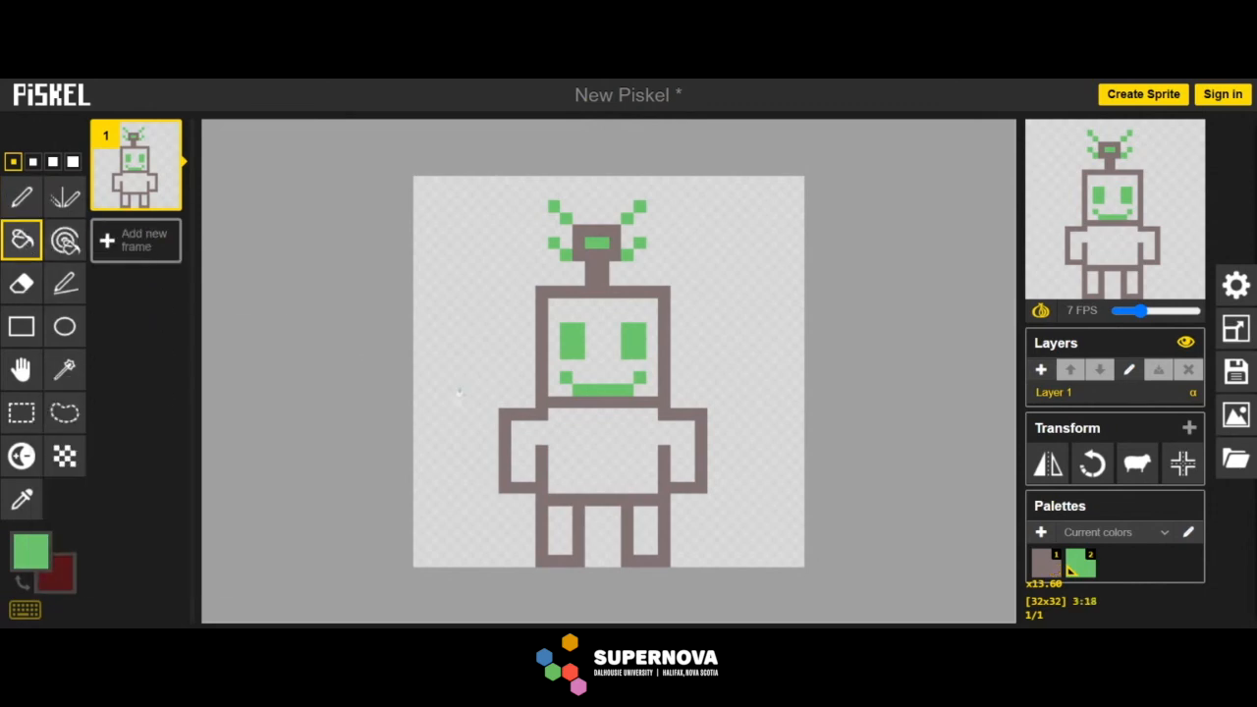
right_click(595, 441)
right_click(547, 521)
right_click(648, 521)
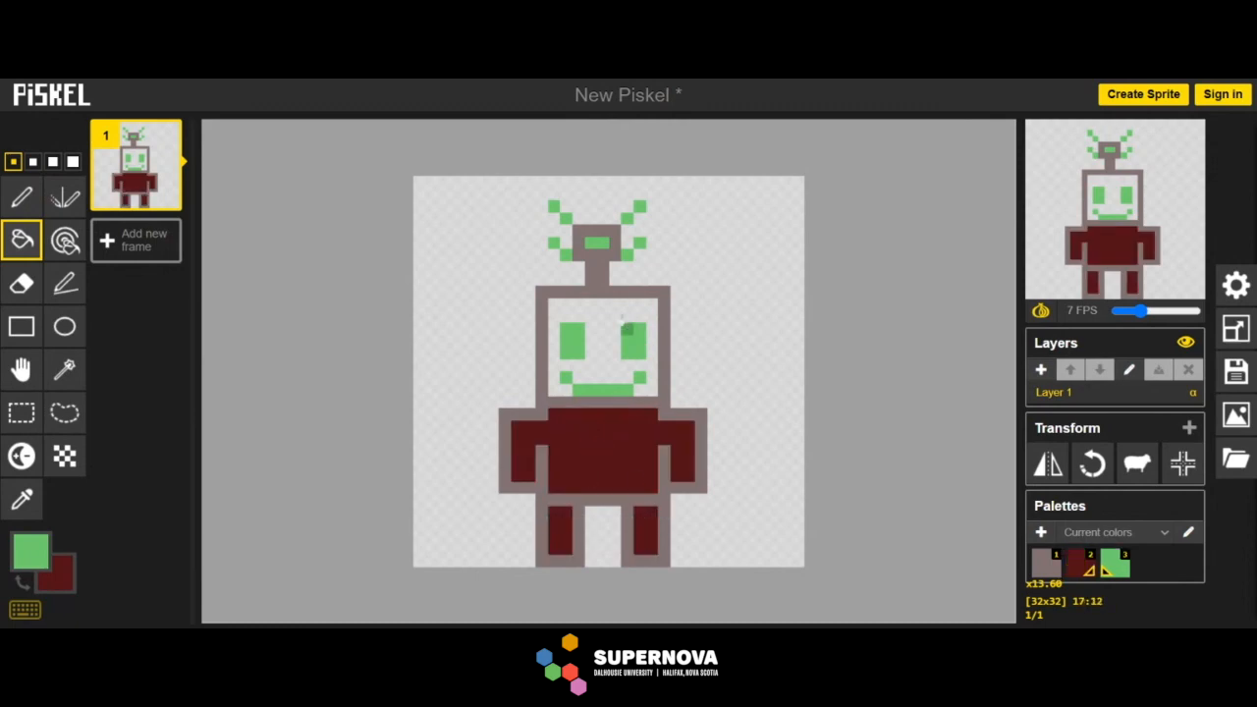
right_click(608, 311)
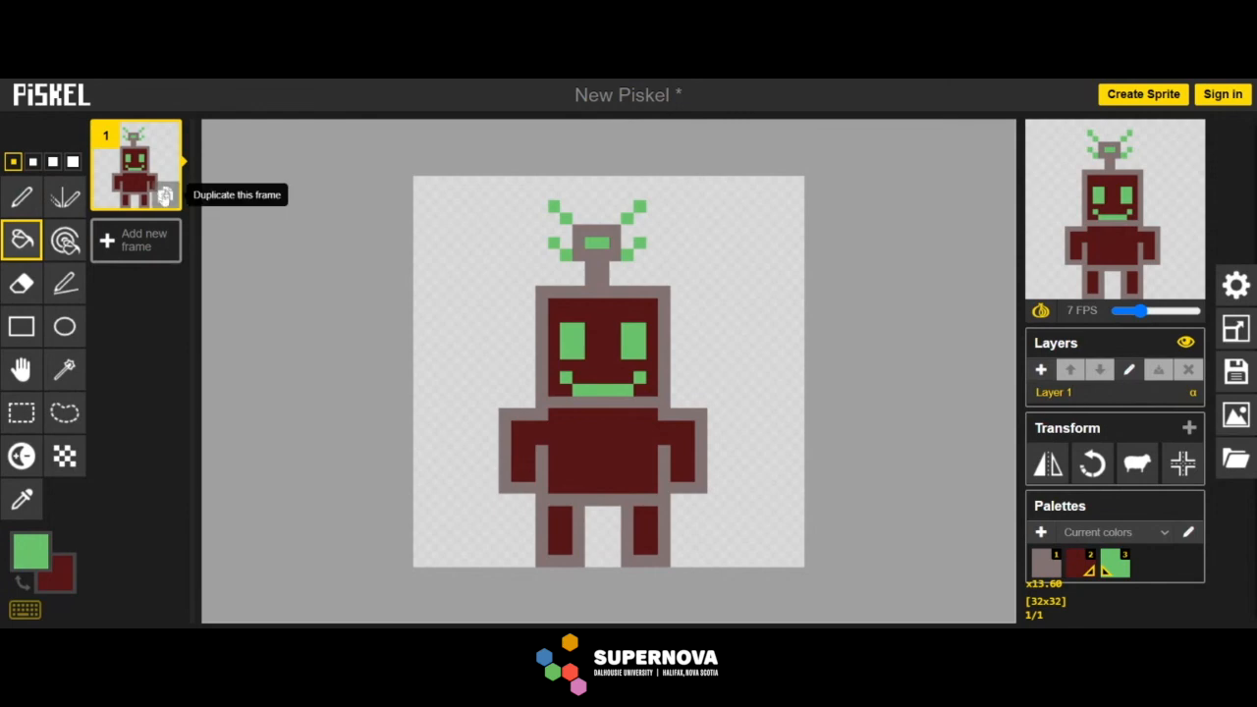
Duplicate the robot frame and move the whole robot 1 pixel to the right in the copy
left_click(164, 195)
left_click(37, 413)
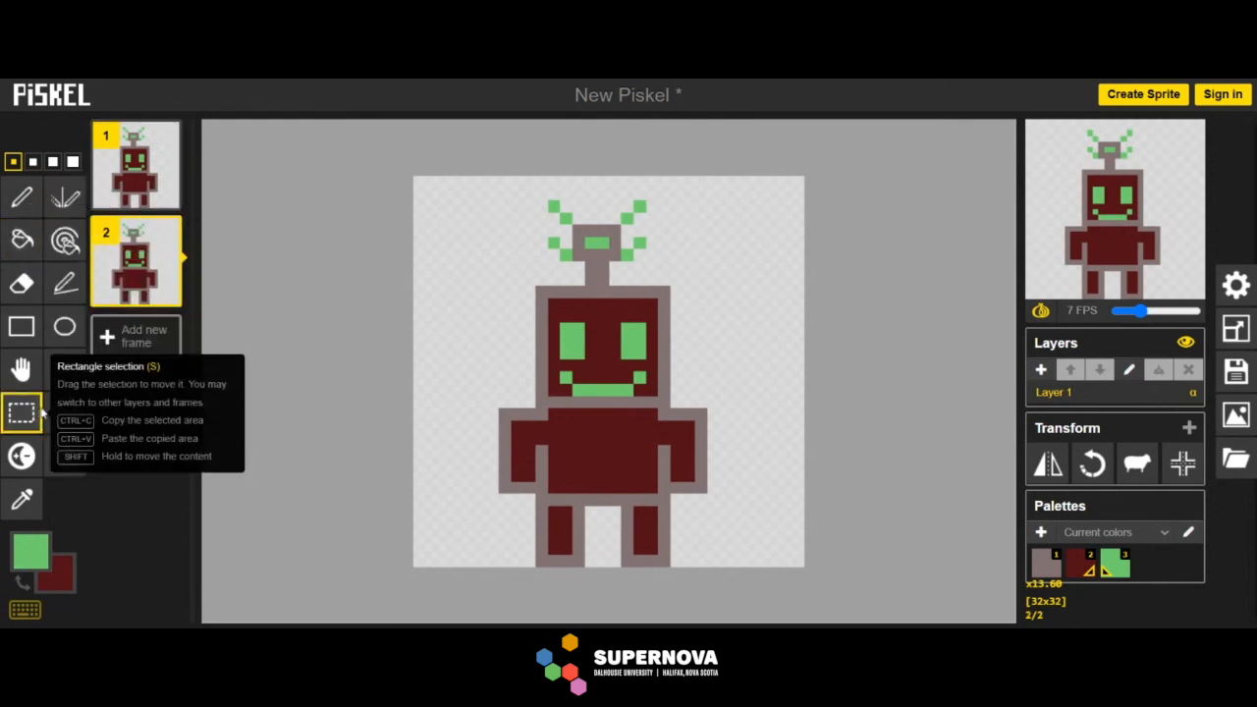
mouse_move(480, 195)
left_mouse_down()
mouse_move(663, 426)
mouse_move(737, 548)
left_mouse_up()
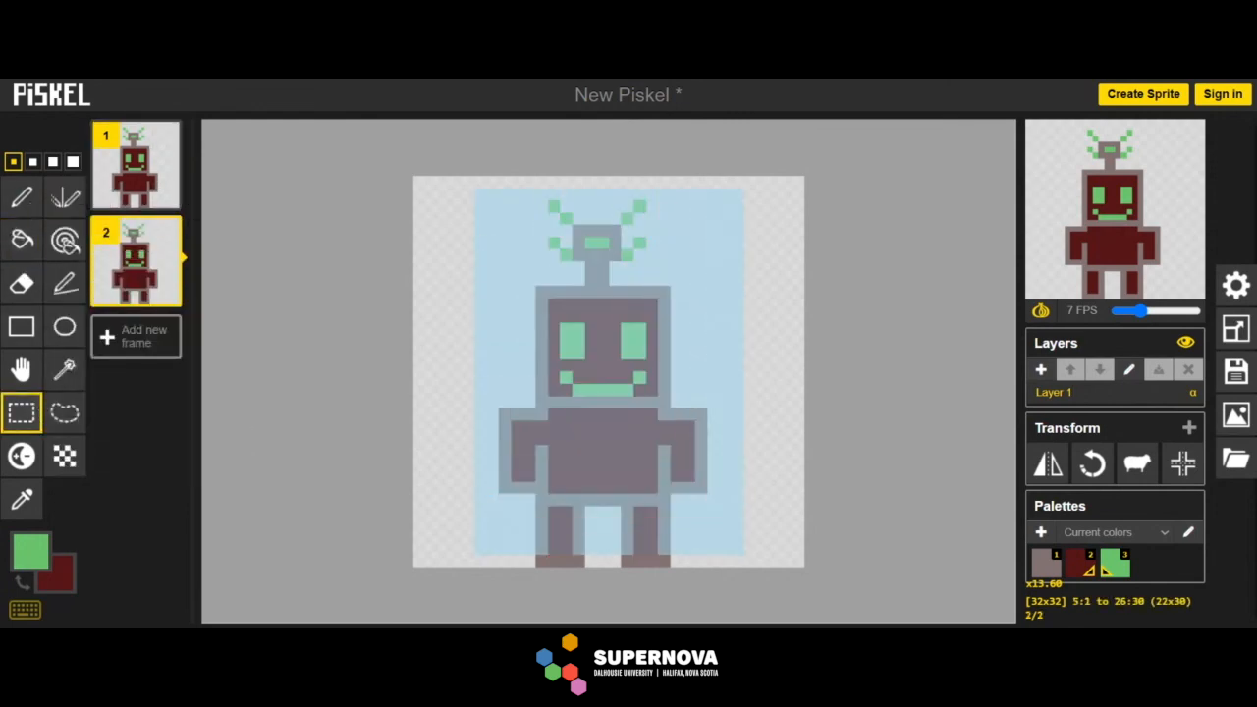
left_click_drag(698, 482, 698, 480)
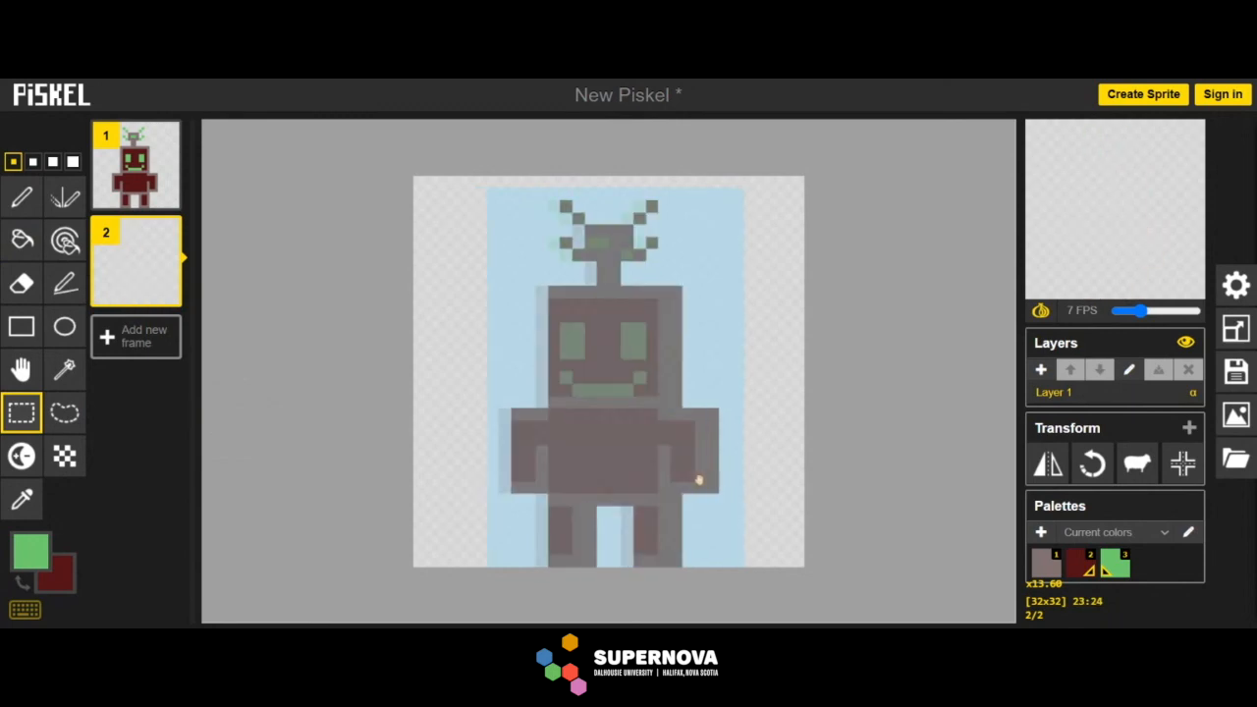
left_click(763, 413)
Replace the arm on the right in frame 2 with an outstretched rectangle outline about 7 by 4 pixels in the picked grey-brown outline colour
left_click_drag(687, 403, 724, 488)
key("Delete")
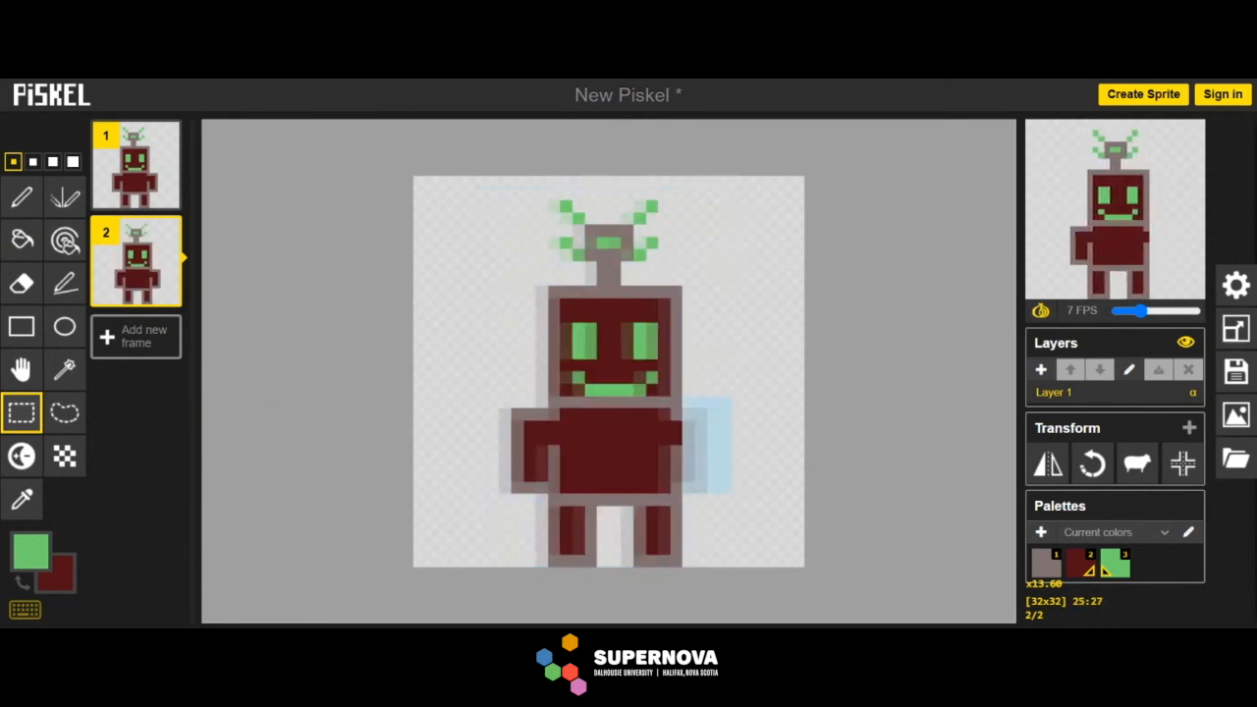
left_click(27, 323)
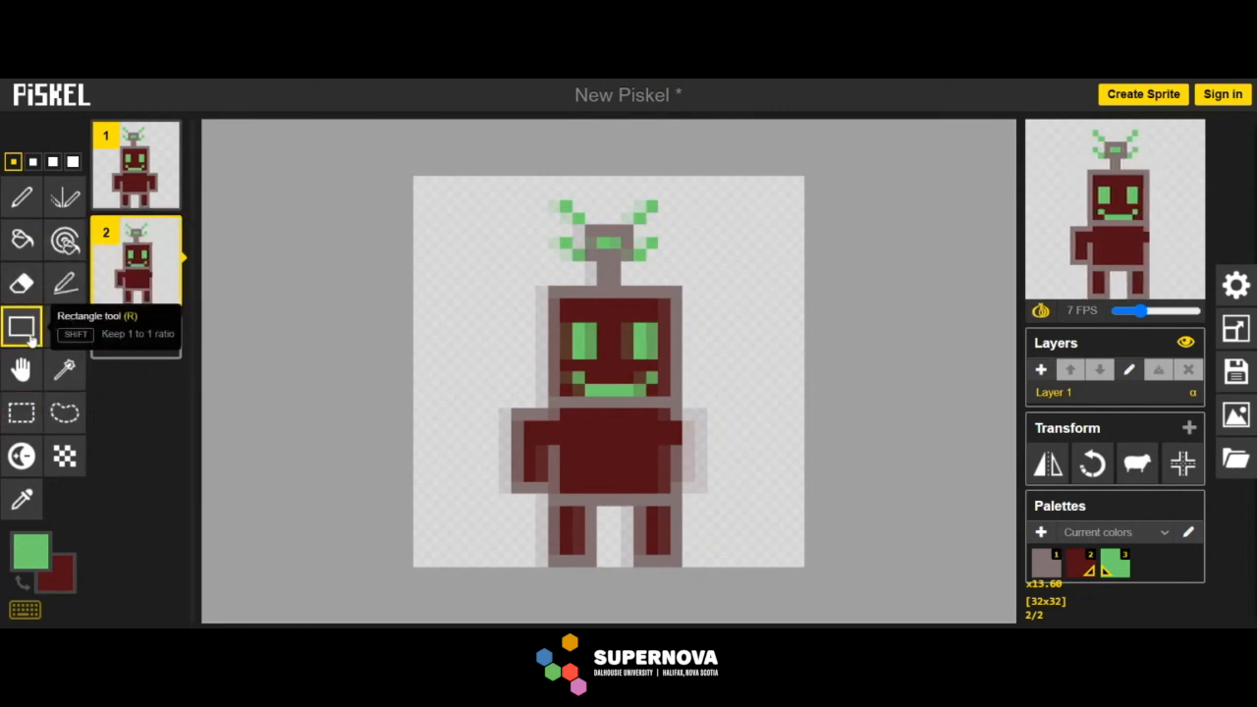
left_click(20, 498)
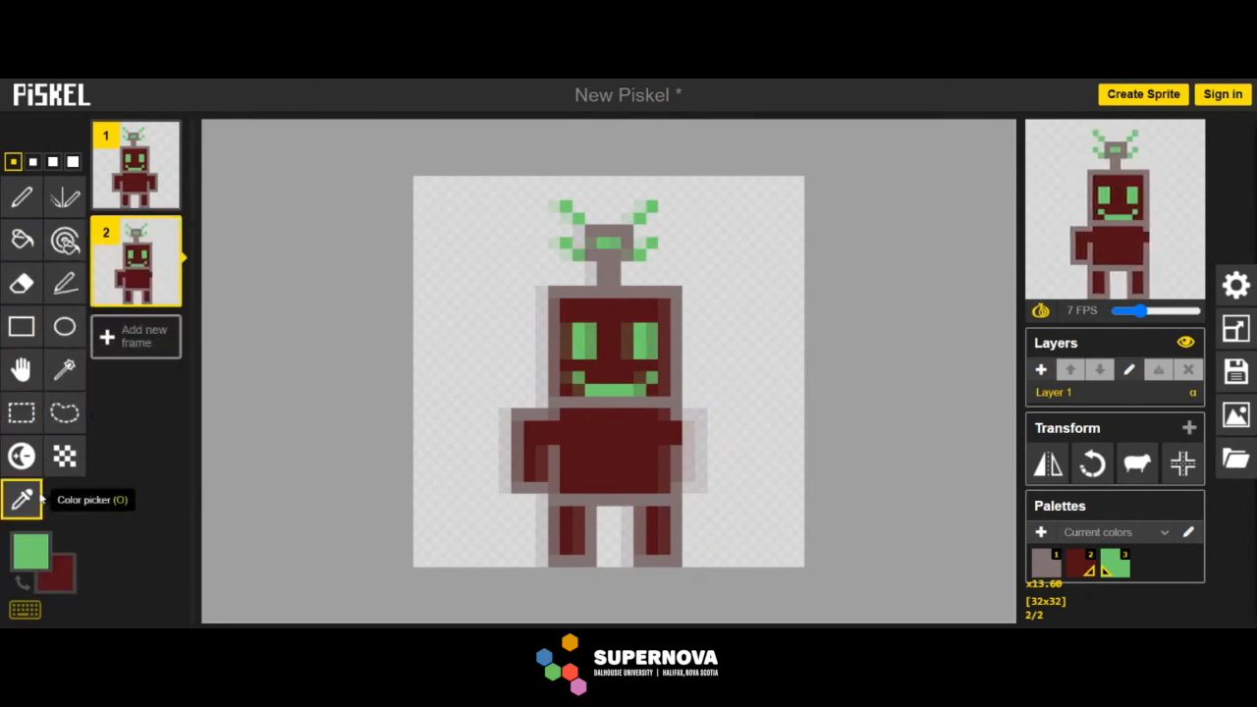
left_click(529, 412)
left_click(21, 326)
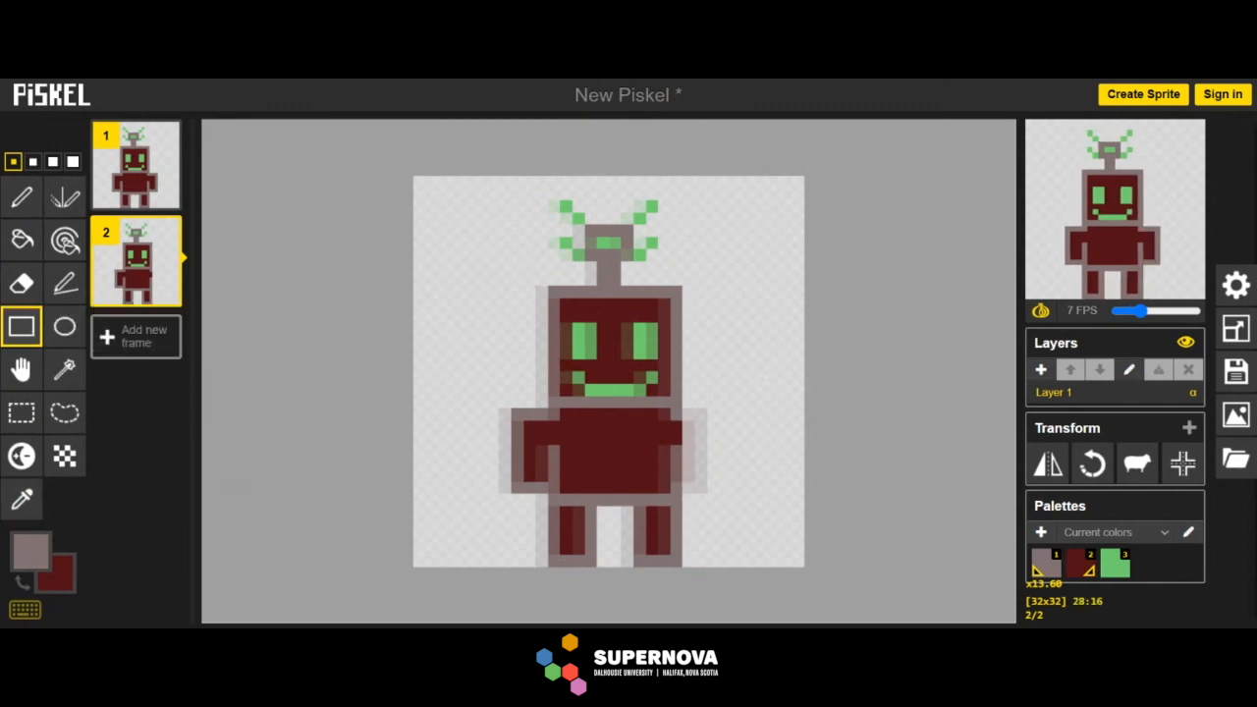
mouse_move(693, 412)
left_mouse_down()
mouse_move(759, 446)
mouse_move(767, 438)
mouse_move(765, 451)
left_mouse_up()
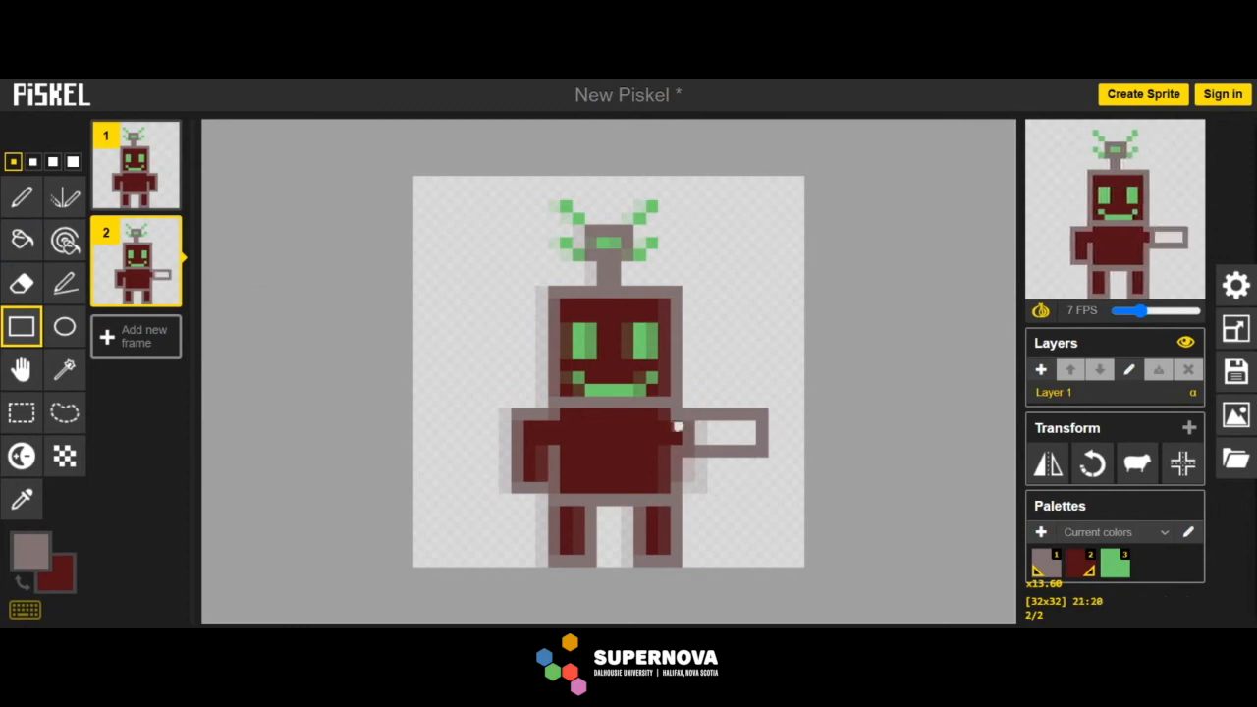
Fill the outstretched arm with dark red and draw four vertical stripes down the torso in the outline colour in frame 2
key("p")
mouse_move(670, 428)
left_mouse_down()
mouse_move(752, 430)
mouse_move(731, 438)
left_mouse_up()
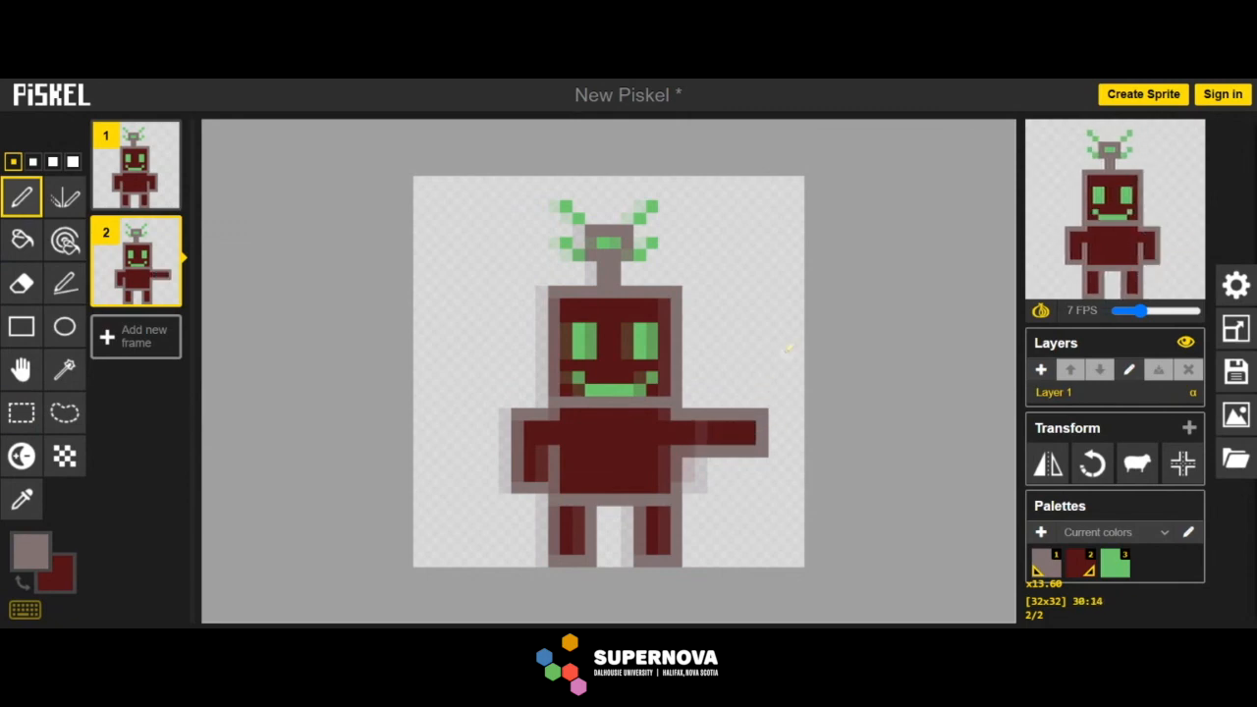
mouse_move(1182, 246)
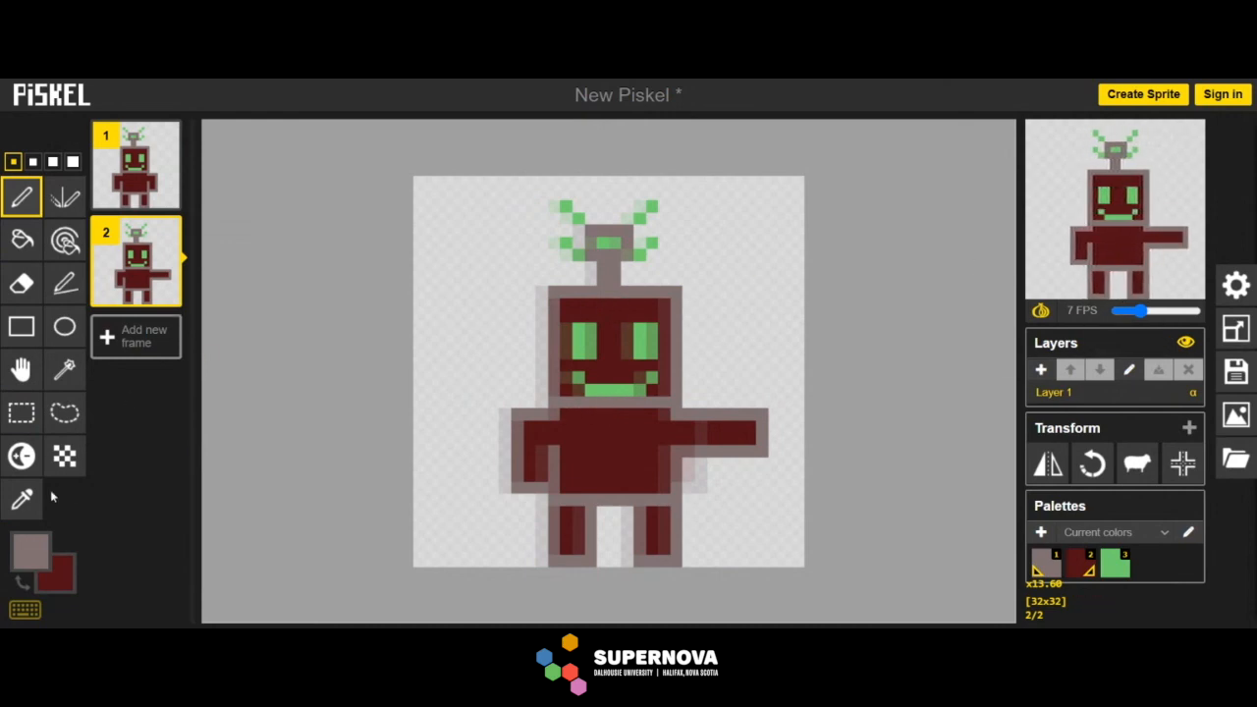
left_click_drag(579, 410, 583, 494)
left_click_drag(609, 425, 608, 493)
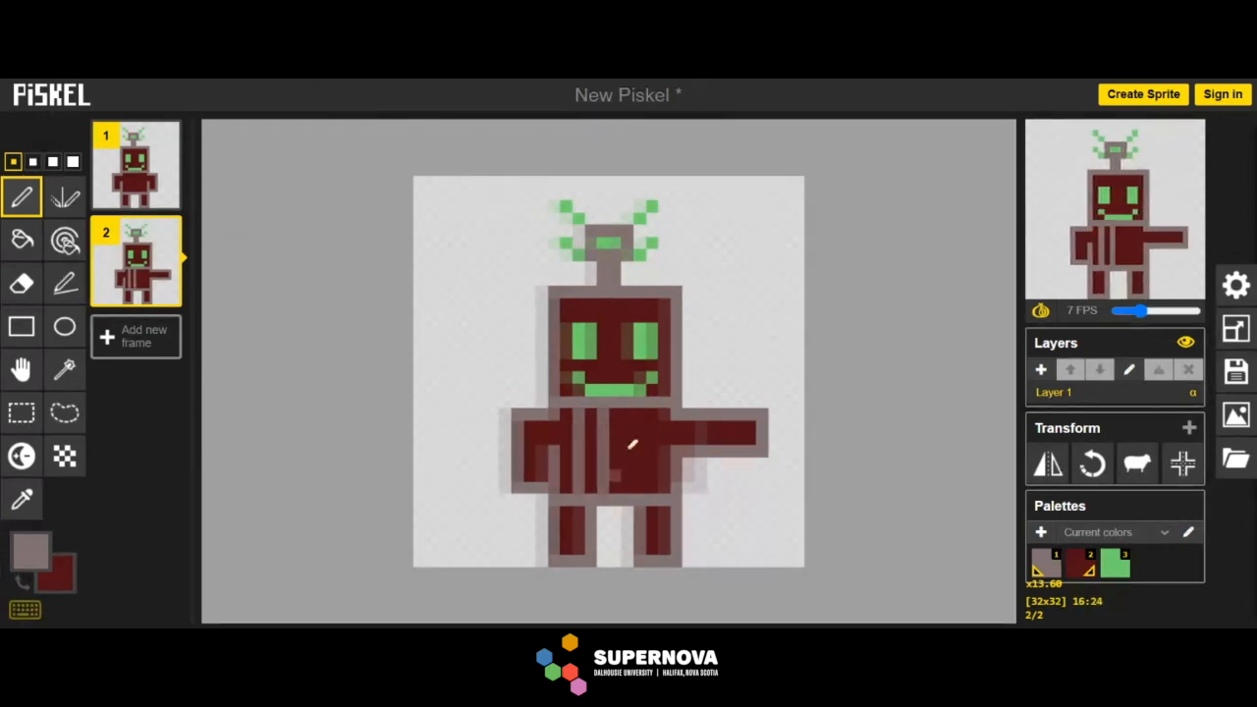
left_click_drag(635, 441, 636, 491)
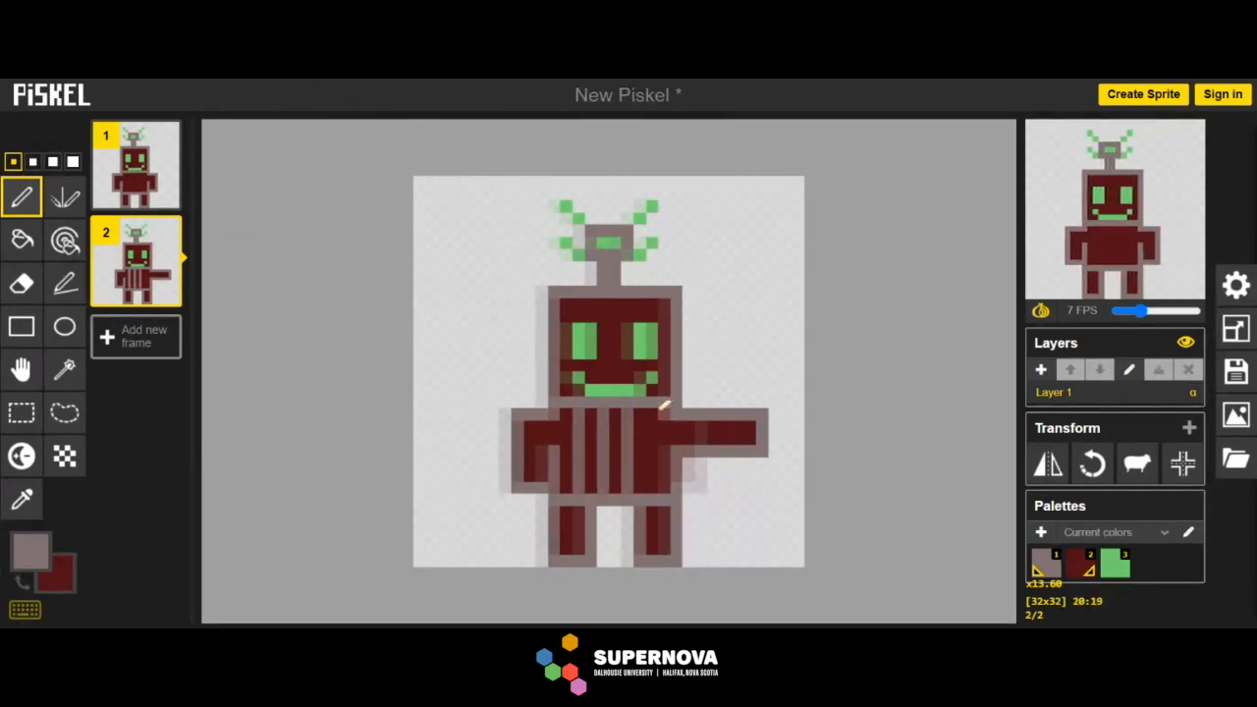
left_click_drag(657, 407, 660, 491)
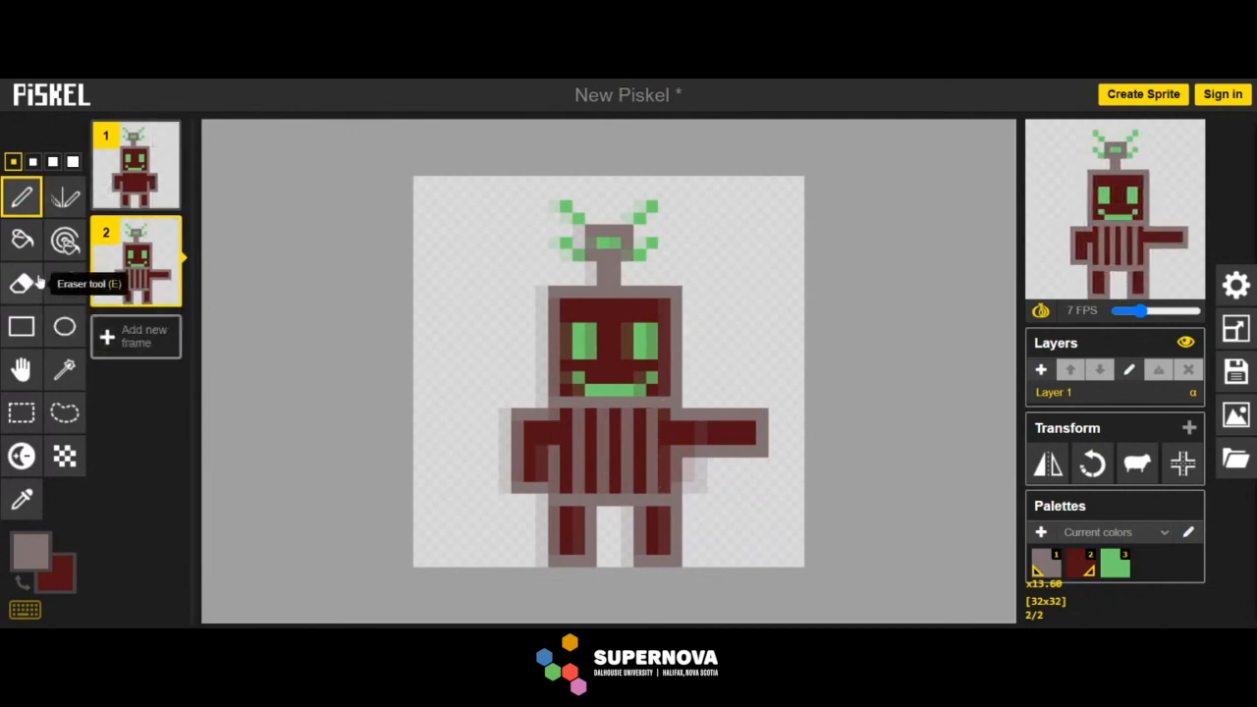
Draw matching vertical stripes down the torso in frame 1 using the picked grey-brown outline colour
left_click(22, 499)
left_click(584, 332)
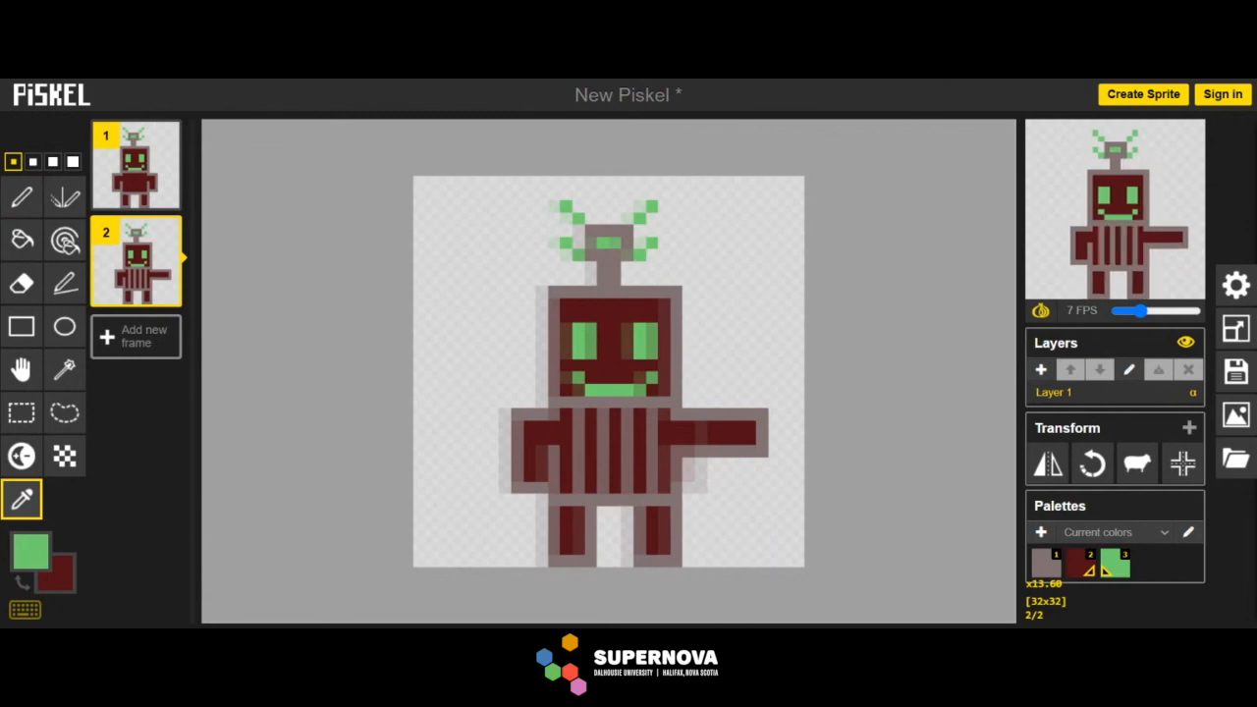
left_click(157, 196)
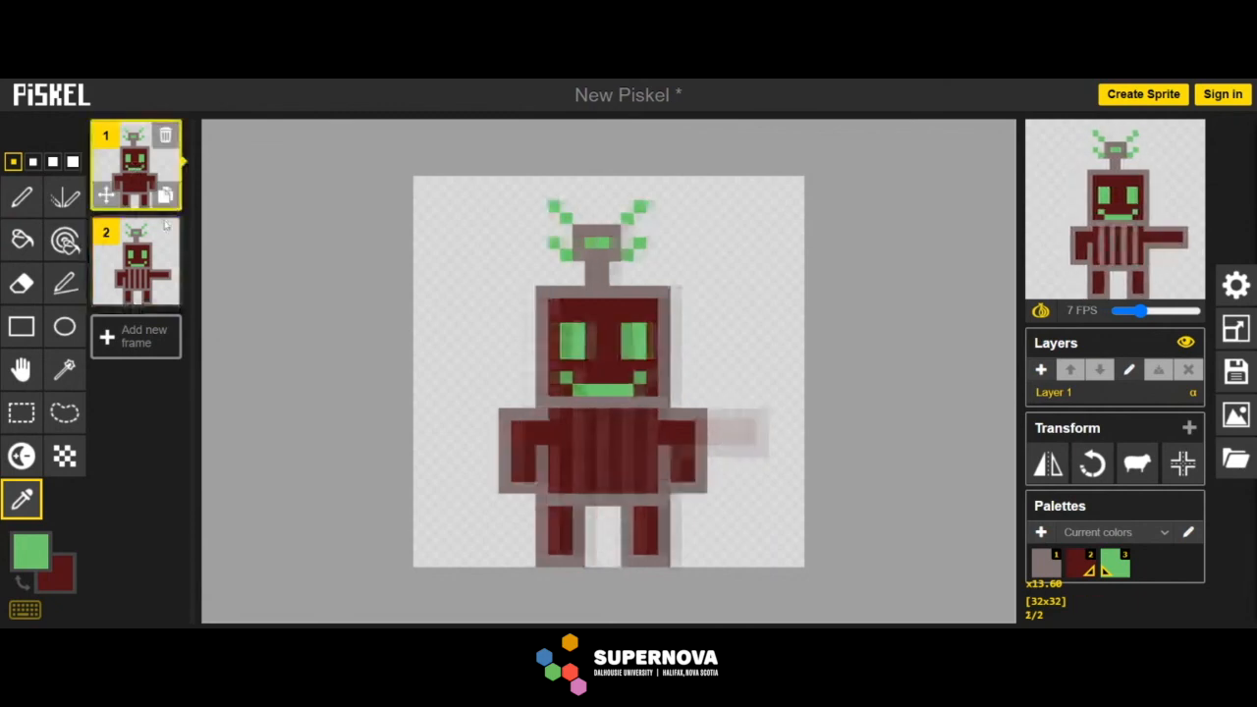
left_click(21, 200)
key("alt")
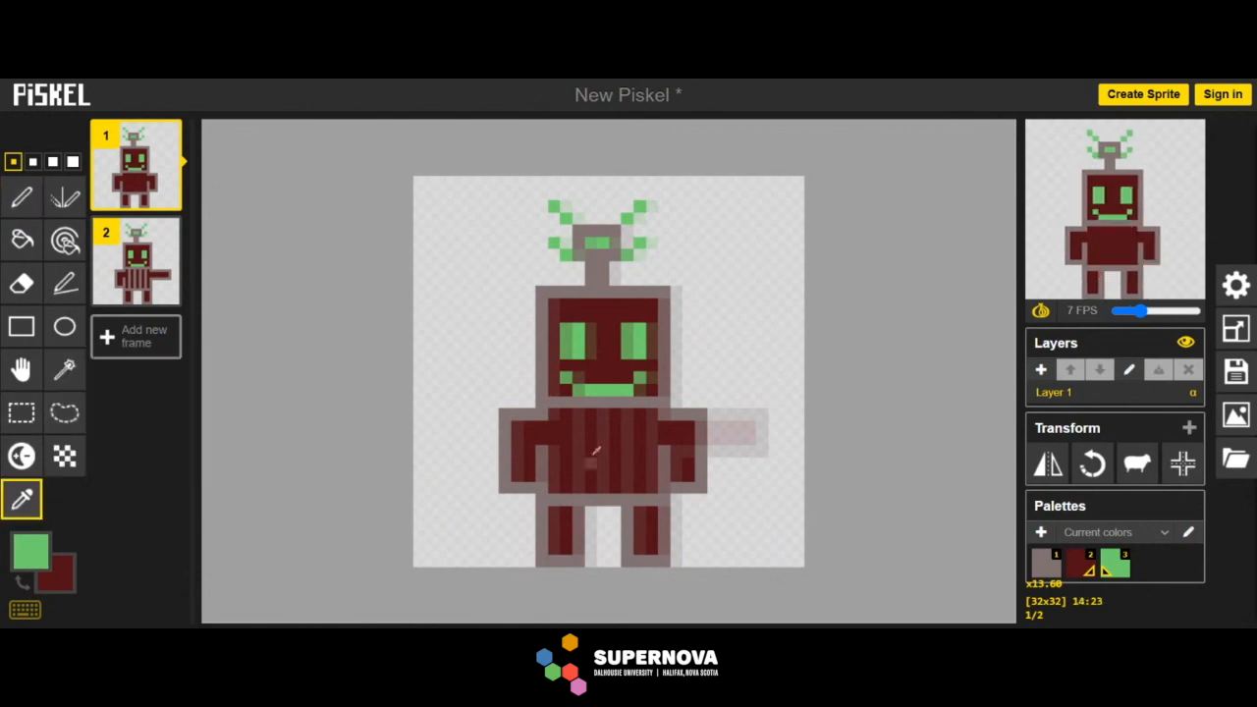
left_click(603, 406, "alt")
left_click_drag(571, 416, 570, 488)
mouse_move(593, 415)
left_mouse_down()
mouse_move(597, 483)
mouse_move(621, 409)
mouse_move(617, 491)
left_mouse_up()
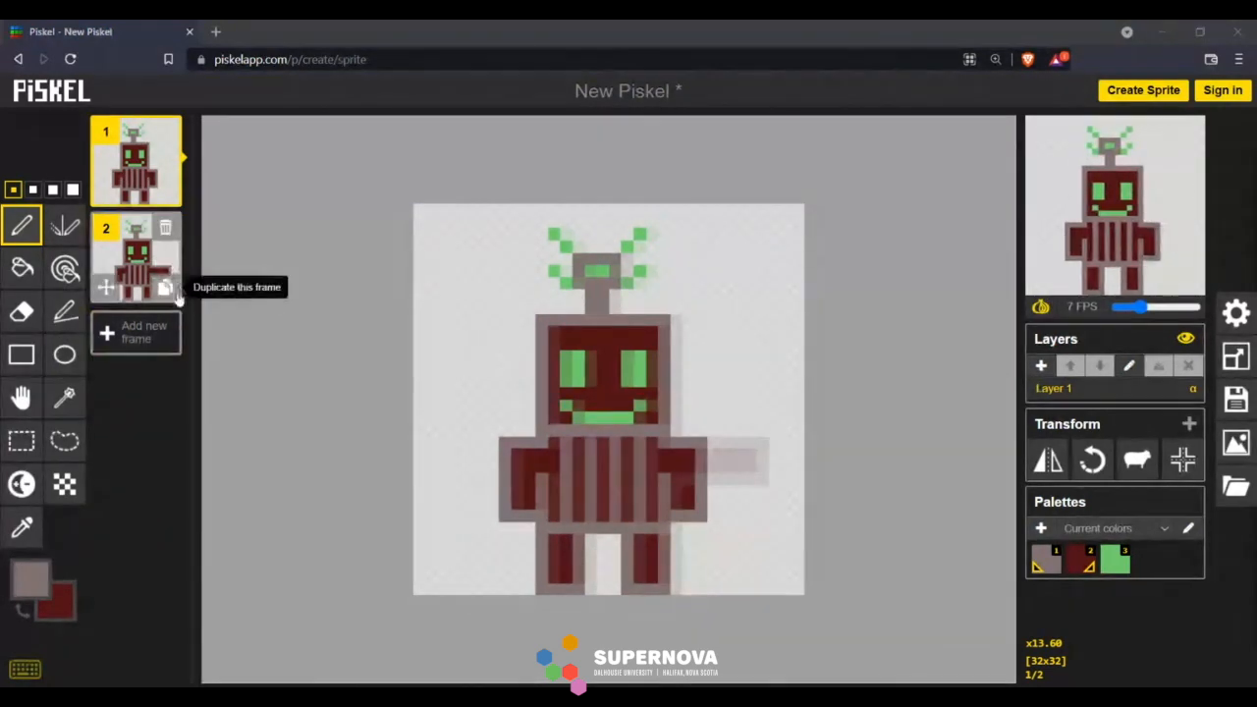
Duplicate frame 2 and move the outstretched arm to the empty area beside the head on the opposite side in the copy
left_click(165, 287)
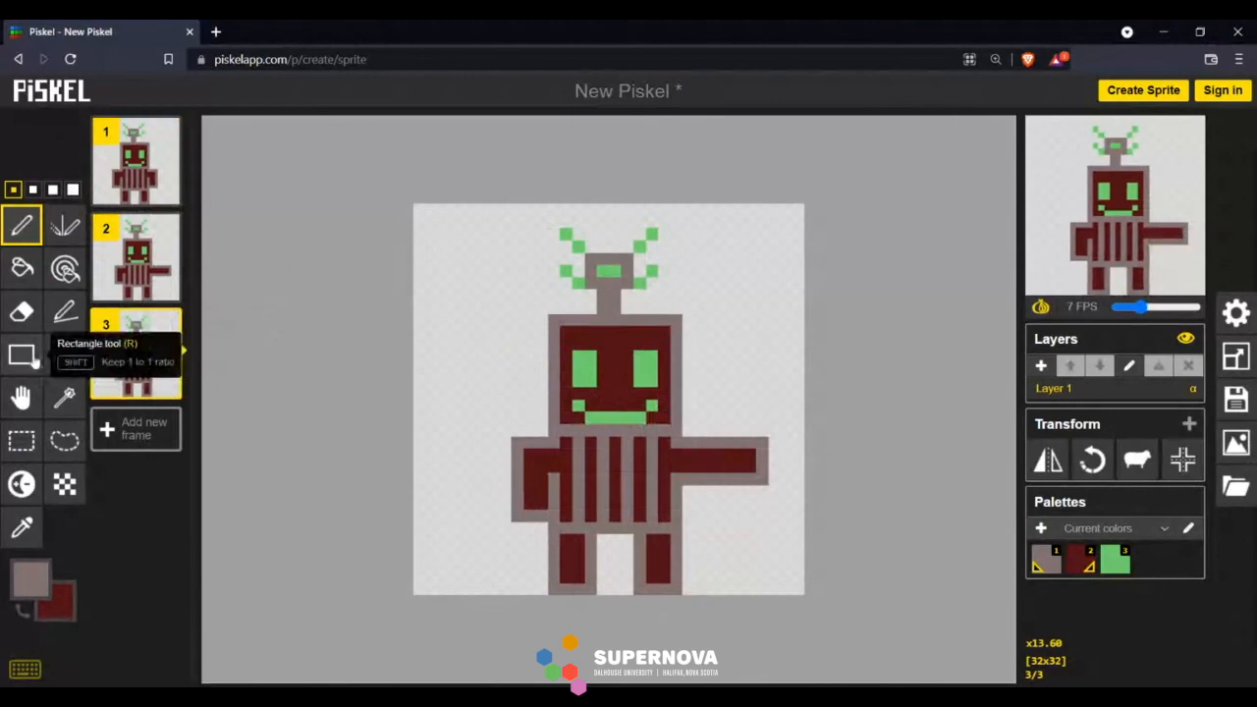
left_click(37, 443)
left_click_drag(684, 430, 774, 489)
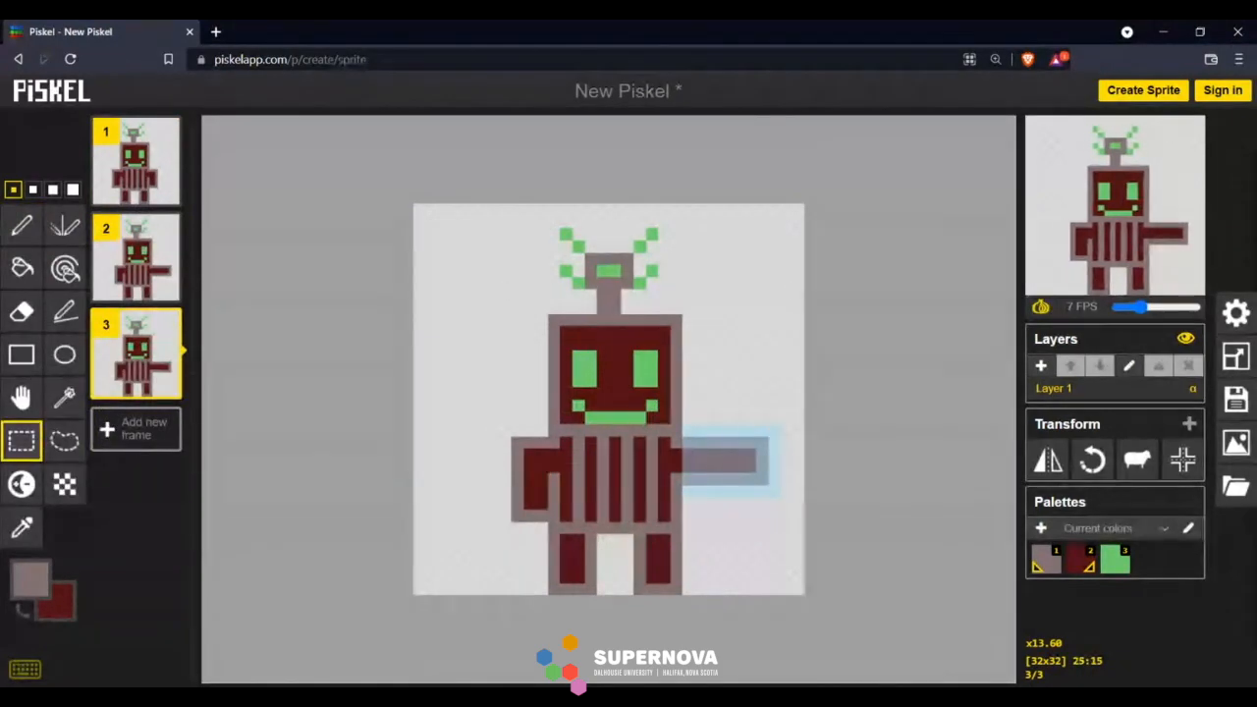
left_click_drag(722, 457, 467, 385)
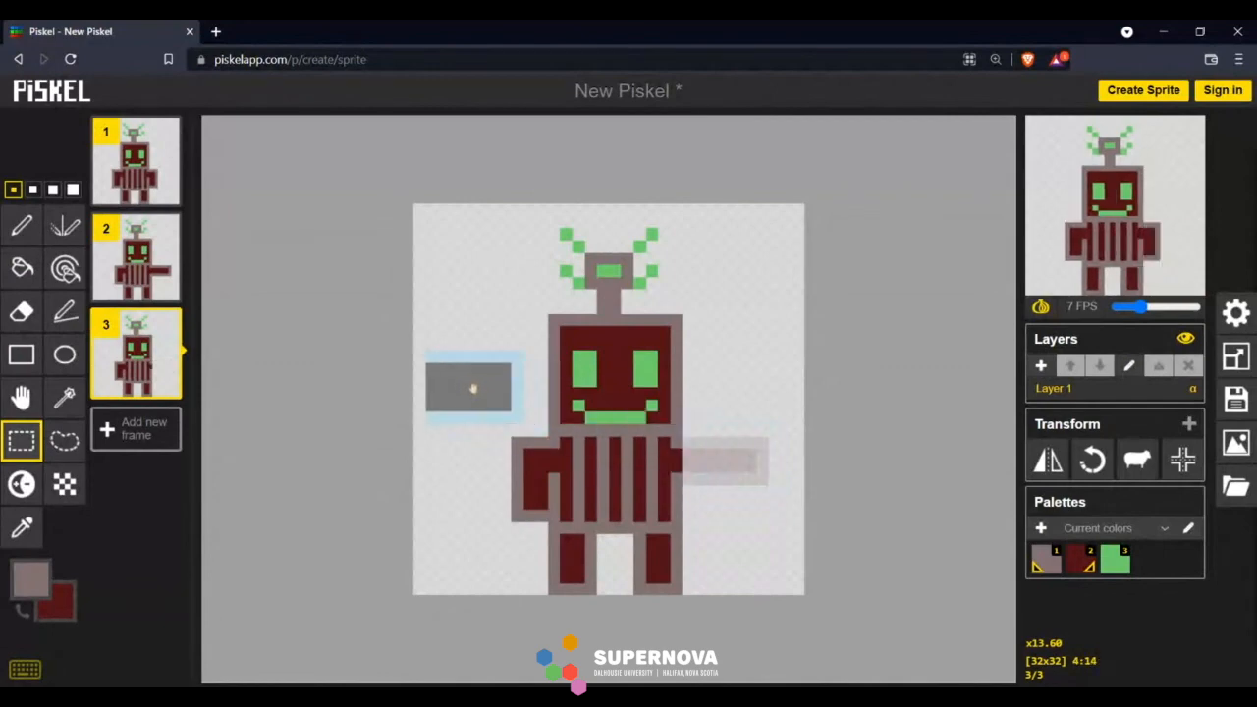
Move the lowered arm in frame 3 to the other side of the torso and draw its outer edge in the outline colour
left_click_drag(505, 430, 542, 529)
left_click_drag(541, 477, 718, 479)
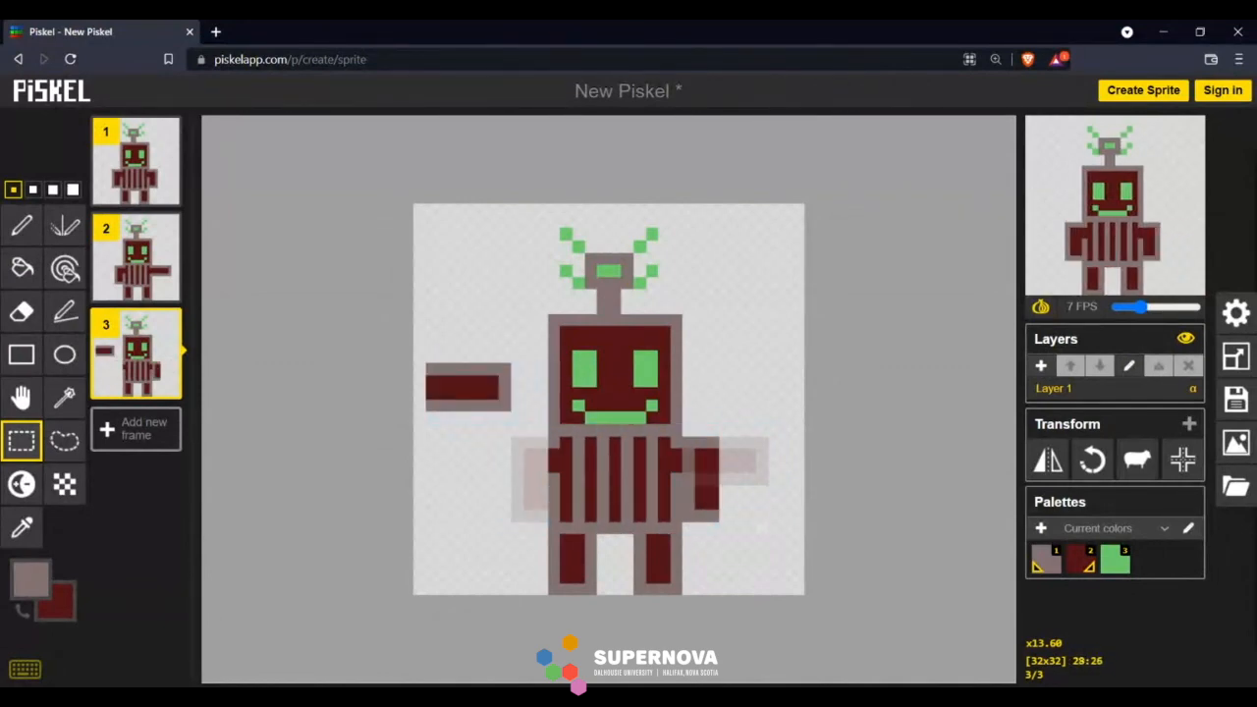
key("p")
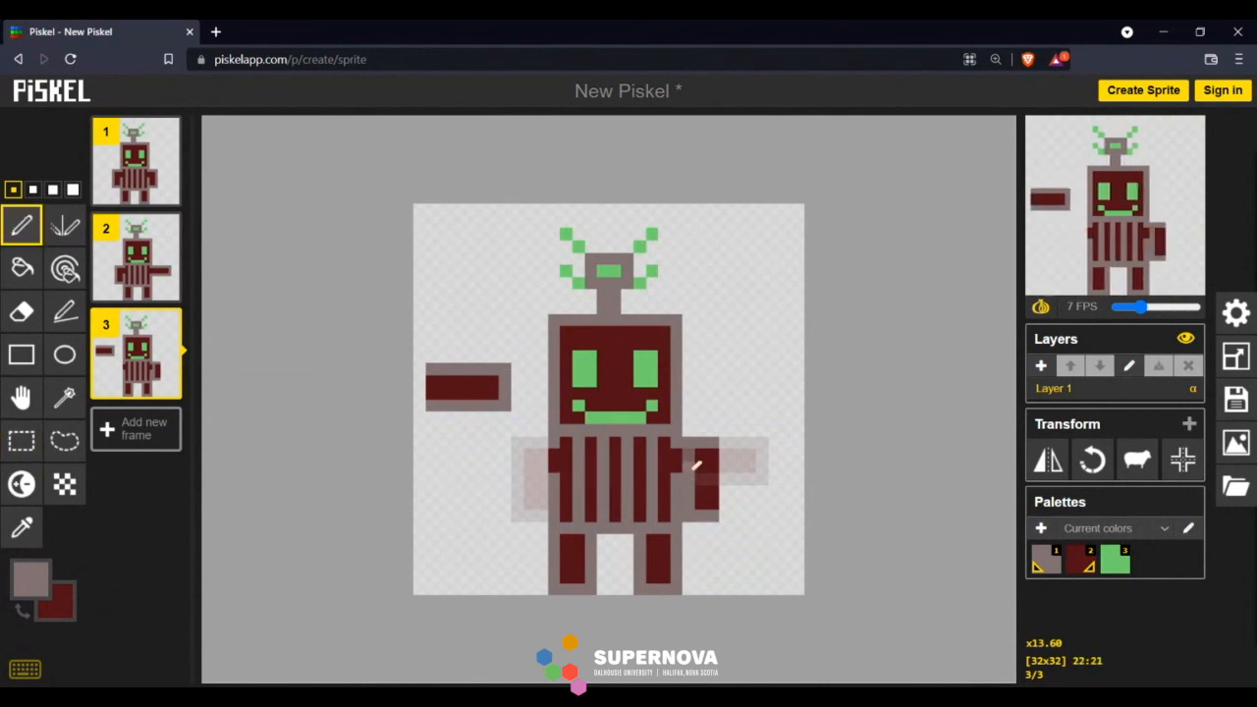
left_click_drag(730, 441, 728, 518)
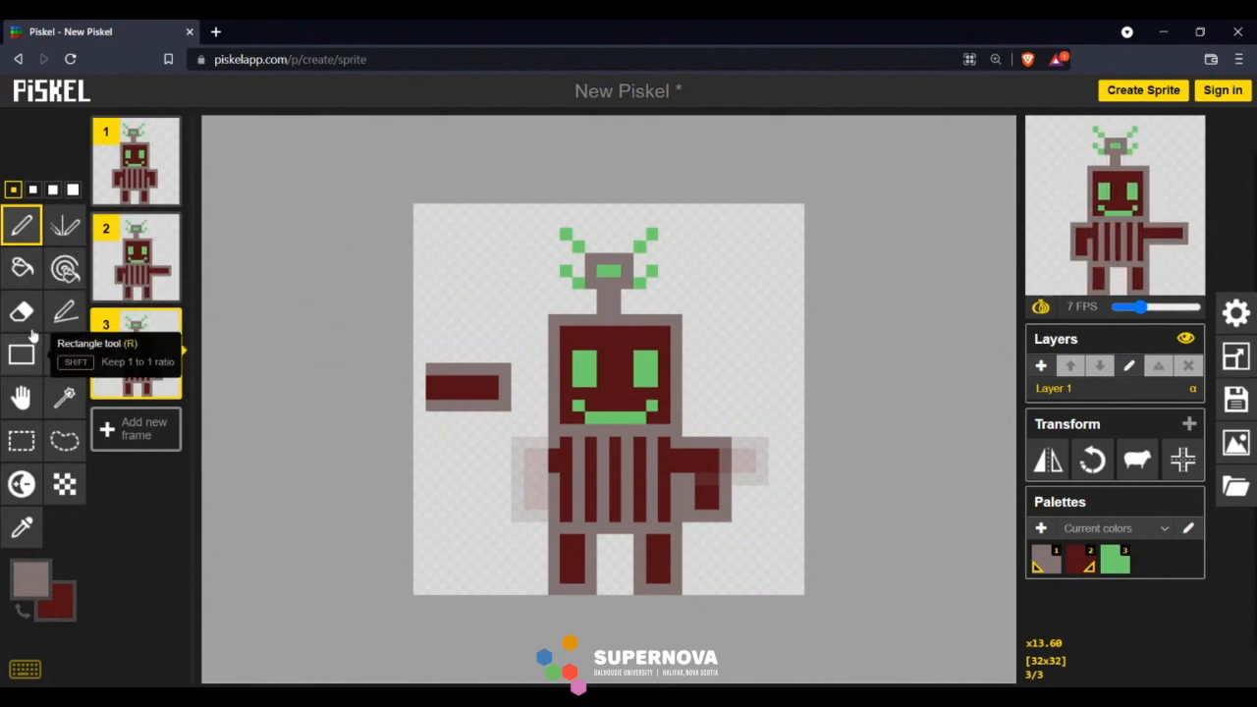
Move the detached outstretched arm down against the torso's bare side at shoulder height in frame 3
left_click(39, 443)
mouse_move(432, 367)
left_mouse_down()
mouse_move(513, 412)
mouse_move(519, 465)
left_mouse_up()
left_click(505, 514)
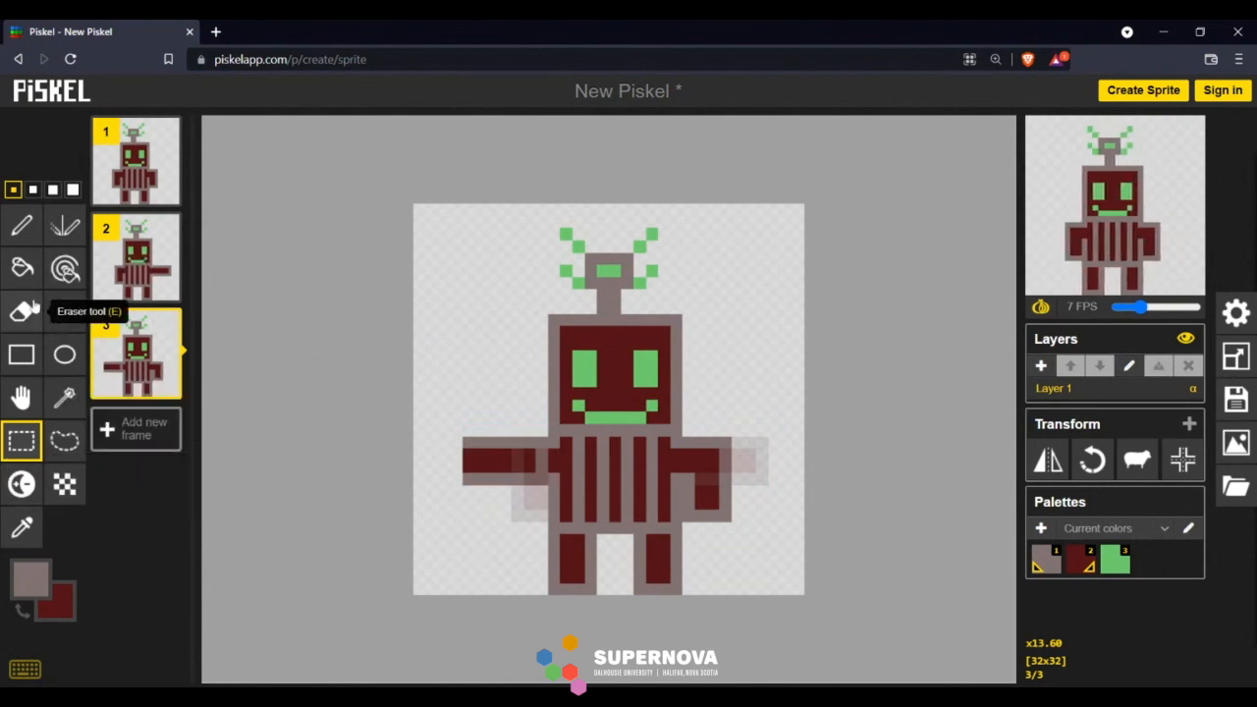
Close the outstretched arm's end in the outline colour and erase the lowered arm's outermost pixel column in frame 3
key("p")
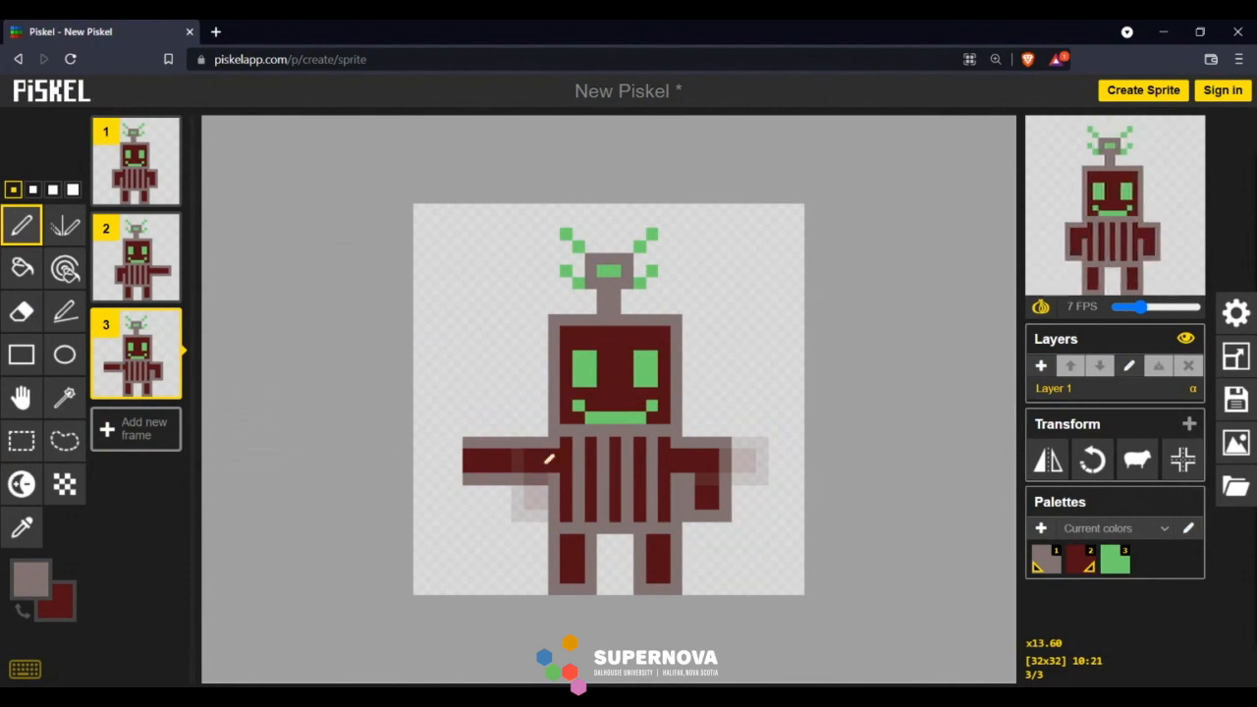
left_click_drag(472, 442, 469, 468)
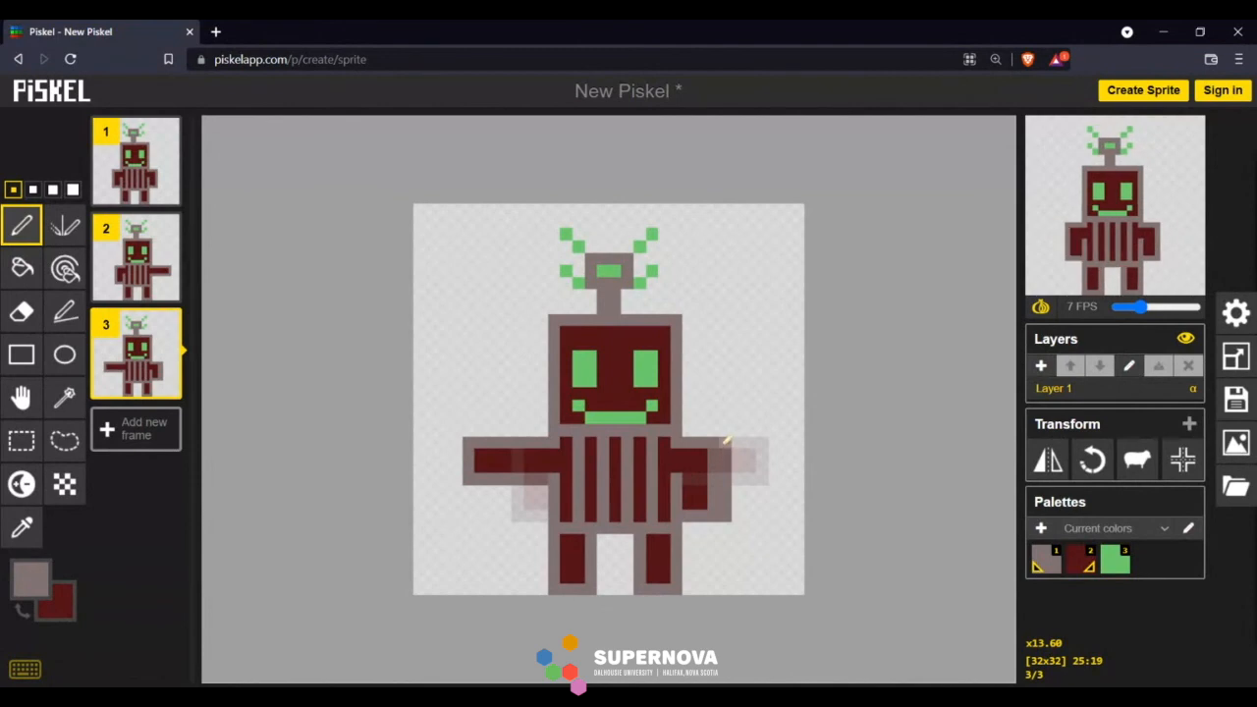
key("e")
left_click_drag(727, 442, 729, 520)
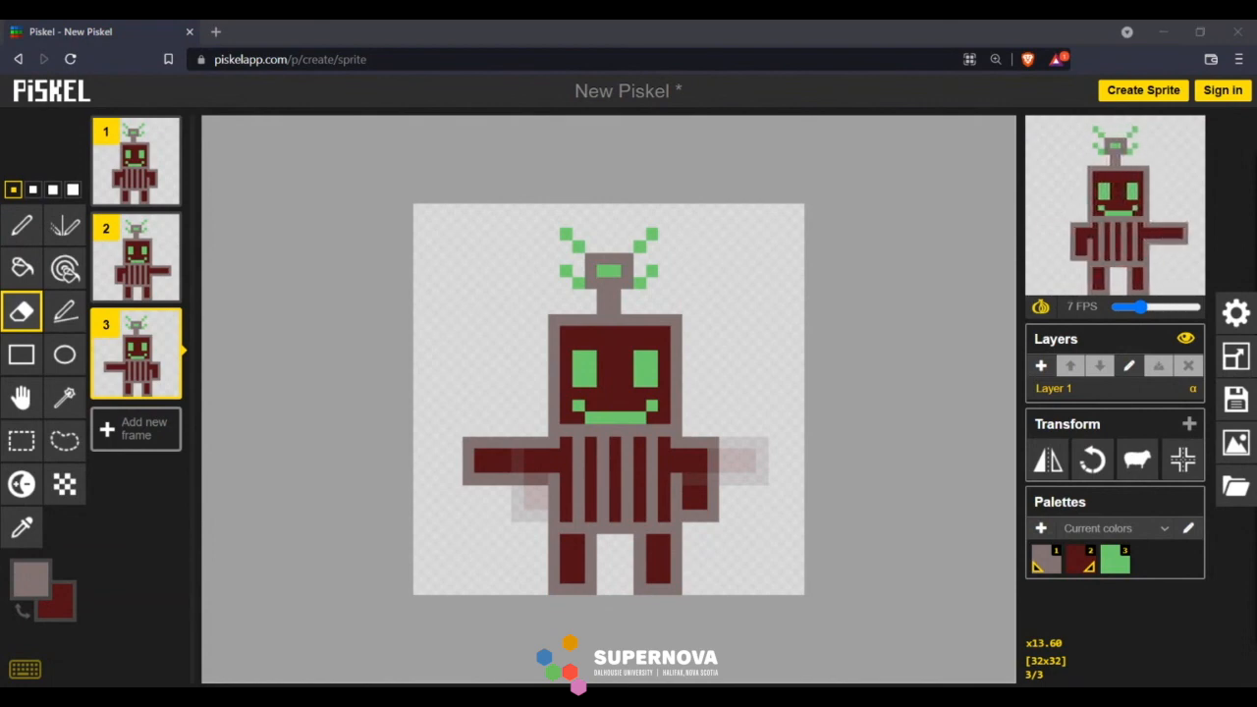
Select the whole robot in frame 3 and move it 1 pixel to the left
left_click(21, 440)
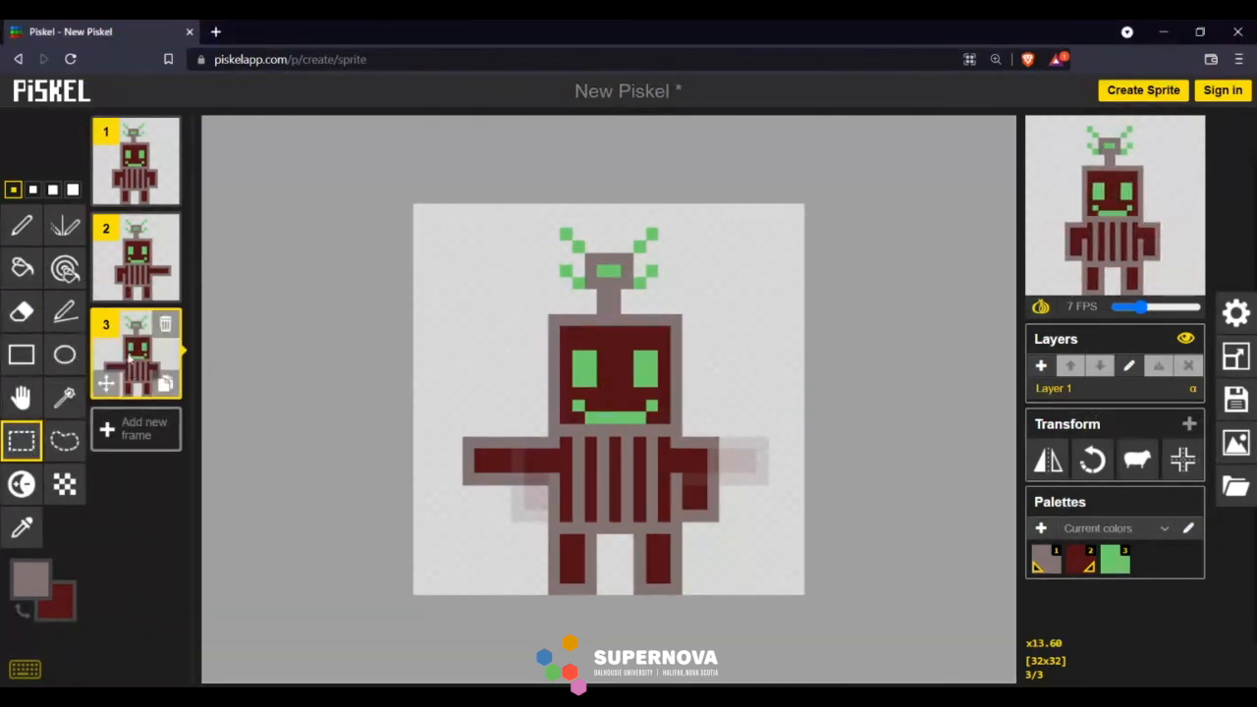
left_click_drag(442, 218, 726, 591)
left_click_drag(697, 504, 681, 500)
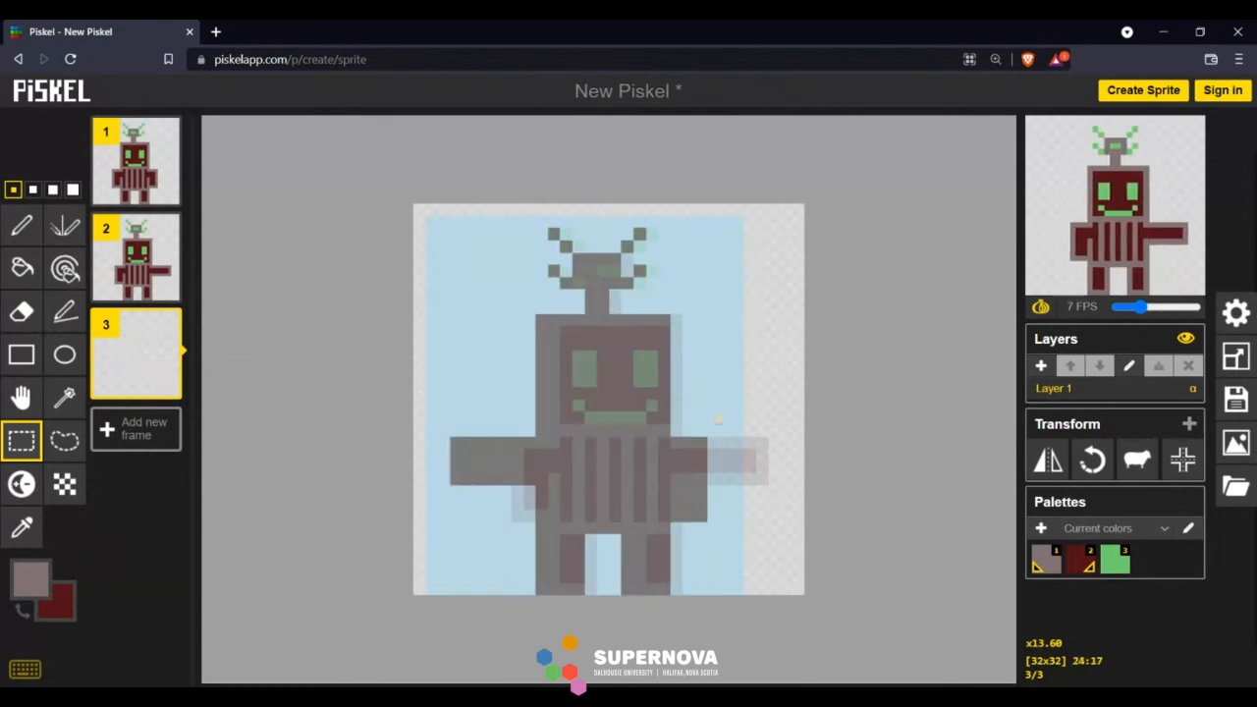
left_click(773, 380)
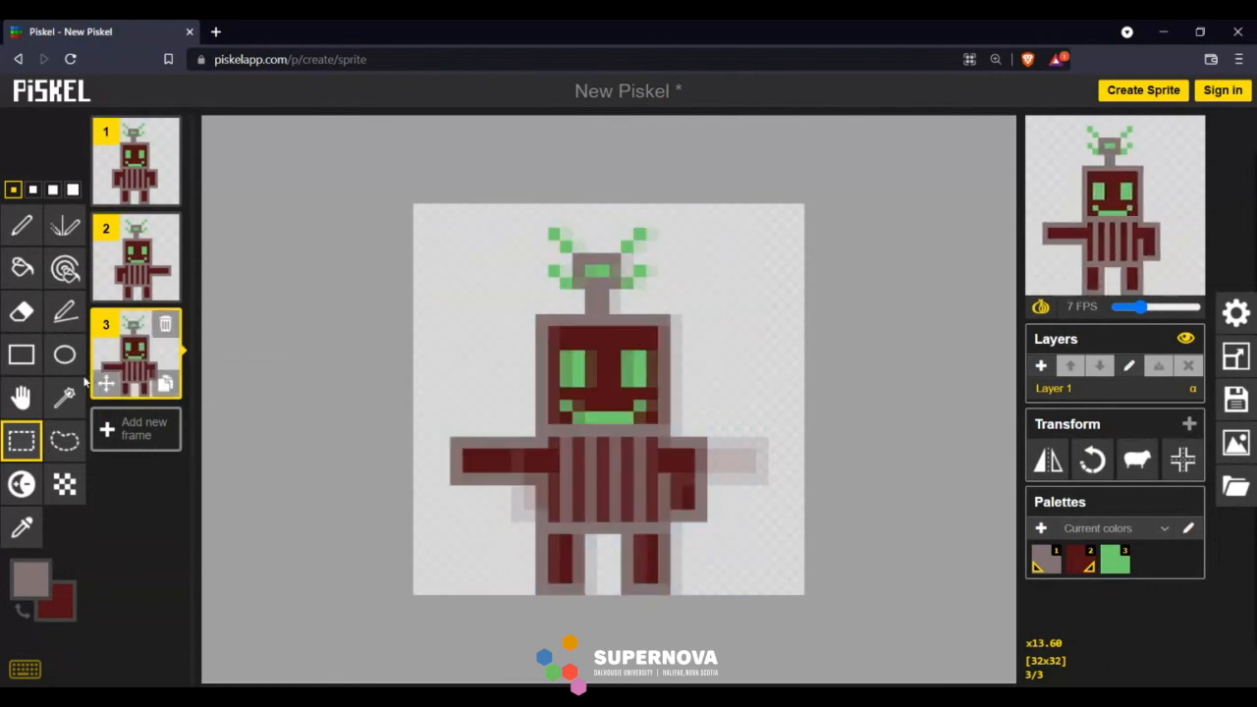
Duplicate frame 3 and raise the foot below the outstretched arm by 1 pixel in the copy
left_click(134, 429)
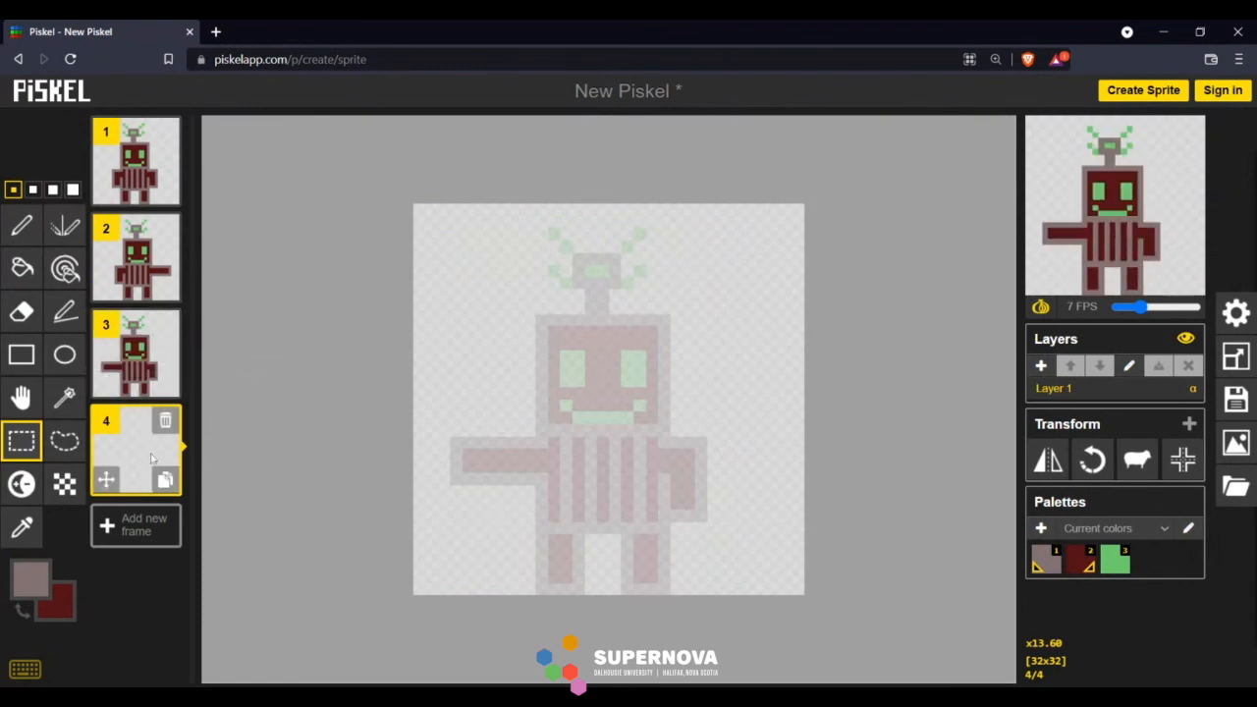
left_click(165, 420)
left_click(166, 384)
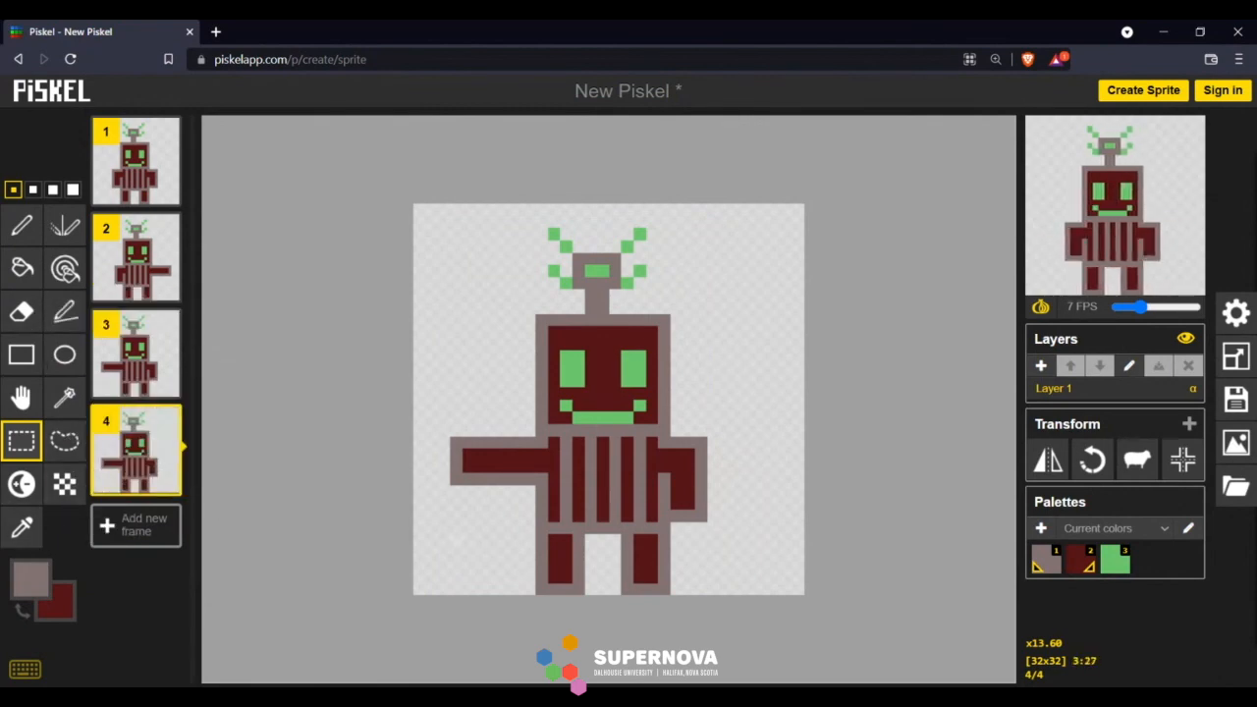
left_click_drag(515, 574, 586, 576)
left_click(700, 539)
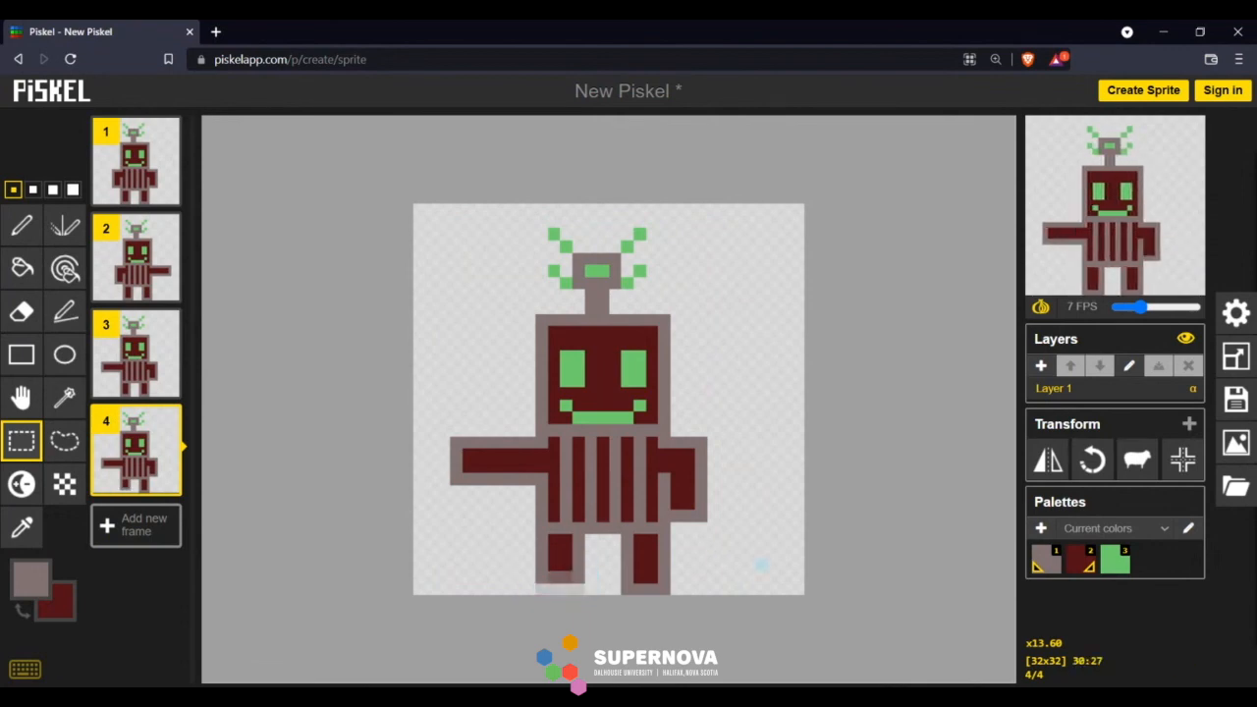
Set the primary colour to the robot's green and pencil staggered green pixels along the dark torso stripes in frame 4
left_click(29, 234)
left_click(31, 579)
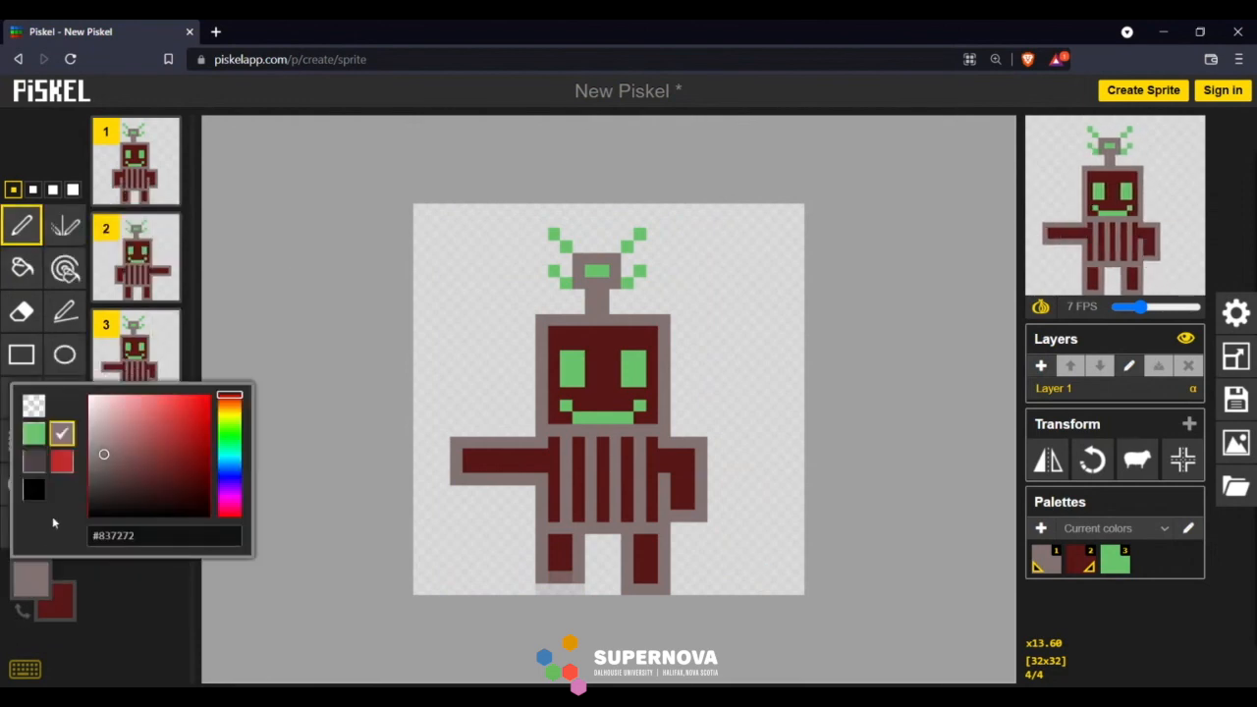
left_click(37, 432)
left_click(579, 441)
left_click(603, 467)
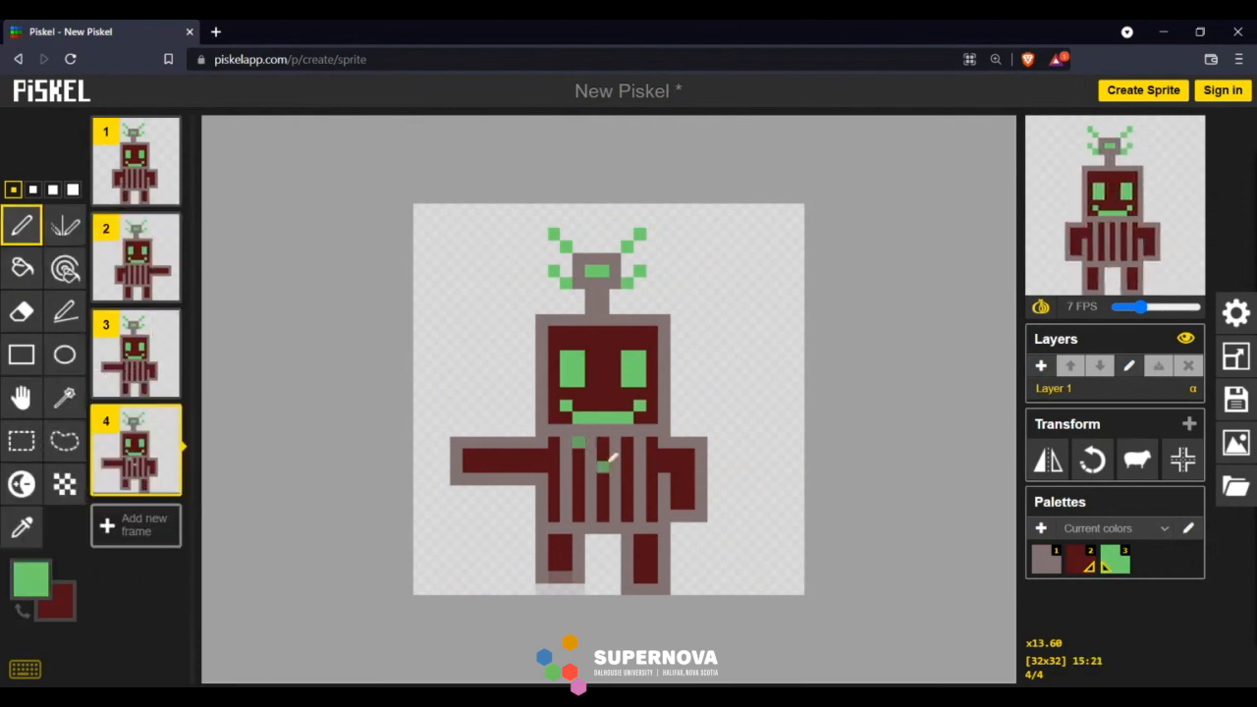
left_click(580, 492)
left_click(603, 514)
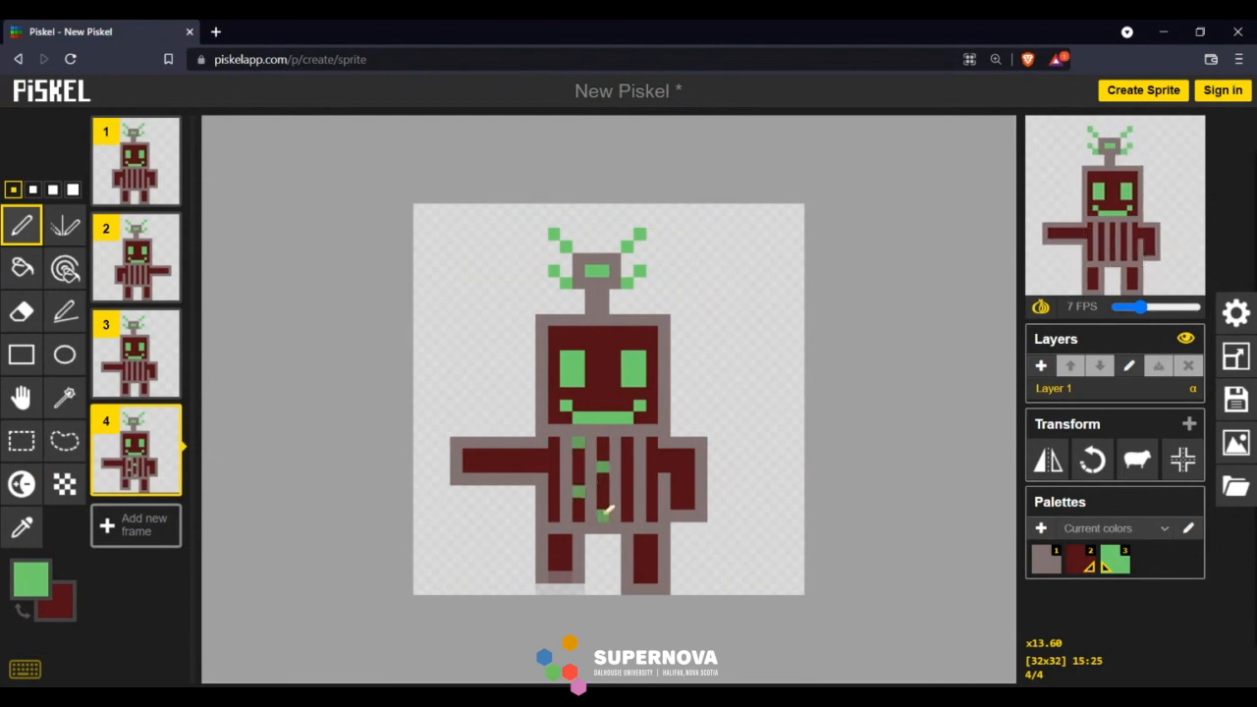
left_click(629, 443)
left_click(652, 468)
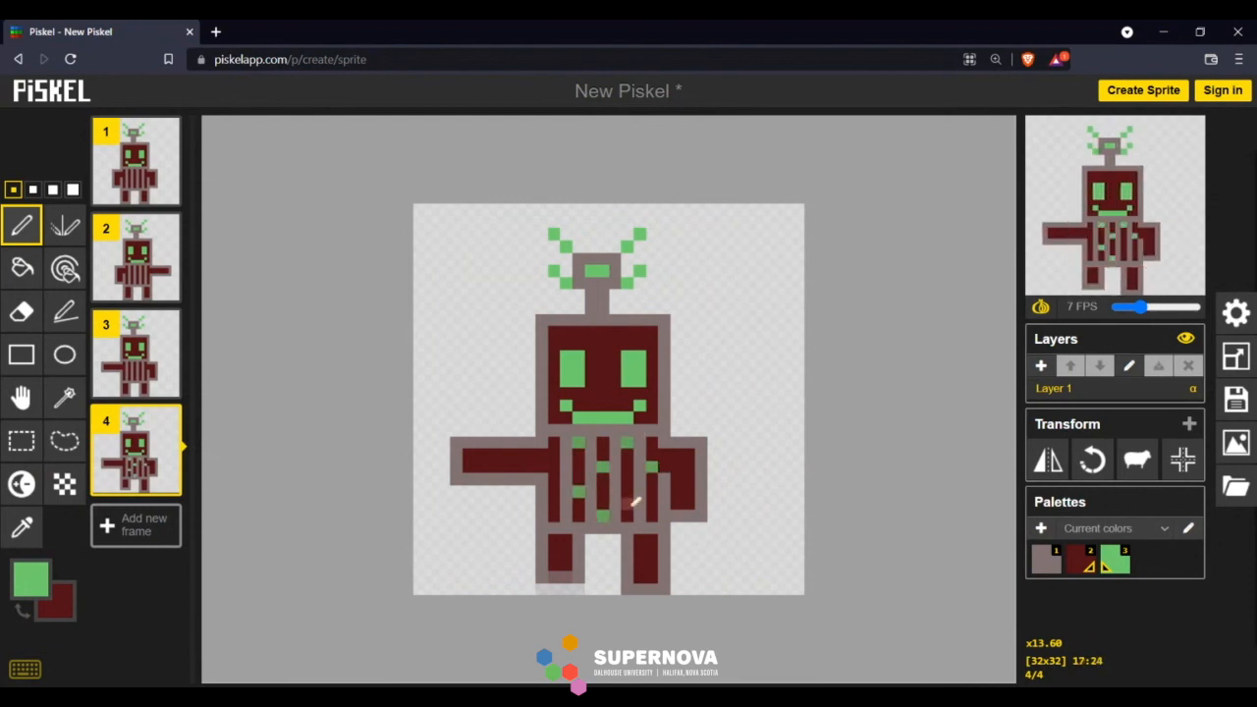
left_click(630, 491)
left_click(554, 515)
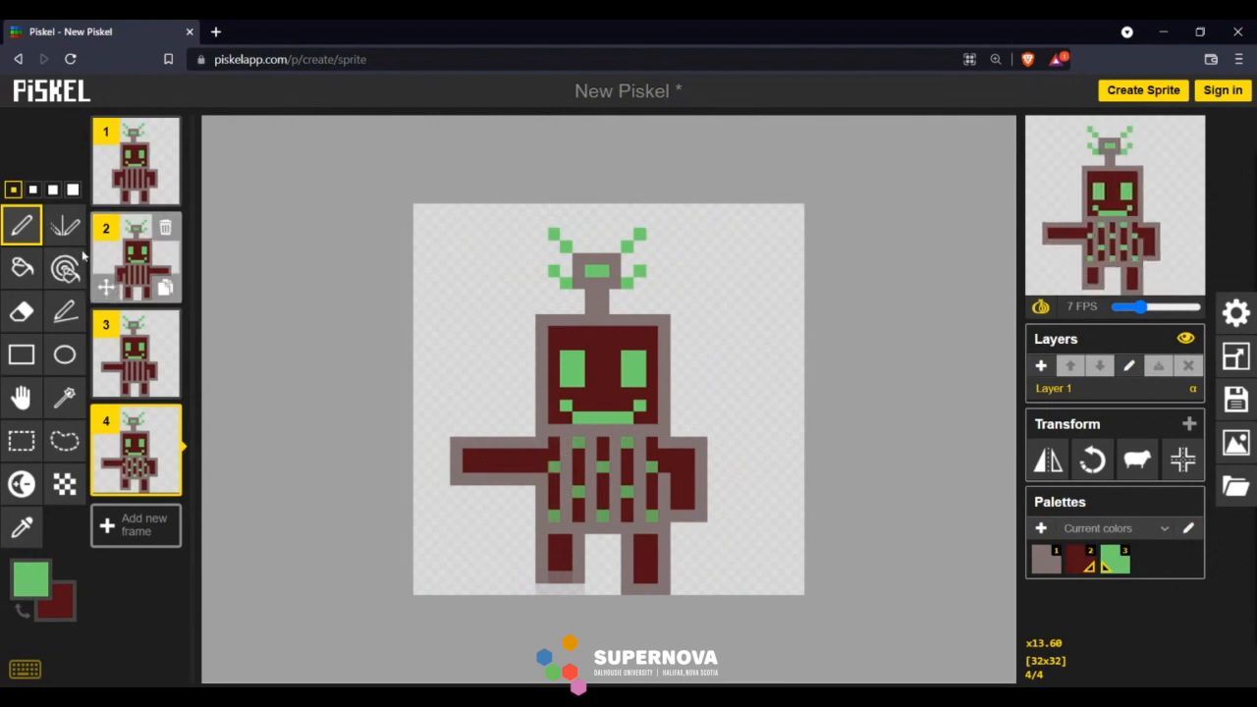
Pencil the same staggered green pixels onto the dark torso stripes in frame 3
left_click(136, 354)
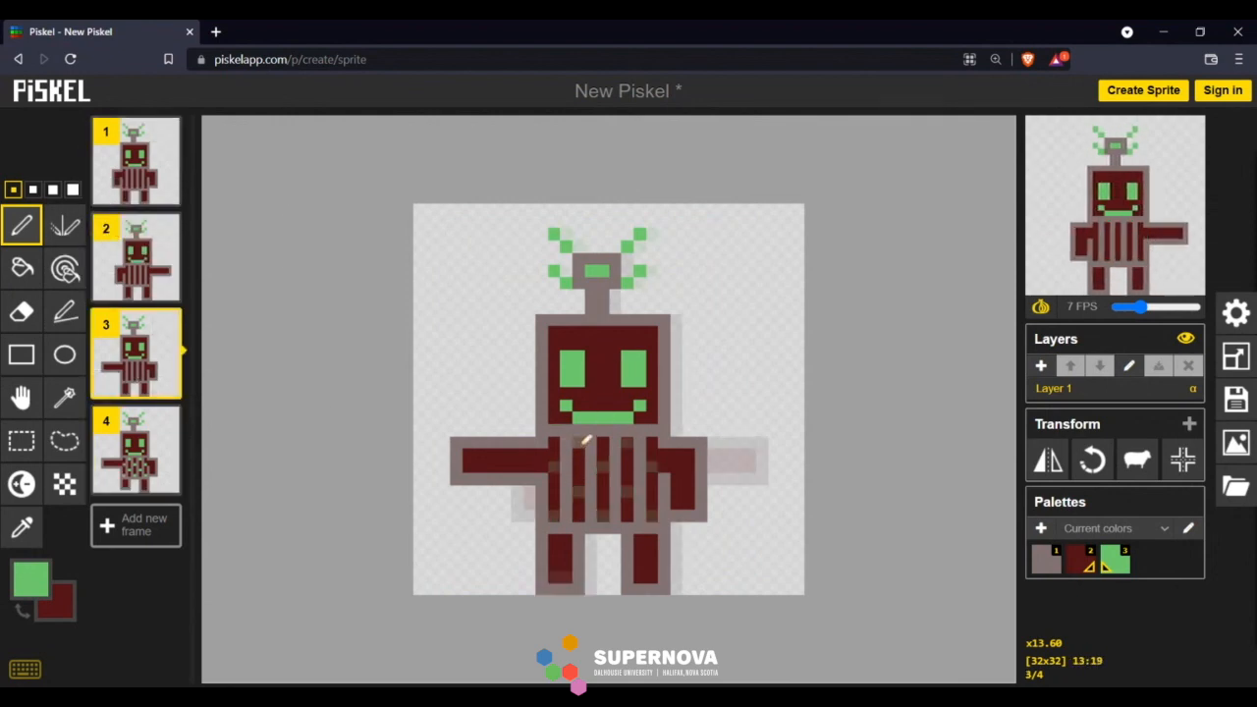
left_click(579, 443)
left_click(554, 467)
left_click(579, 491)
left_click(555, 515)
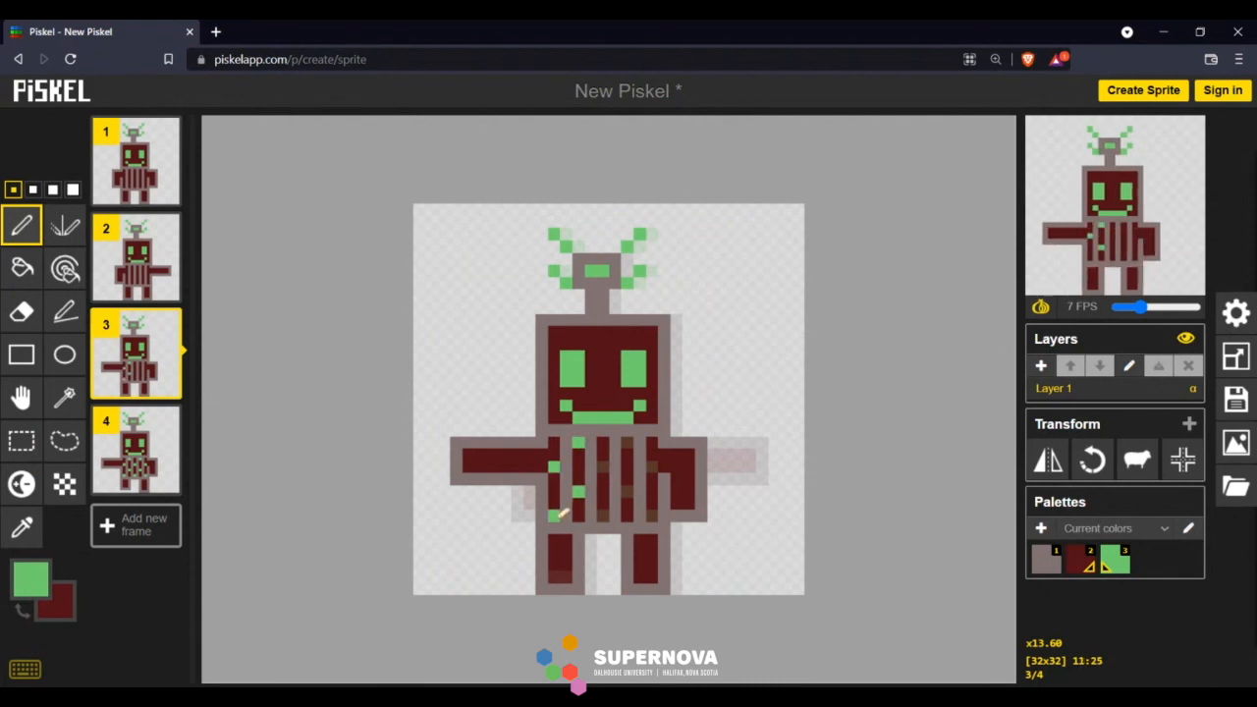
left_click(602, 516)
left_click(602, 467)
left_click(626, 442)
left_click(627, 491)
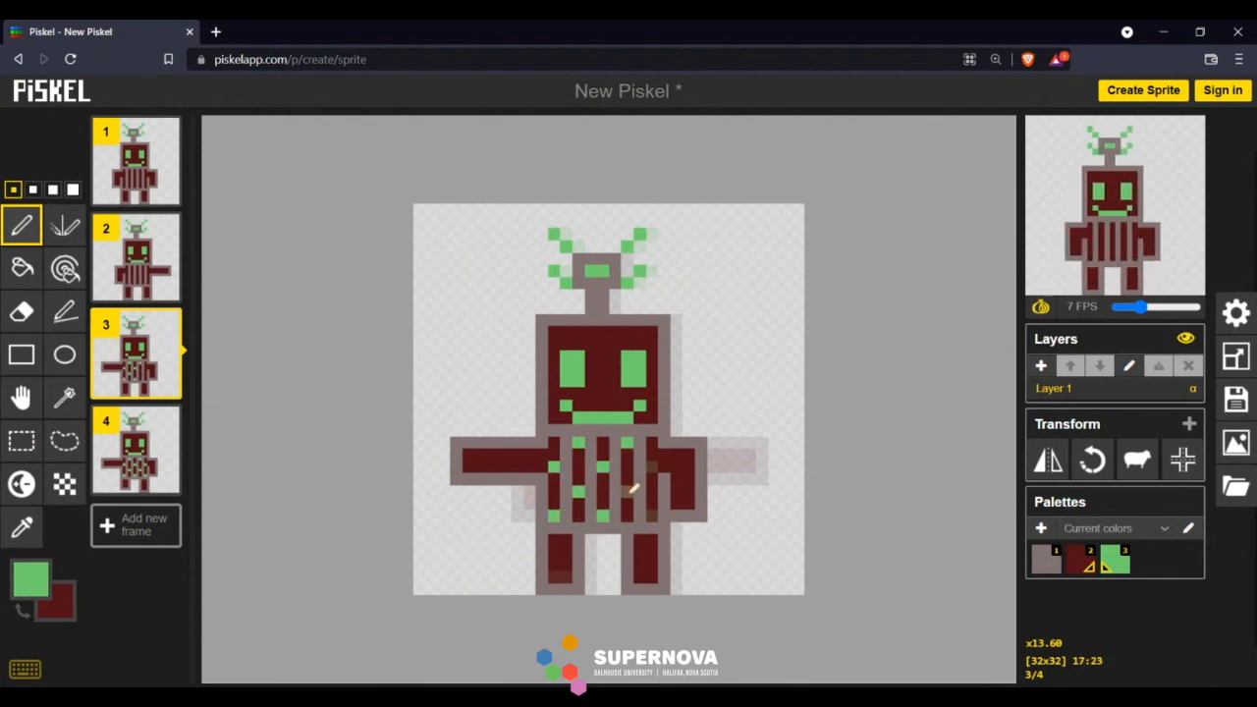
left_click(650, 466)
left_click(650, 491)
left_click(650, 515)
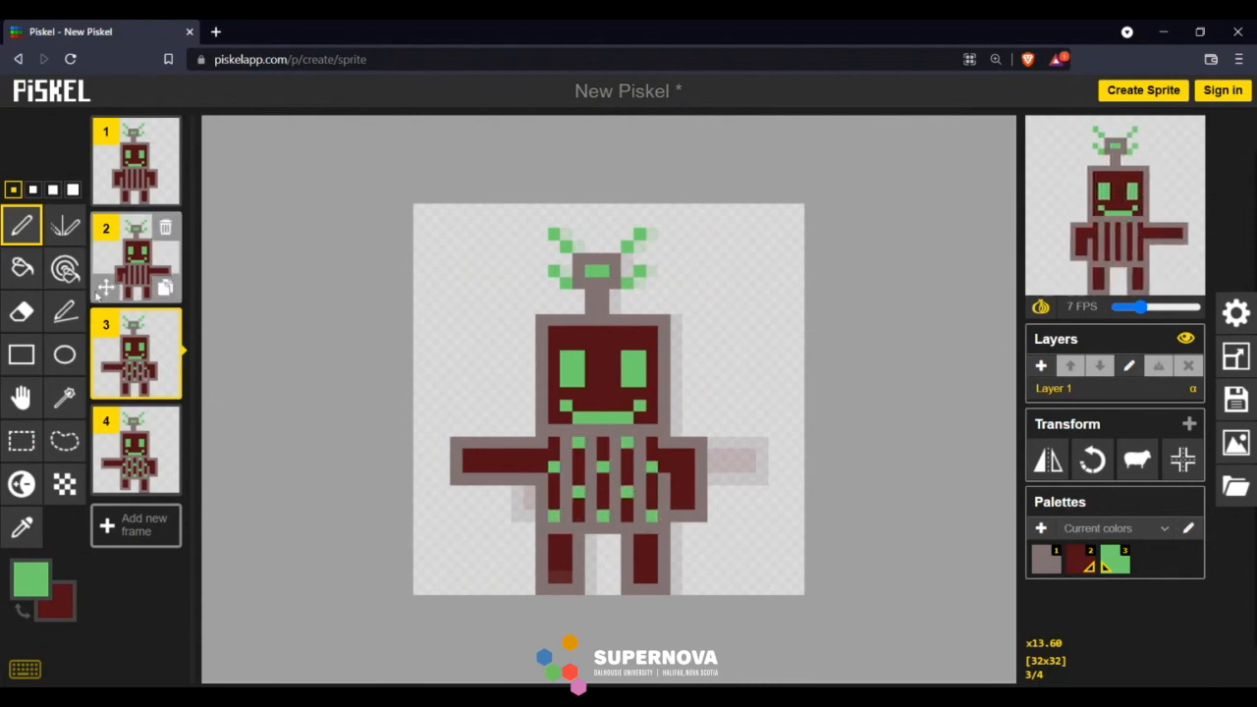
Switch to frame 2 for editing
left_click(127, 260)
left_click(567, 442)
left_click(590, 466)
left_click(567, 491)
left_click(592, 515)
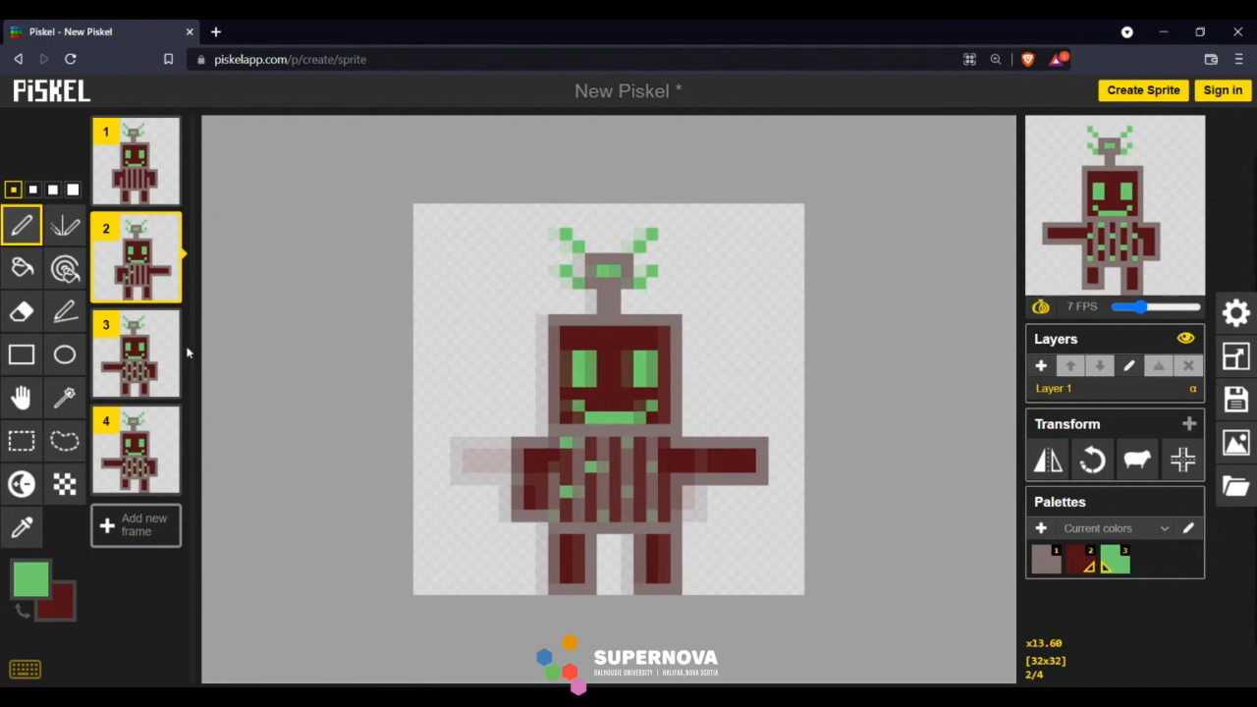
right_click(567, 442)
right_click(590, 466)
right_click(567, 491)
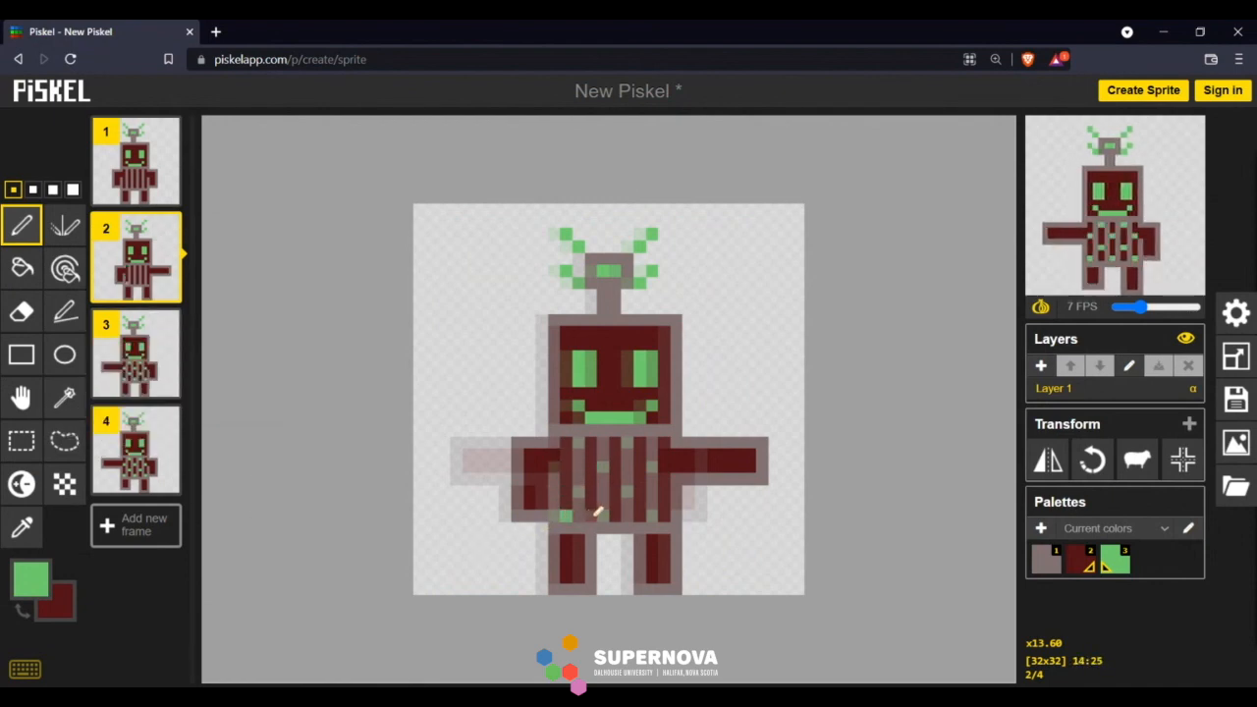
Pencil staggered green pixels onto the dark torso stripes in frame 2
left_click(566, 466)
left_click(590, 443)
left_click(615, 468)
left_click(614, 516)
left_click(639, 492)
left_click(664, 513)
left_click(664, 467)
left_click(639, 443)
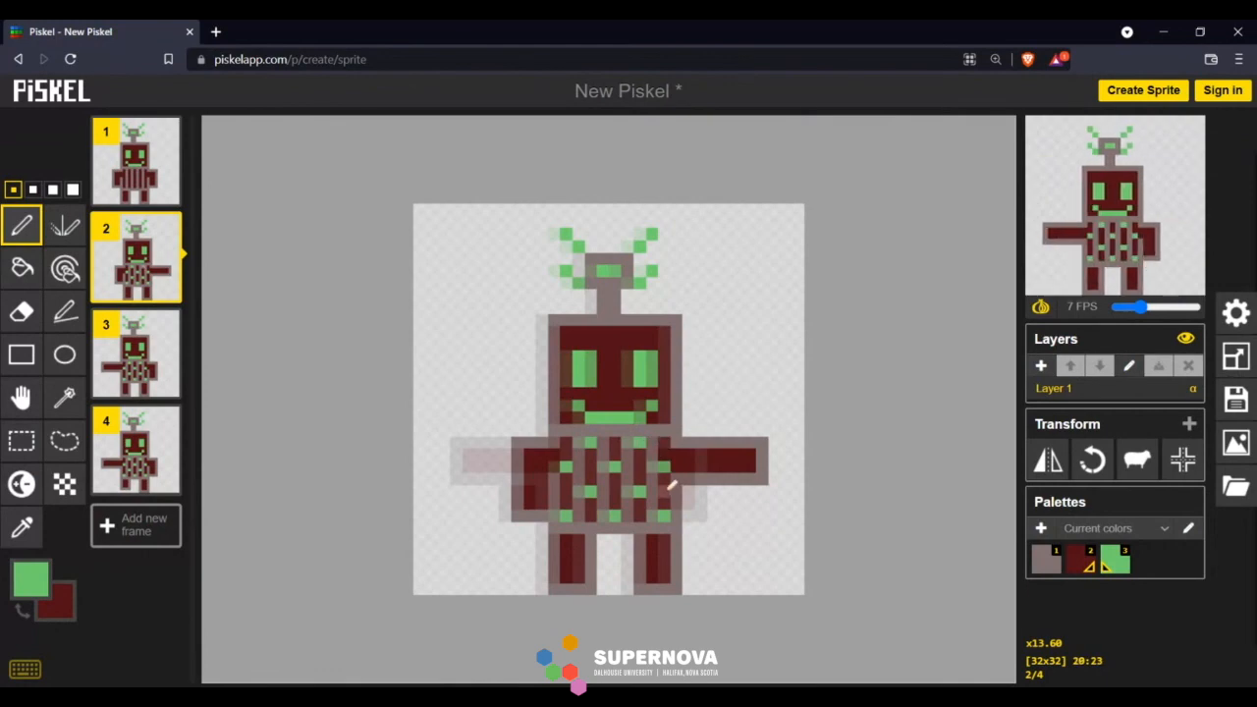
Pencil the matching staggered green pixels onto the dark torso stripes in frame 1
left_click(136, 162)
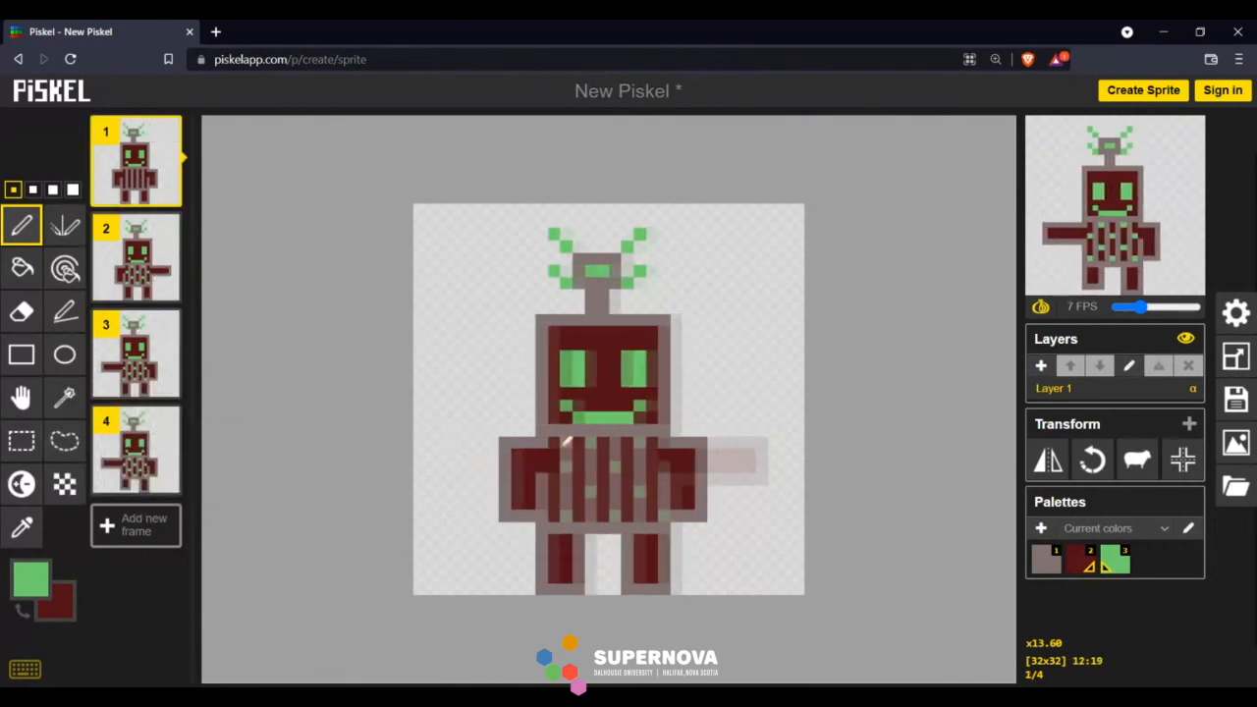
left_click(554, 515)
left_click(580, 491)
left_click(541, 467)
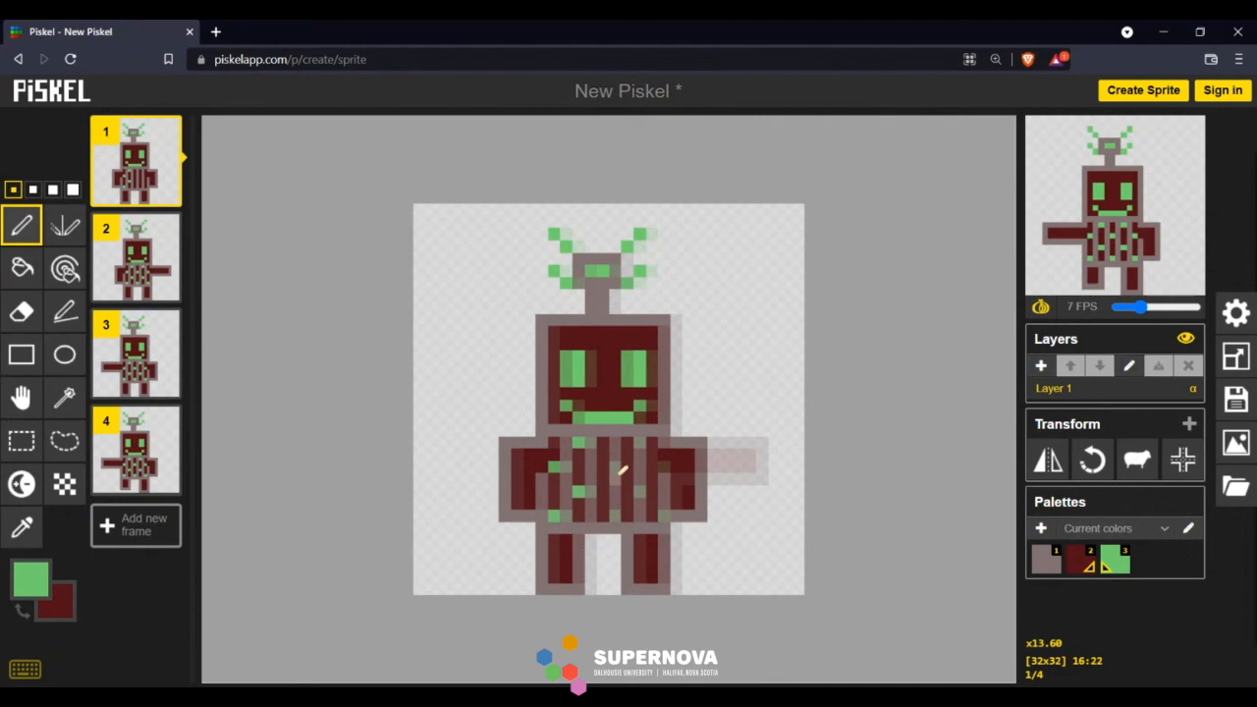
left_click(628, 491)
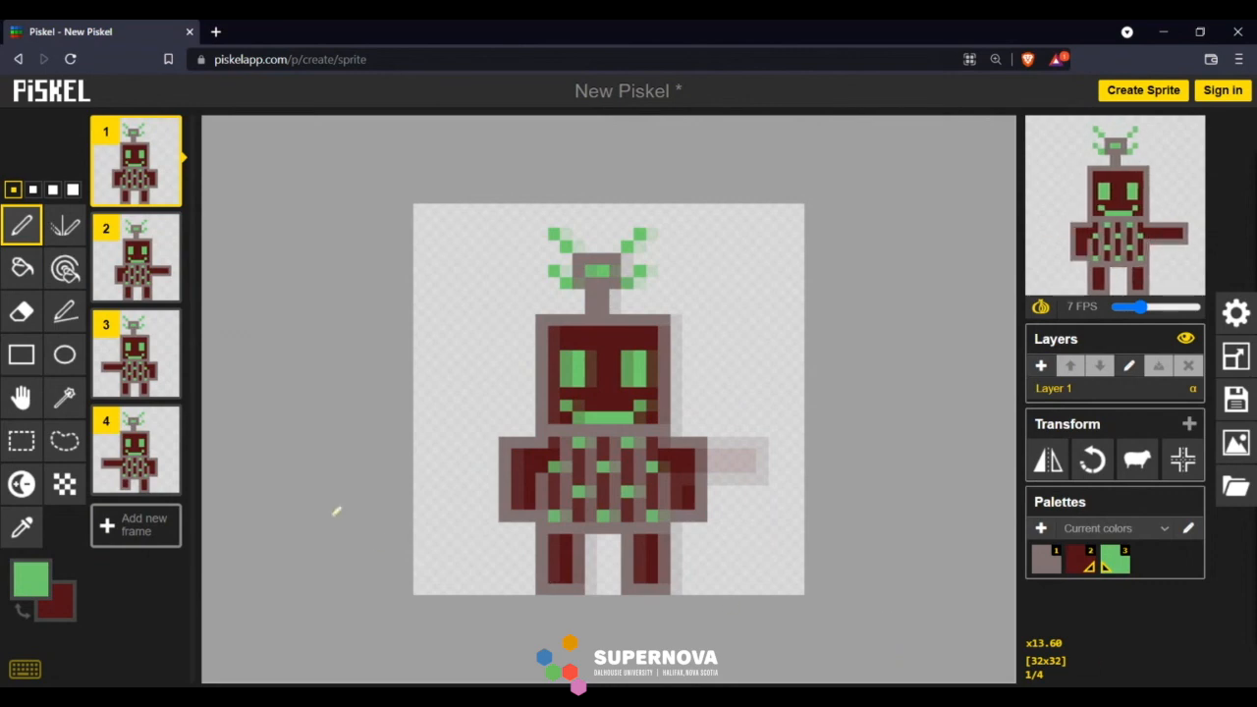
Raise the foot below the bent arm in frame 3 by 1 pixel, then return to frame 1
left_click(152, 346)
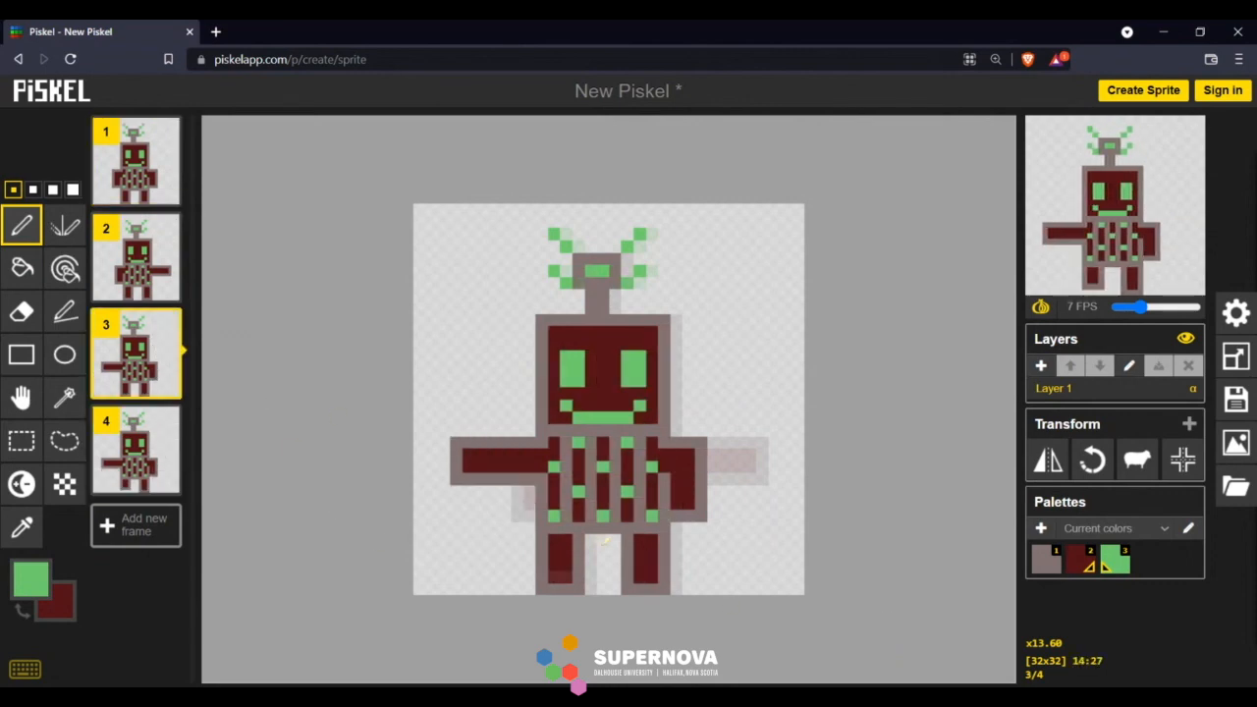
left_click(39, 446)
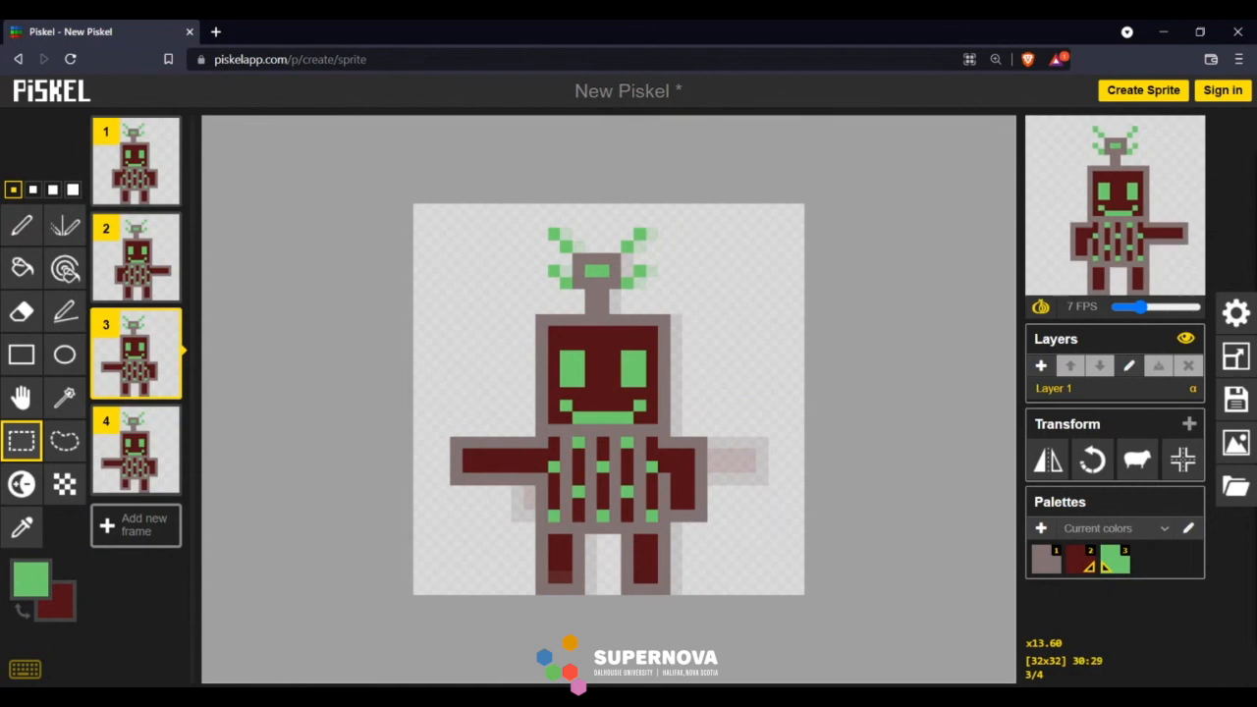
left_click_drag(626, 576, 663, 586)
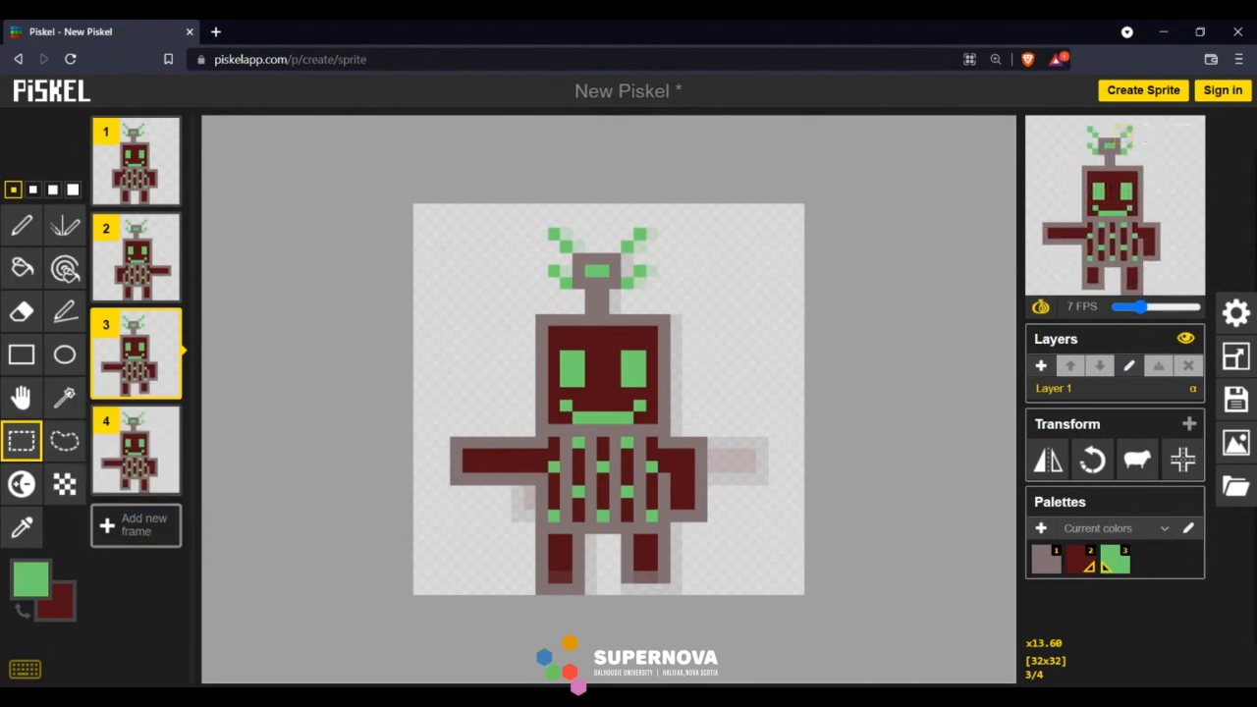
left_click(137, 169)
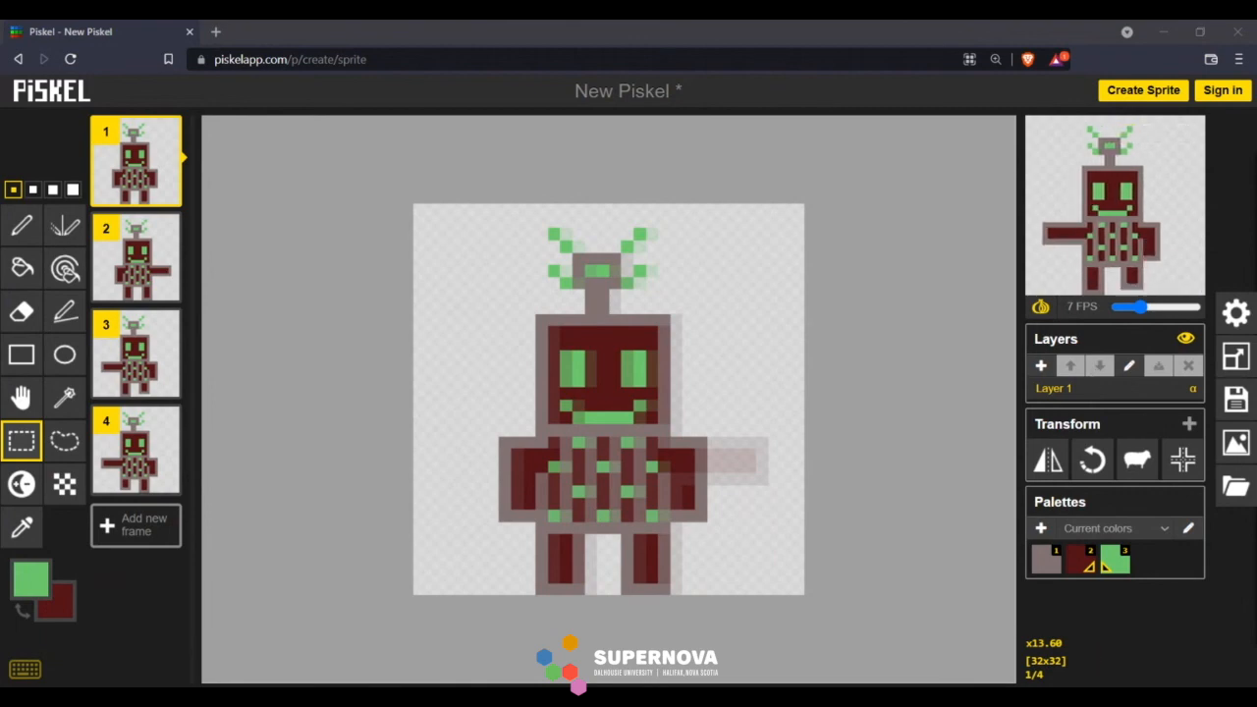
left_click(141, 624)
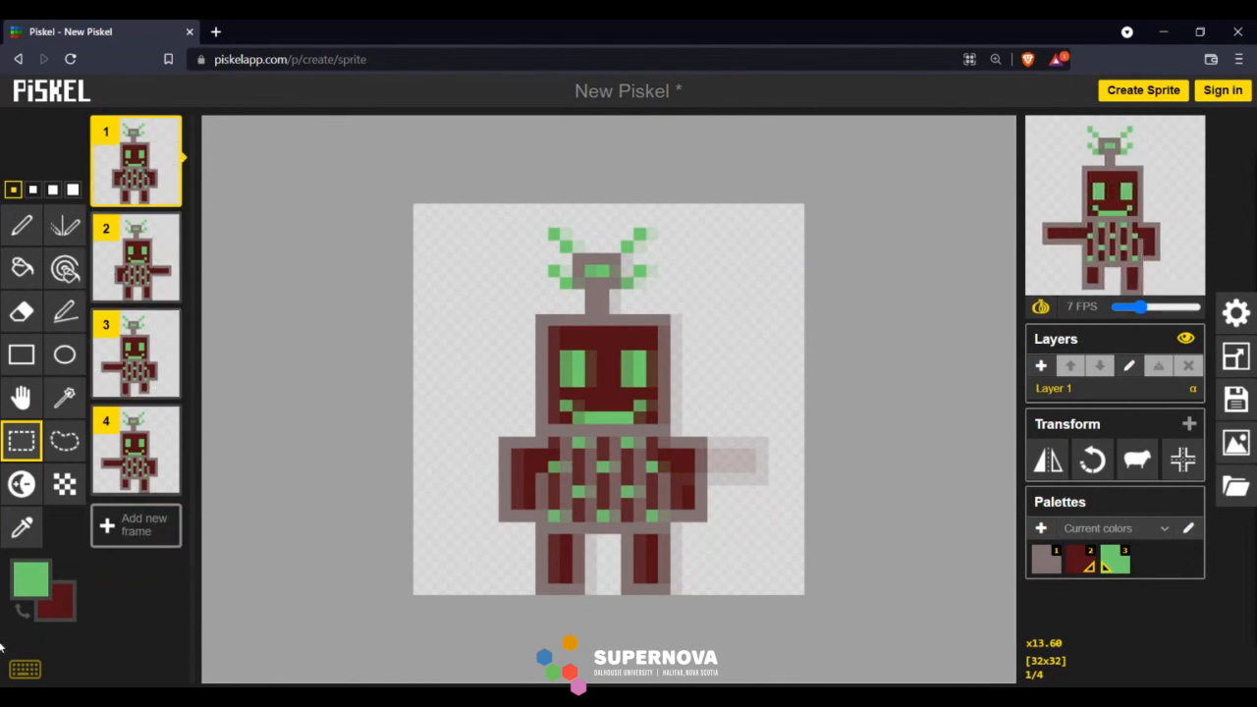
left_click(397, 59)
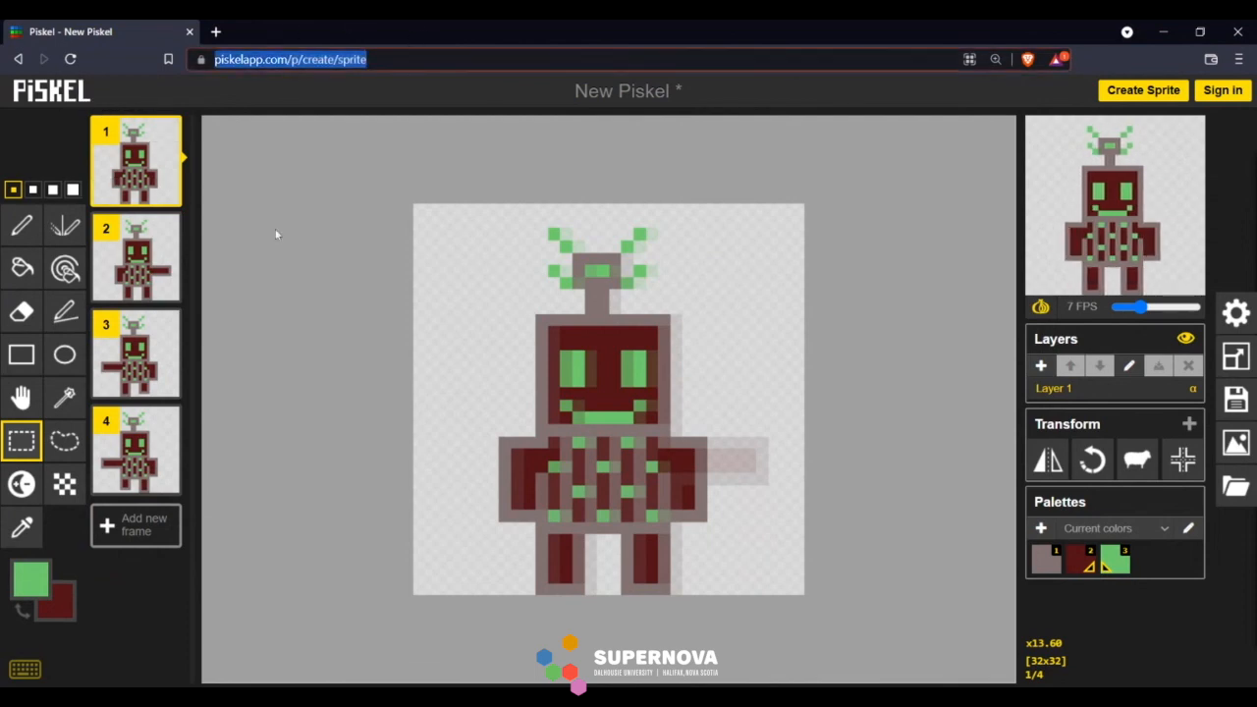
key("alt+Tab")
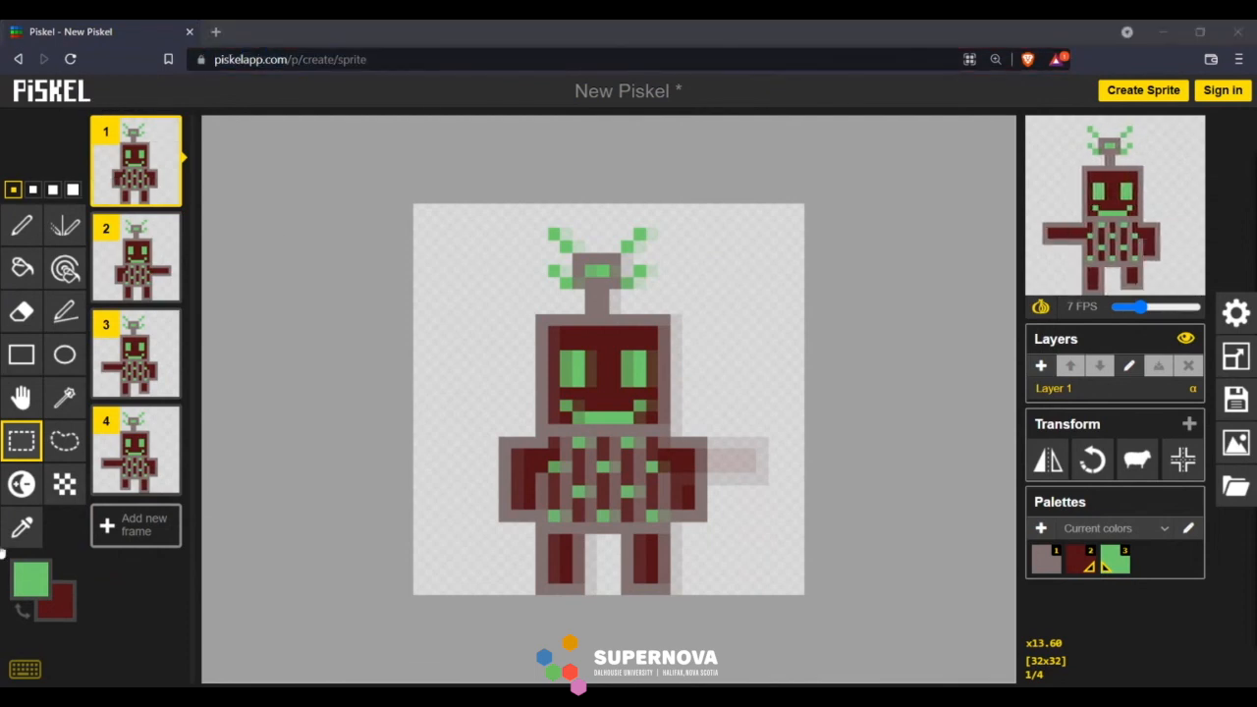
left_click(487, 19)
left_click(471, 157)
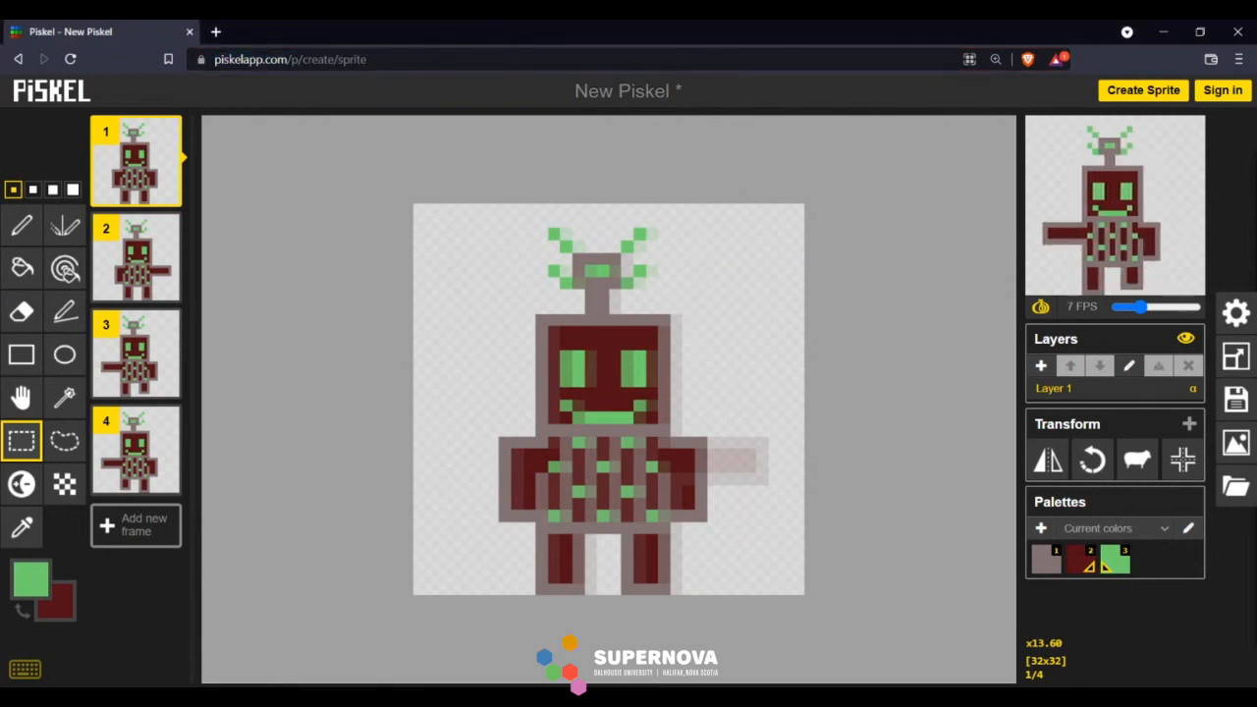
Choose the Pen tool and add a second layer above Layer 1, leaving Layer 2 active
left_click(22, 225)
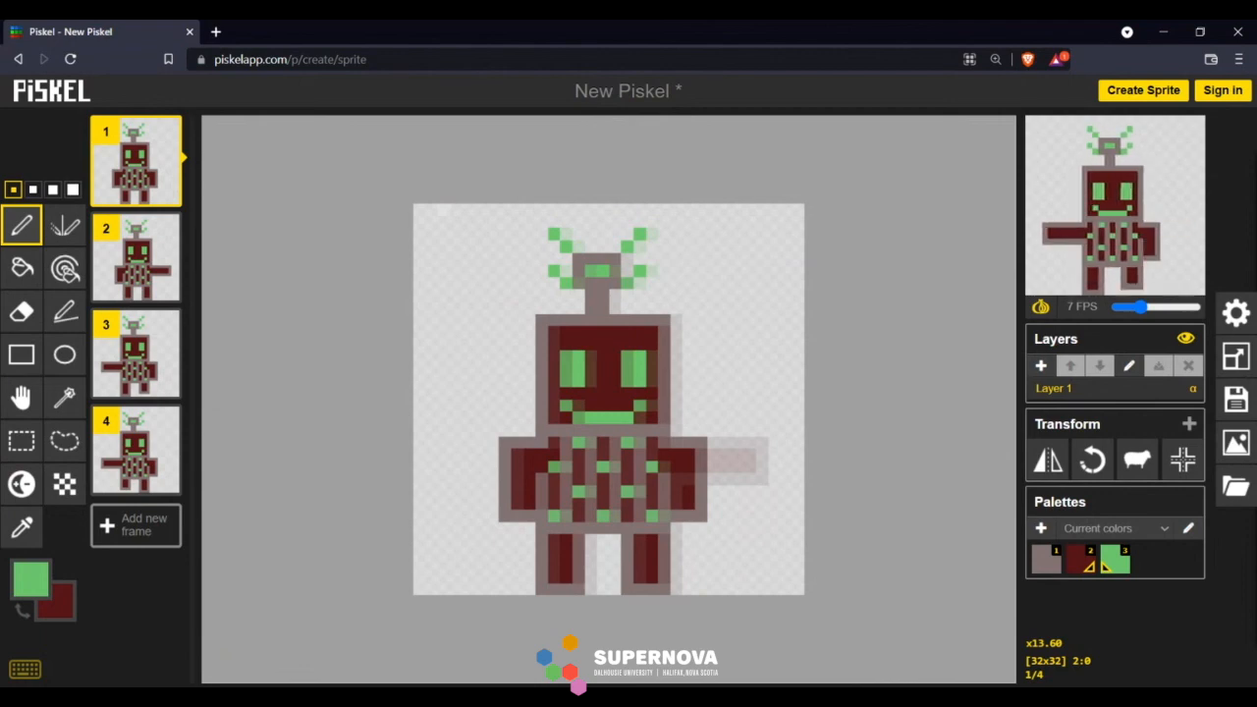
left_click(1043, 366)
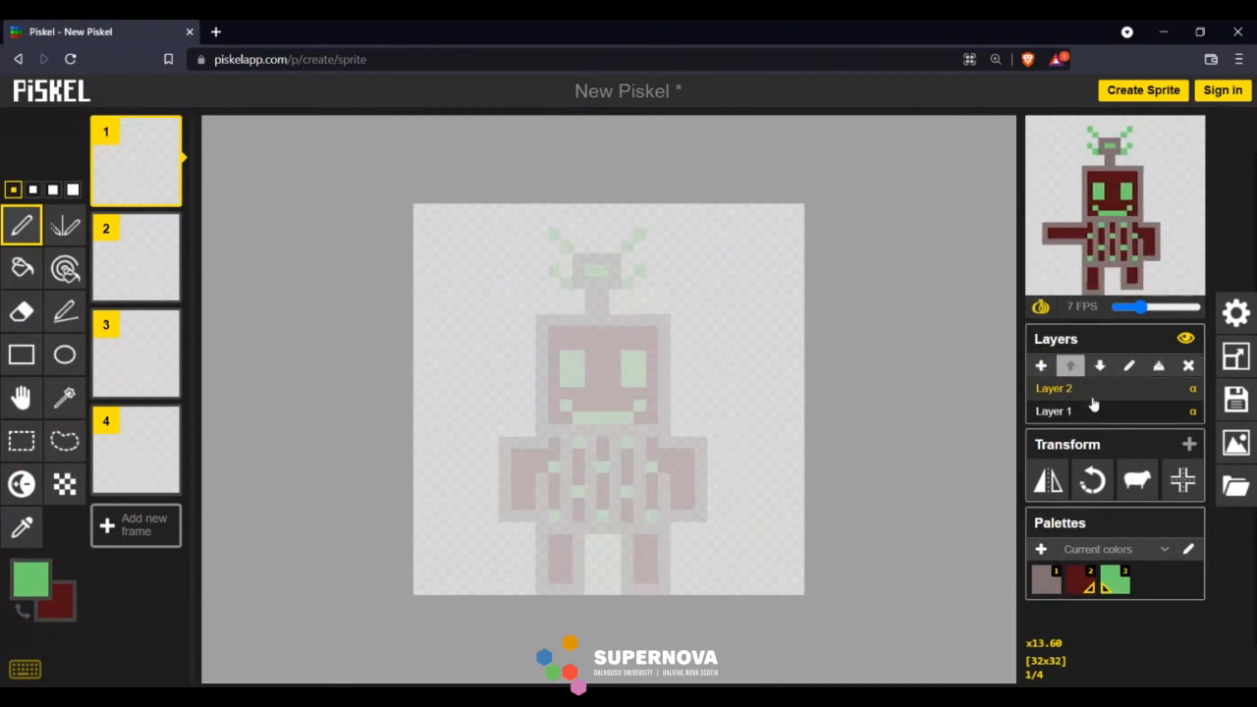
left_click(1090, 412)
left_click(1090, 389)
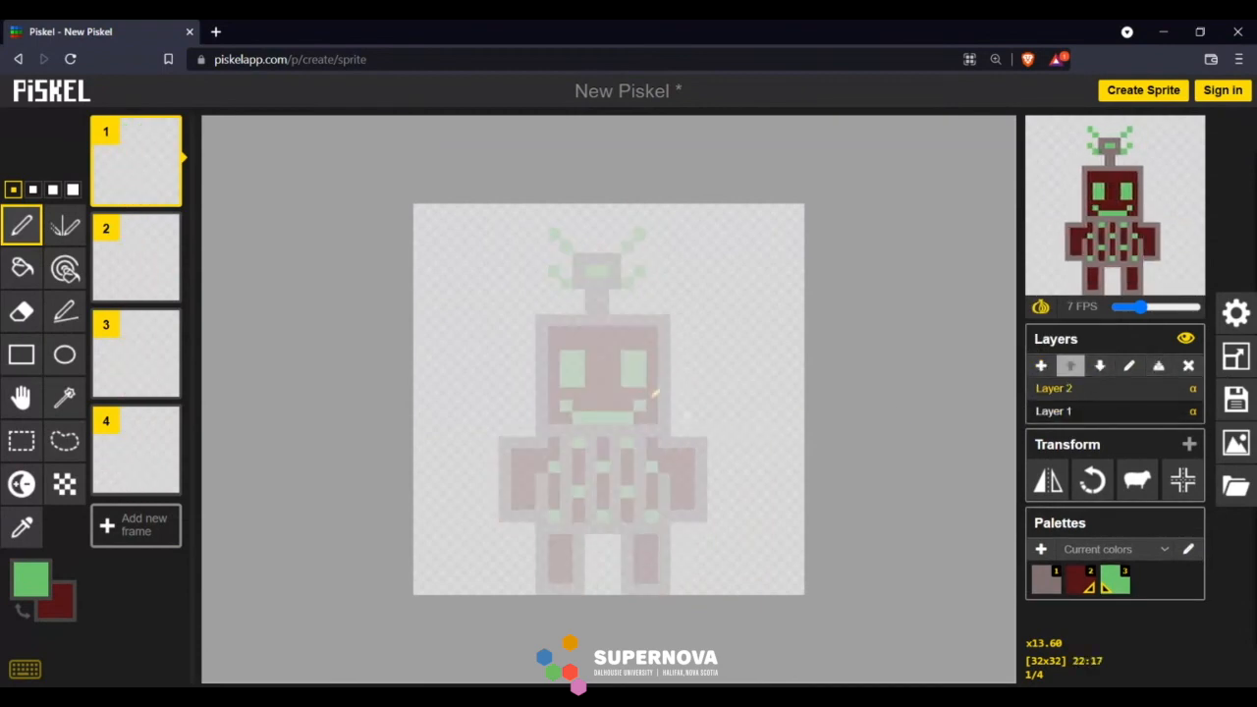
Draw a green diagonal stroke across the robot's head on Layer 2 and erase it with a larger eraser
left_click_drag(676, 294, 492, 403)
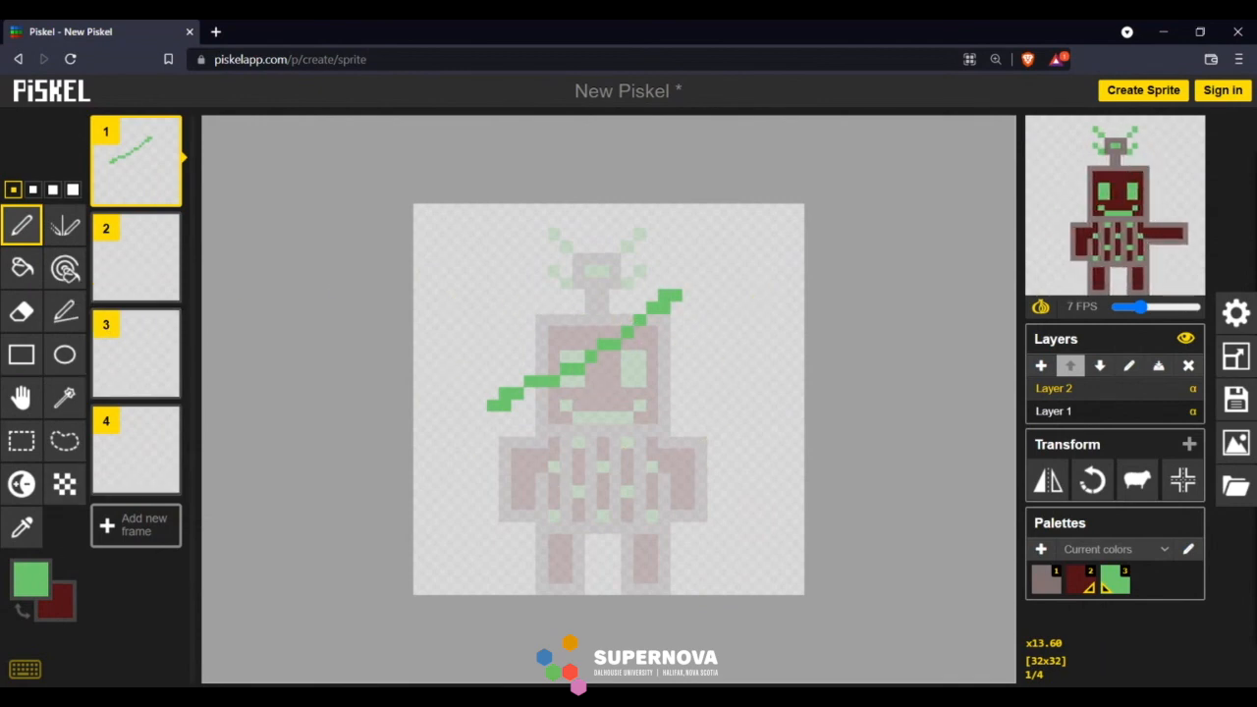
left_click(22, 311)
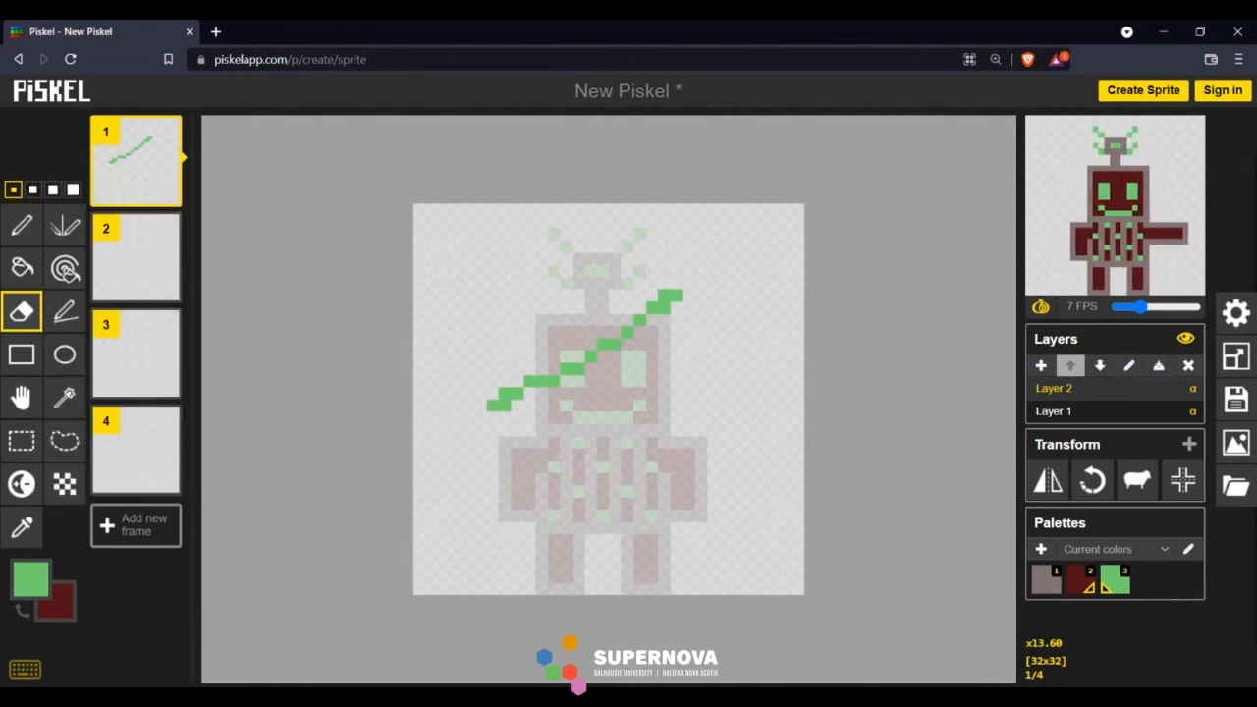
left_click(52, 188)
mouse_move(671, 296)
left_mouse_down()
mouse_move(601, 359)
mouse_move(516, 393)
left_mouse_up()
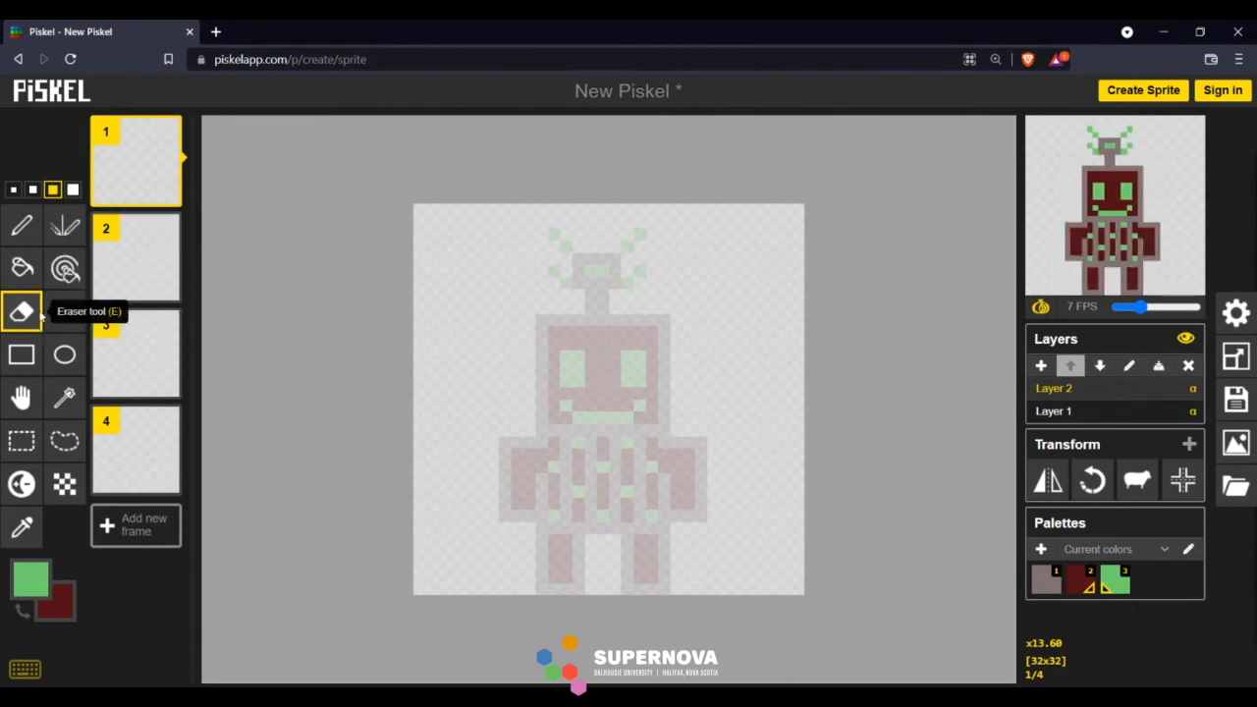
Fill frame 1 of Layer 2 with a sandy tan colour and move that layer below Layer 1
left_click(27, 267)
left_click(32, 579)
left_click_drag(224, 469, 238, 418)
right_click(497, 311)
left_click(497, 312)
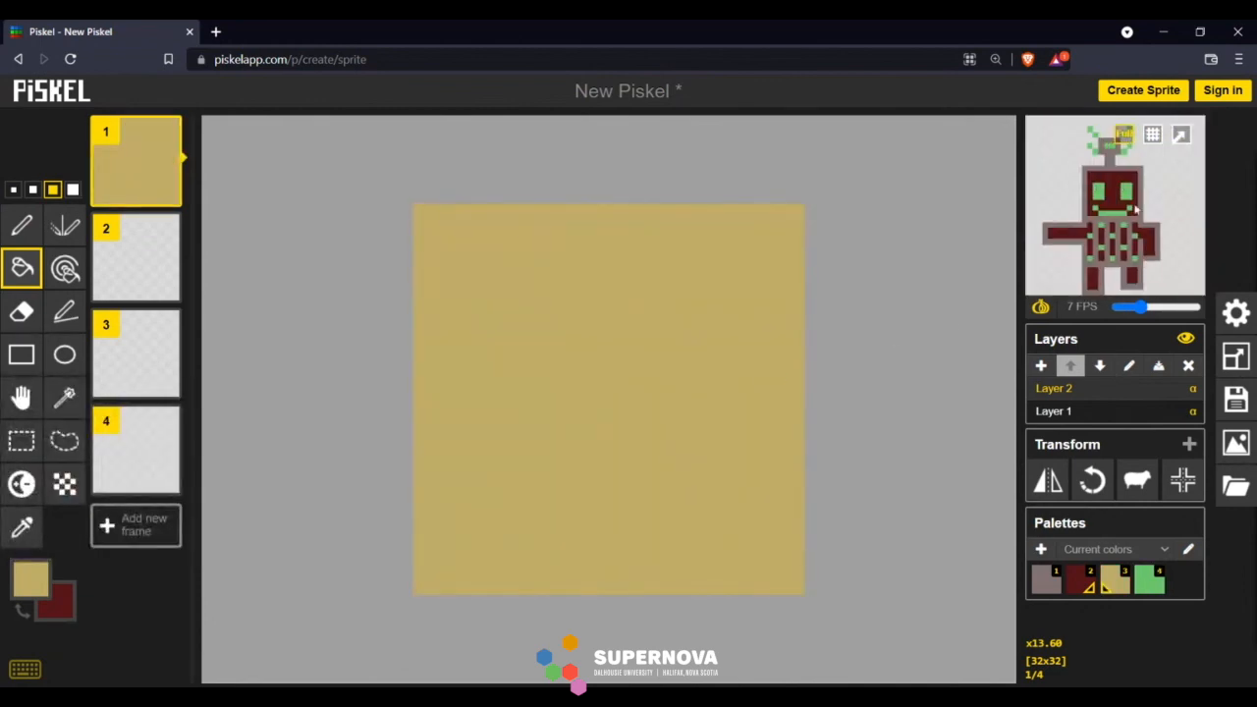
left_click(1101, 366)
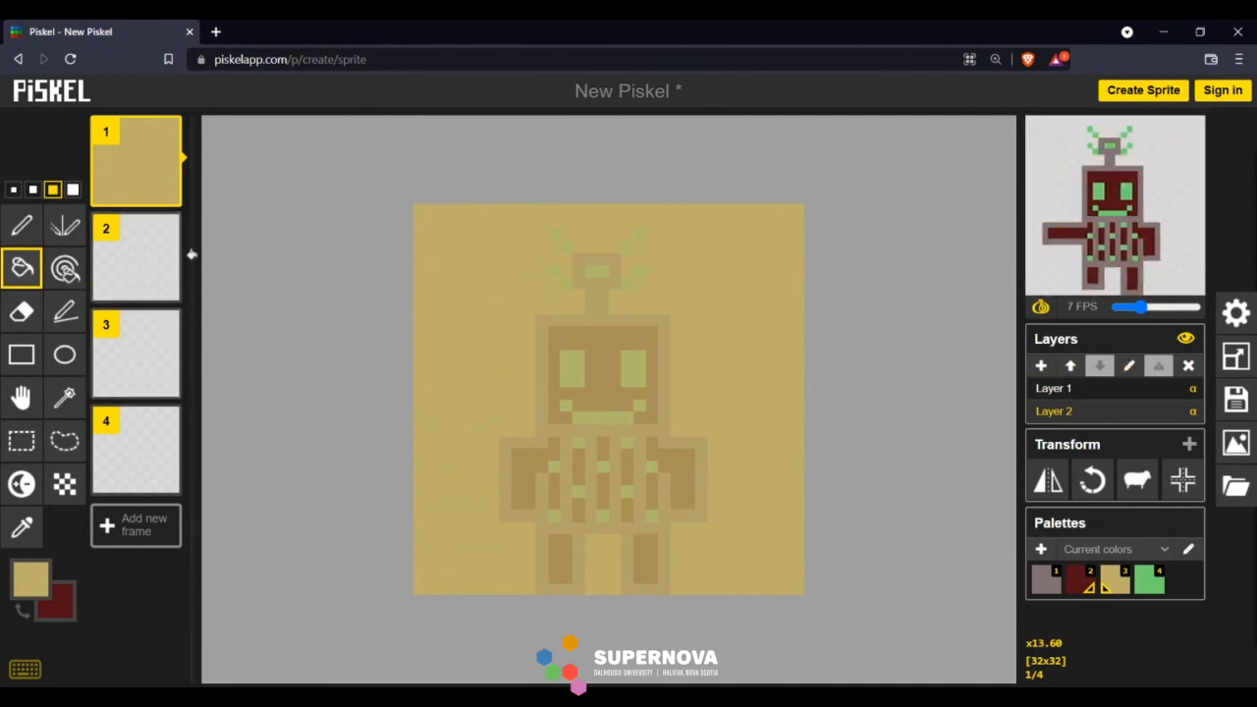
Fill frames 2, 3 and 4 of Layer 2 with the same tan background colour
left_click(157, 257)
left_click(494, 348)
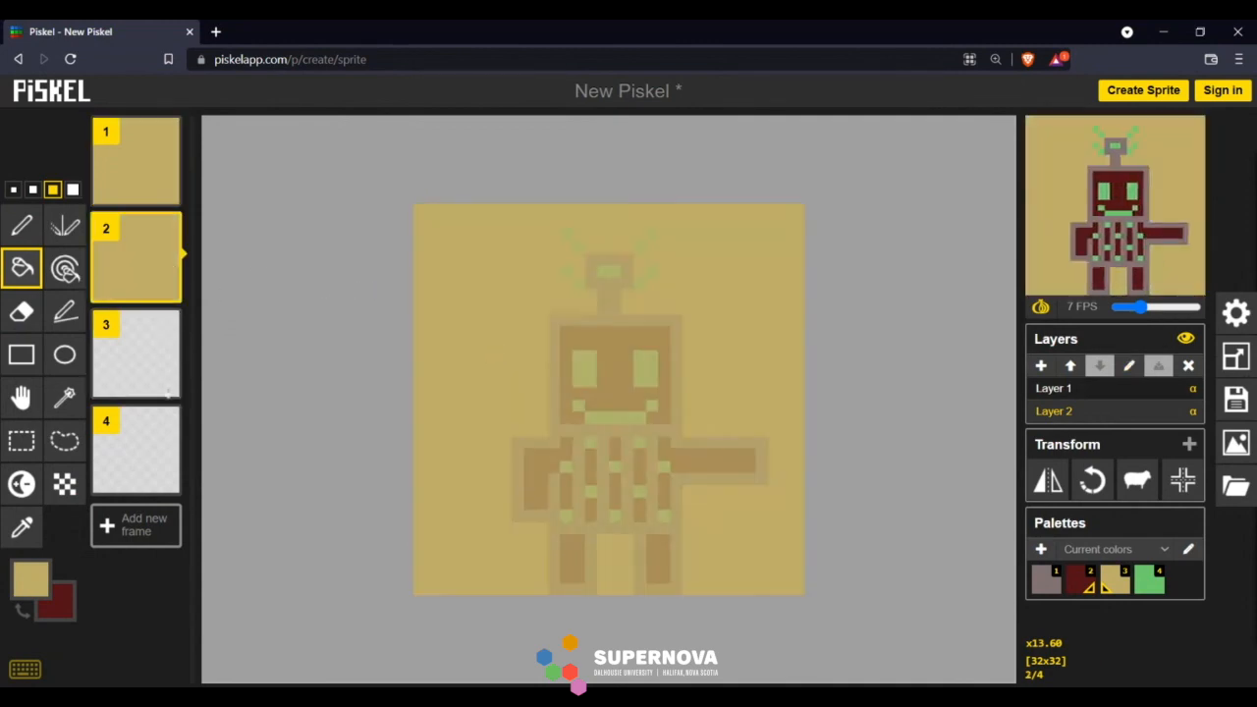
left_click(144, 346)
left_click(427, 359)
left_click(136, 450)
left_click(479, 422)
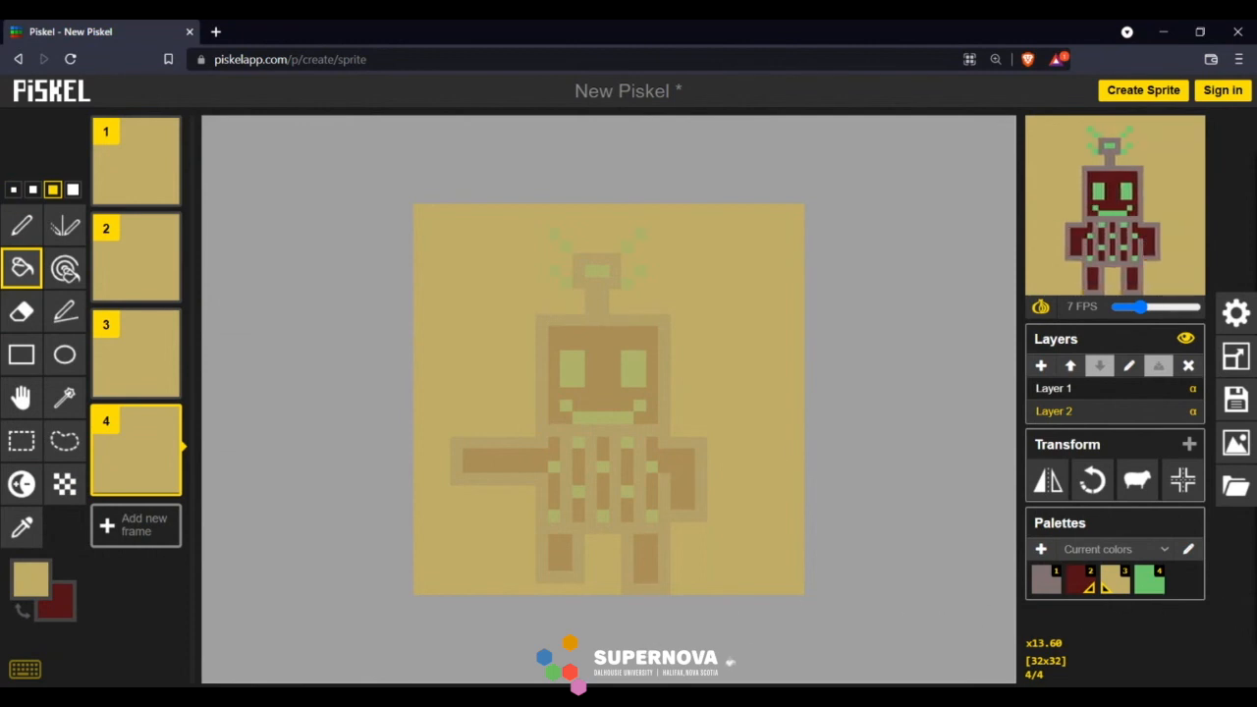
left_click(0, 656)
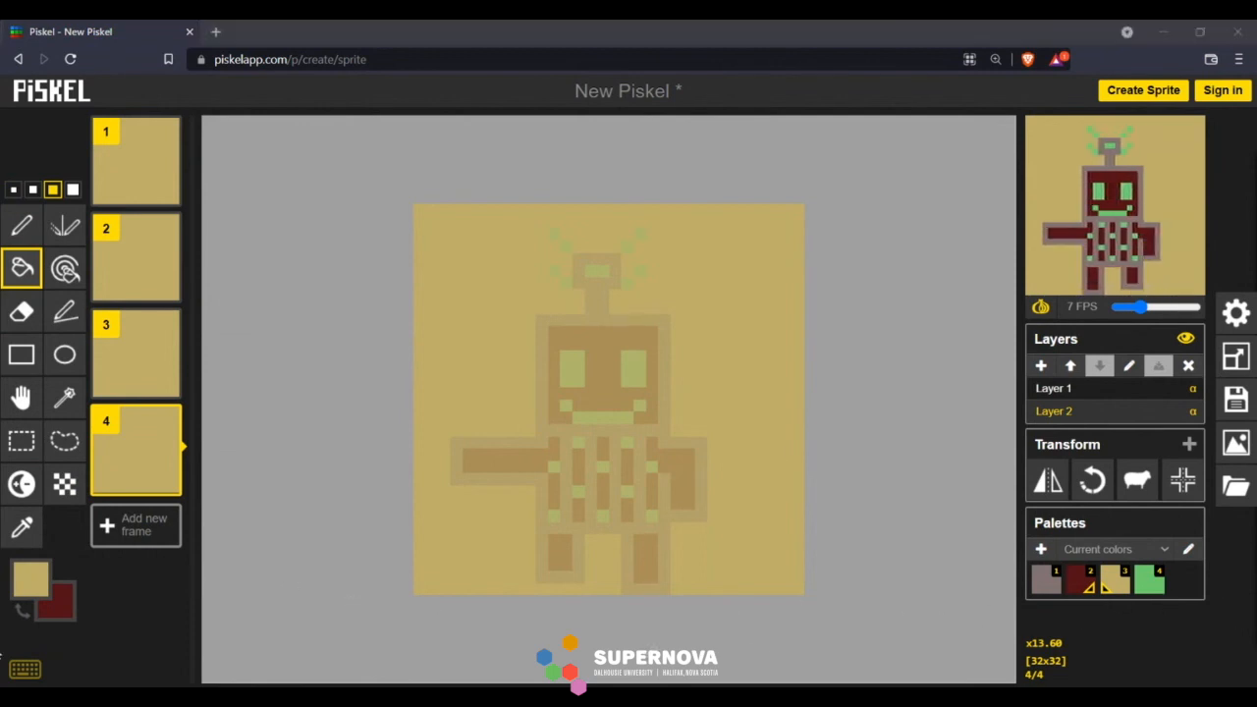